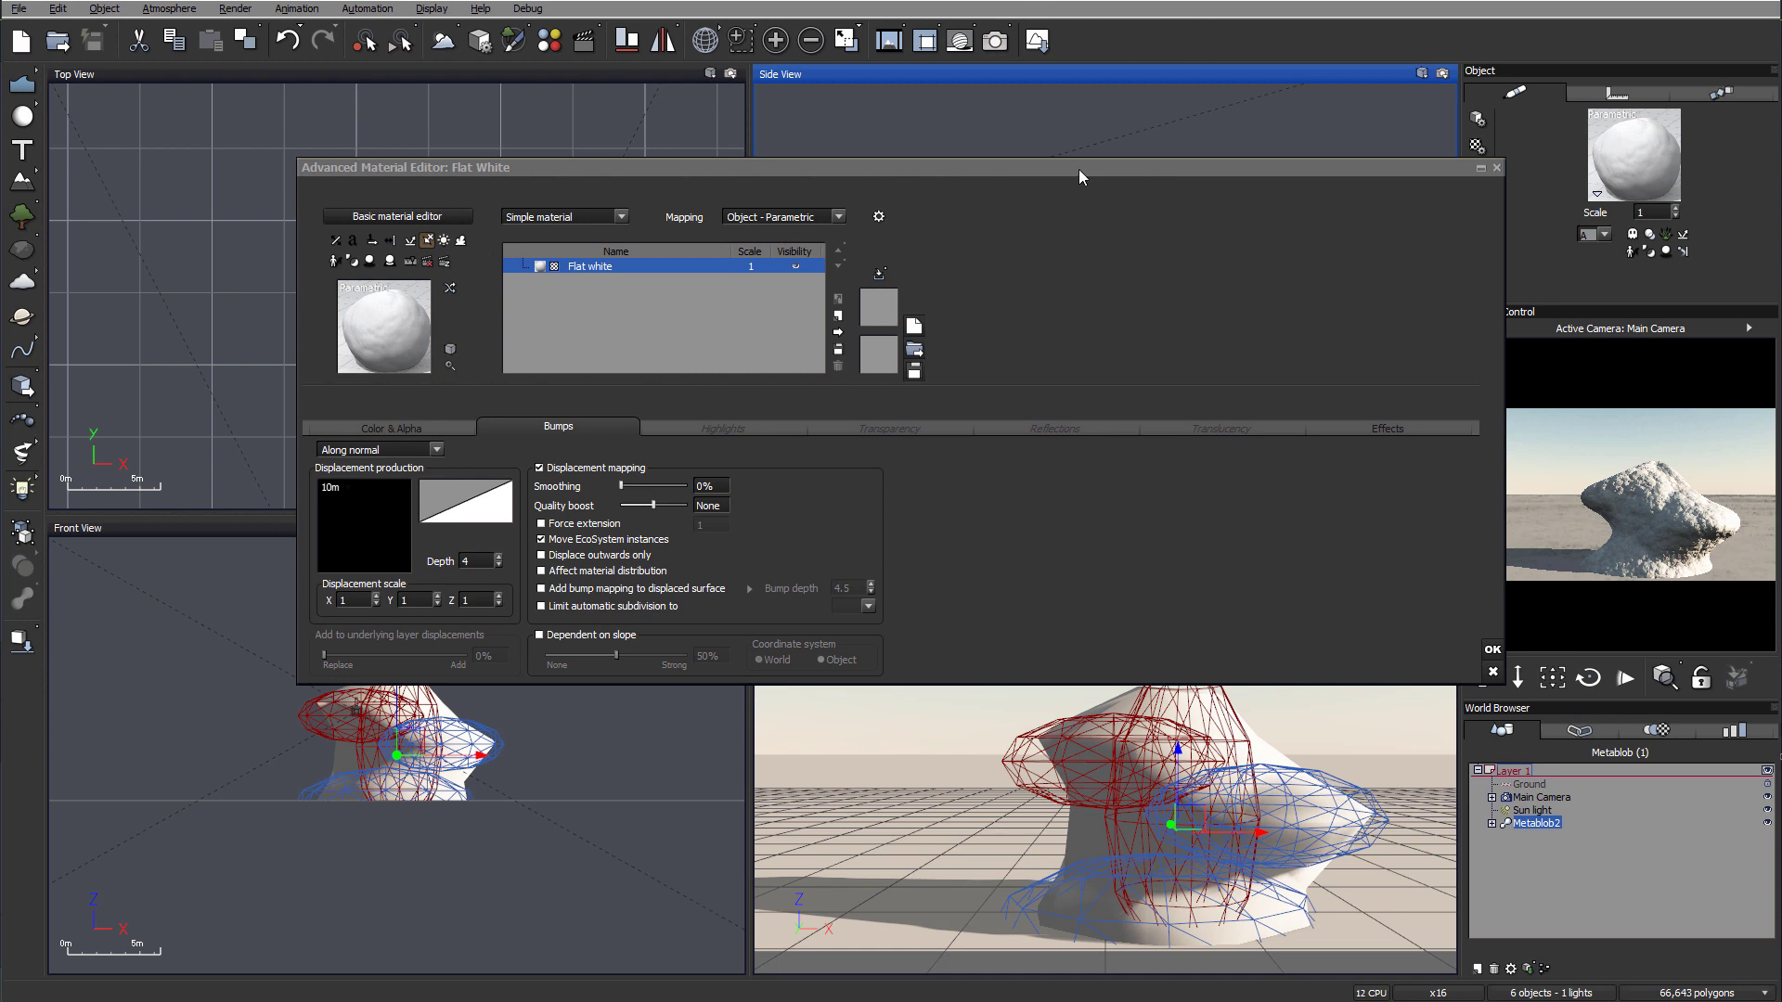
- Open the Flat White material's displacement function graph from the Displacement production preview
{"action": "left_click_drag", "start_coordinate": [1079, 171], "coordinate": [1042, 143]}
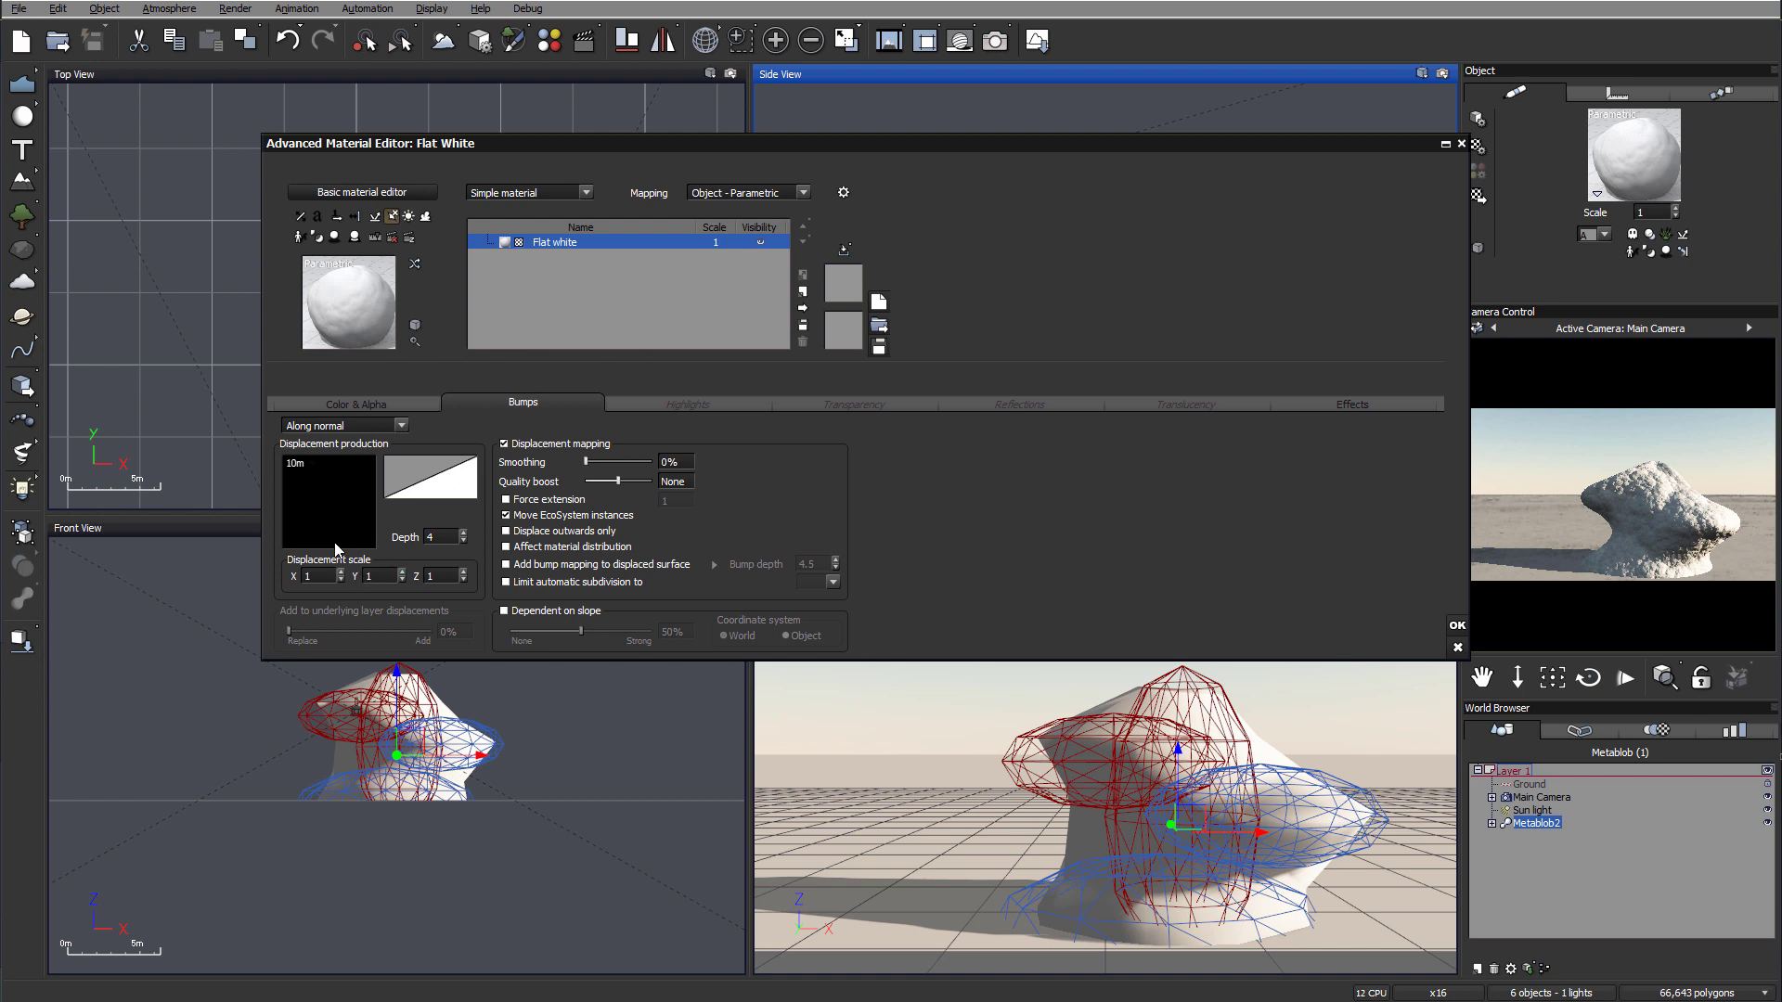
{"action": "right_click", "coordinate": [336, 493]}
{"action": "left_click", "coordinate": [362, 499]}
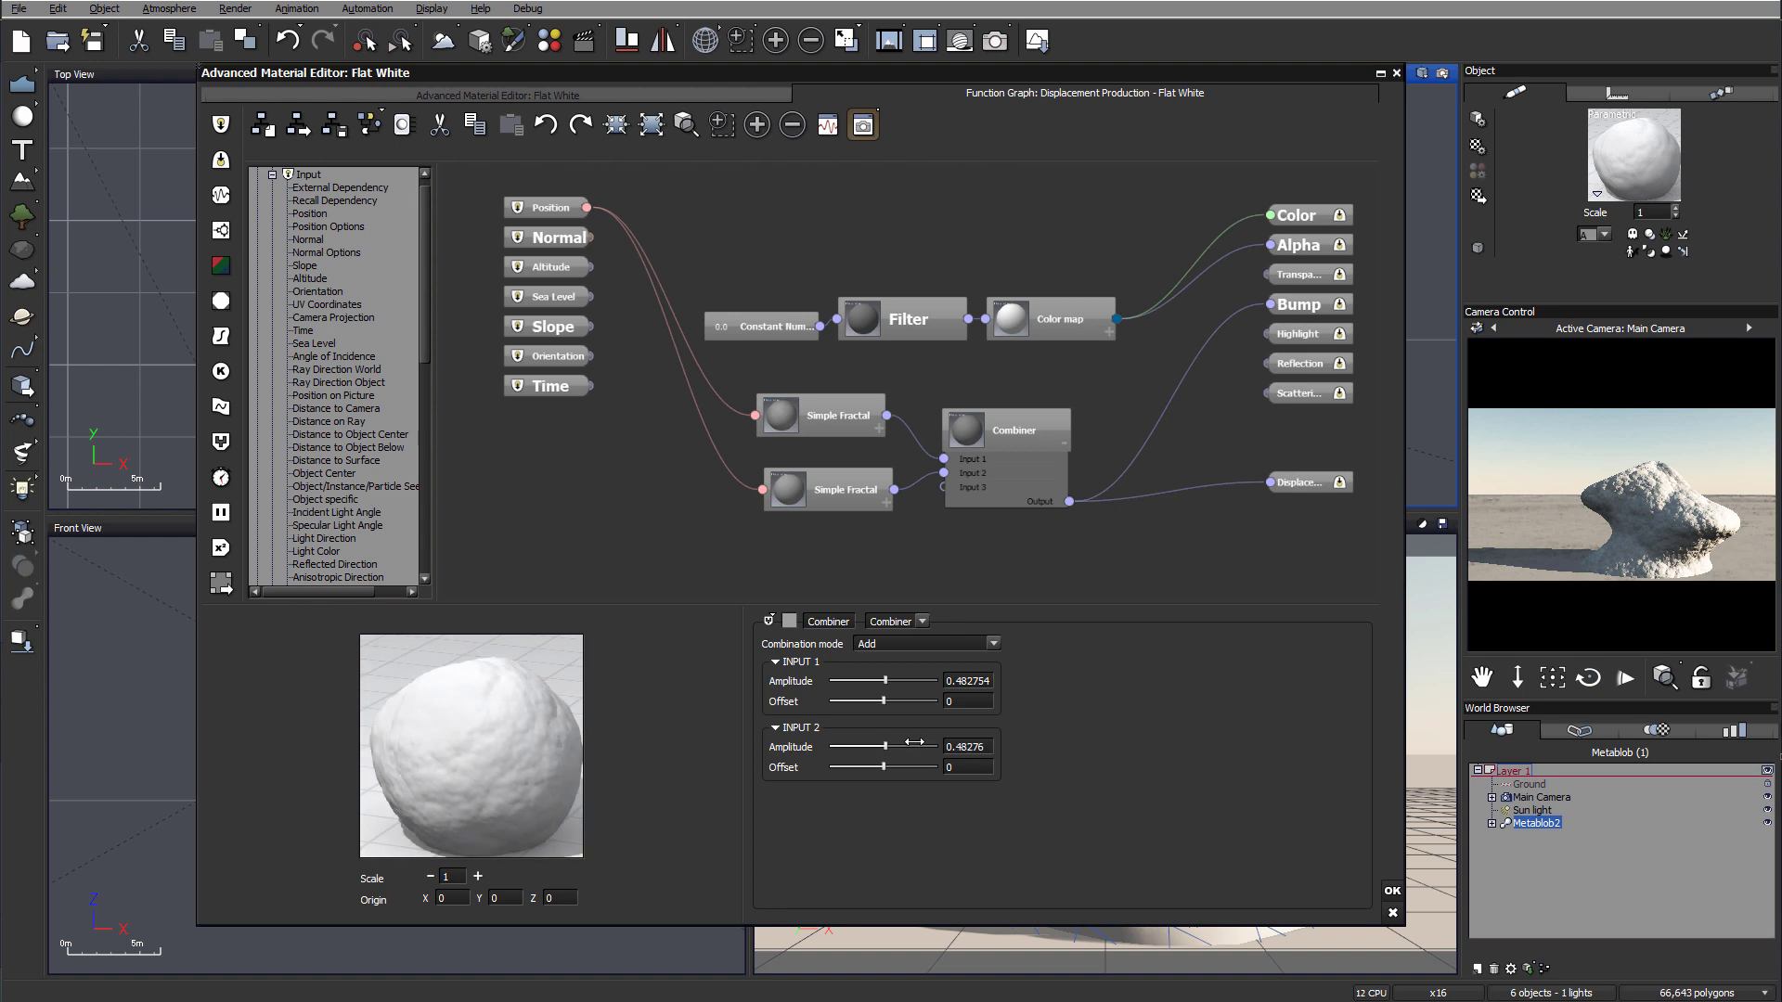
- Push the Combiner's Input 2 amplitude up to 4.27586, then bring it back to 0.310343
{"action": "left_click_drag", "start_coordinate": [914, 742], "coordinate": [933, 742]}
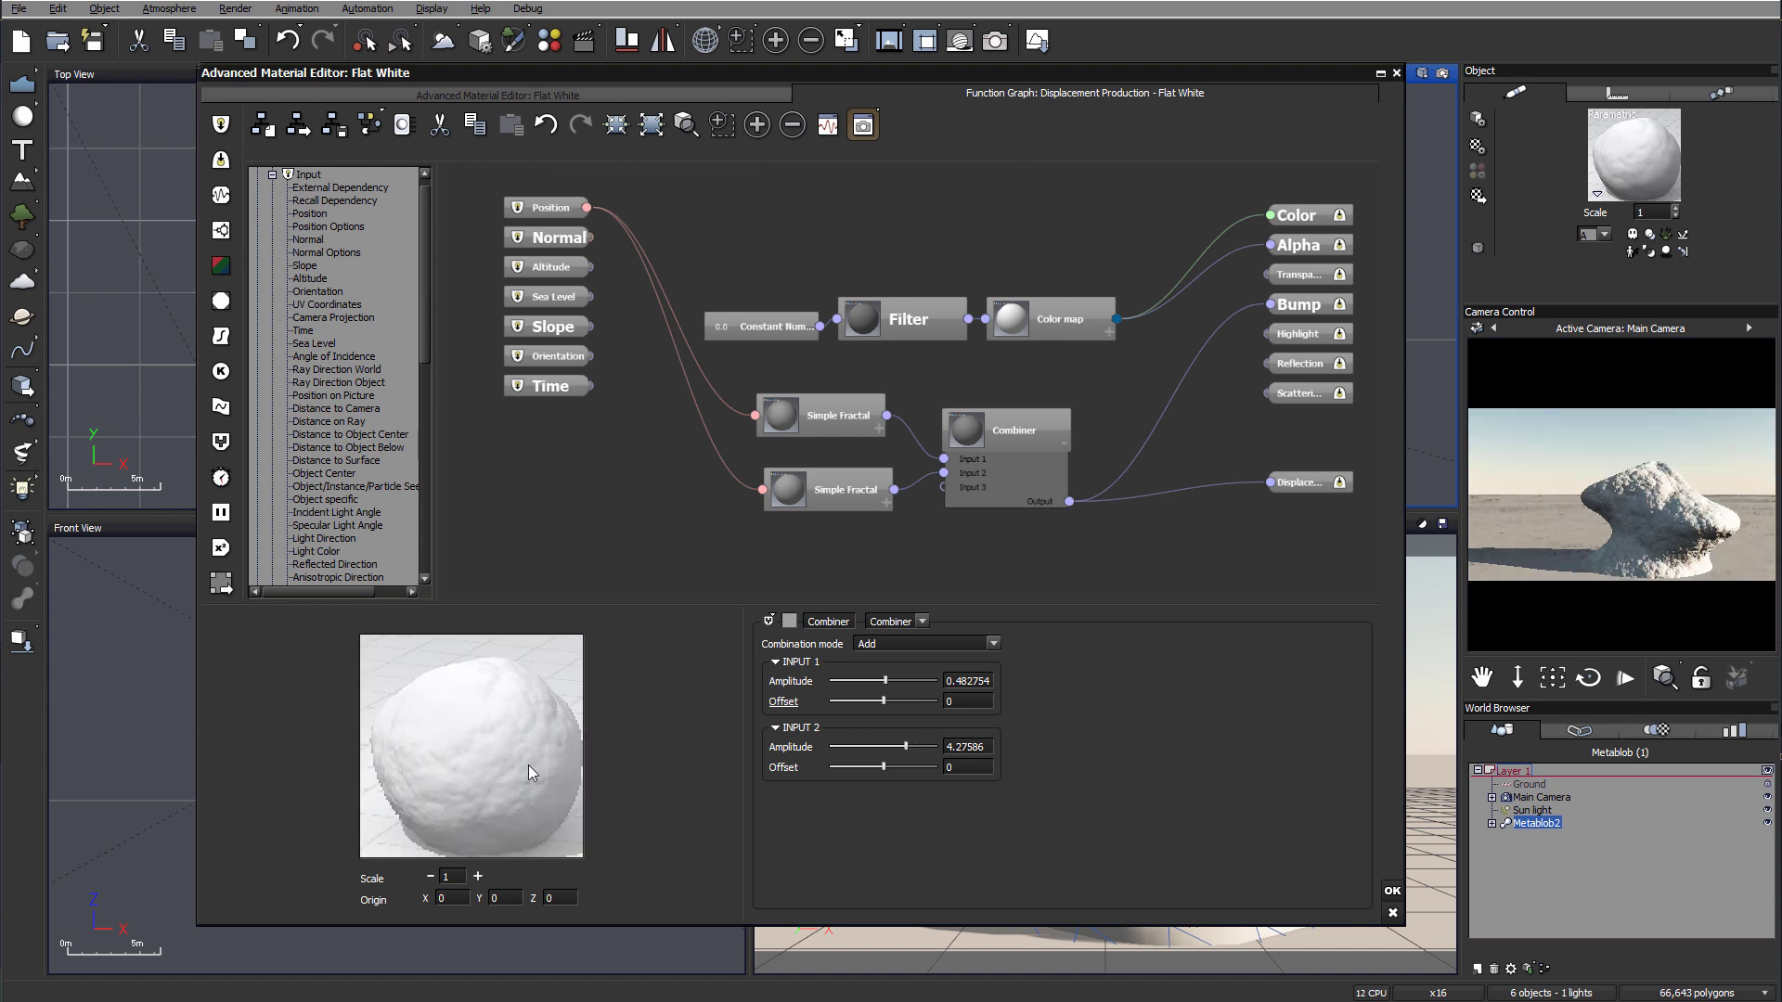
{"action": "left_click_drag", "start_coordinate": [907, 743], "coordinate": [883, 739]}
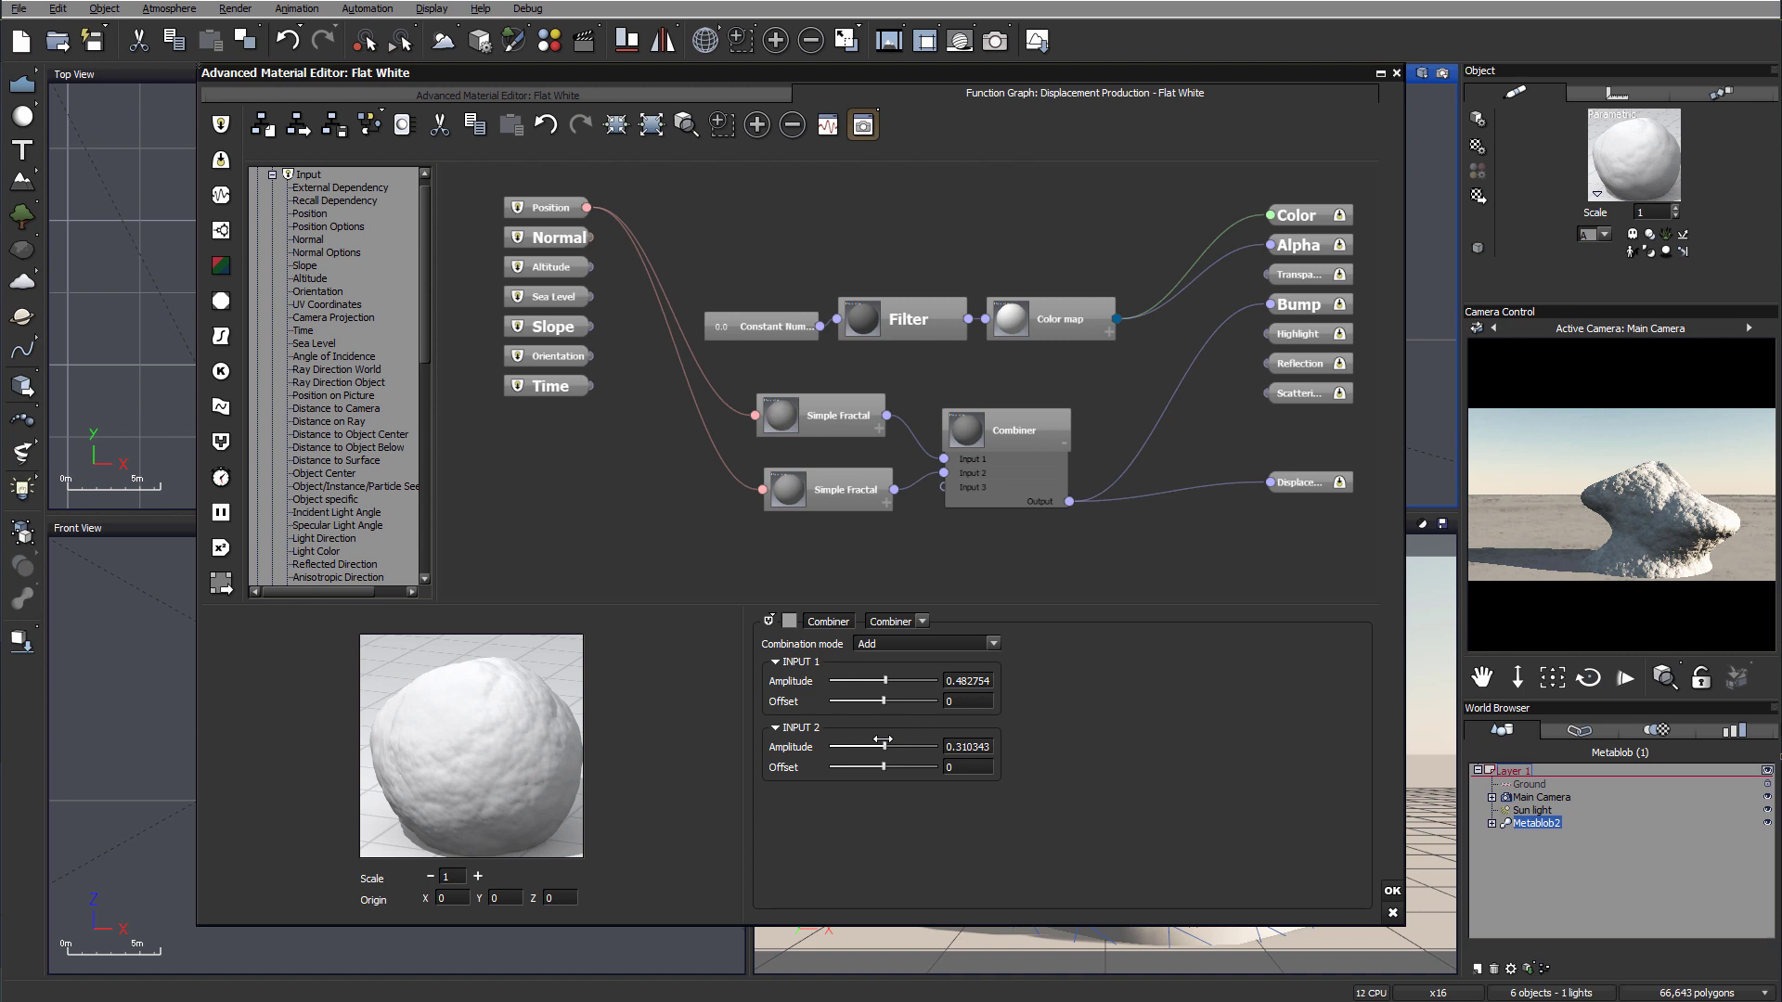
{"action": "left_click", "coordinate": [529, 89]}
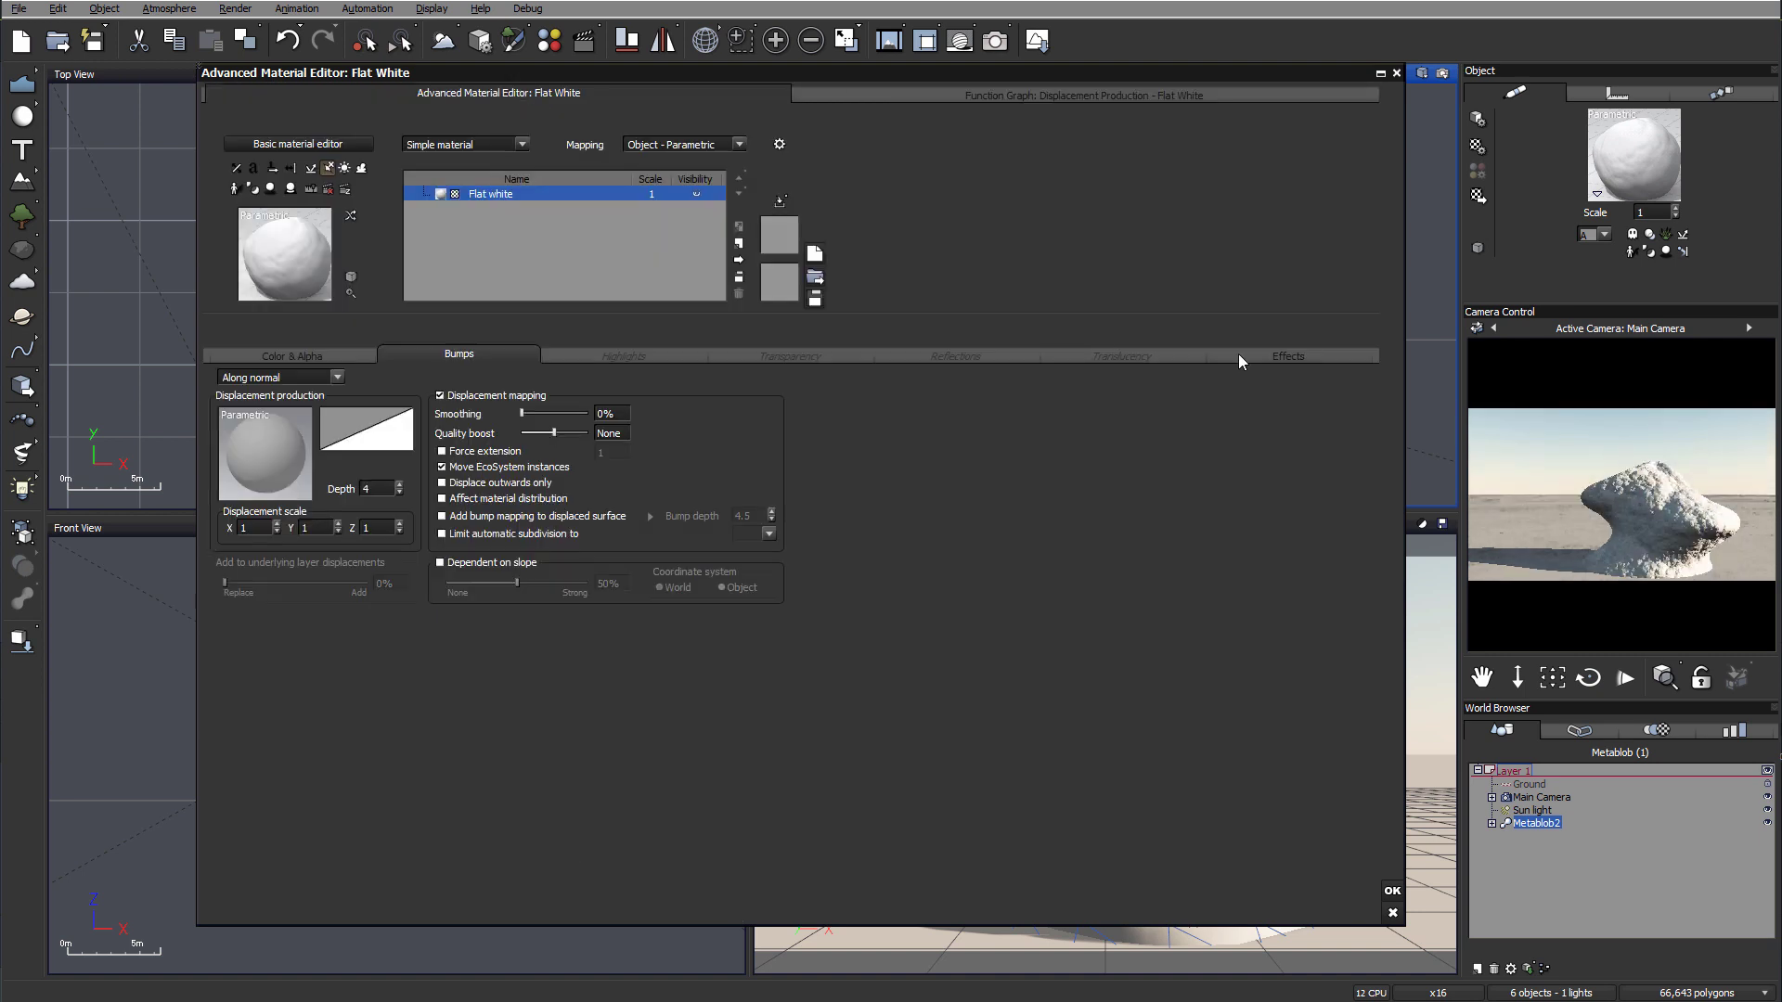
{"action": "right_click", "coordinate": [1611, 555]}
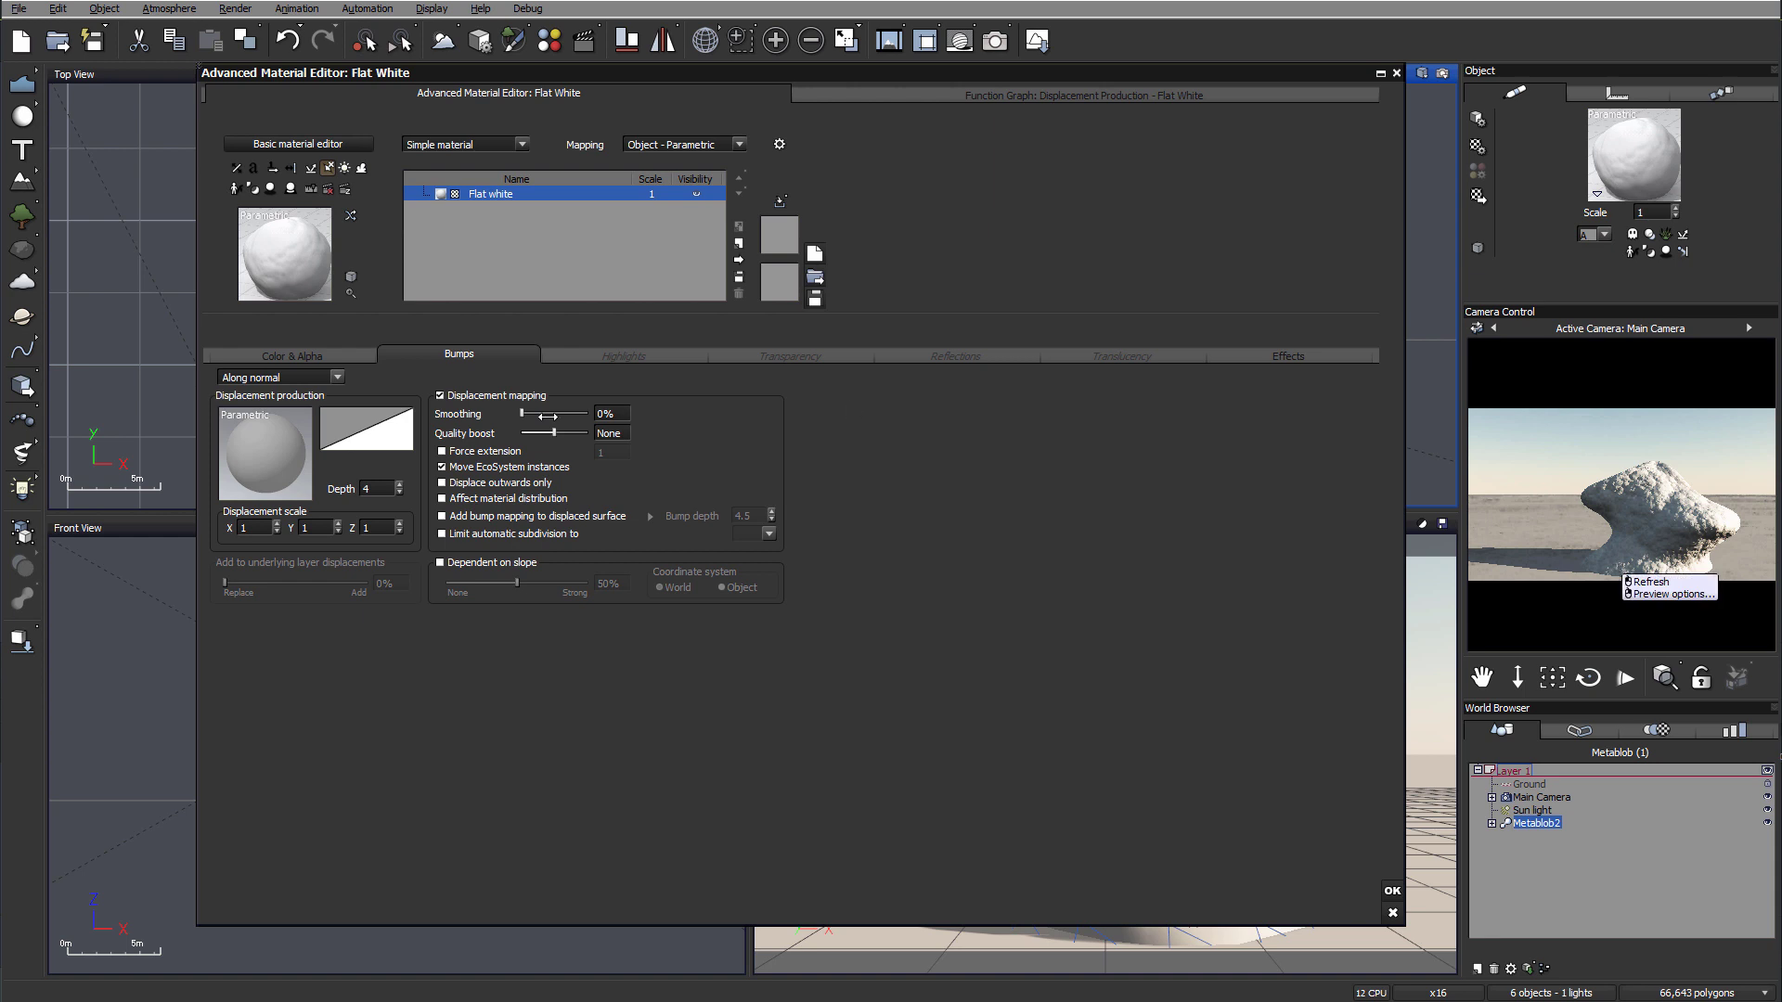
{"action": "left_click", "coordinate": [591, 345]}
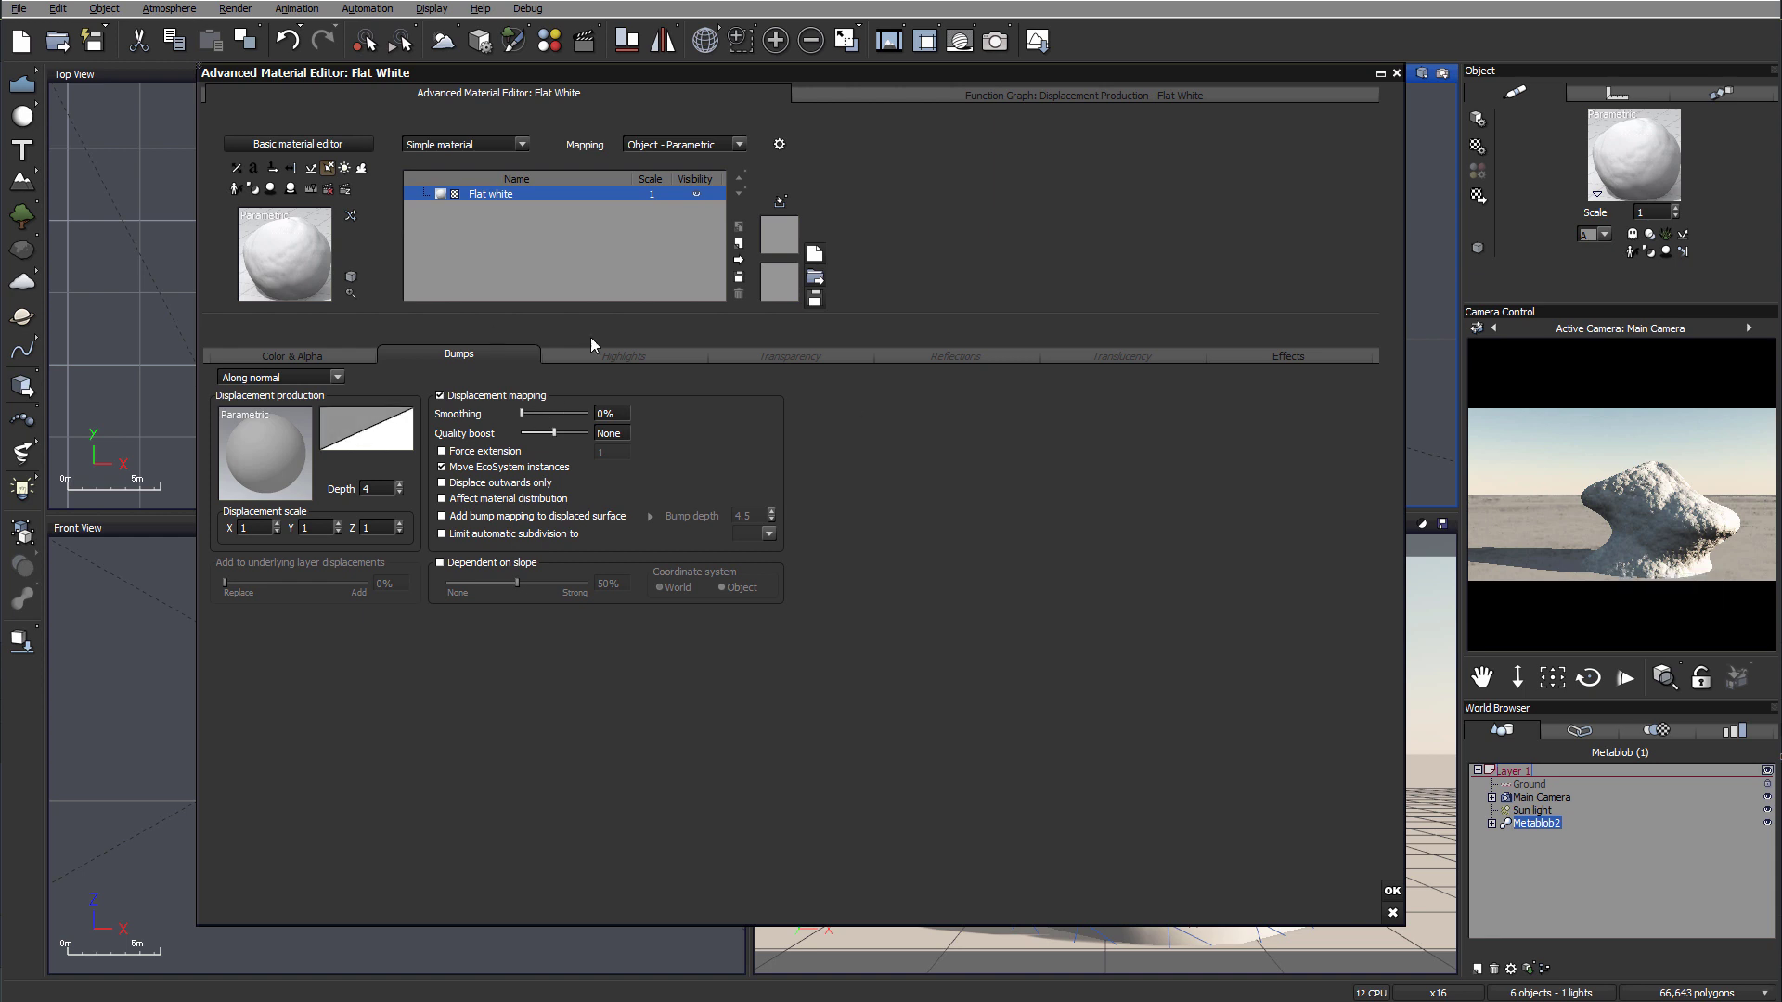
{"action": "left_click", "coordinate": [274, 464]}
{"action": "left_click", "coordinate": [311, 470]}
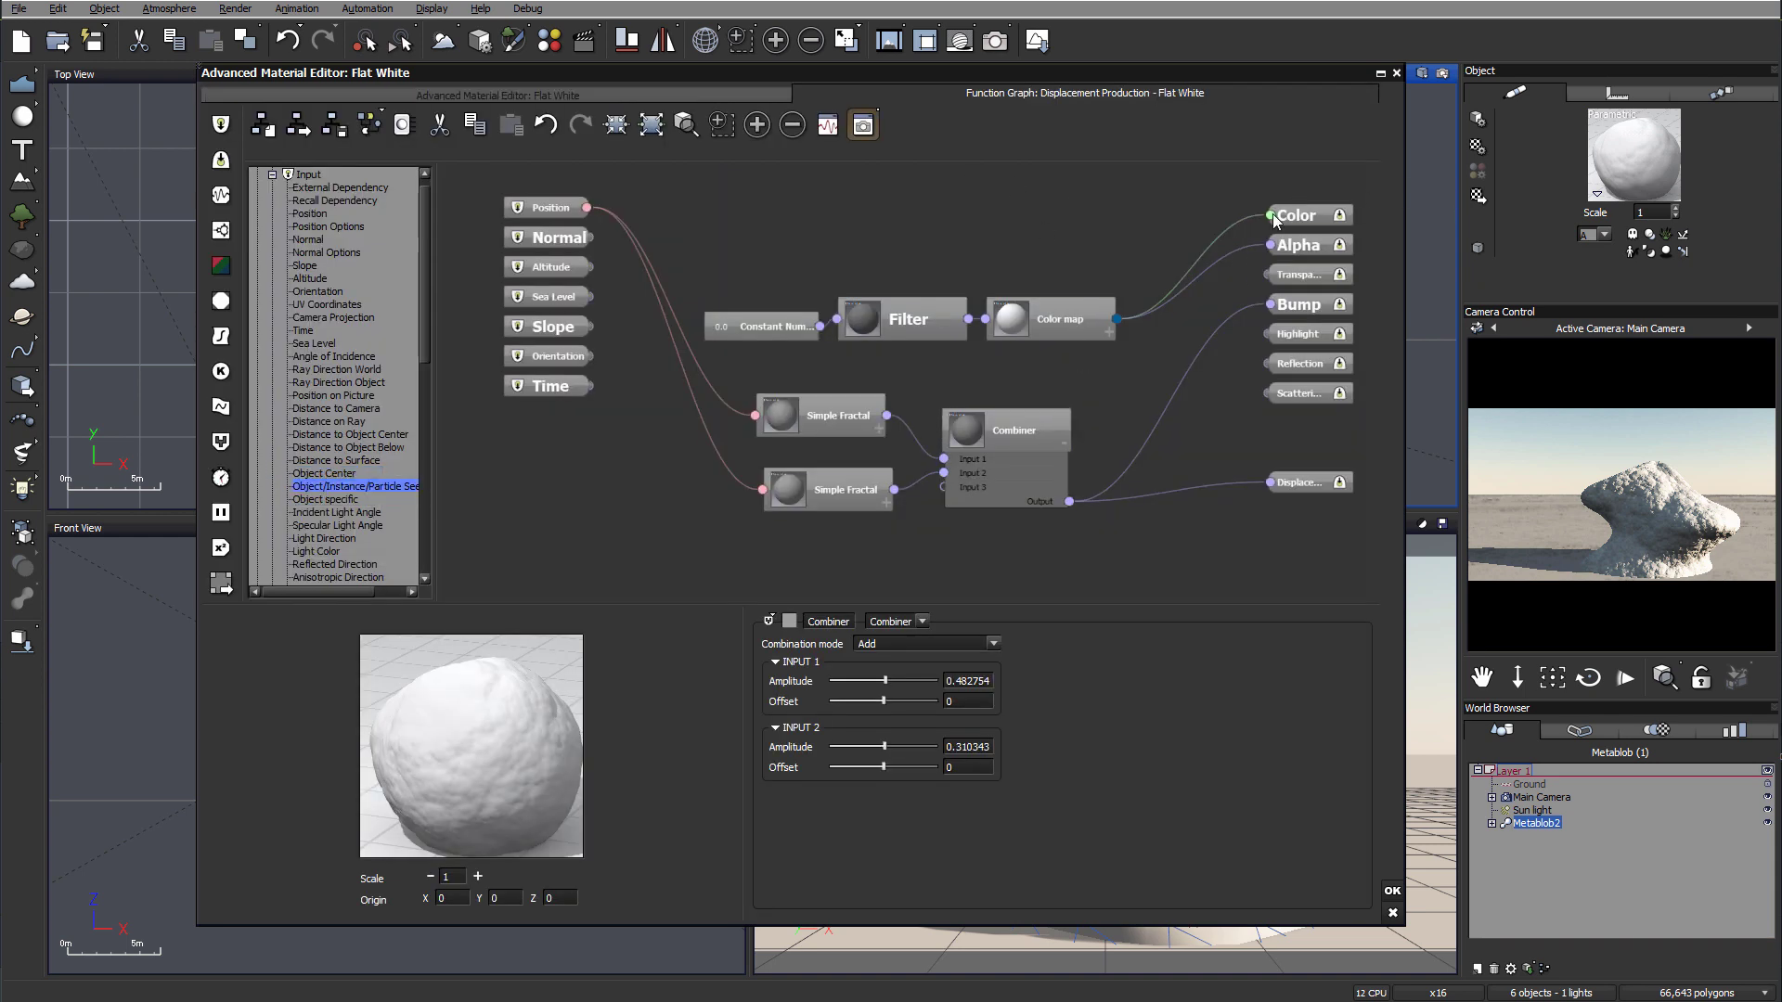
- Move the Color map and Filter nodes up, then open the Color map gradient for editing
{"action": "left_click_drag", "start_coordinate": [1076, 306], "coordinate": [1093, 241]}
{"action": "left_click", "coordinate": [1181, 220]}
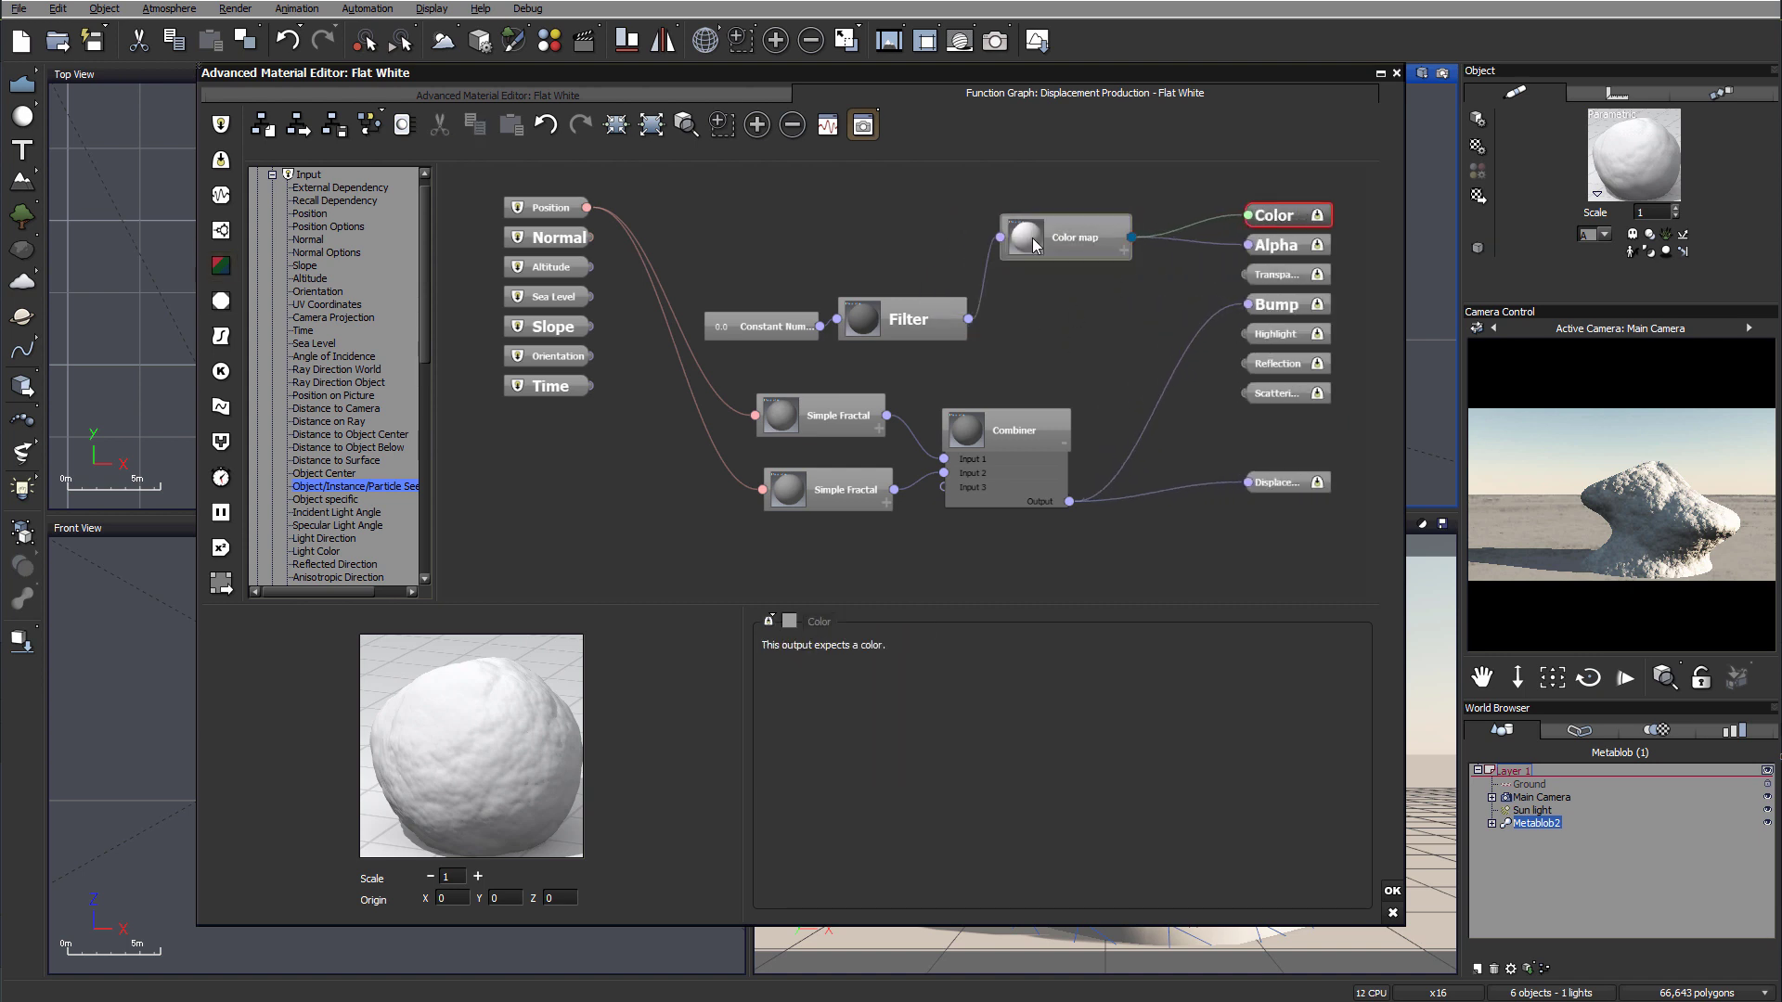
{"action": "left_click_drag", "start_coordinate": [905, 319], "coordinate": [905, 281]}
{"action": "left_click", "coordinate": [1077, 239]}
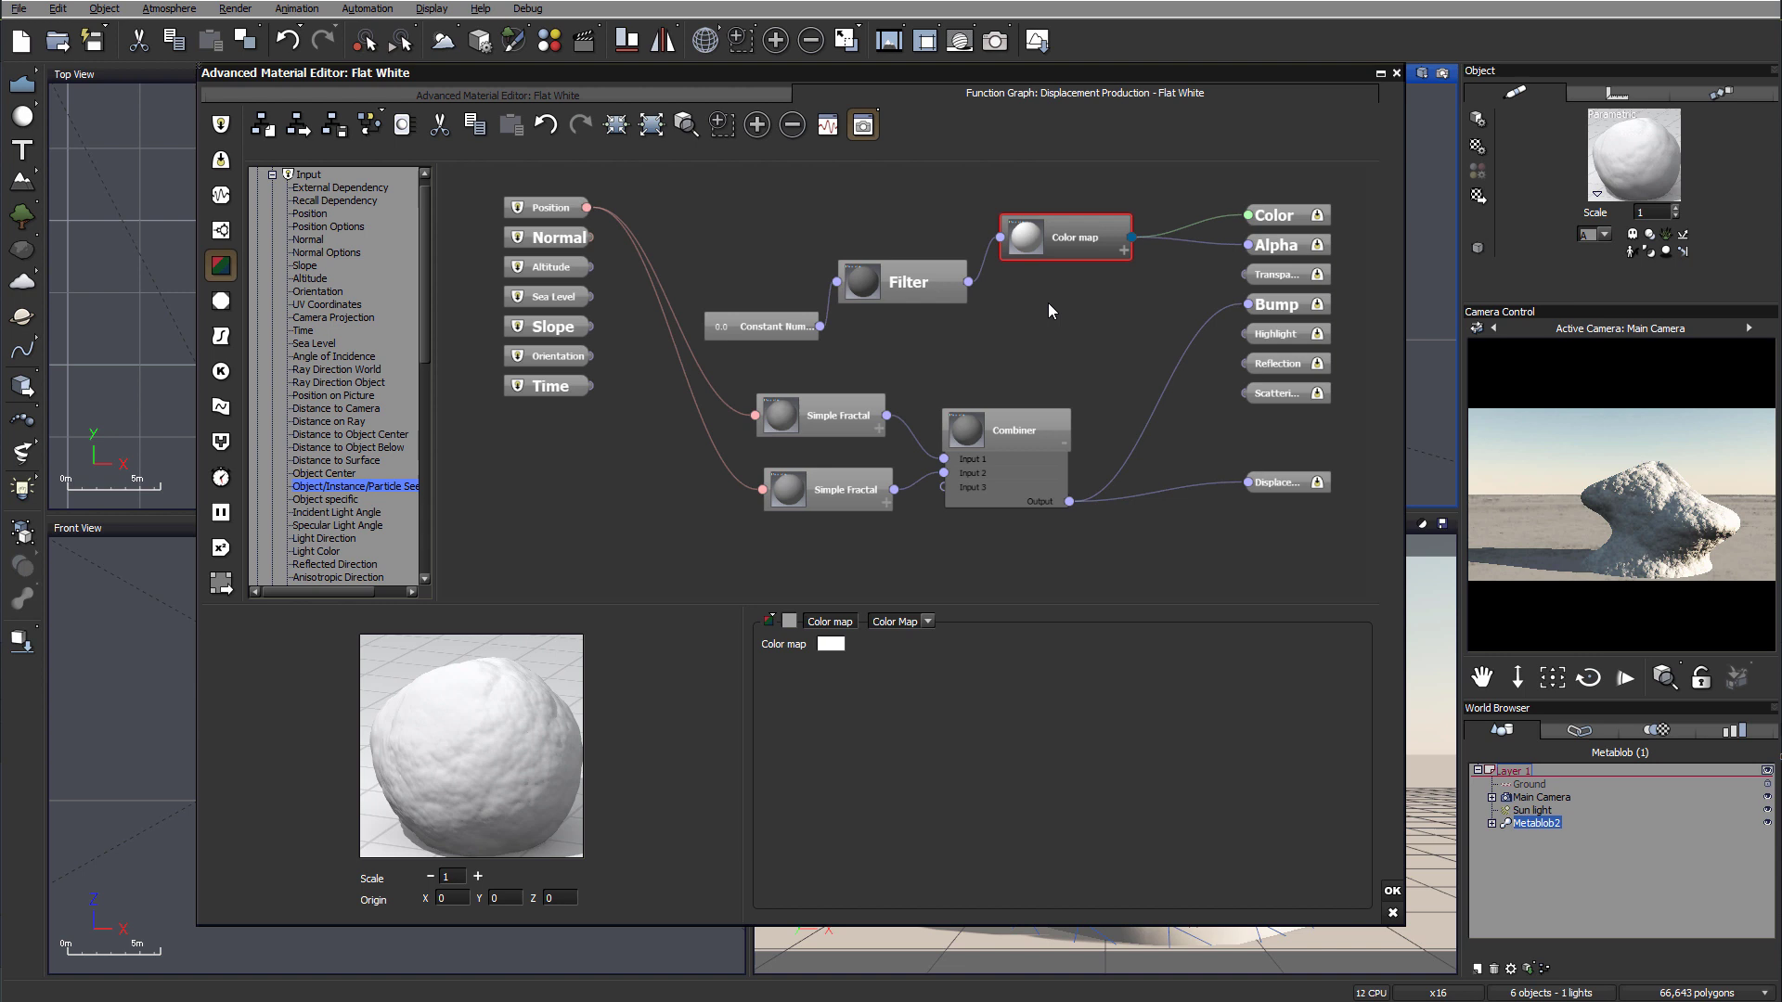
{"action": "right_click", "coordinate": [826, 645]}
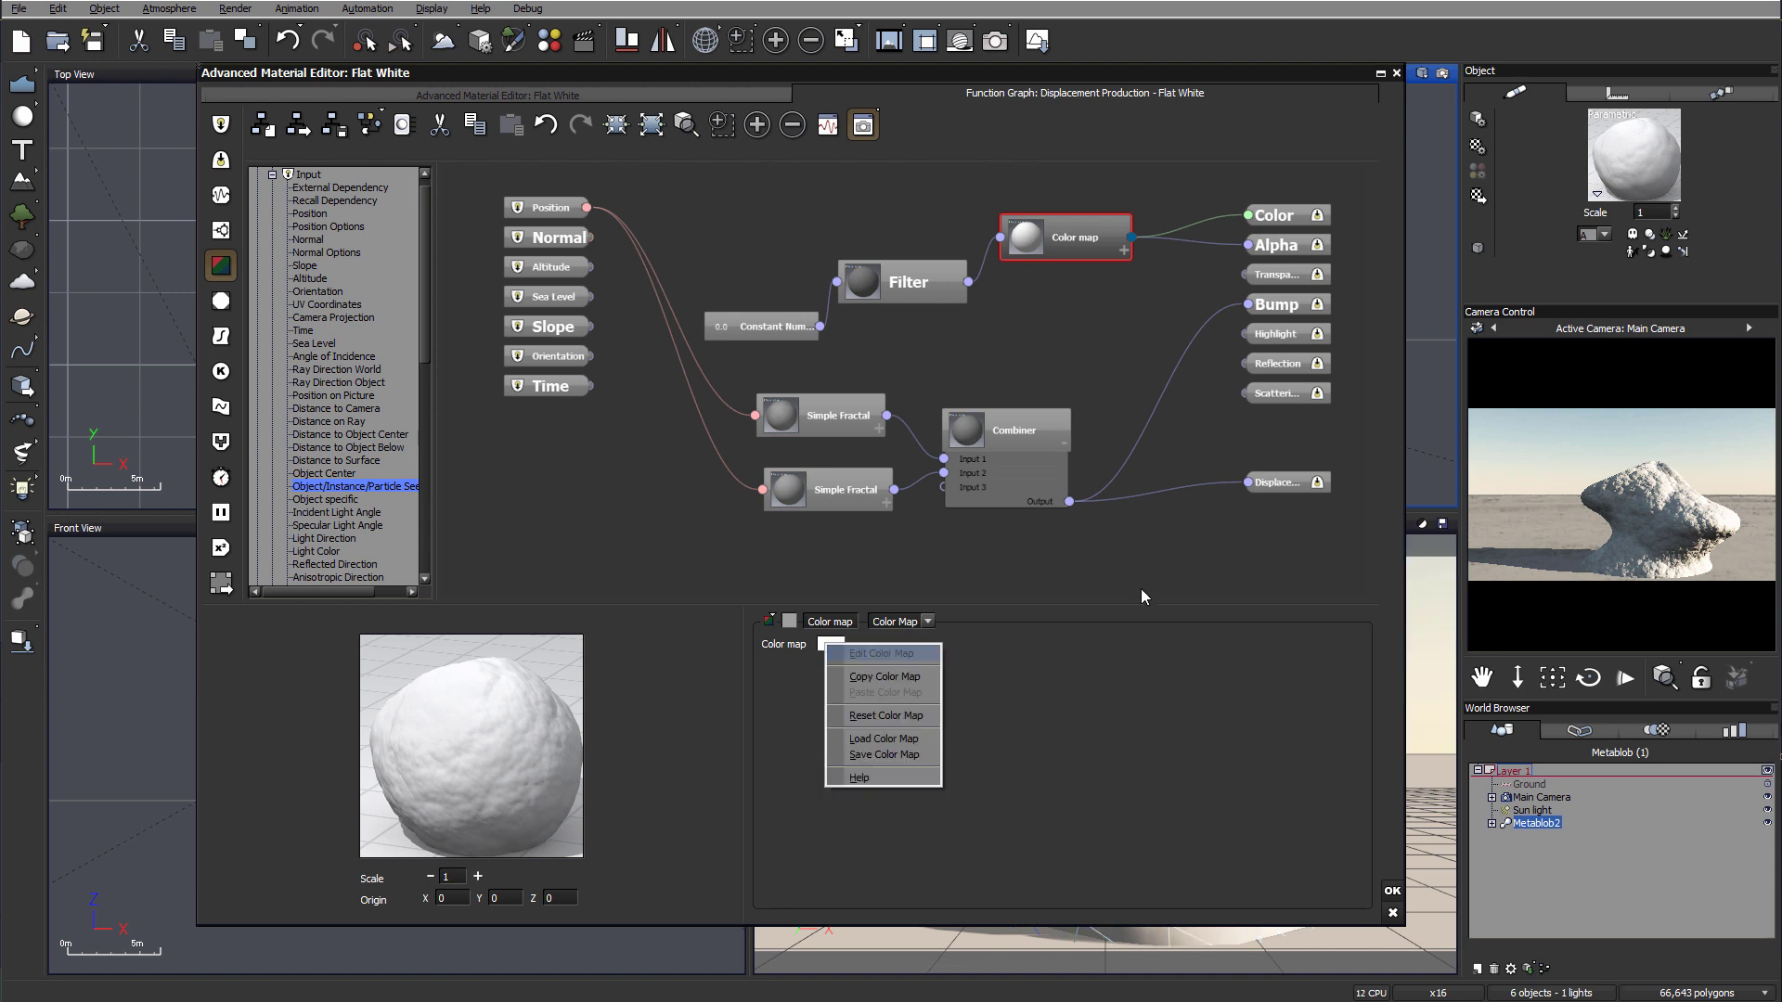
{"action": "left_click", "coordinate": [877, 653]}
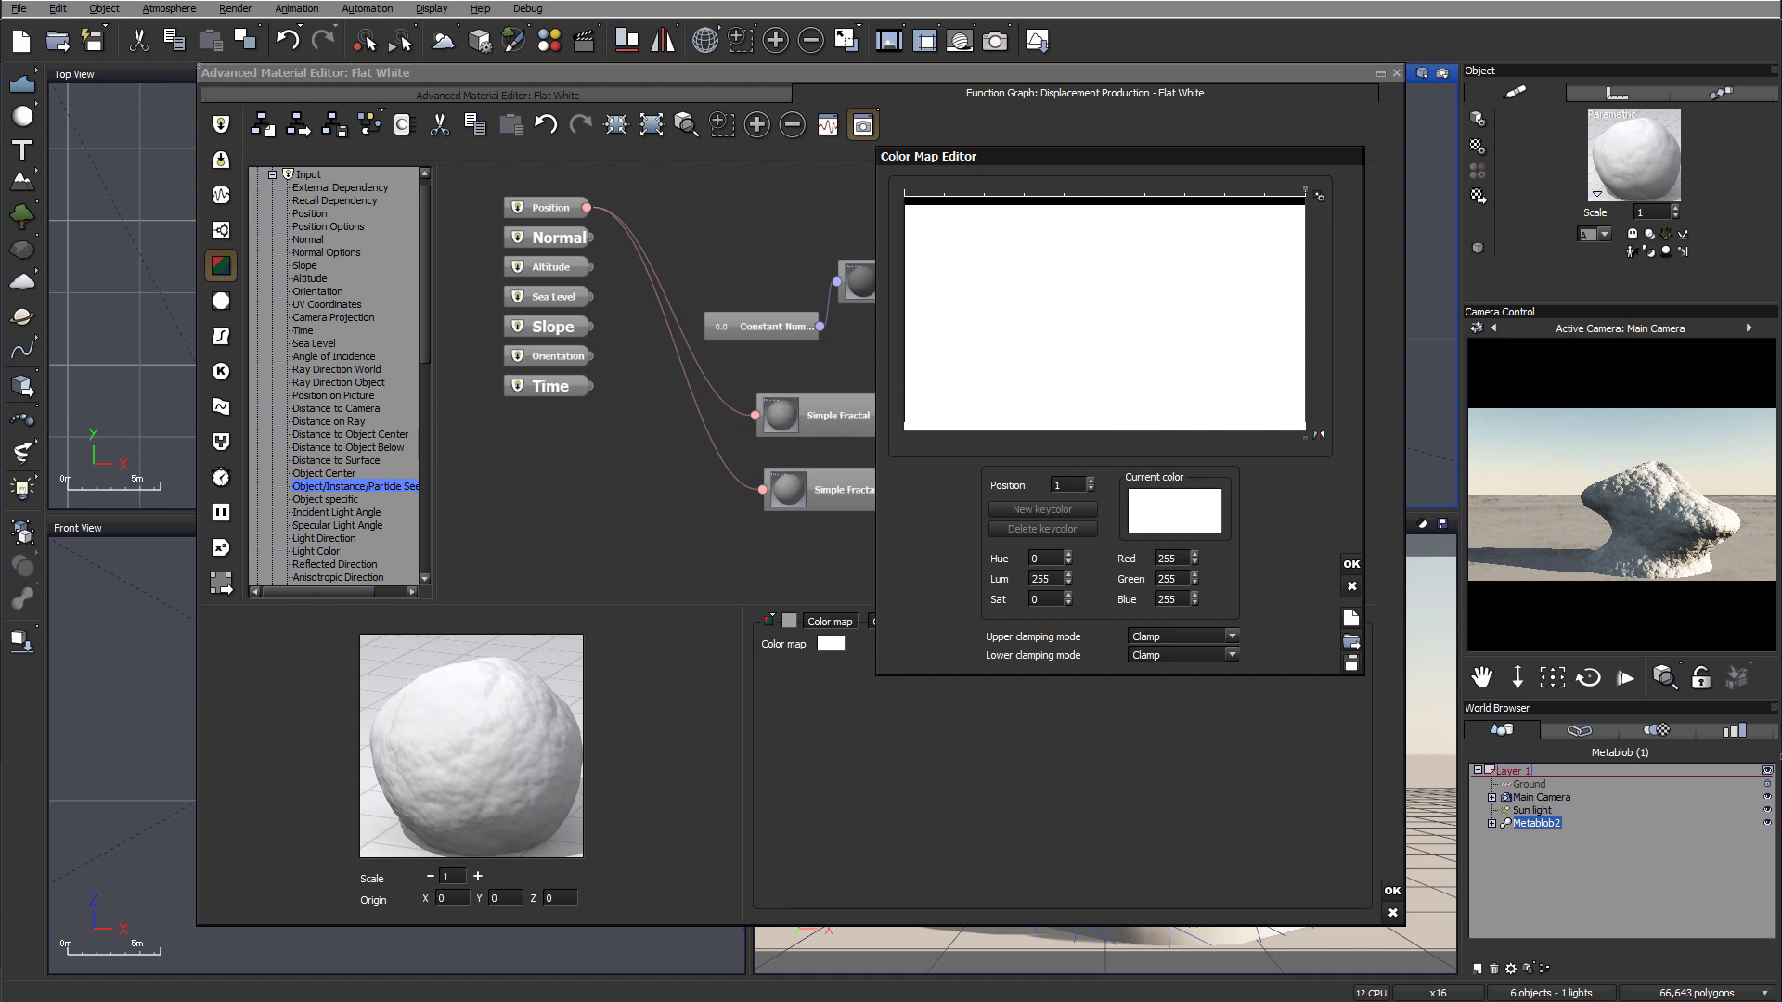
- Add a grey-brown keycolor and slide it to the start of the gradient
{"action": "double_click", "coordinate": [999, 405]}
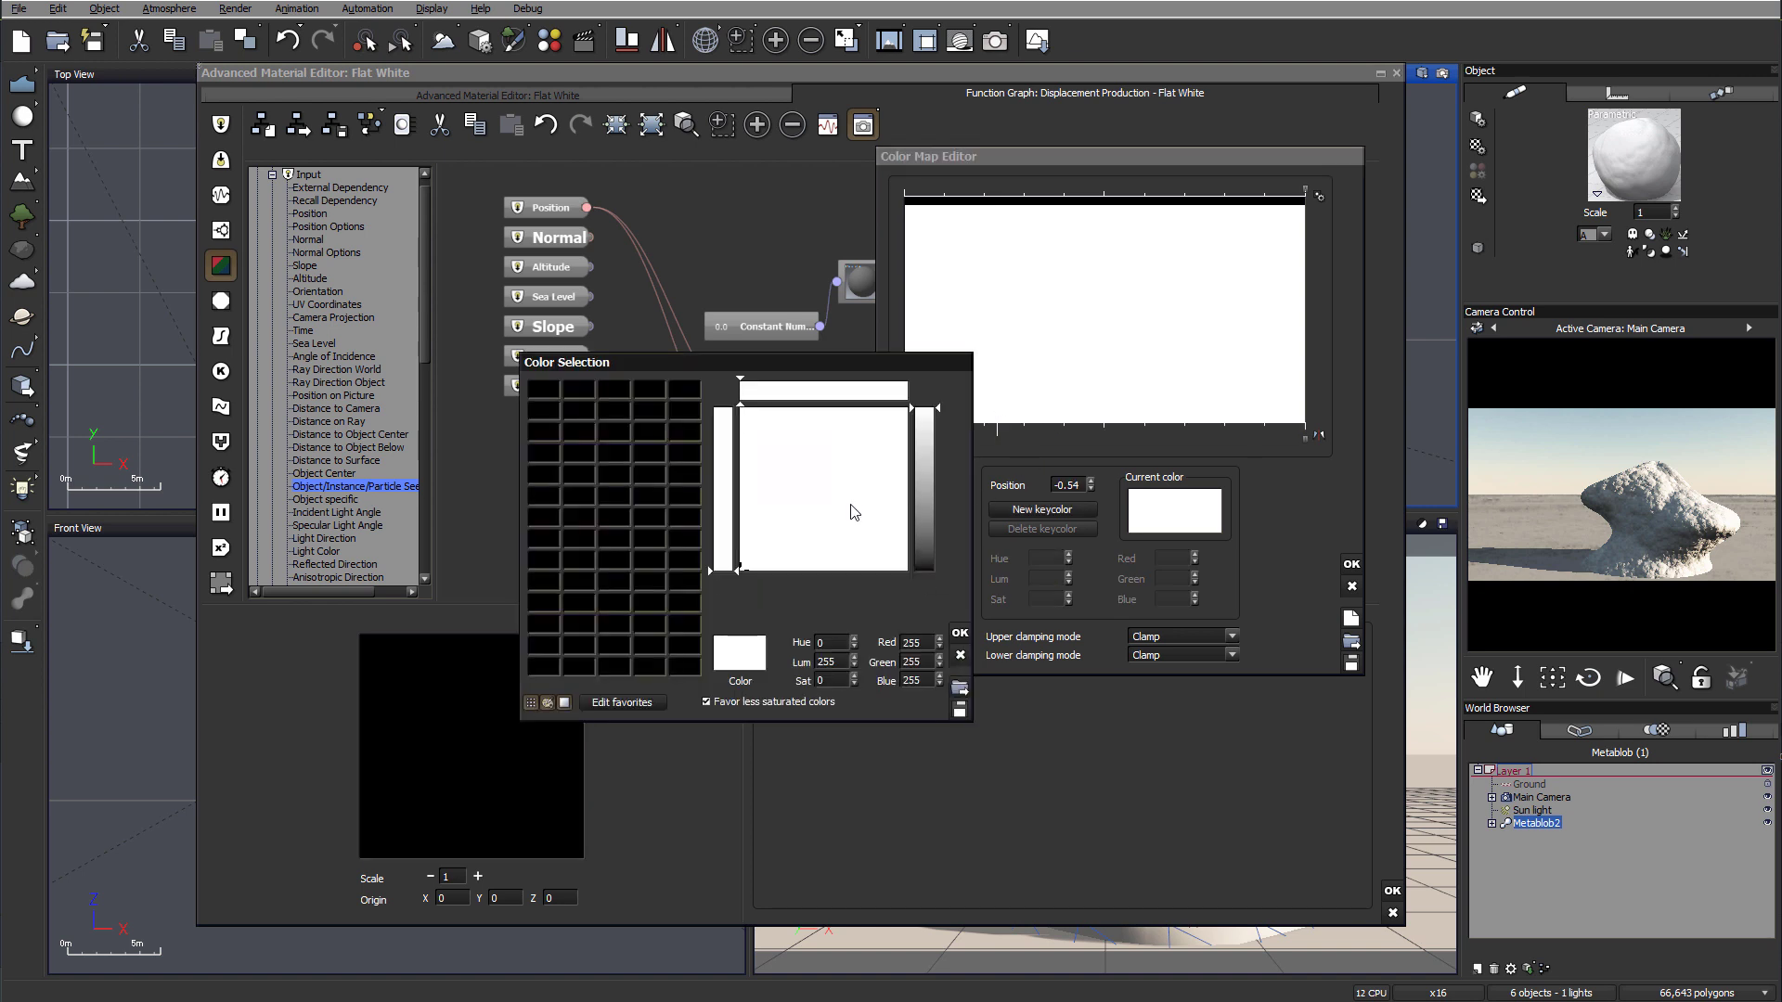
{"action": "left_click", "coordinate": [823, 550]}
{"action": "left_click", "coordinate": [765, 553]}
{"action": "left_click_drag", "start_coordinate": [920, 486], "coordinate": [921, 527]}
{"action": "left_click", "coordinate": [760, 555]}
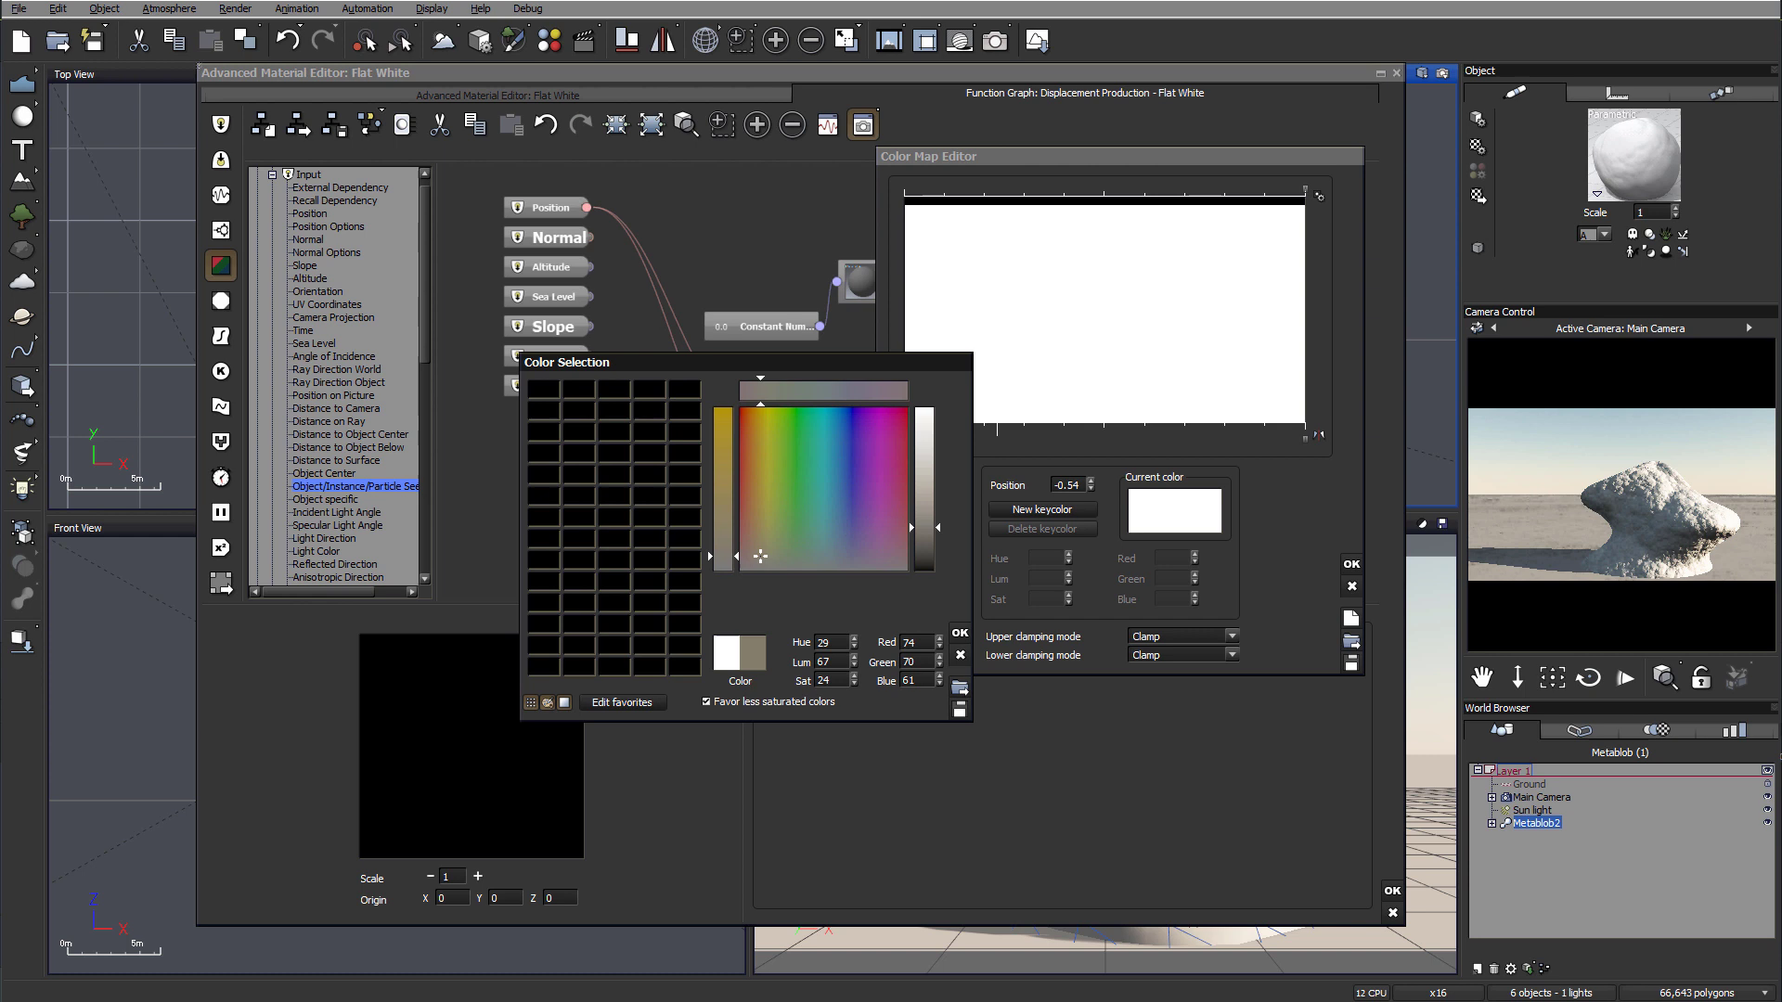
{"action": "left_click_drag", "start_coordinate": [760, 556], "coordinate": [763, 562]}
{"action": "left_click", "coordinate": [959, 632]}
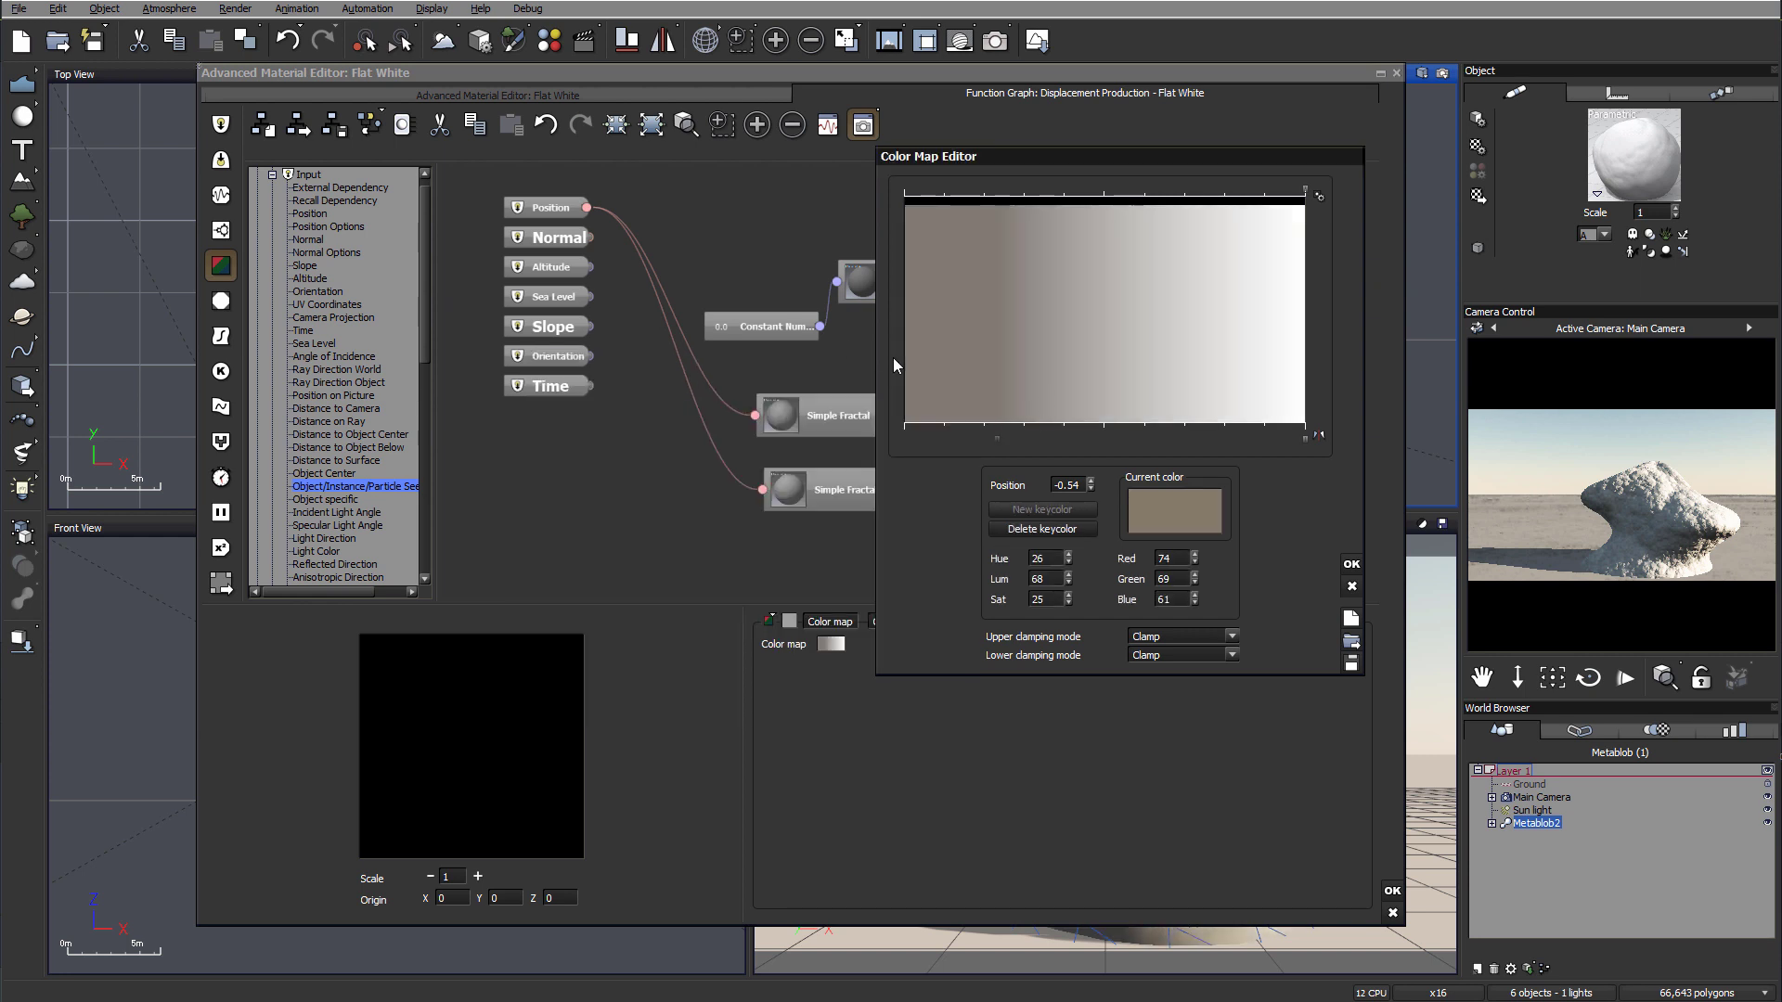
{"action": "left_click_drag", "start_coordinate": [965, 442], "coordinate": [904, 442]}
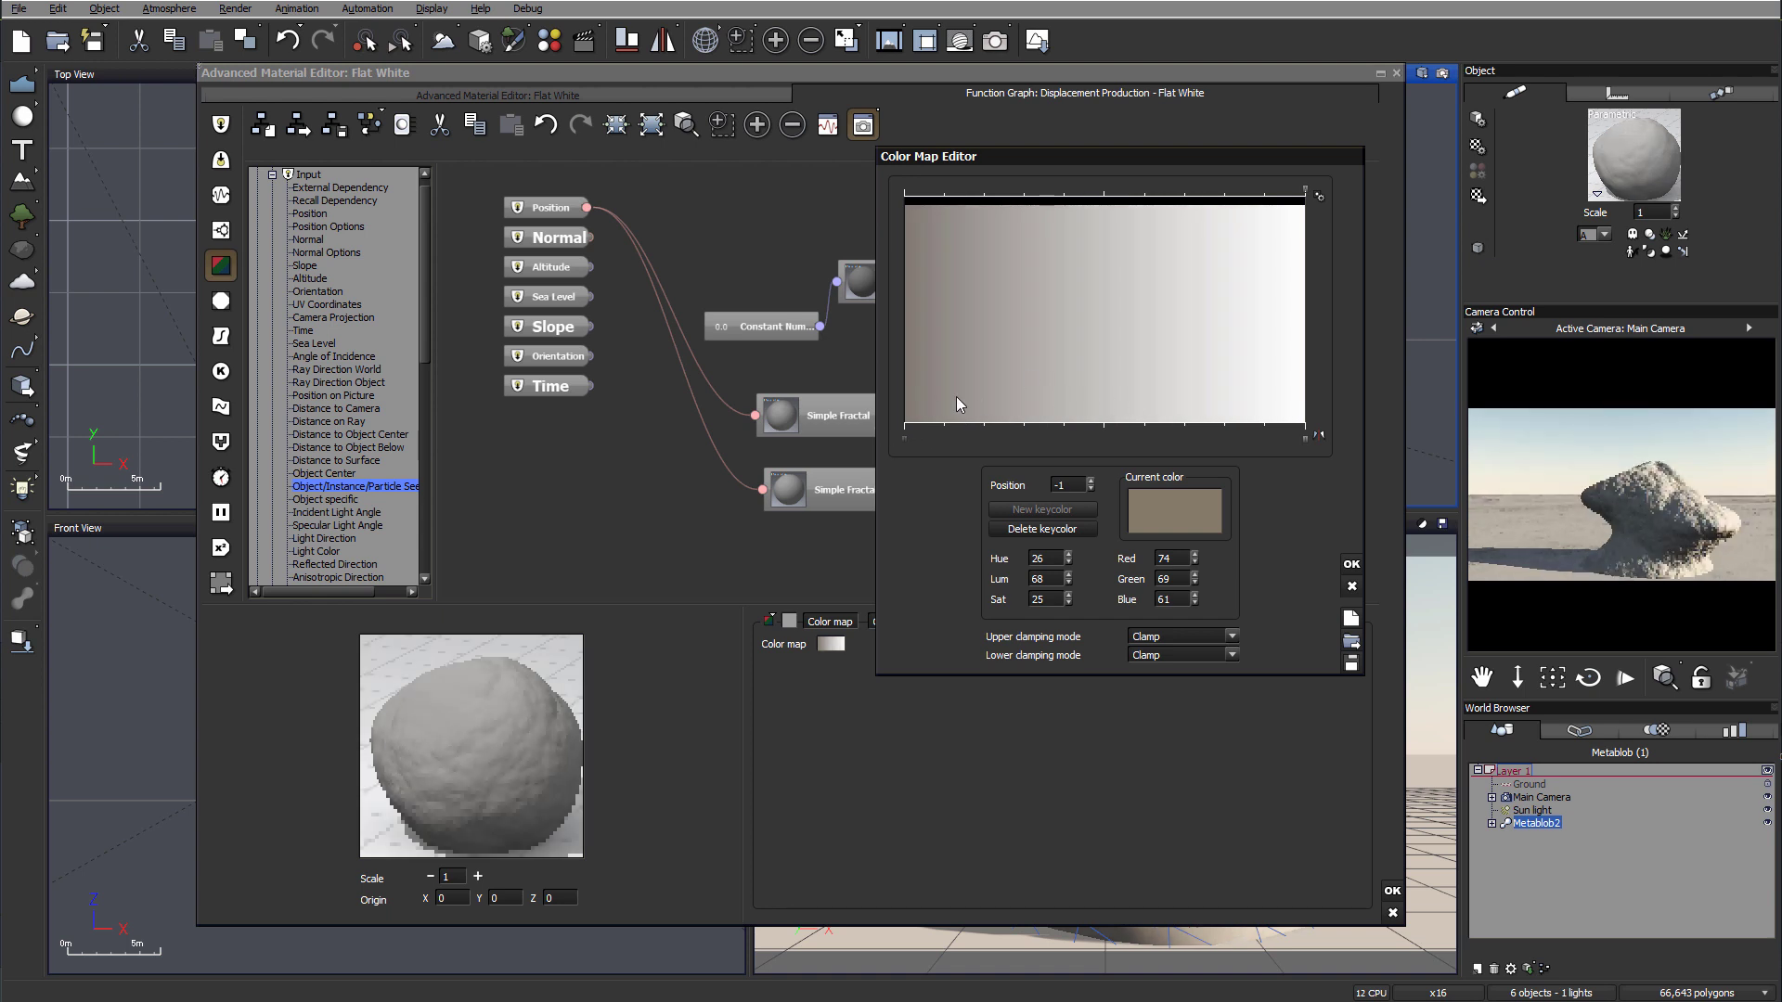
- Add a pinkish tan keycolor (RGB 170, 133, 117) and slide it to -0.51
{"action": "left_click", "coordinate": [1069, 397]}
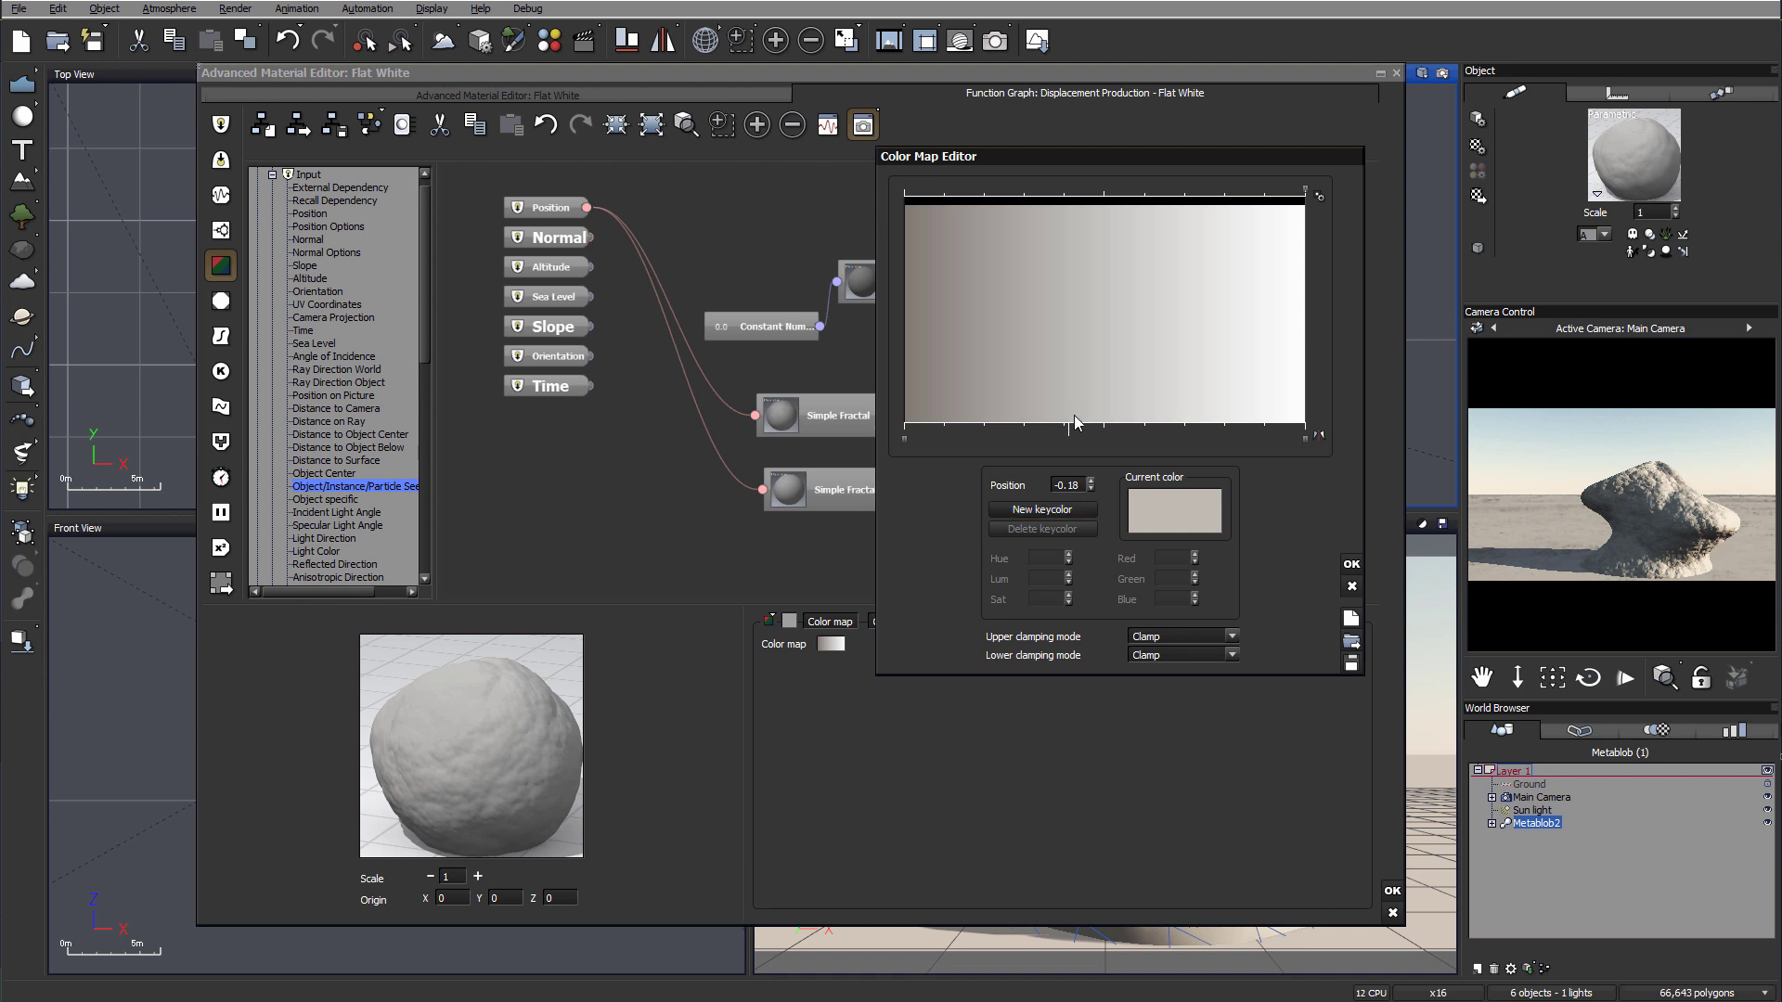
{"action": "left_click", "coordinate": [1041, 509]}
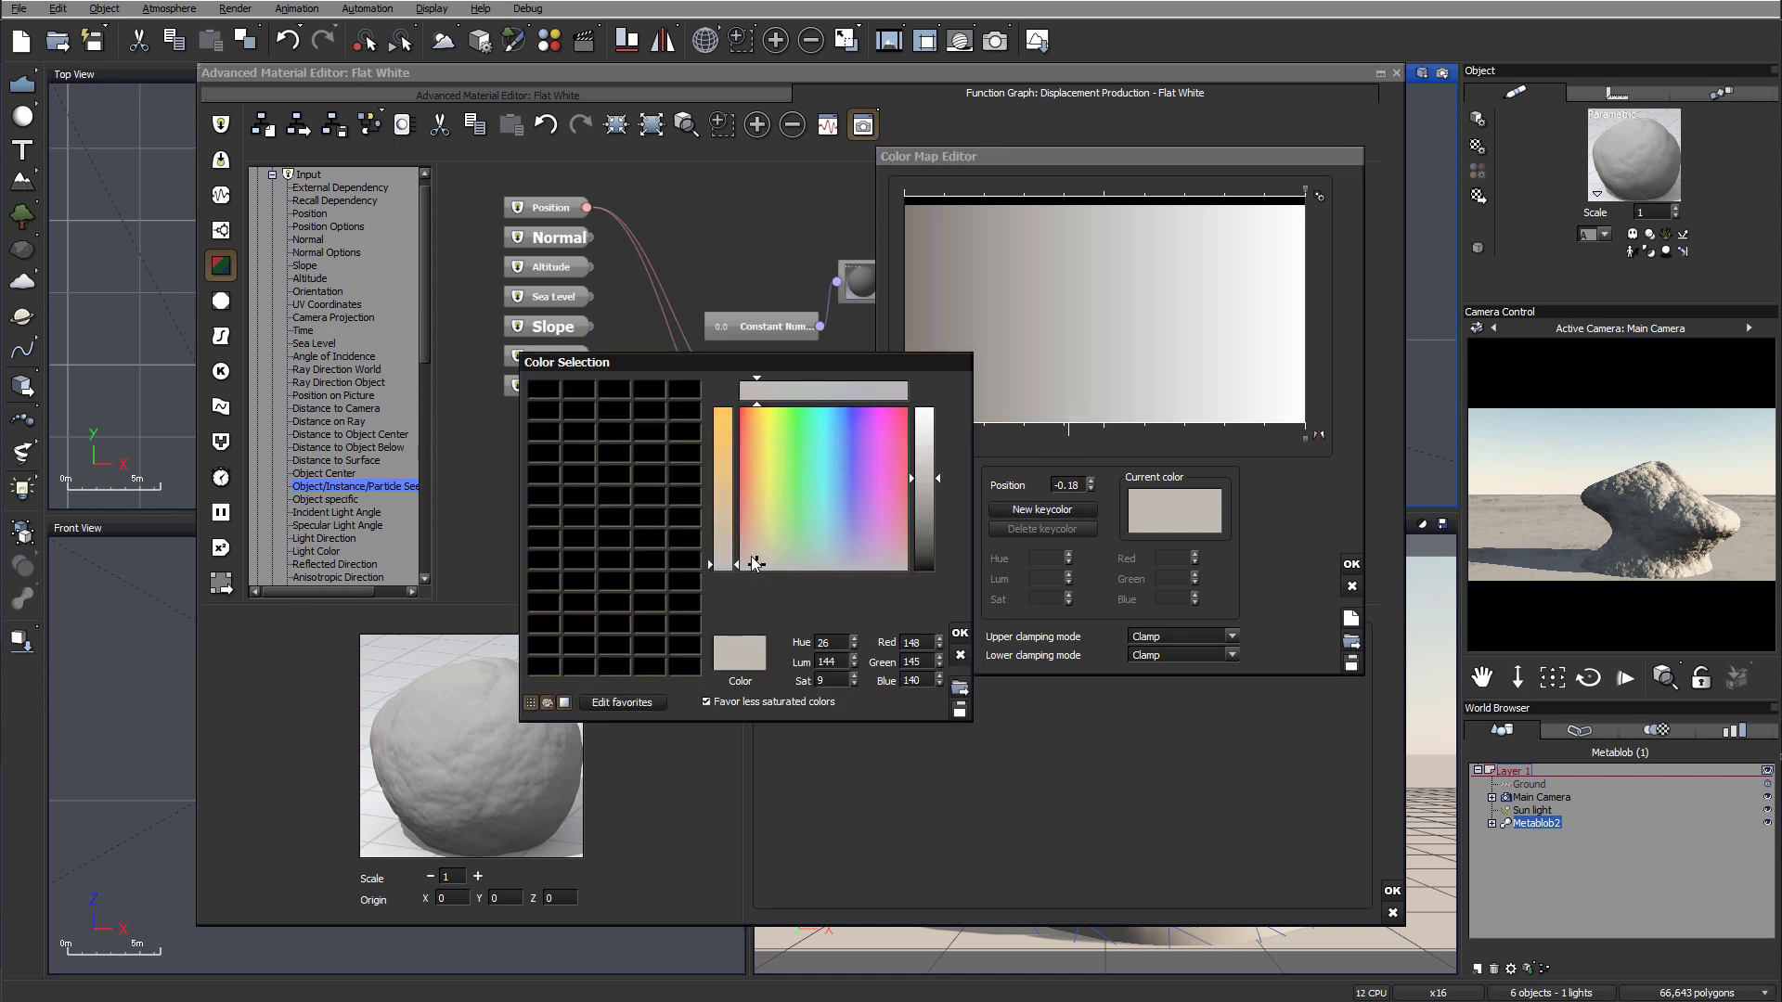
{"action": "left_click_drag", "start_coordinate": [760, 563], "coordinate": [747, 532]}
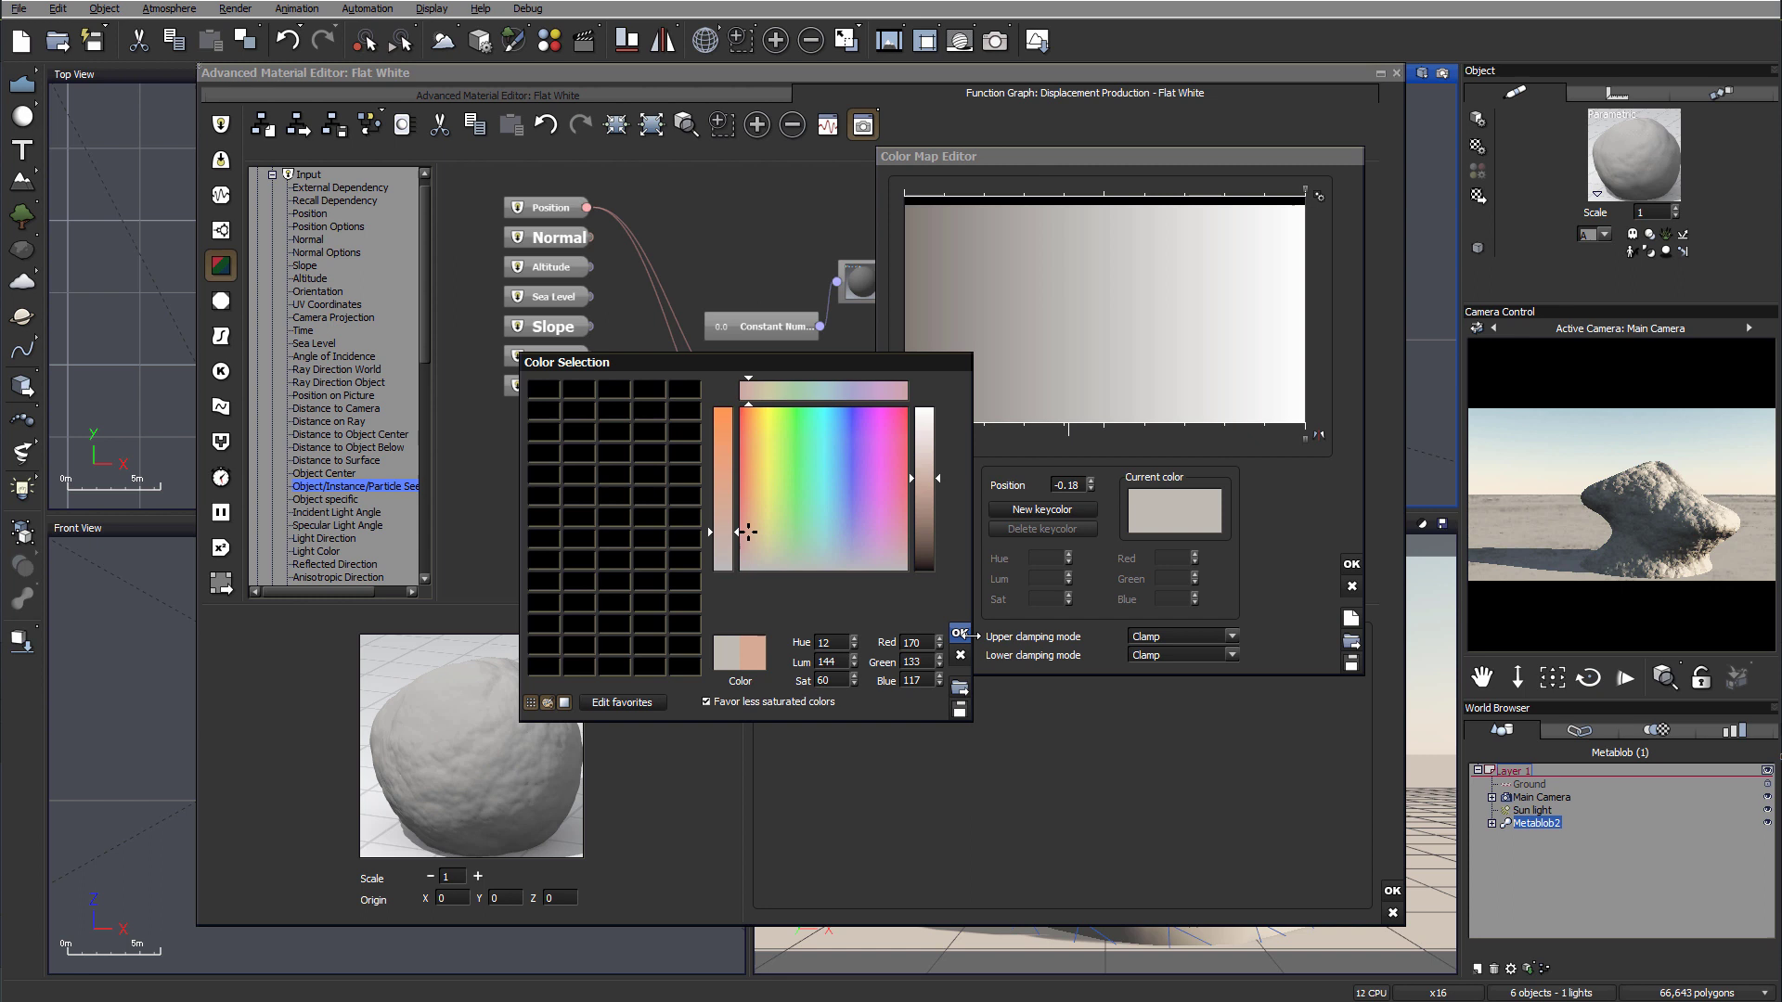
{"action": "left_click", "coordinate": [960, 633]}
{"action": "left_click_drag", "start_coordinate": [1068, 434], "coordinate": [1003, 436]}
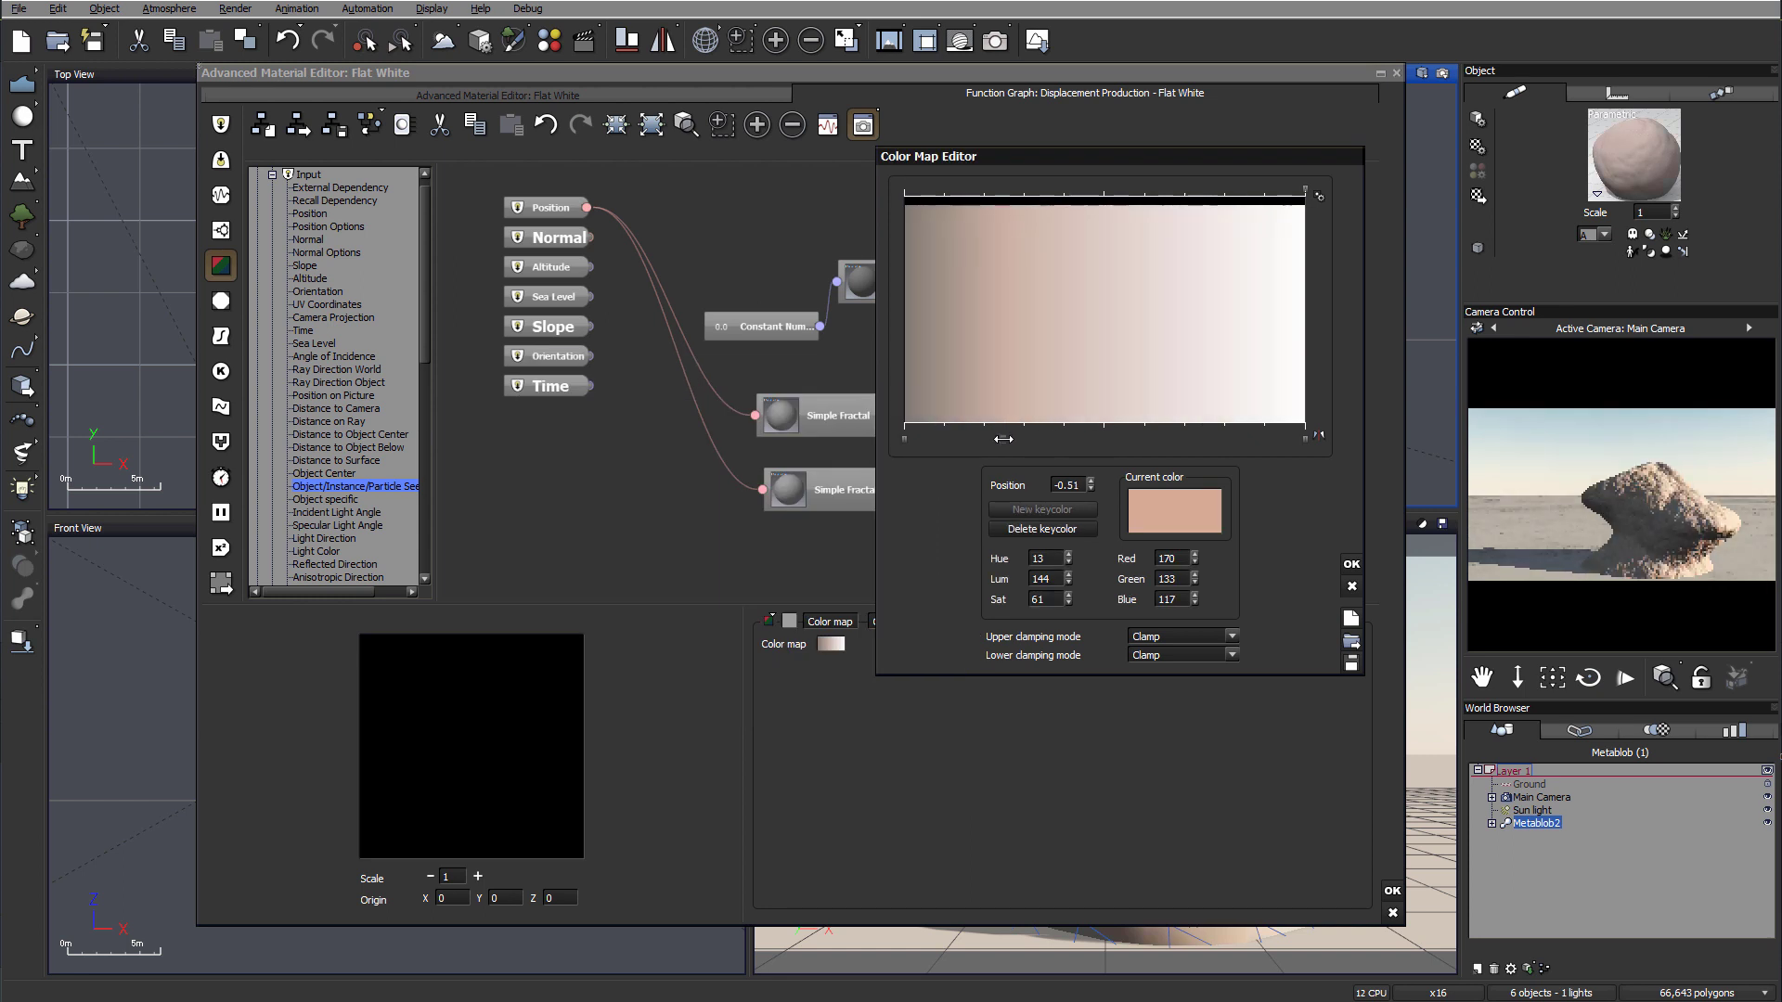
{"action": "left_click", "coordinate": [1112, 393]}
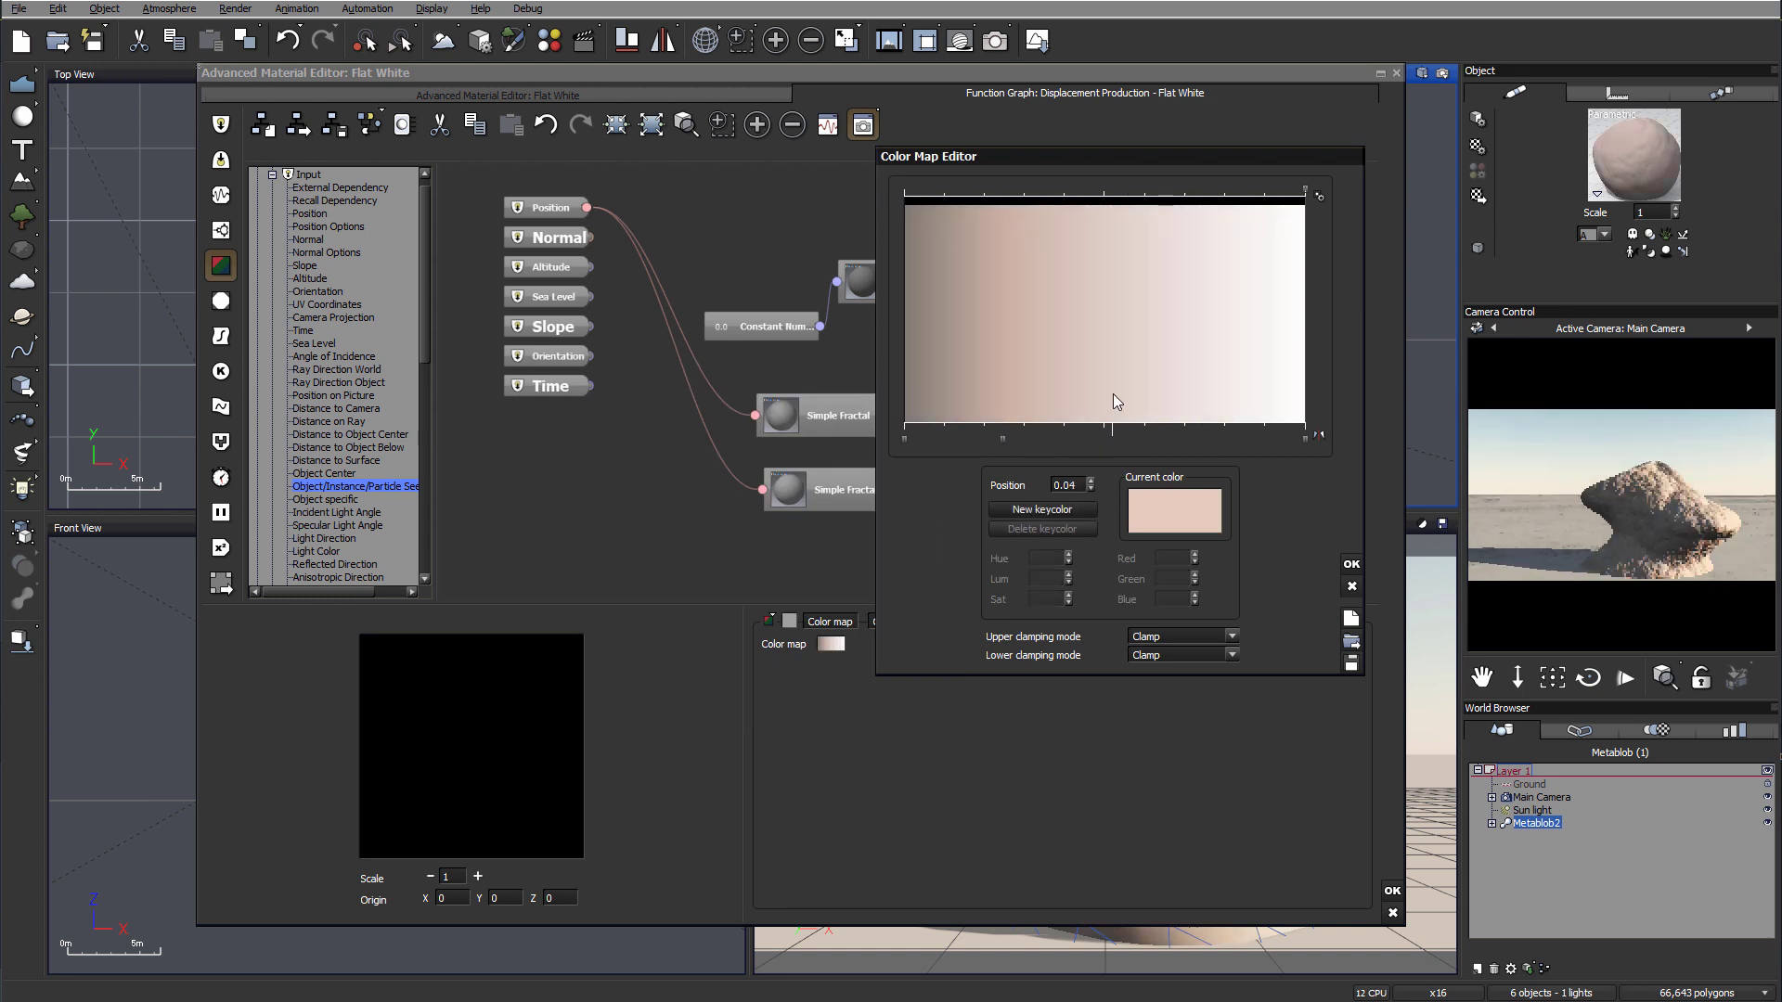
- Add a pale grey-blue keycolor at 0.04 and a dark maroon keycolor at 0.42
{"action": "left_click", "coordinate": [1041, 509]}
{"action": "left_click_drag", "start_coordinate": [804, 557], "coordinate": [818, 561]}
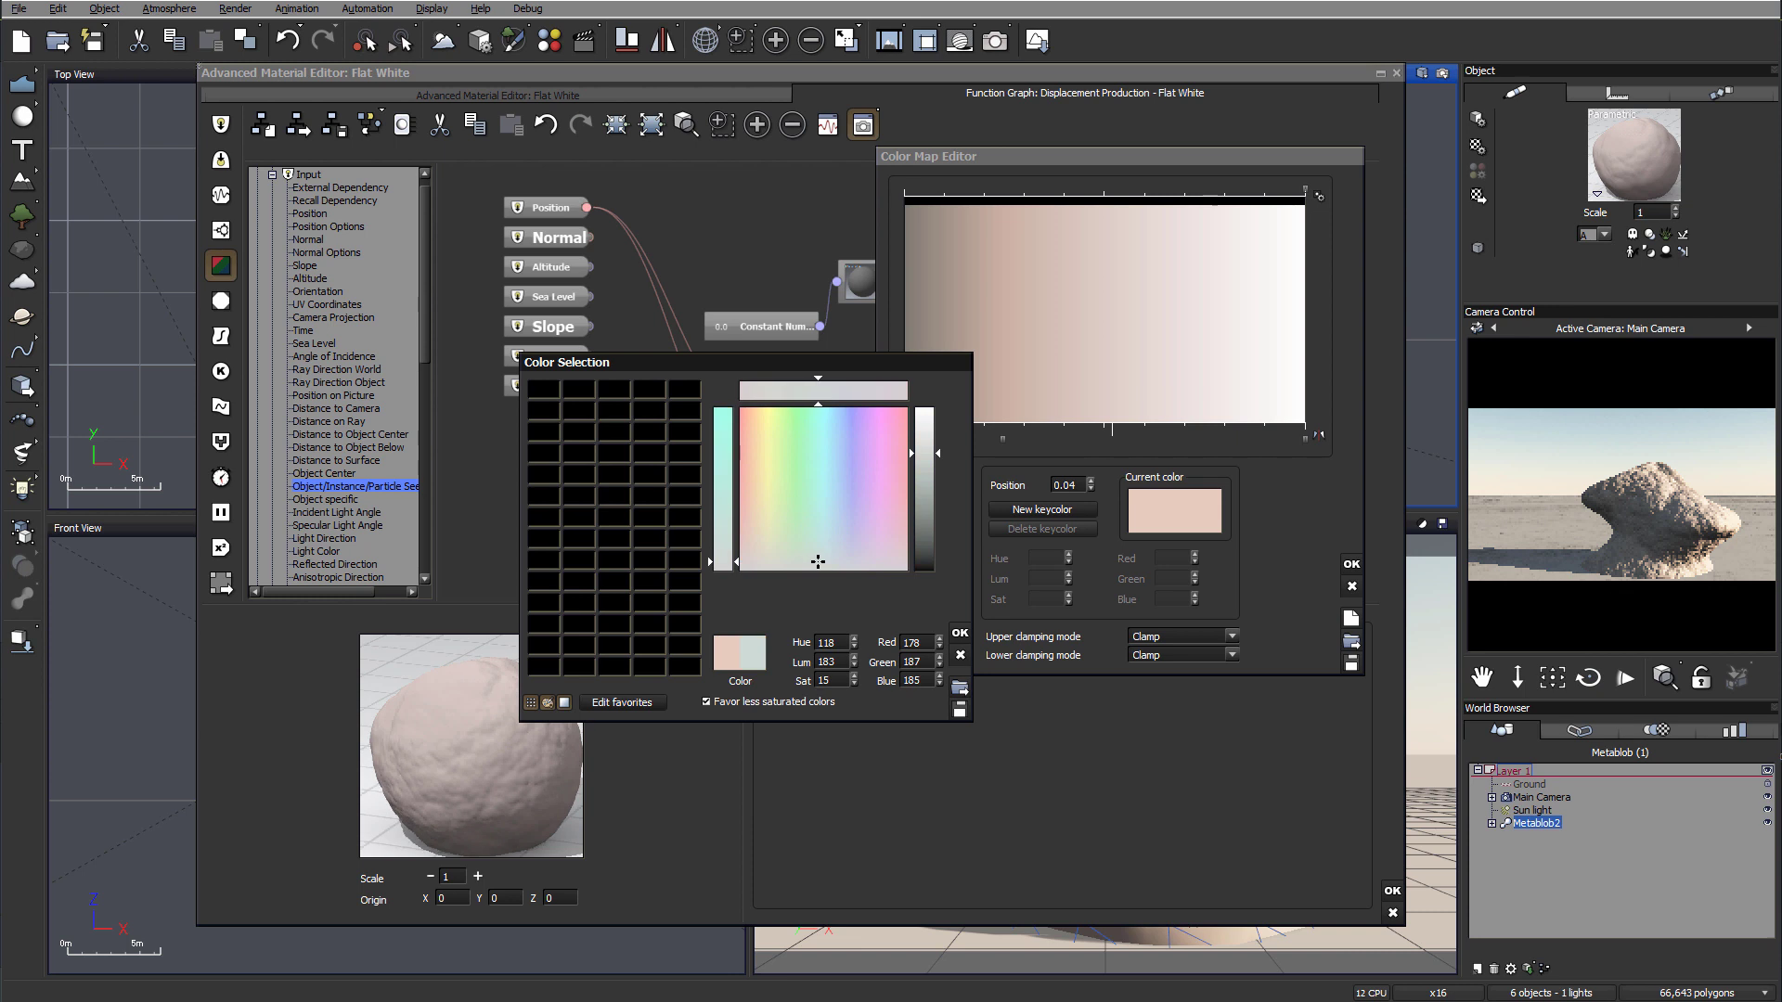
{"action": "left_click", "coordinate": [959, 632]}
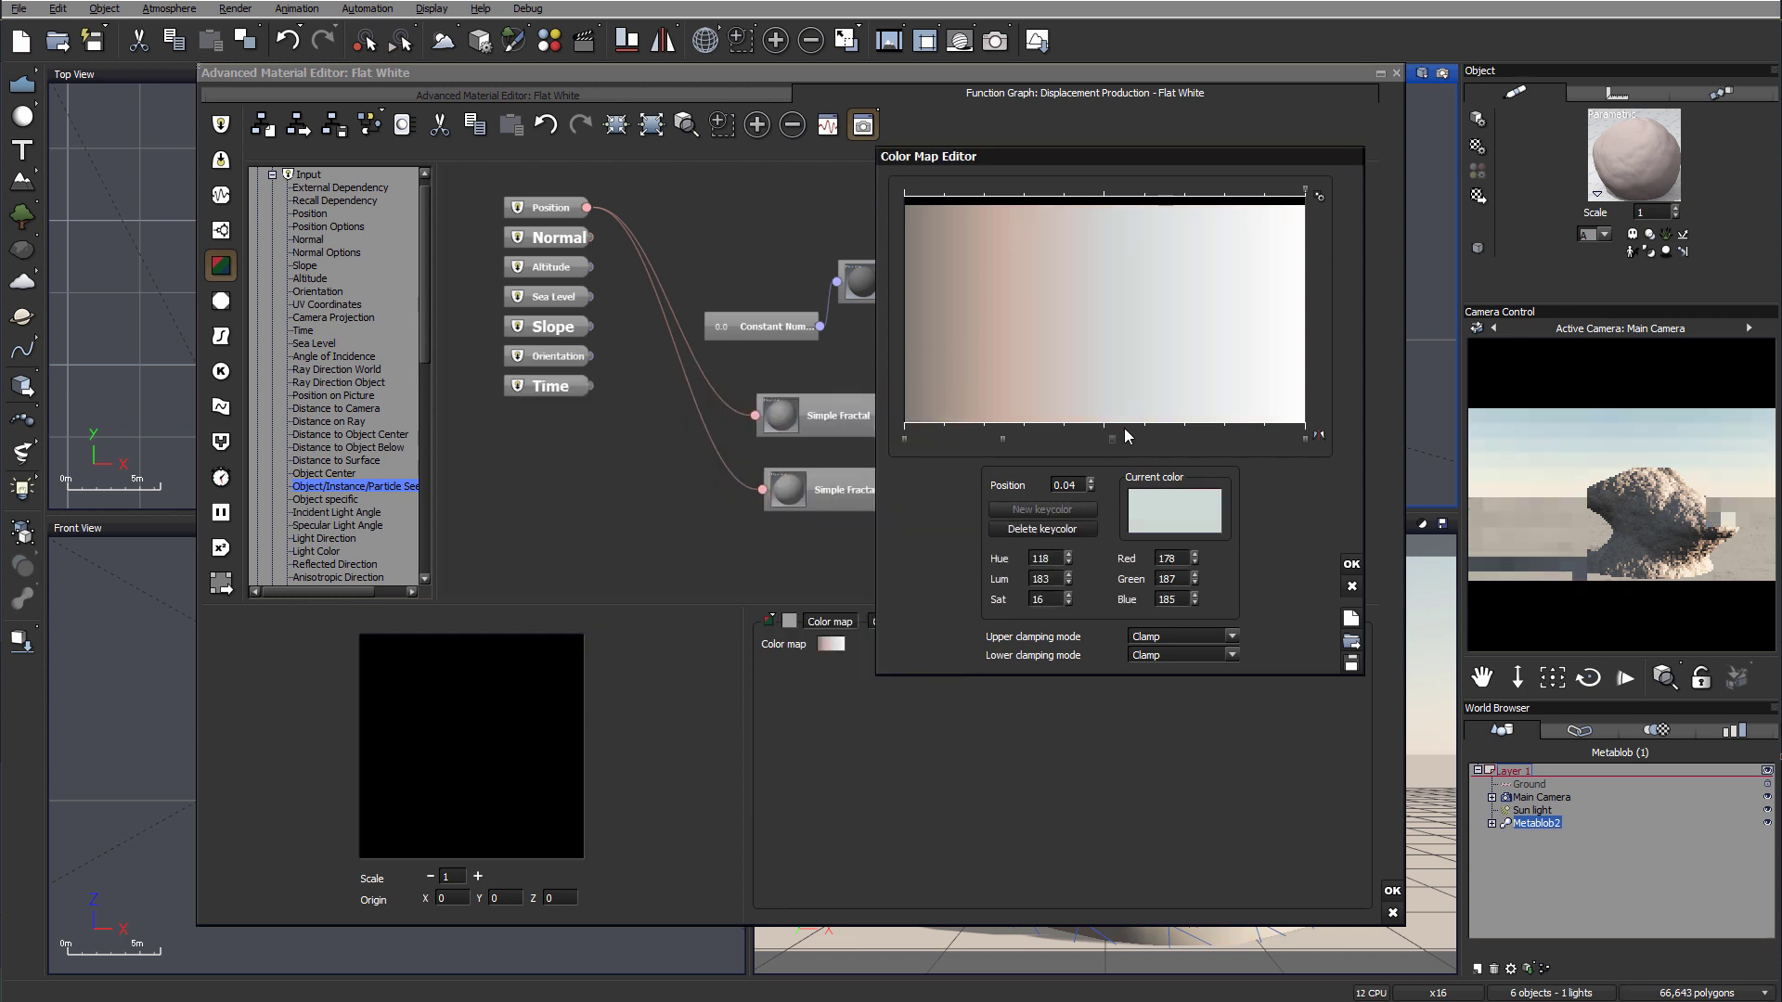
{"action": "left_click", "coordinate": [1188, 409]}
{"action": "left_click", "coordinate": [1041, 509]}
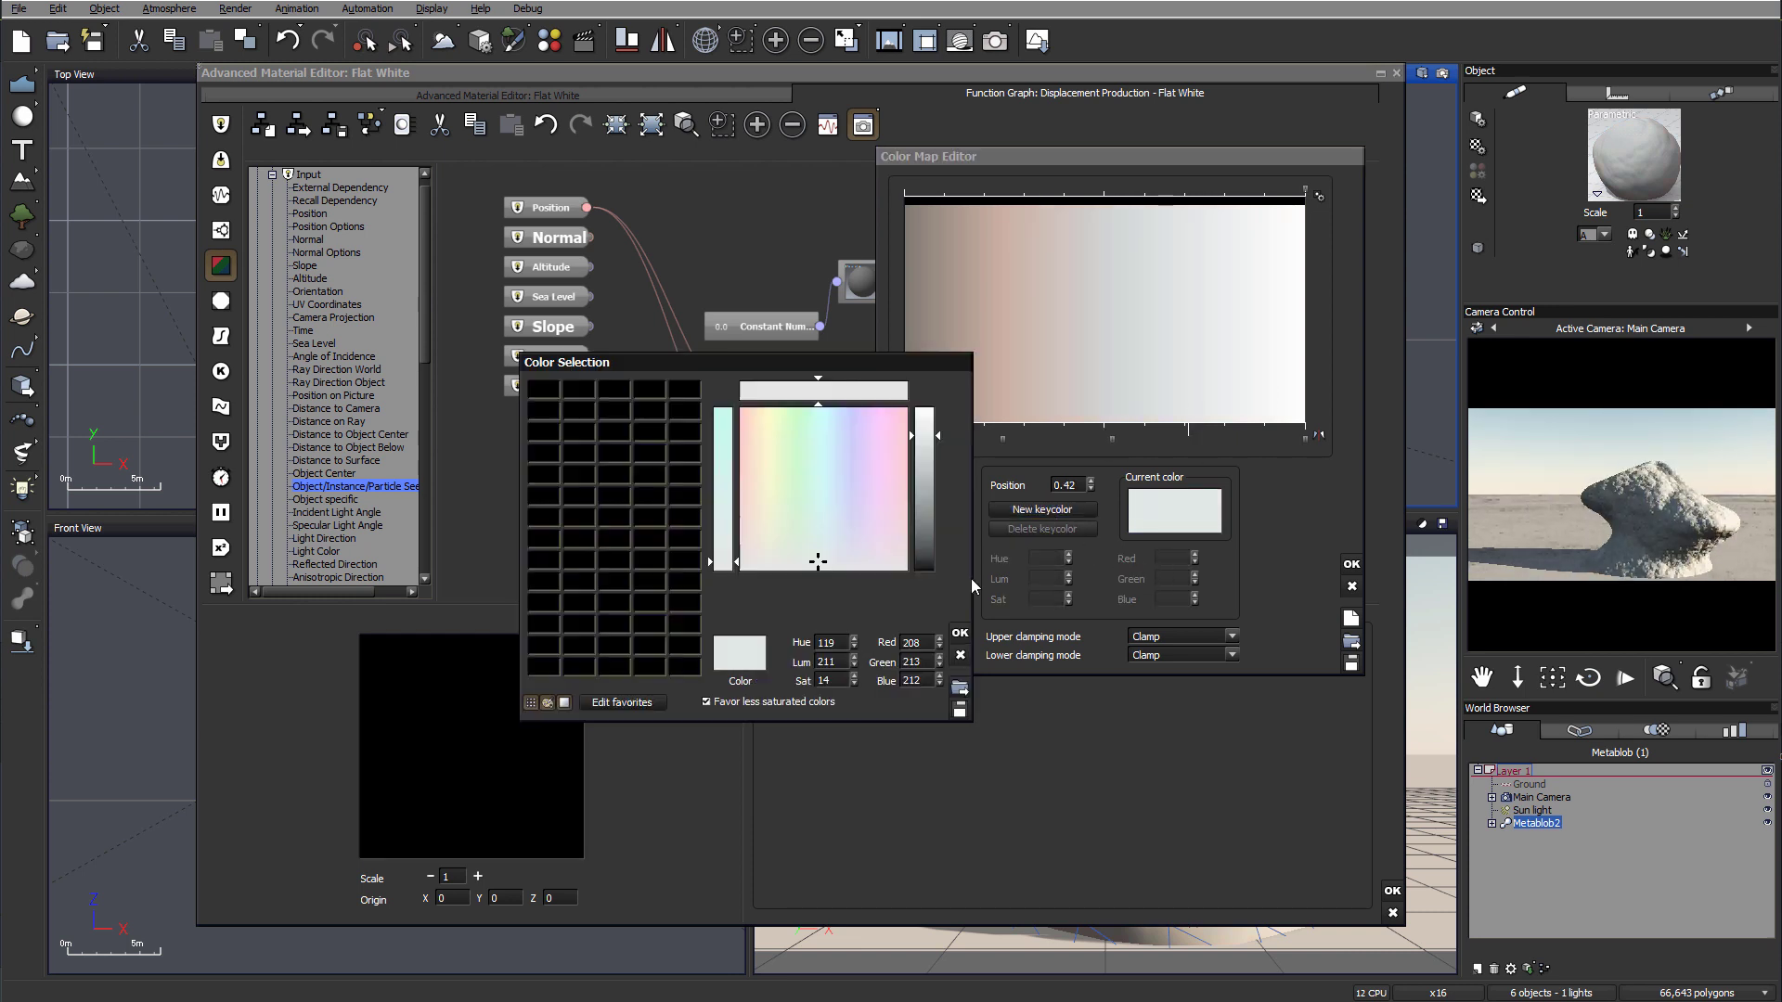
{"action": "left_click", "coordinate": [733, 530]}
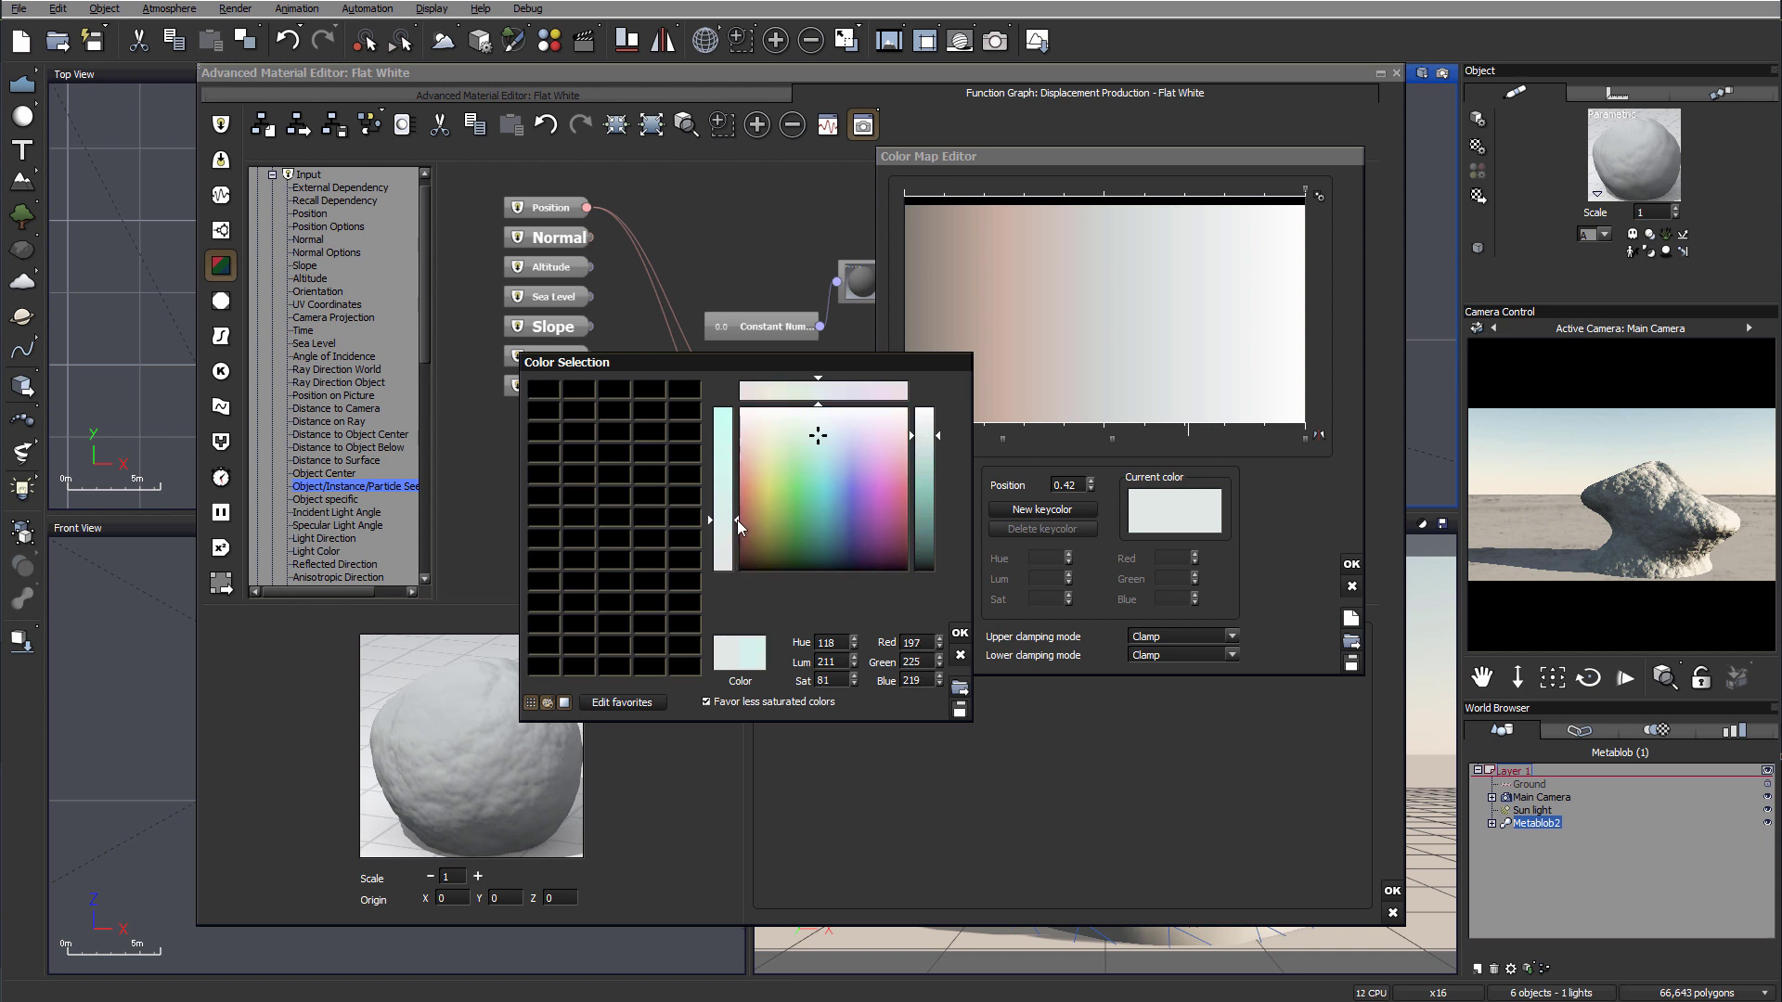
{"action": "left_click_drag", "start_coordinate": [754, 533], "coordinate": [742, 536]}
{"action": "left_click", "coordinate": [960, 633]}
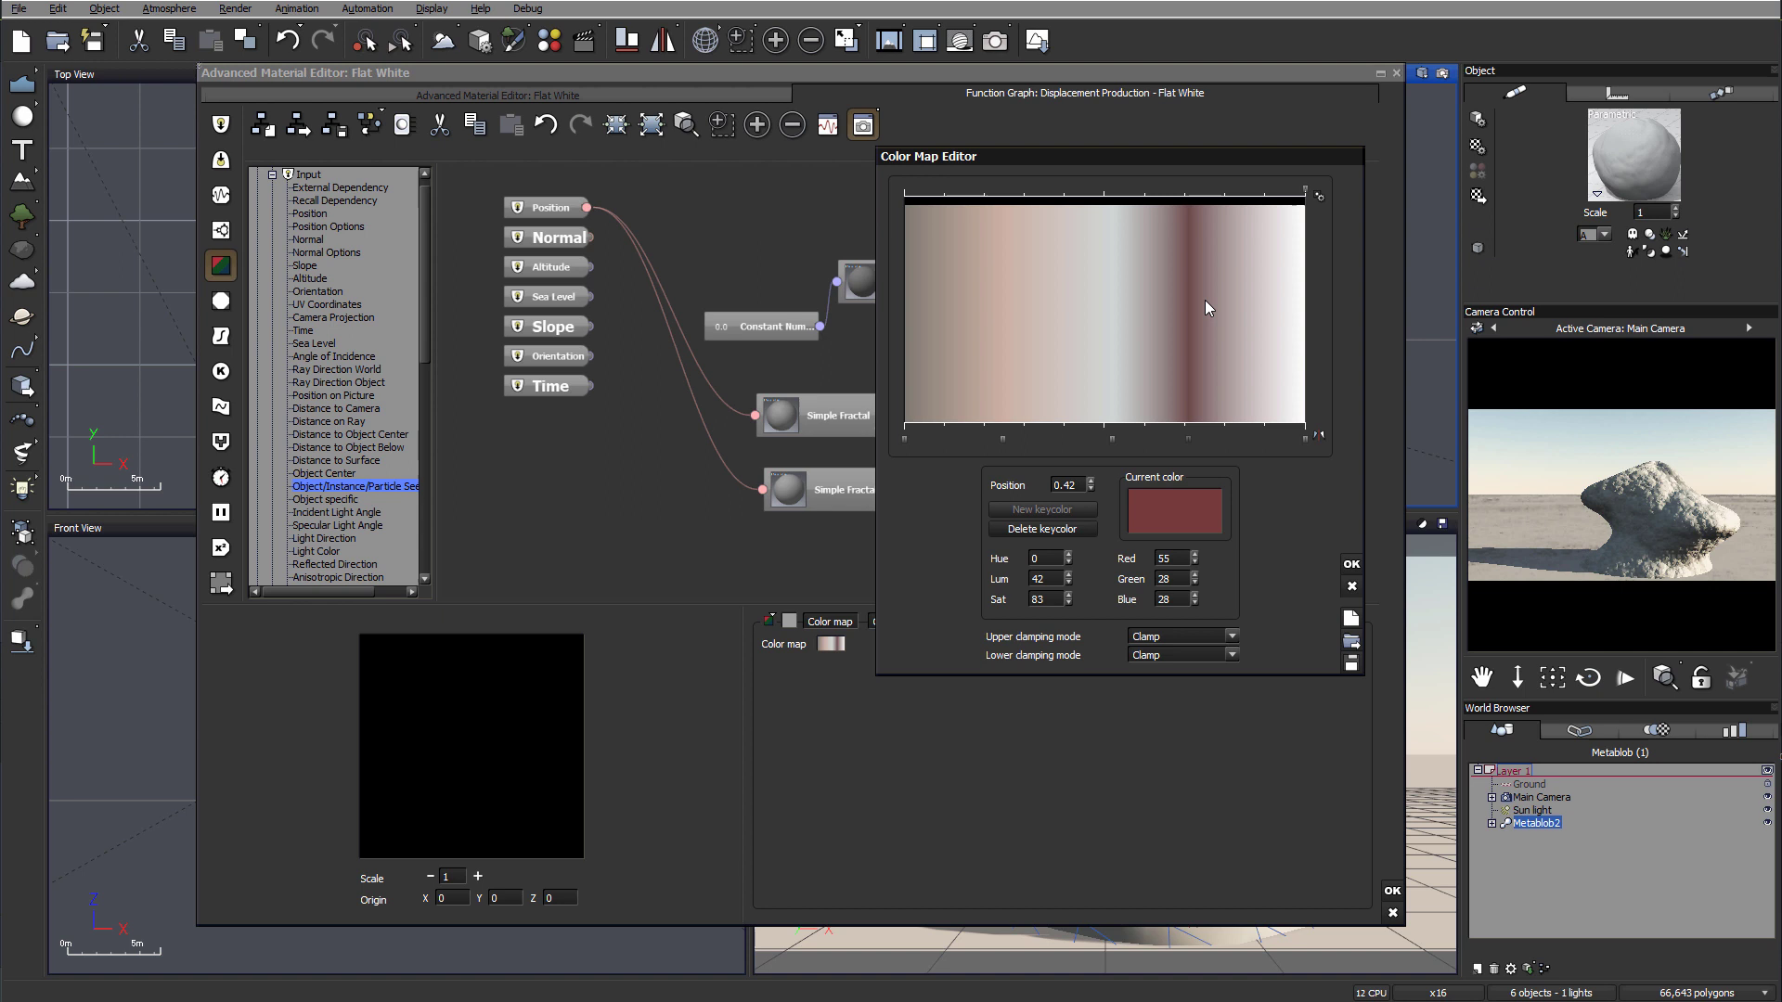
- Add a light neutral grey keycolor at 0.78 and confirm the Color Map Editor
{"action": "left_click", "coordinate": [1261, 414]}
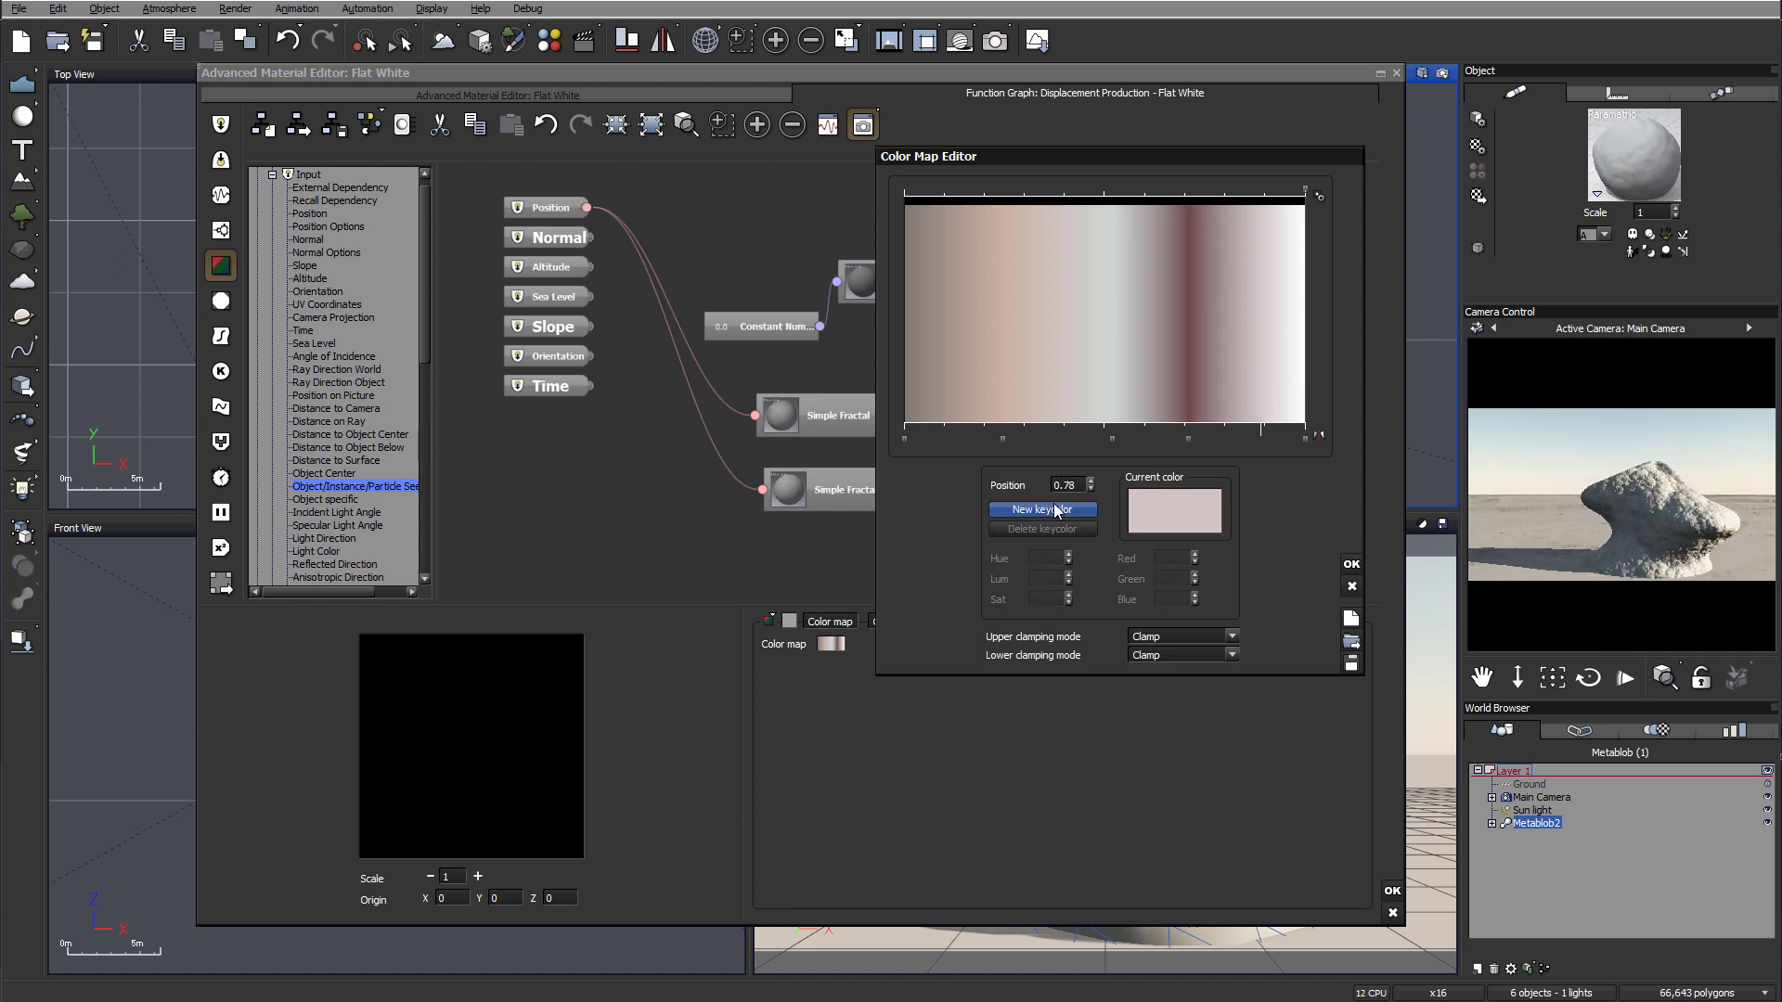
{"action": "left_click", "coordinate": [1043, 509]}
{"action": "left_click_drag", "start_coordinate": [786, 568], "coordinate": [812, 564]}
{"action": "left_click", "coordinate": [961, 633]}
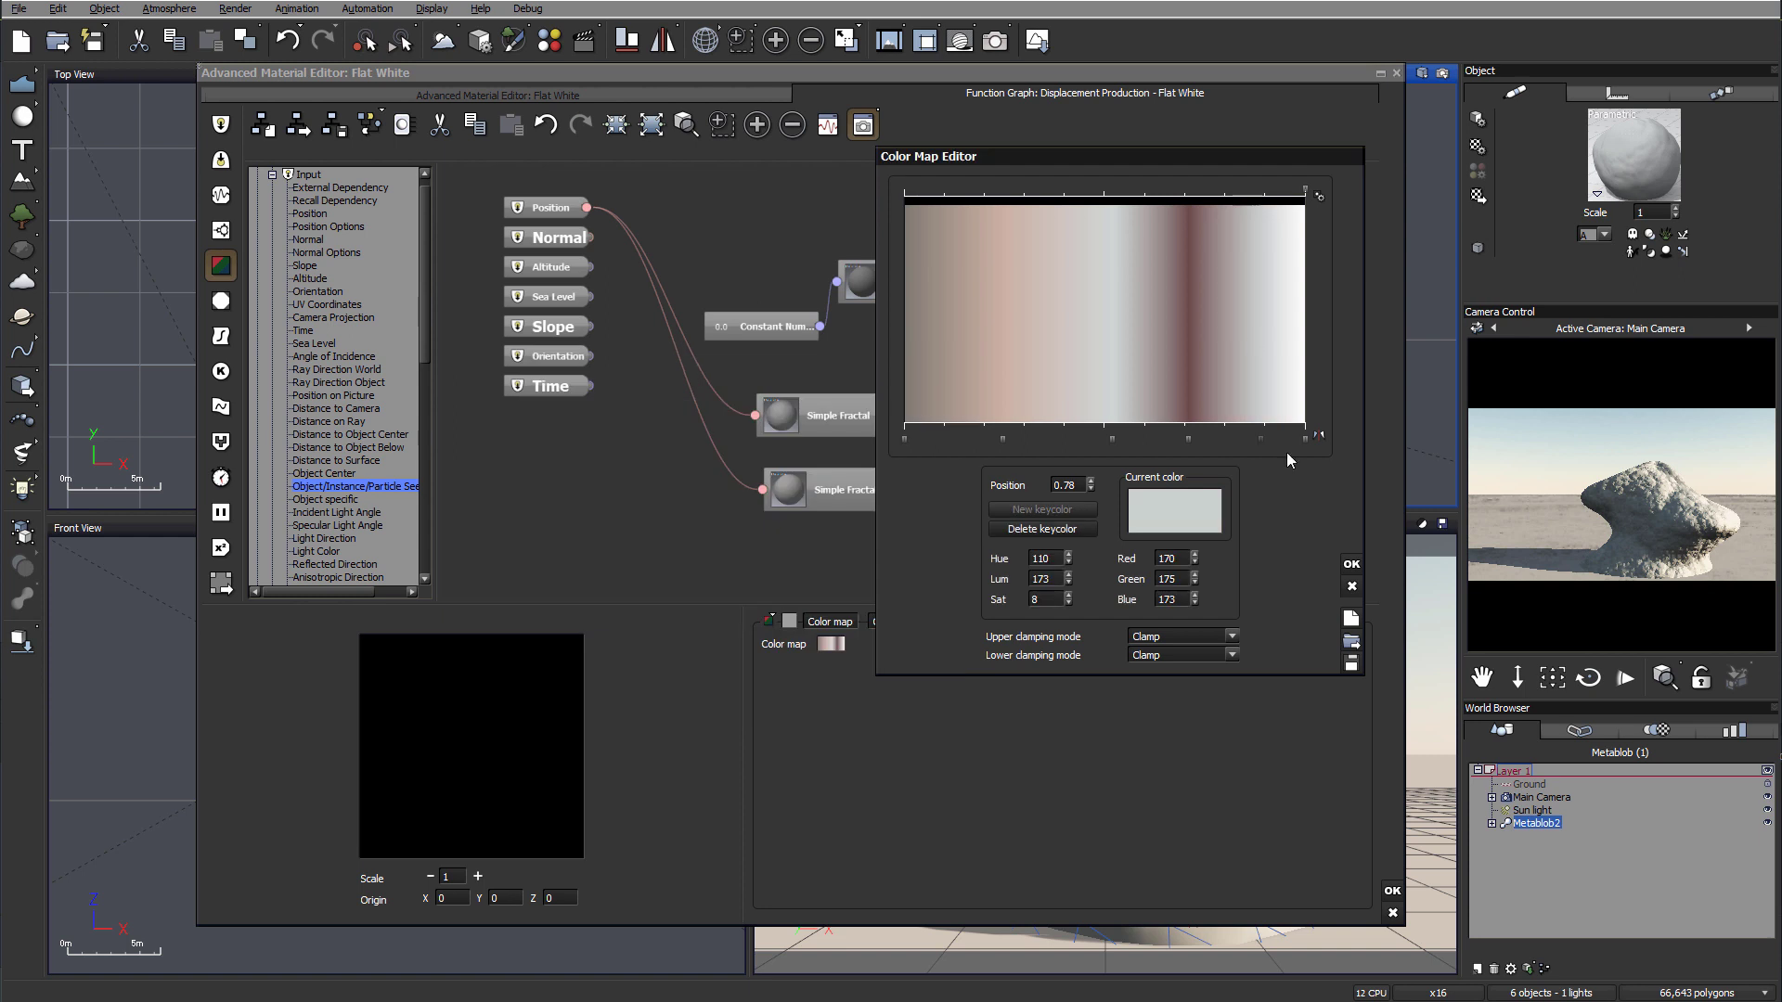
{"action": "left_click", "coordinate": [1351, 563]}
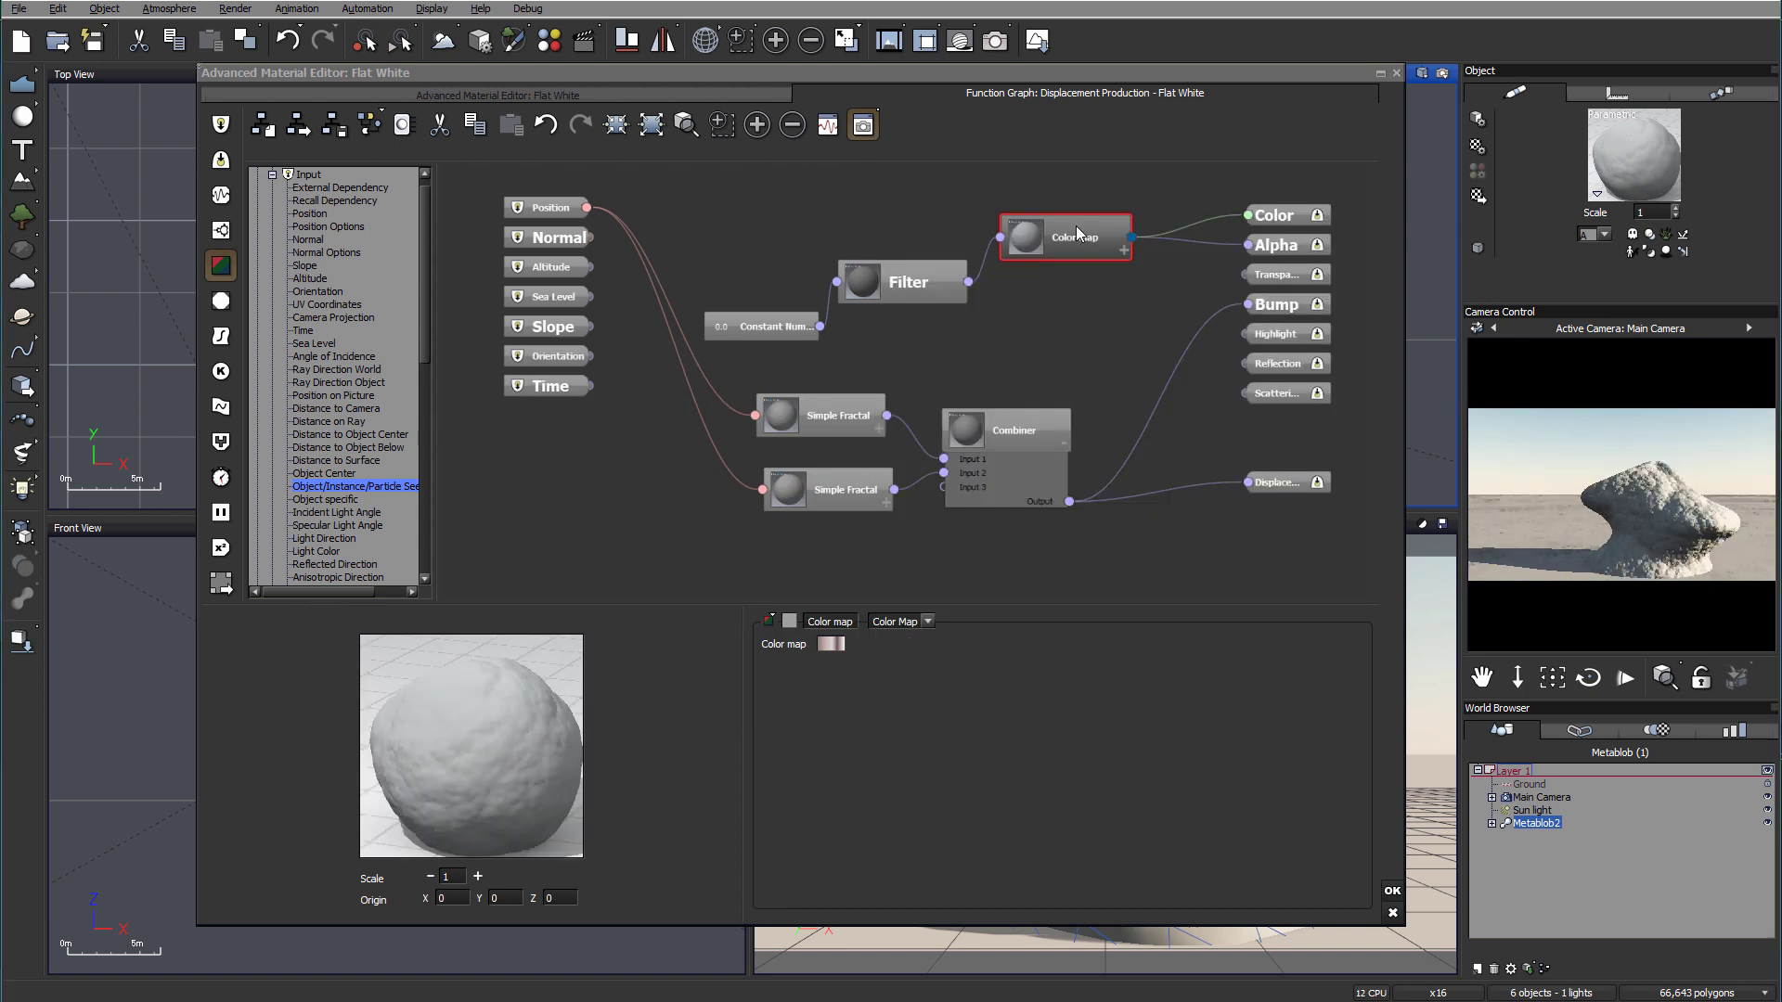
- Rearrange the Color map, Constant Number and Filter nodes to make room for rewiring
{"action": "left_click_drag", "start_coordinate": [1074, 223], "coordinate": [1082, 267]}
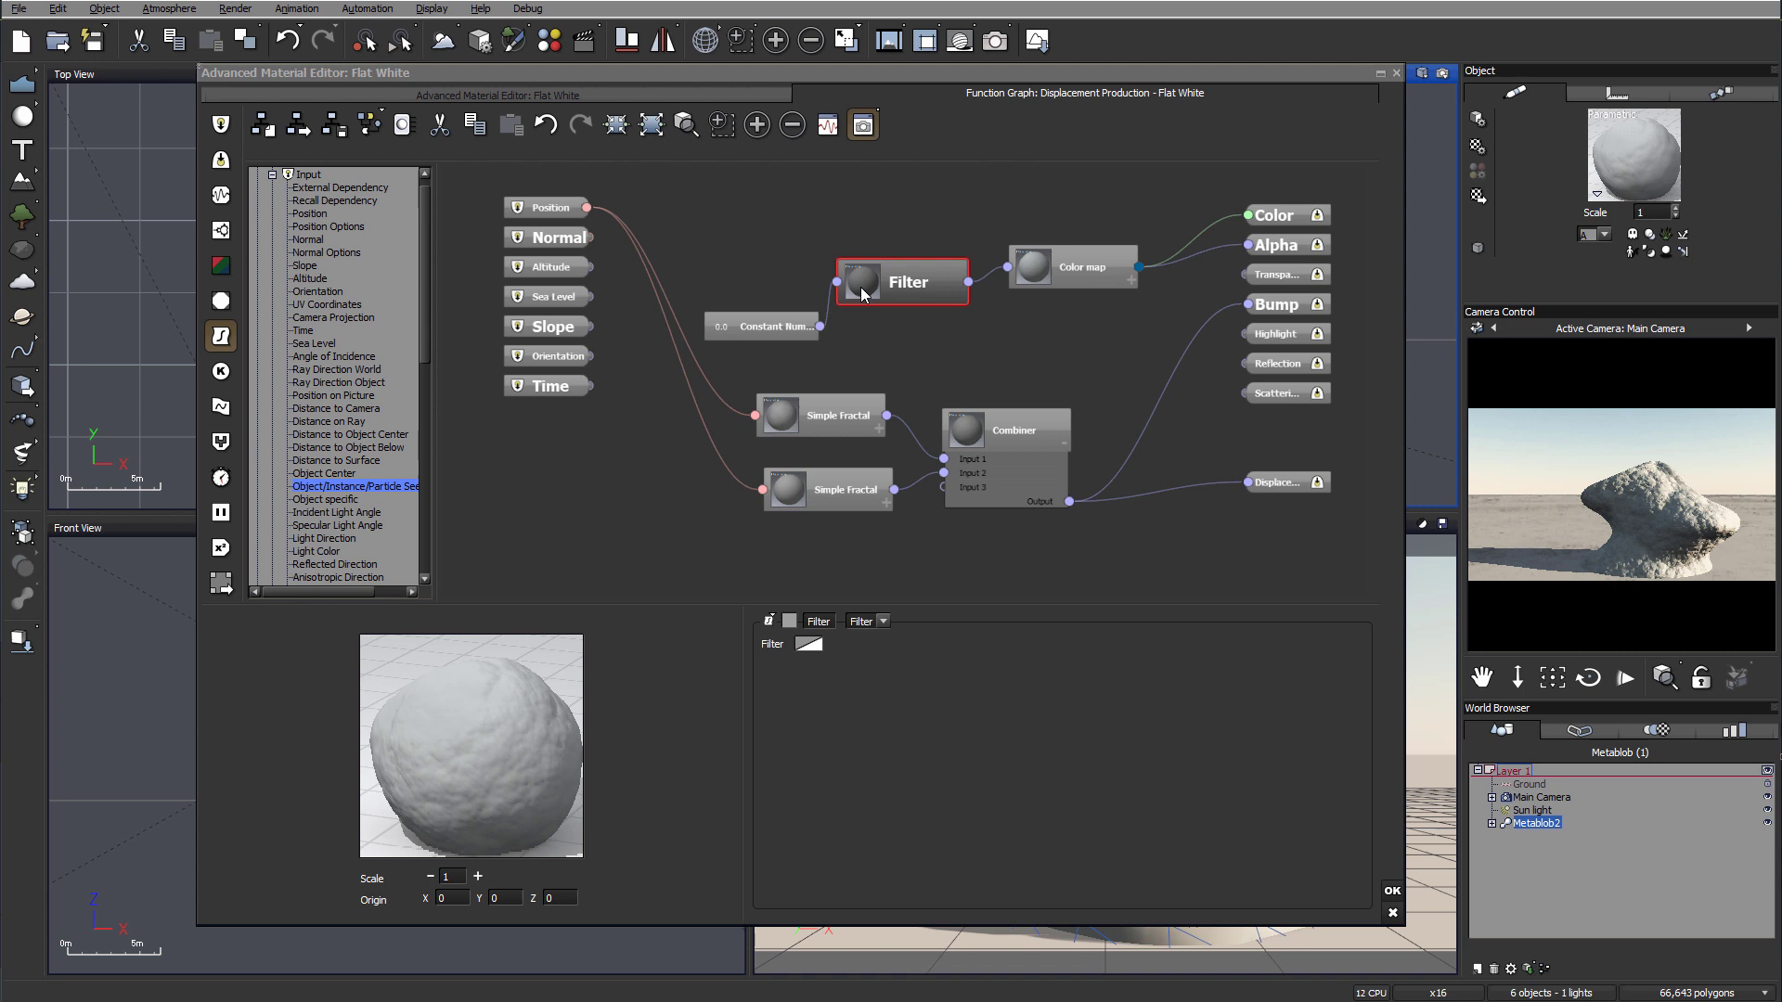
{"action": "left_click_drag", "start_coordinate": [750, 316], "coordinate": [706, 241]}
{"action": "left_click_drag", "start_coordinate": [869, 269], "coordinate": [869, 239]}
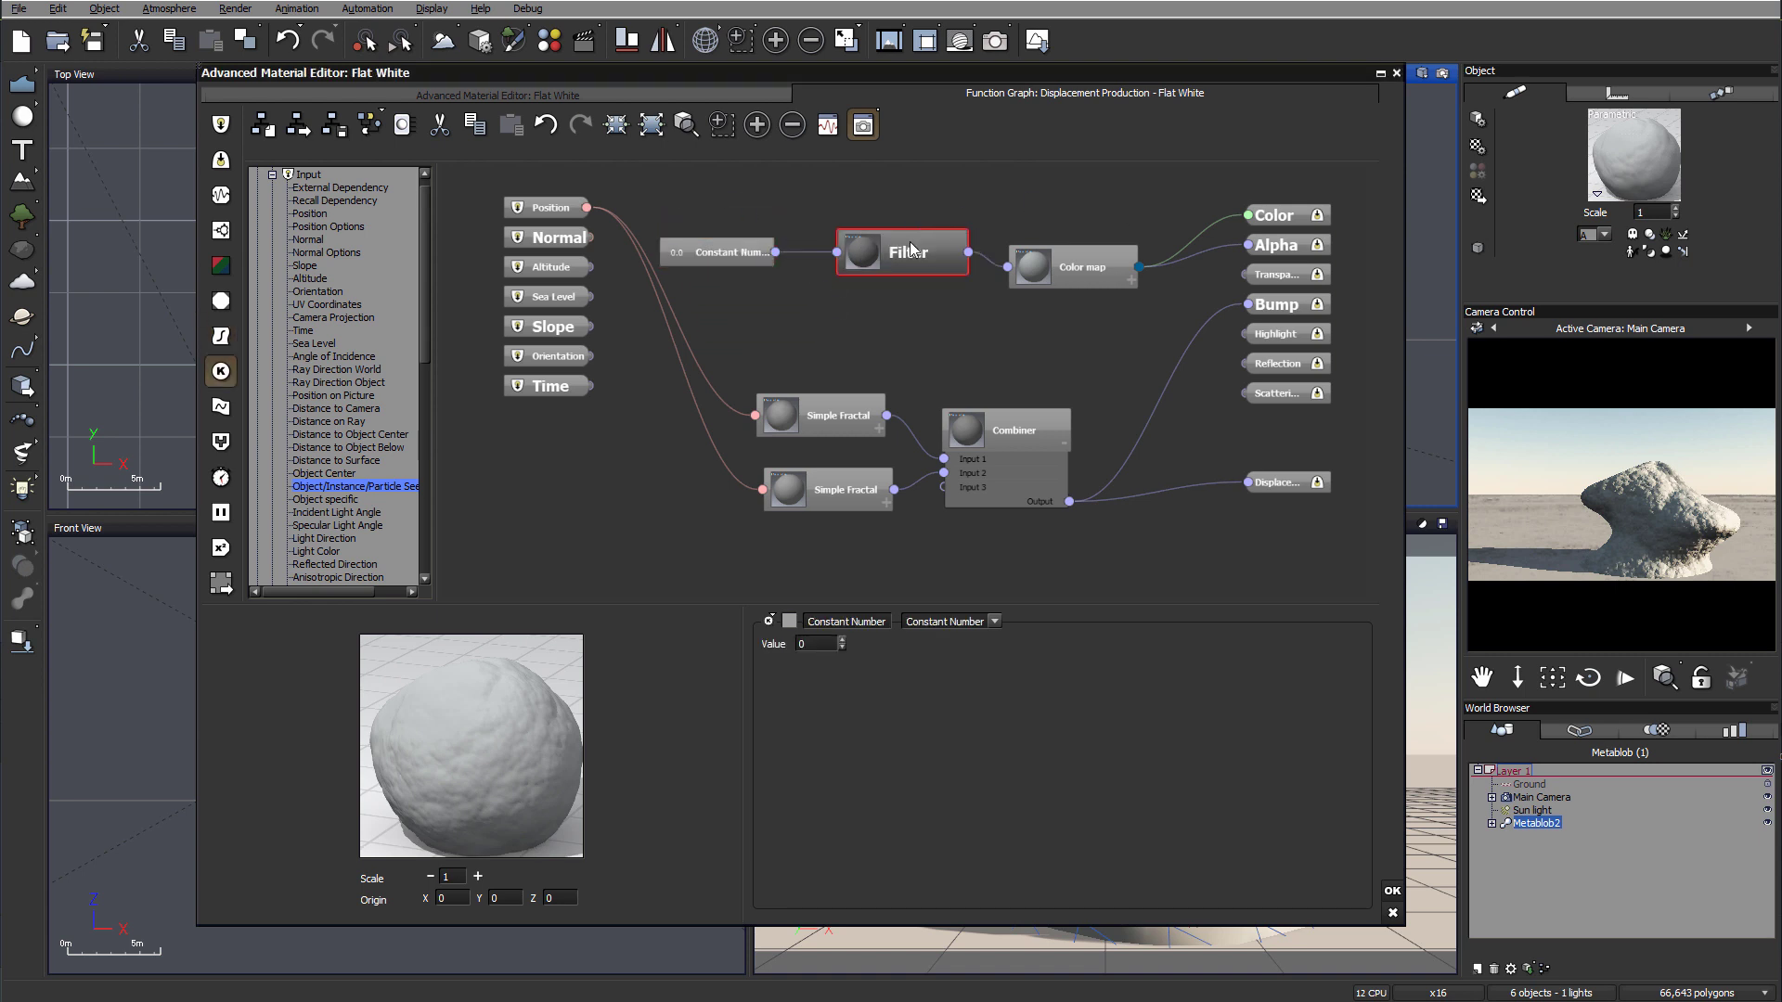
{"action": "left_click_drag", "start_coordinate": [1075, 278], "coordinate": [1093, 261]}
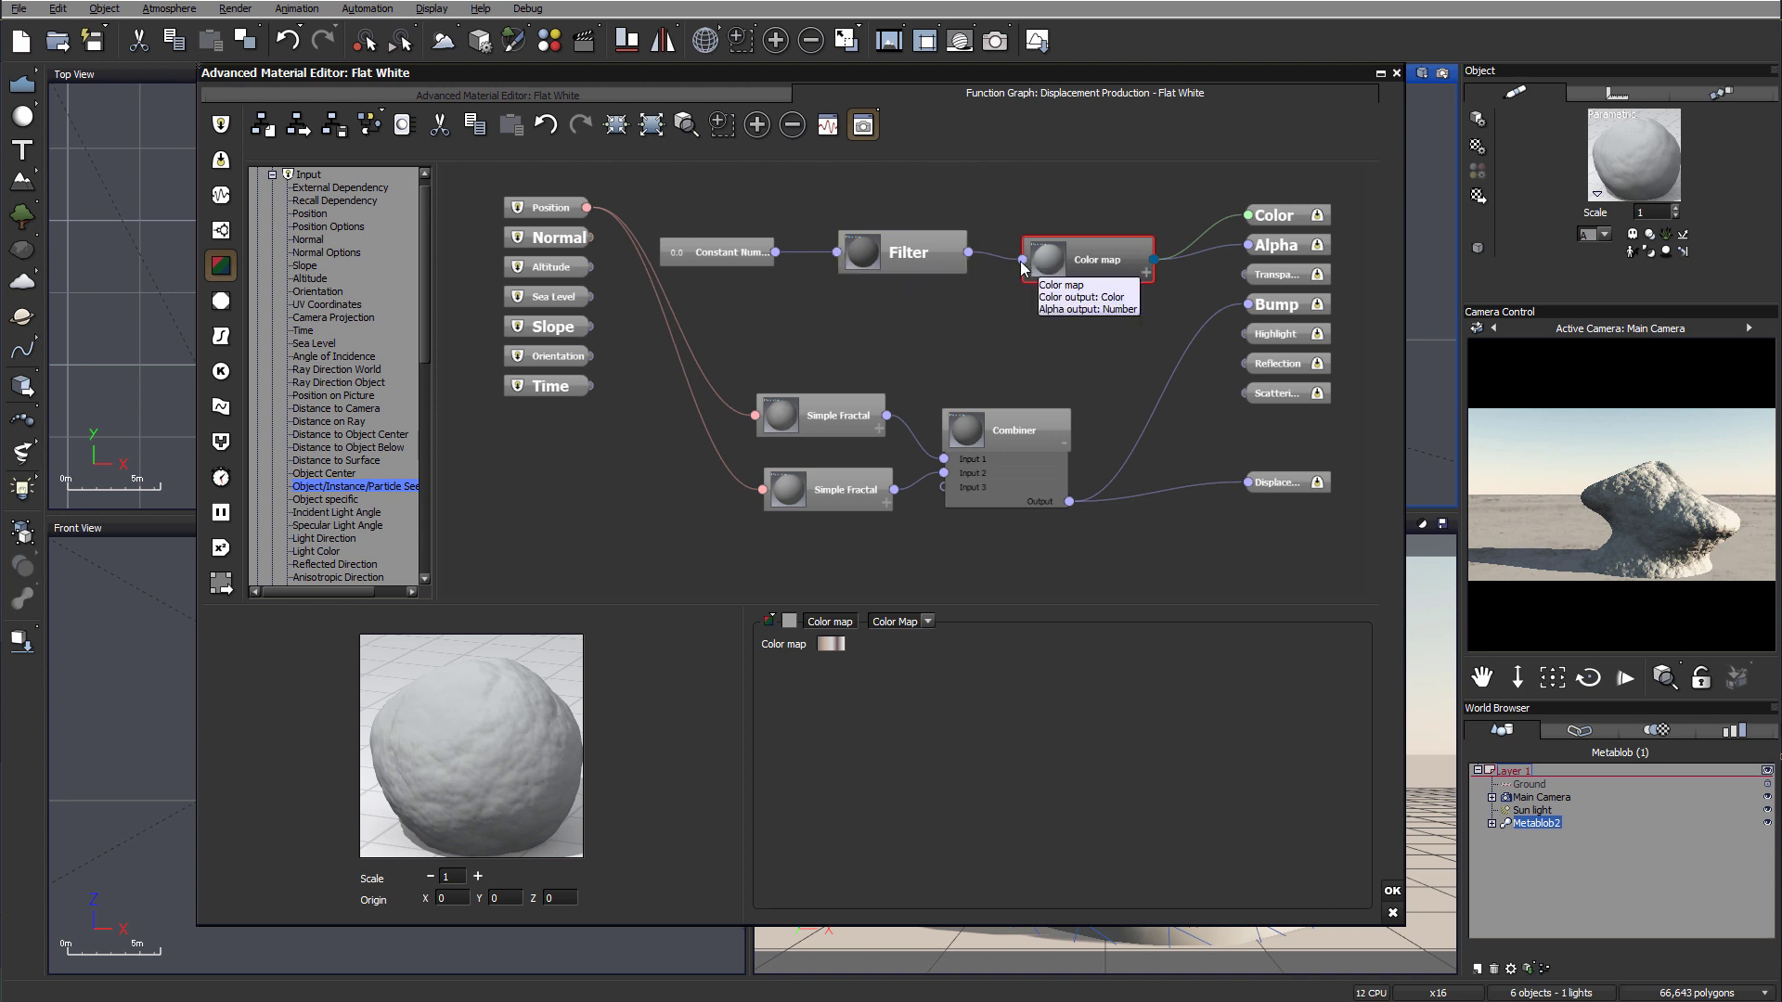
- Wire the Combiner output into the Color map node's input
{"action": "left_click_drag", "start_coordinate": [1021, 260], "coordinate": [1071, 502]}
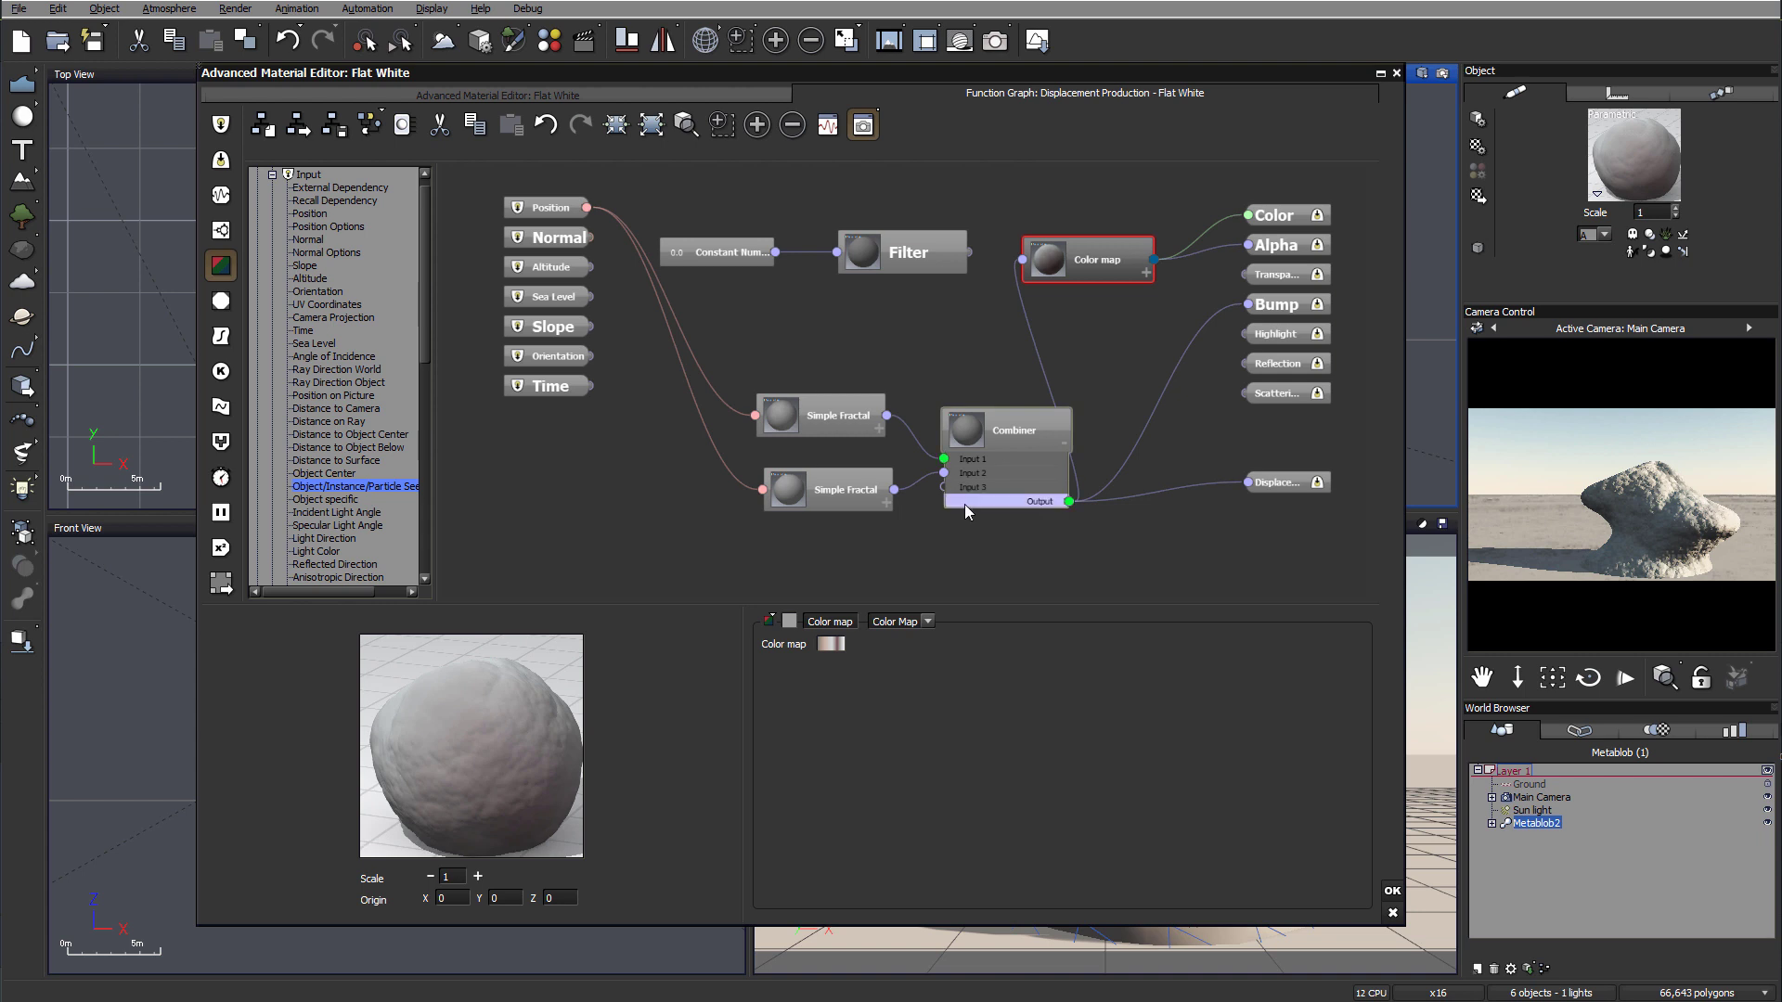
{"action": "left_click", "coordinate": [987, 422]}
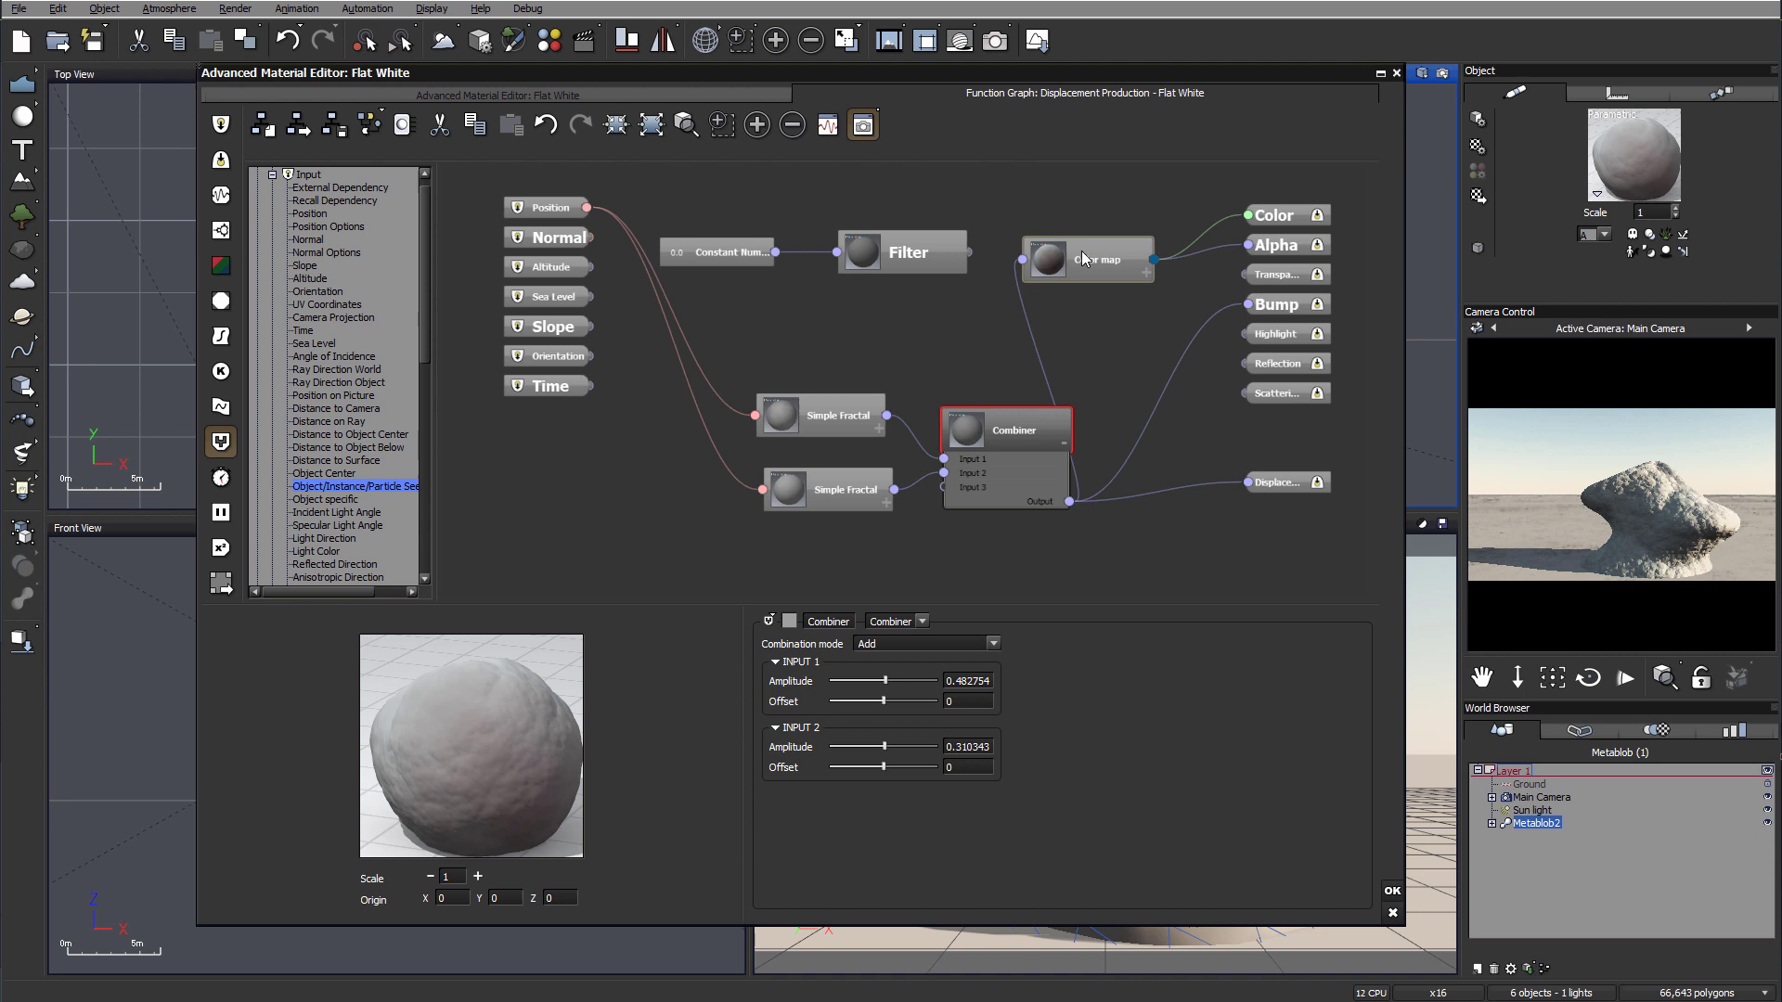
{"action": "left_click", "coordinate": [1123, 259]}
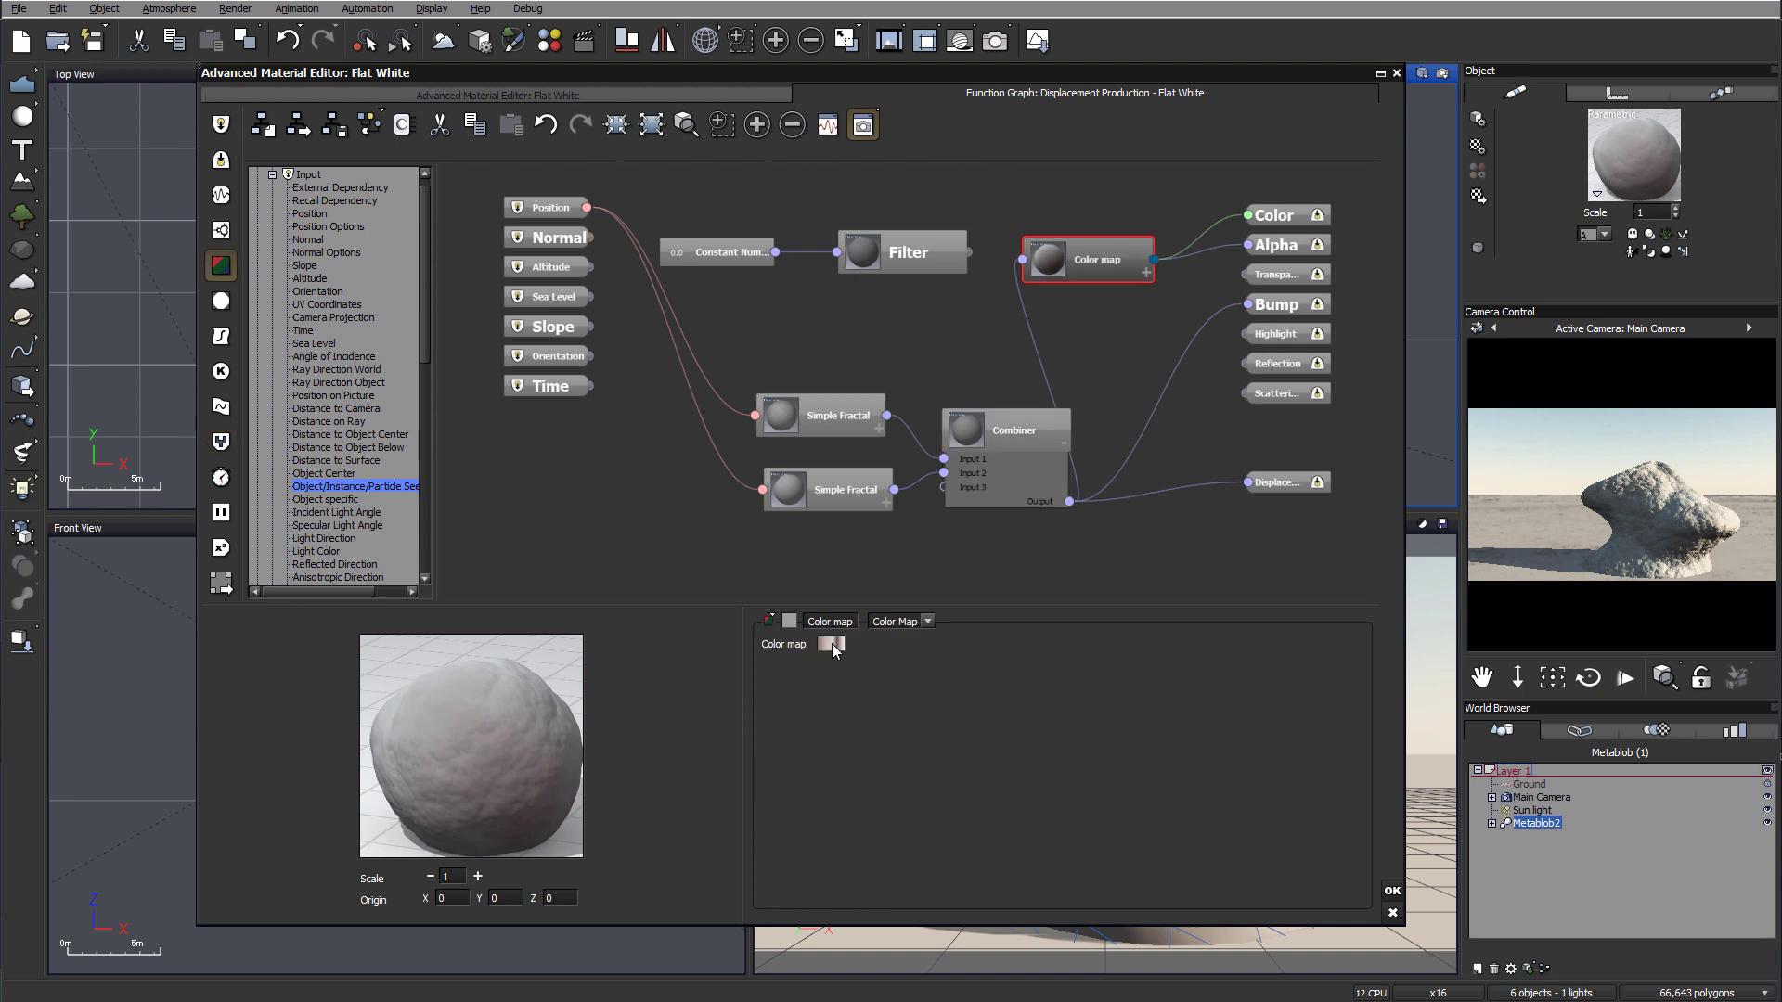
- In the Color Map Editor, set the pinkish key at -0.51 to red
{"action": "right_click", "coordinate": [832, 643]}
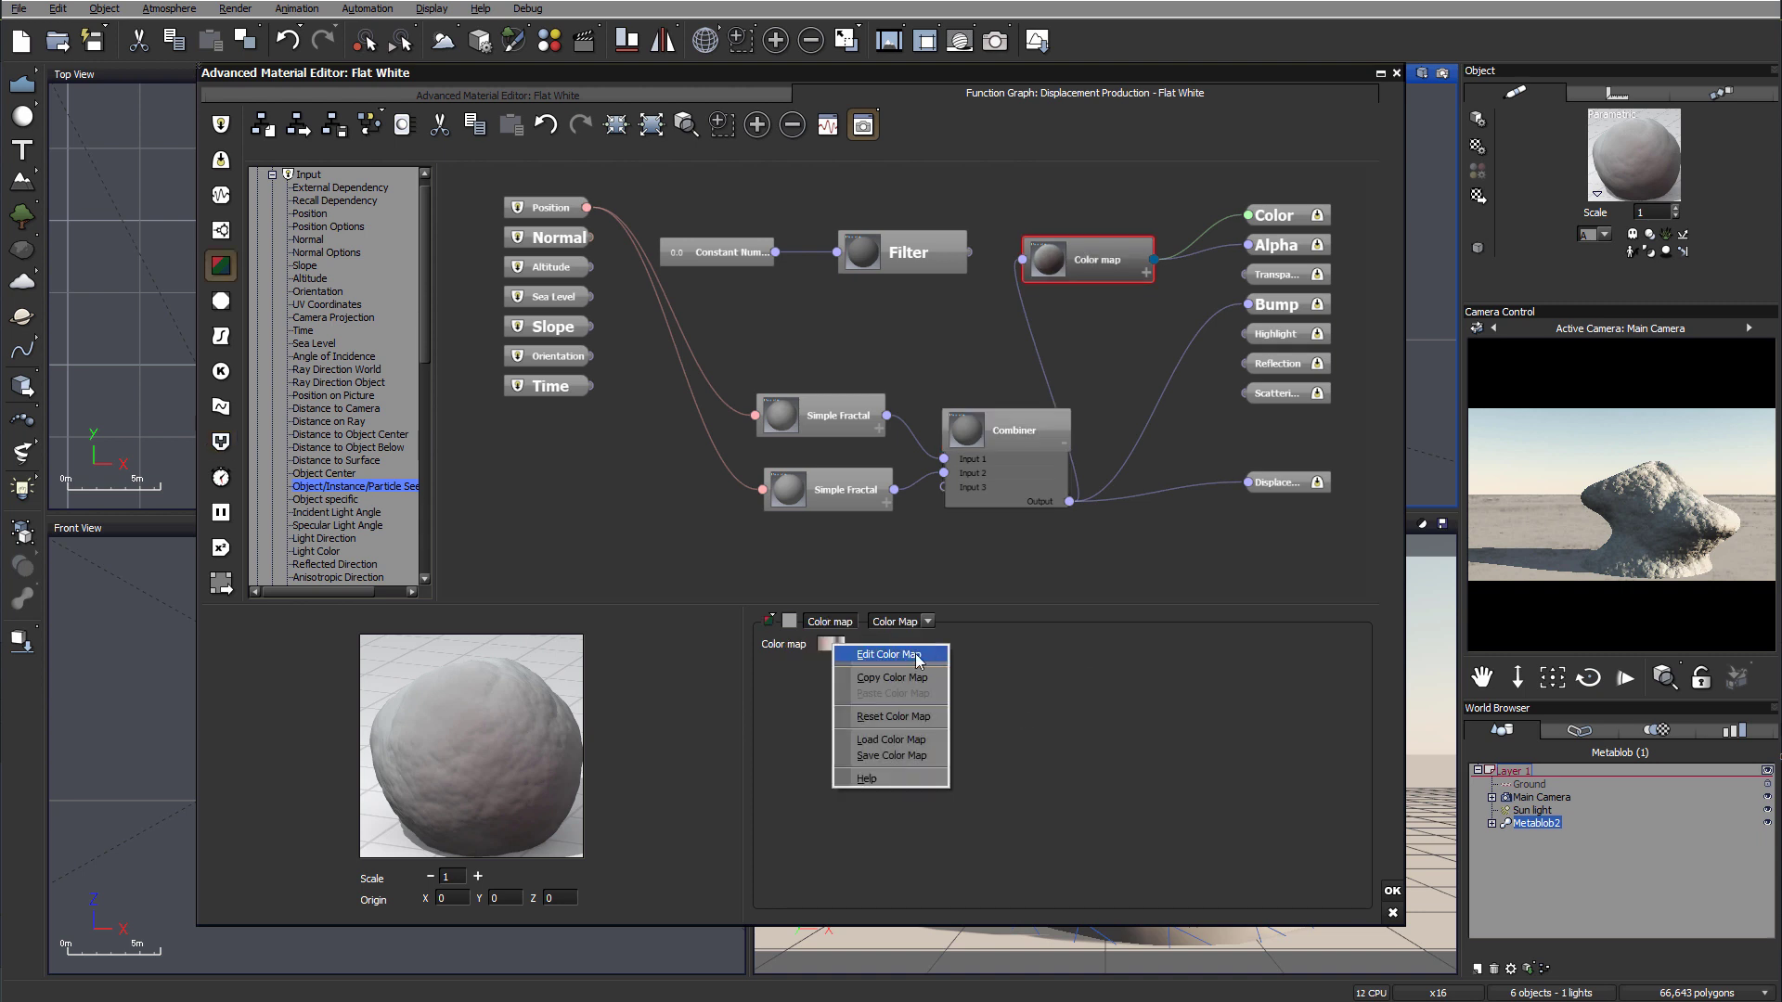
{"action": "left_click", "coordinate": [899, 654]}
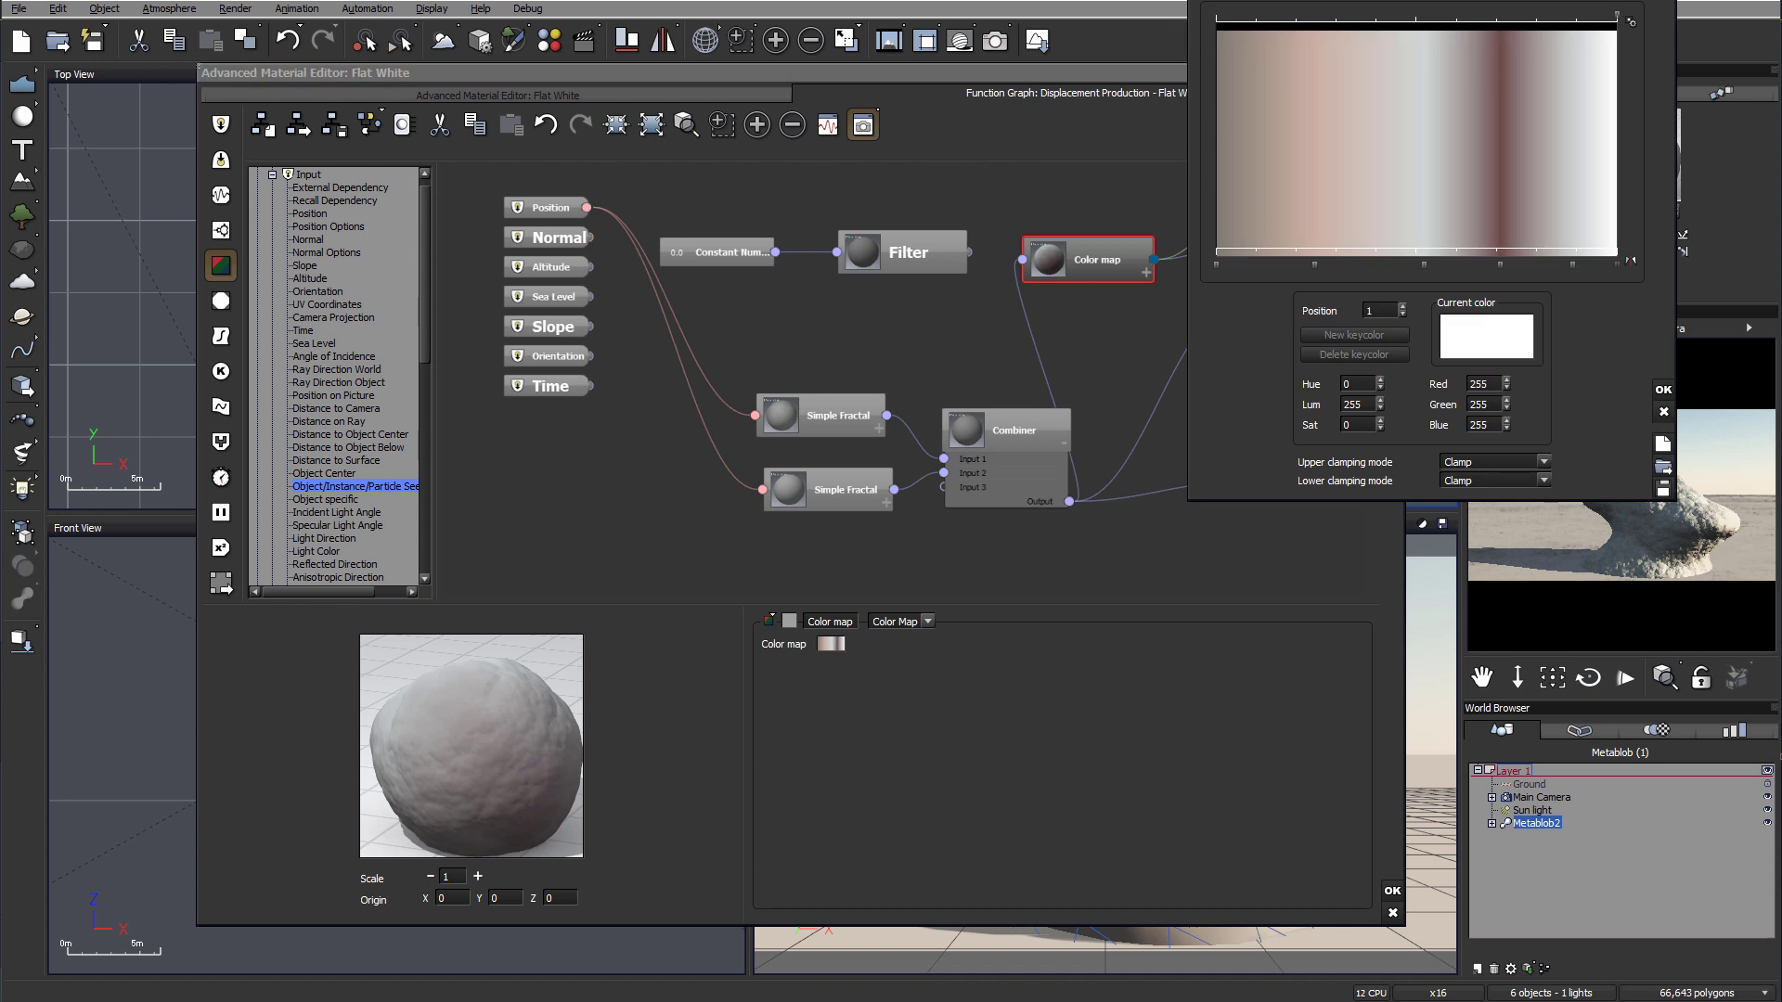
{"action": "left_click_drag", "start_coordinate": [1373, 2], "coordinate": [1172, 306]}
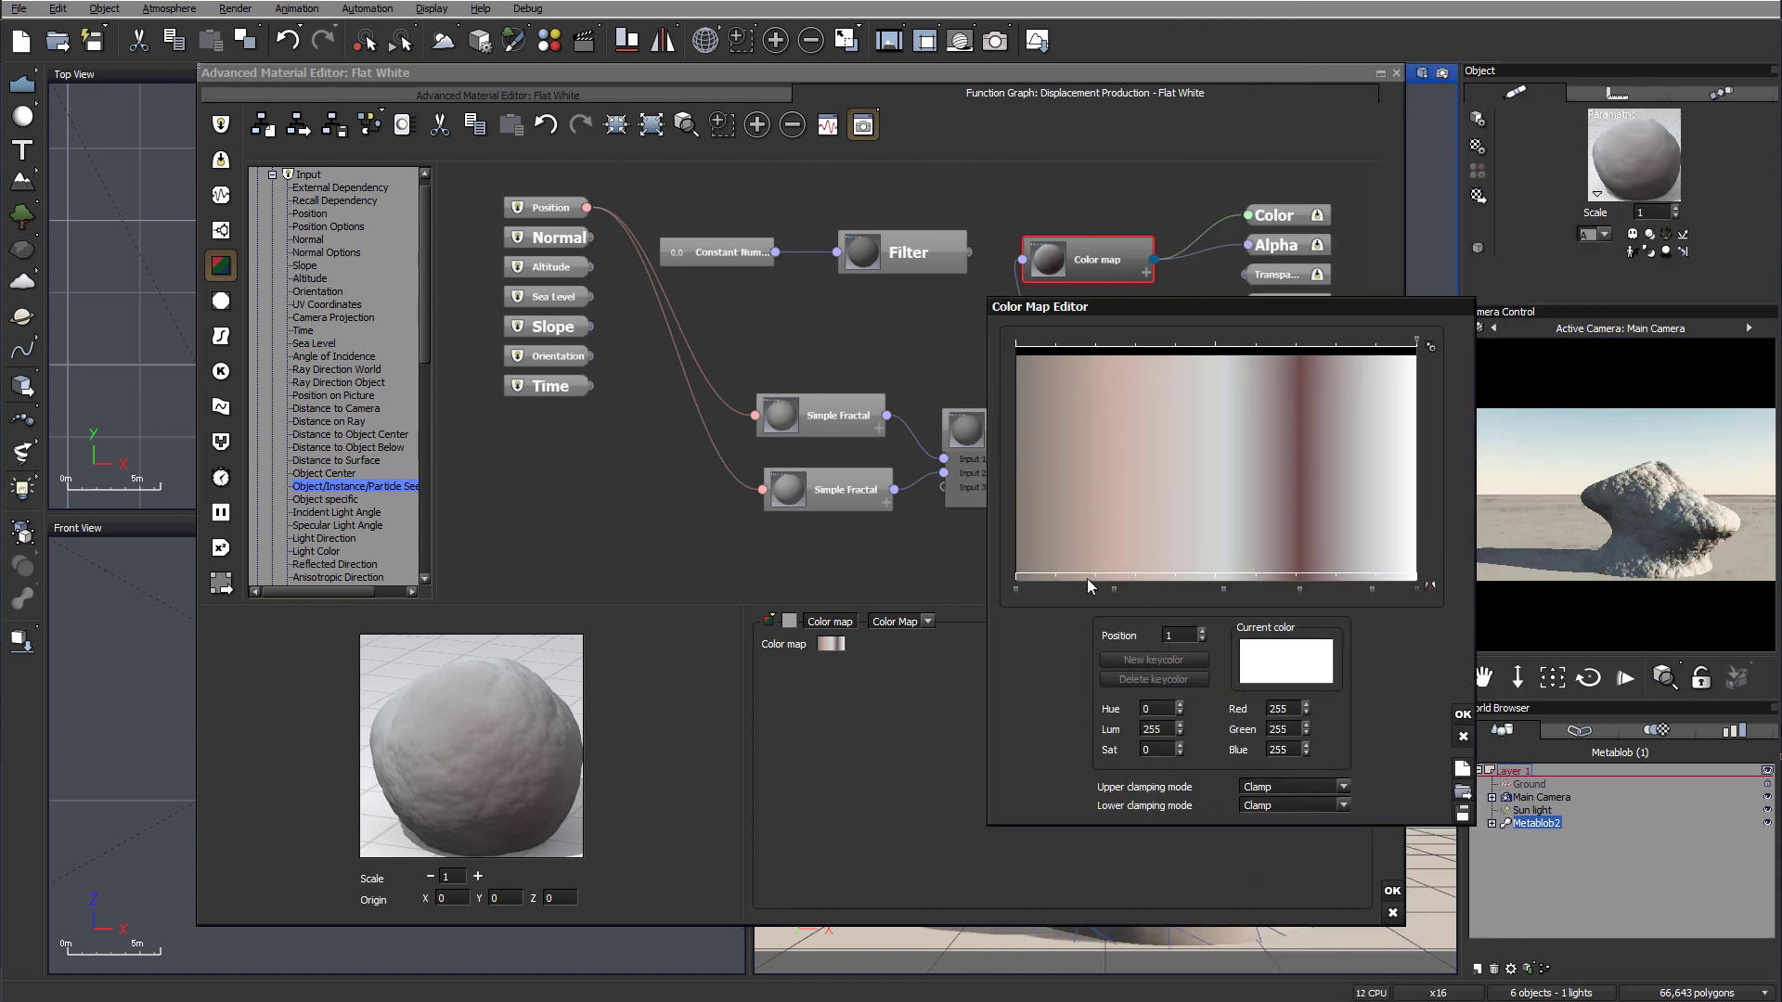
{"action": "left_click", "coordinate": [1114, 587]}
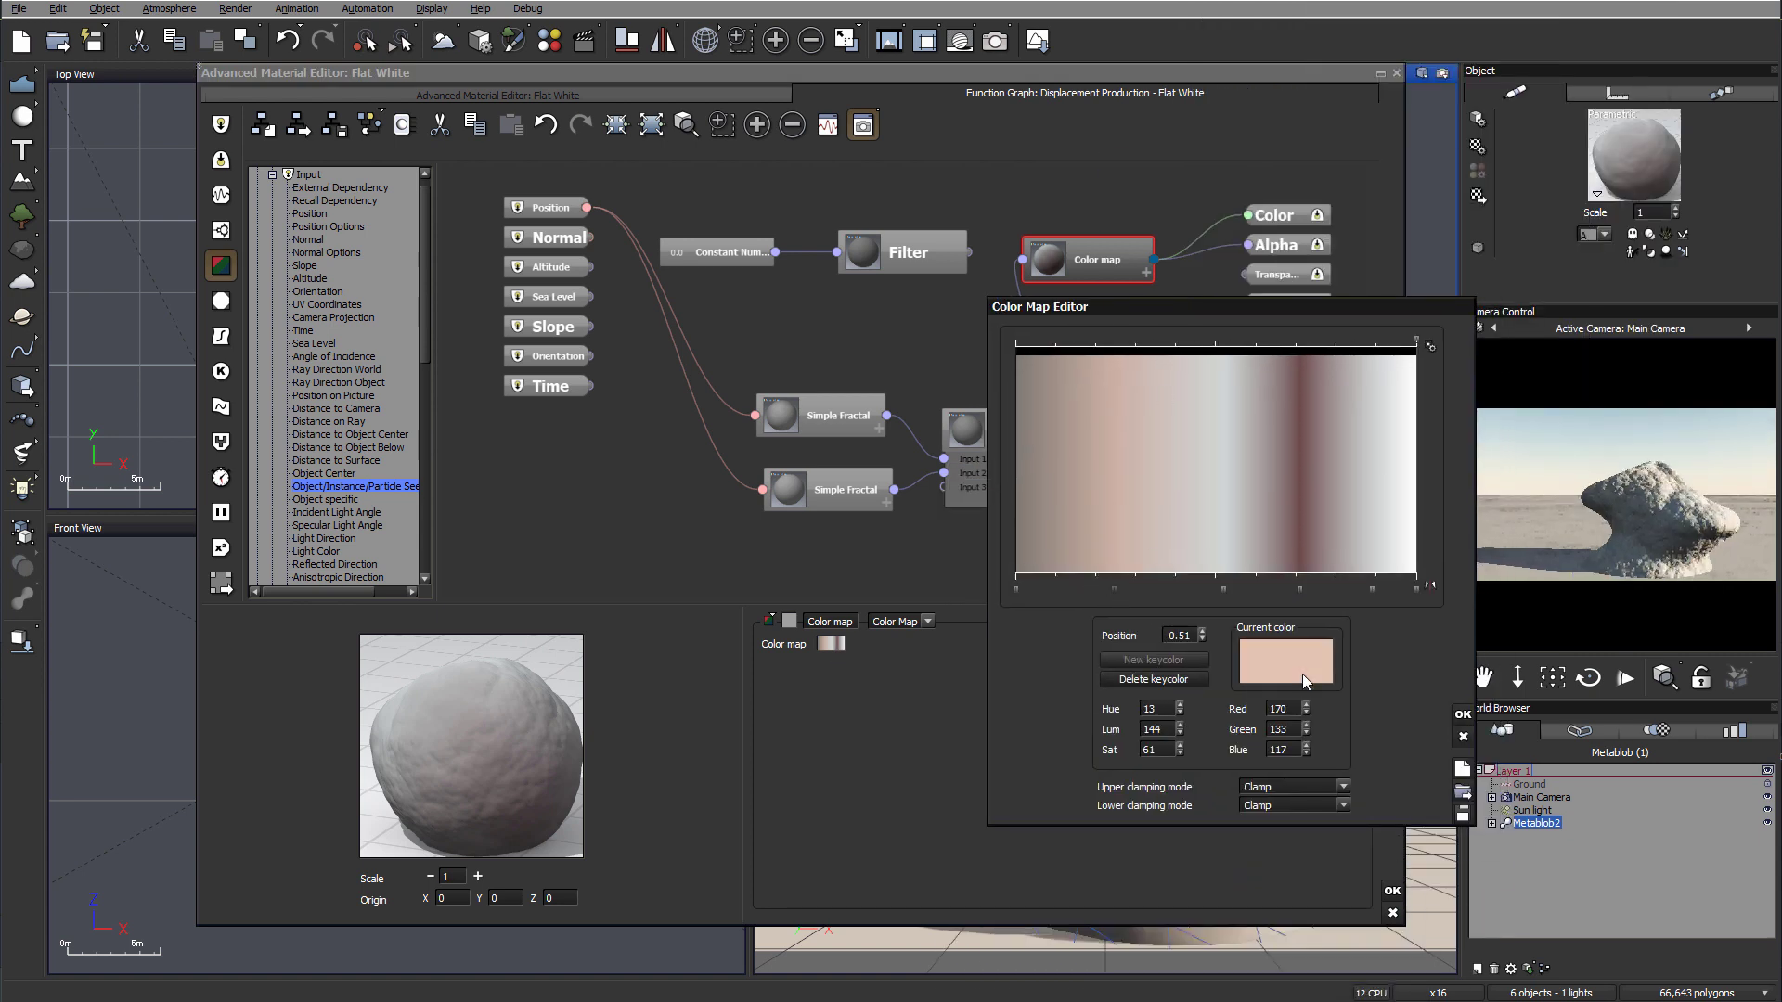
{"action": "left_click", "coordinate": [1305, 680]}
{"action": "left_click", "coordinate": [1206, 573]}
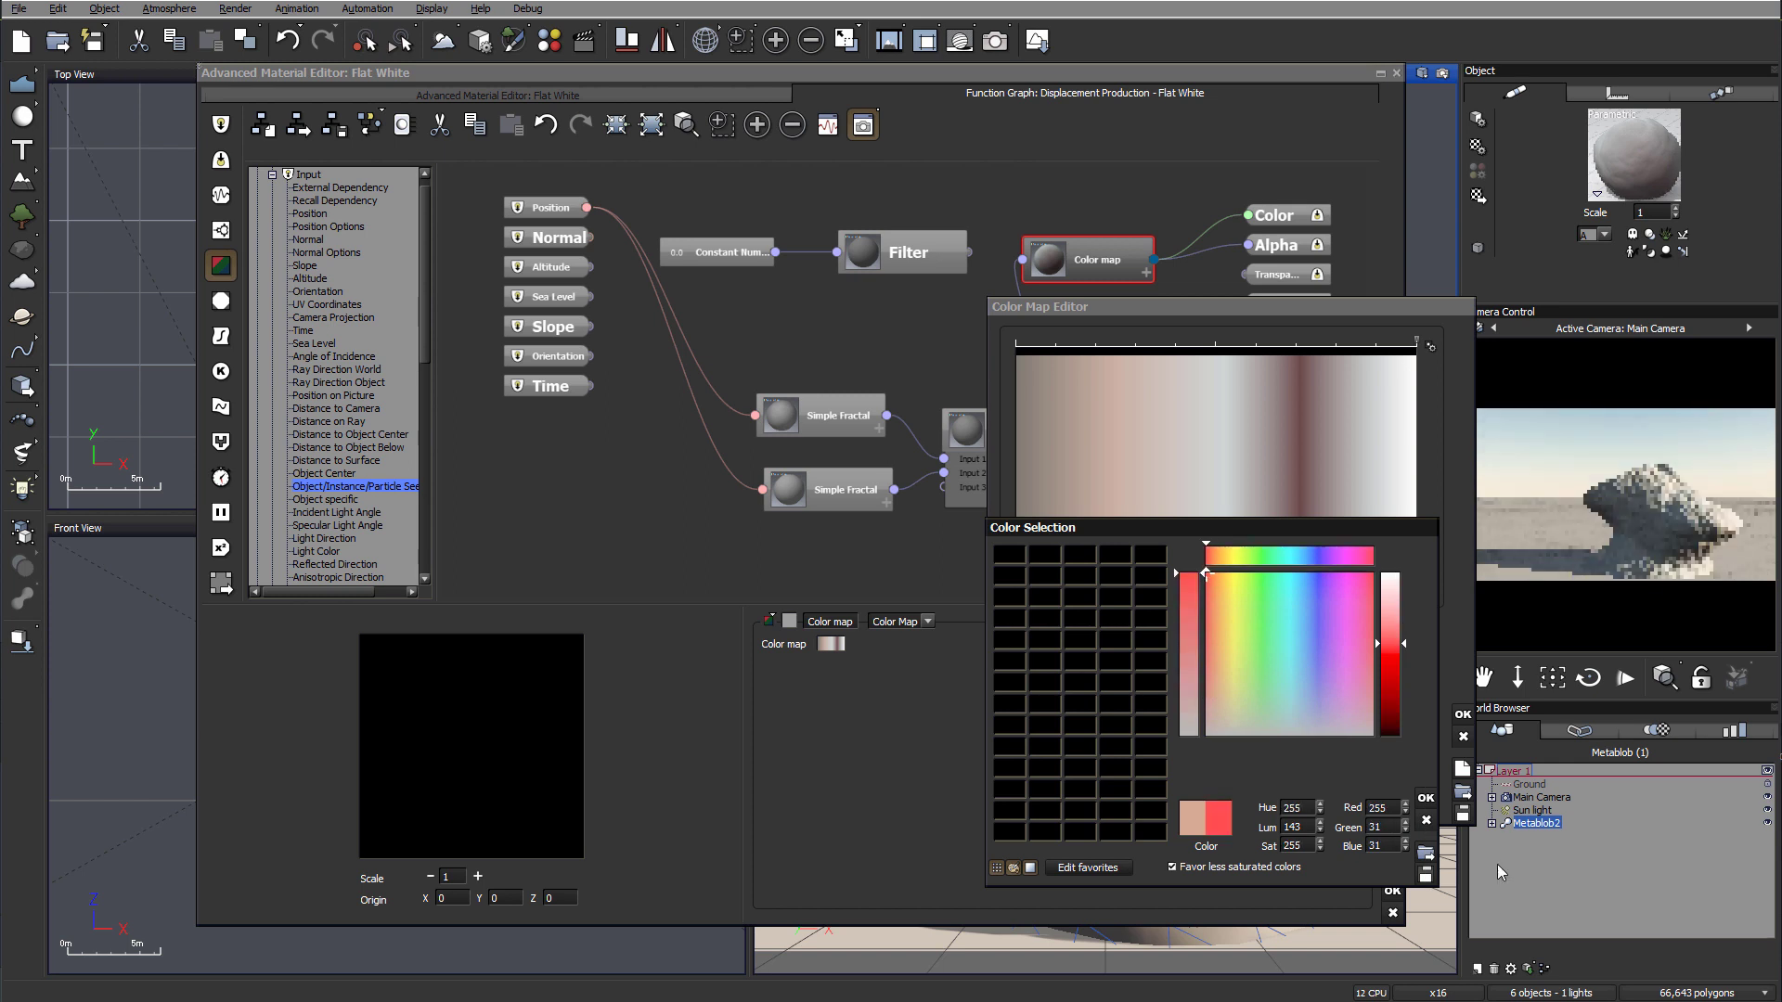
{"action": "left_click", "coordinate": [1425, 797]}
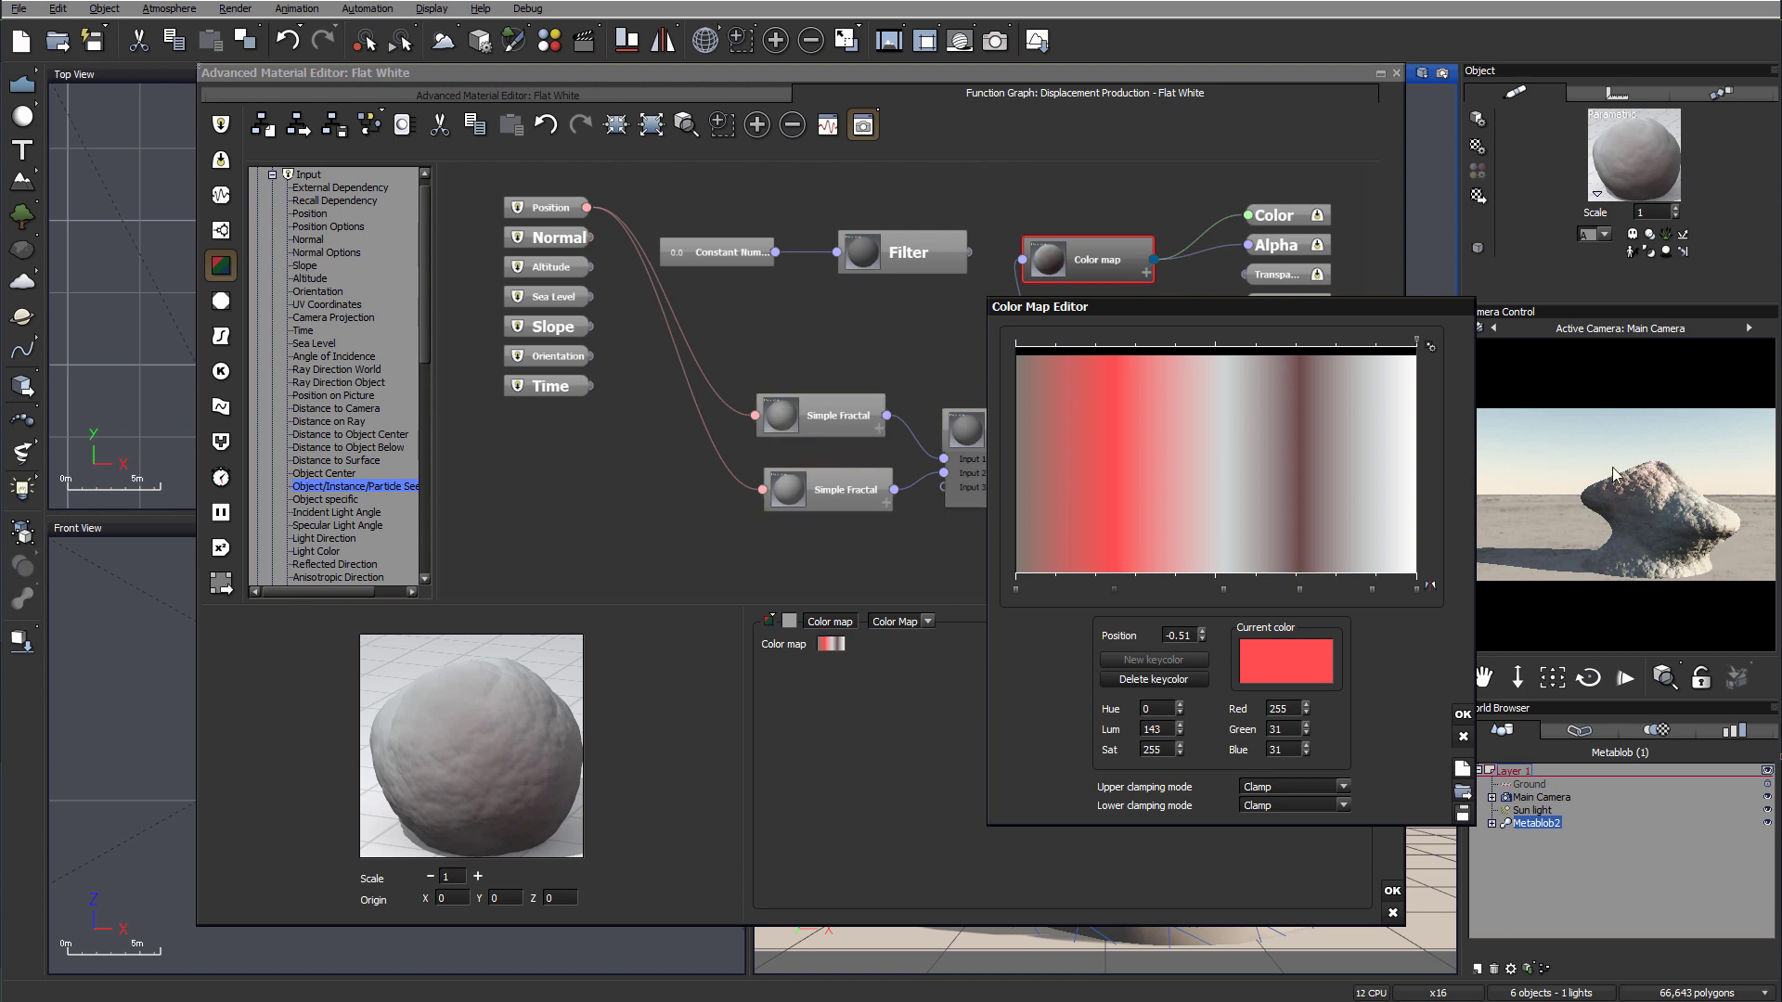
- Recolour that key to pale sage green (RGB 136, 157, 128) and close the editor
{"action": "left_click", "coordinate": [1275, 650]}
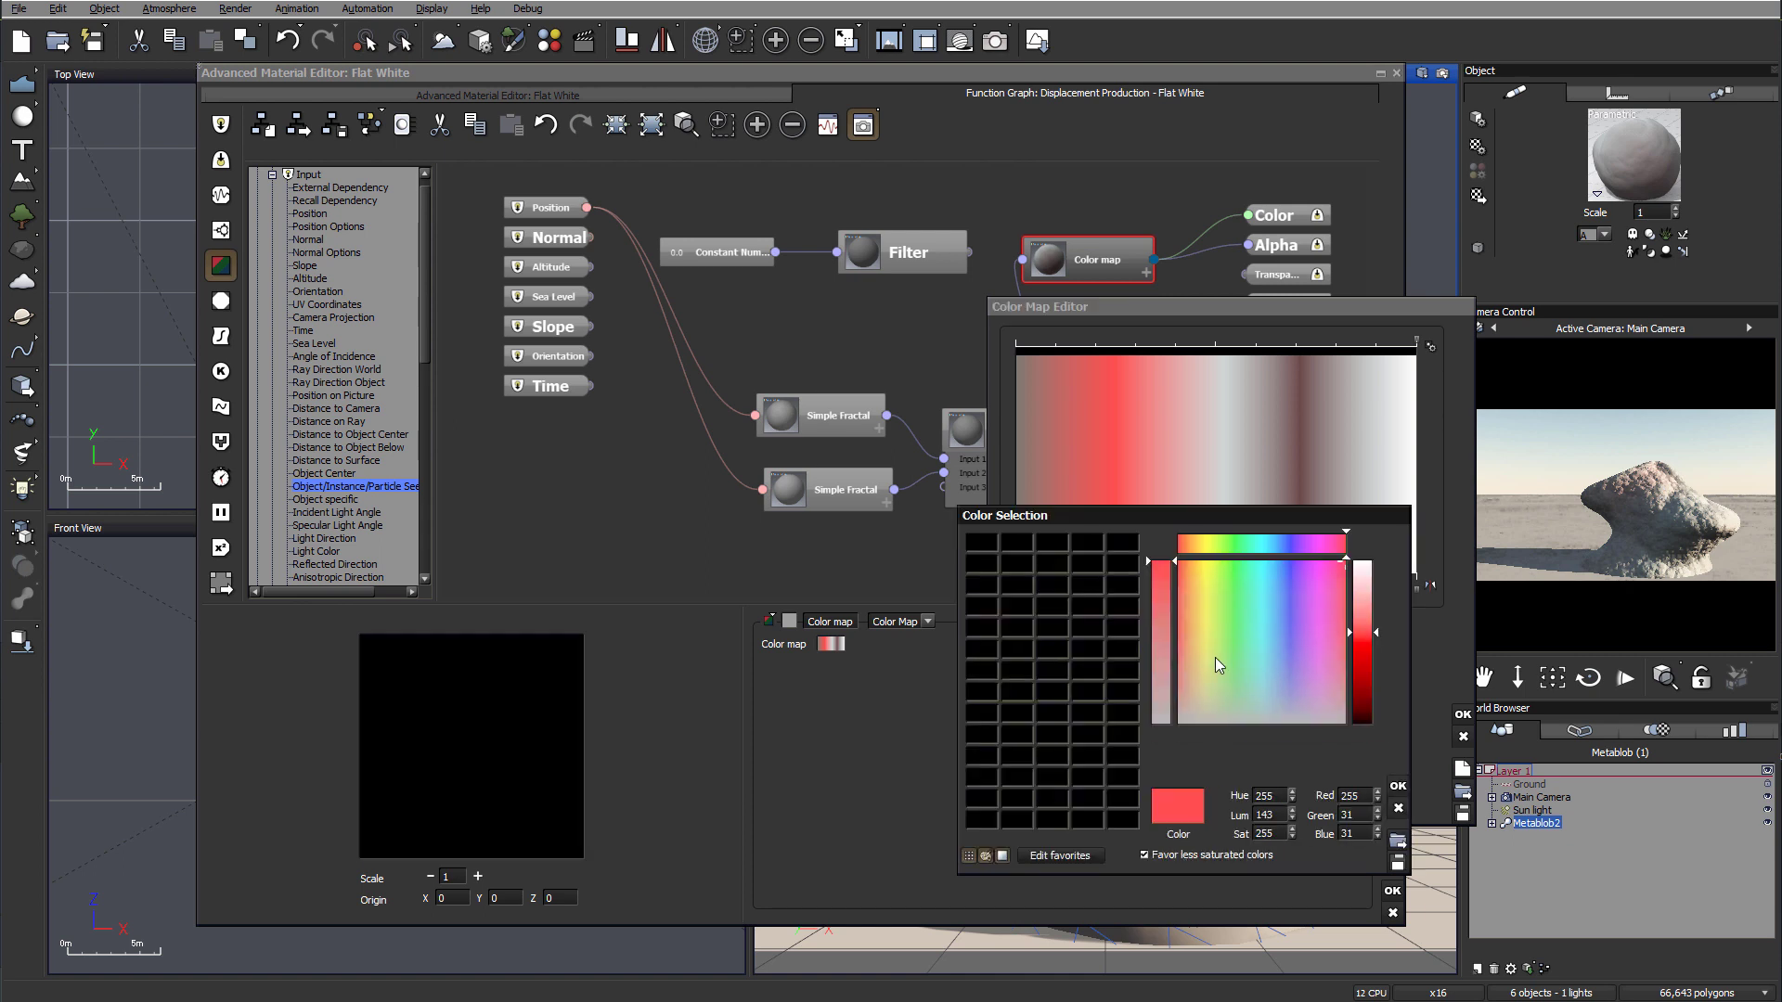
{"action": "left_click_drag", "start_coordinate": [1205, 708], "coordinate": [1226, 702]}
{"action": "left_click", "coordinate": [1398, 786]}
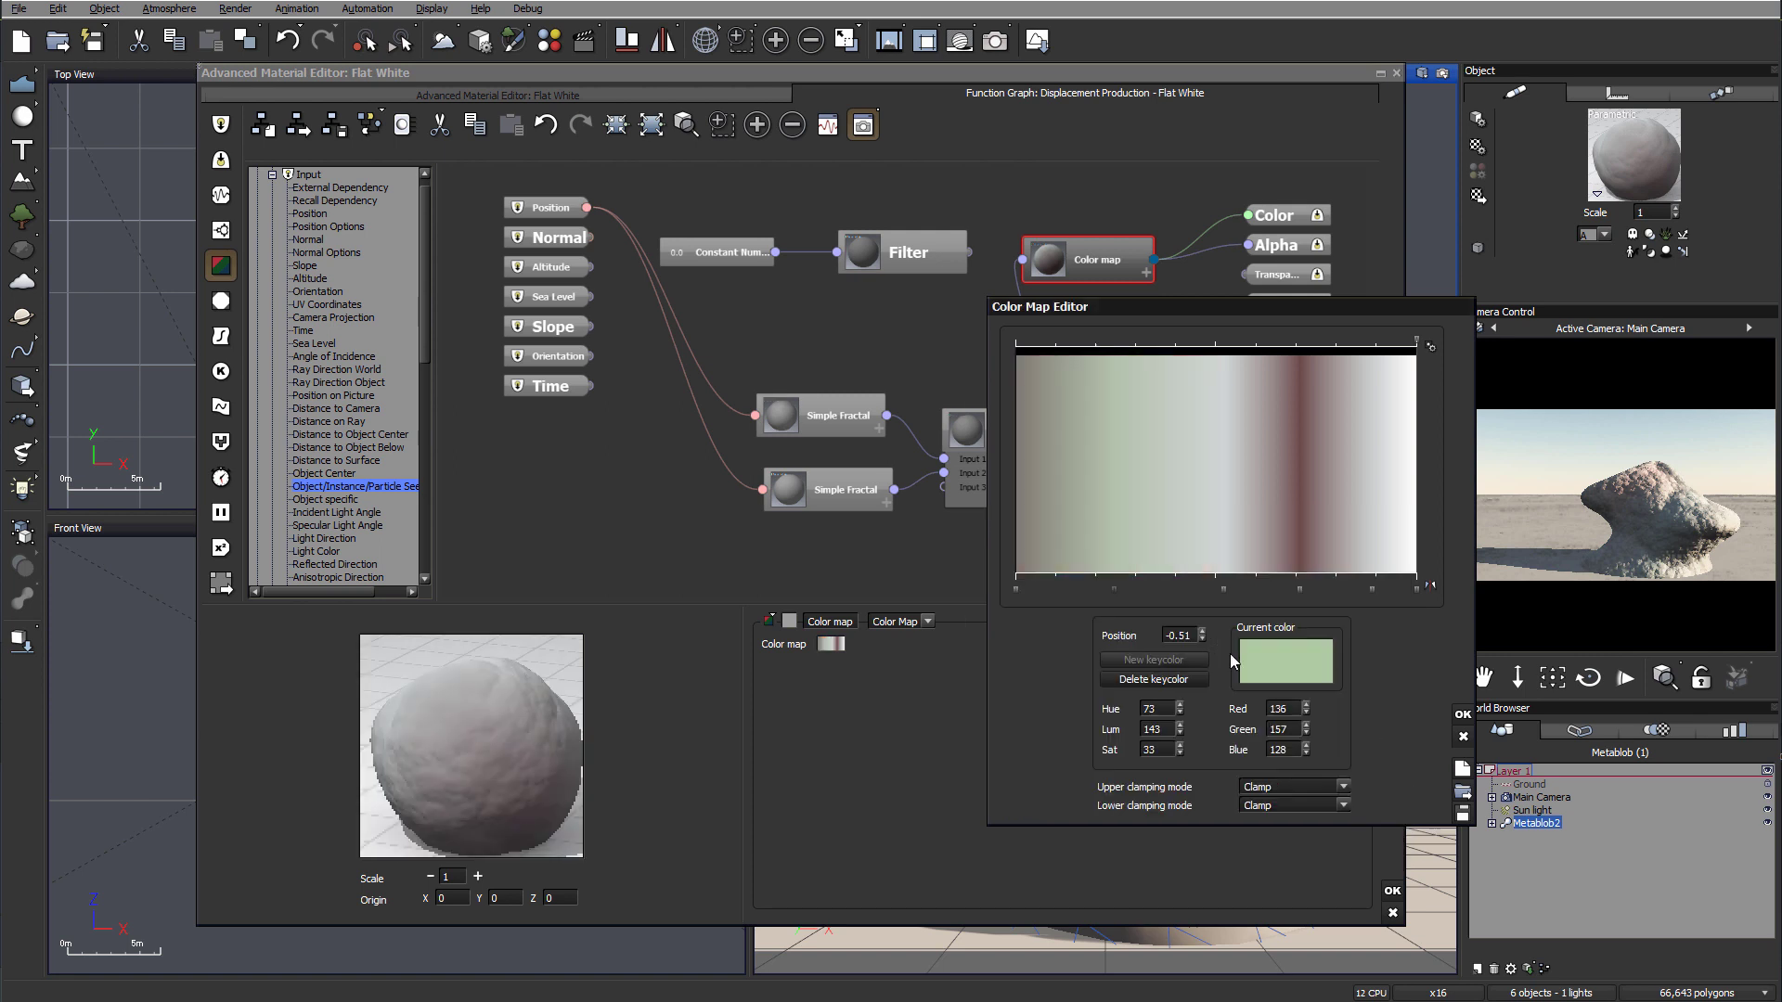
{"action": "left_click", "coordinate": [1455, 716]}
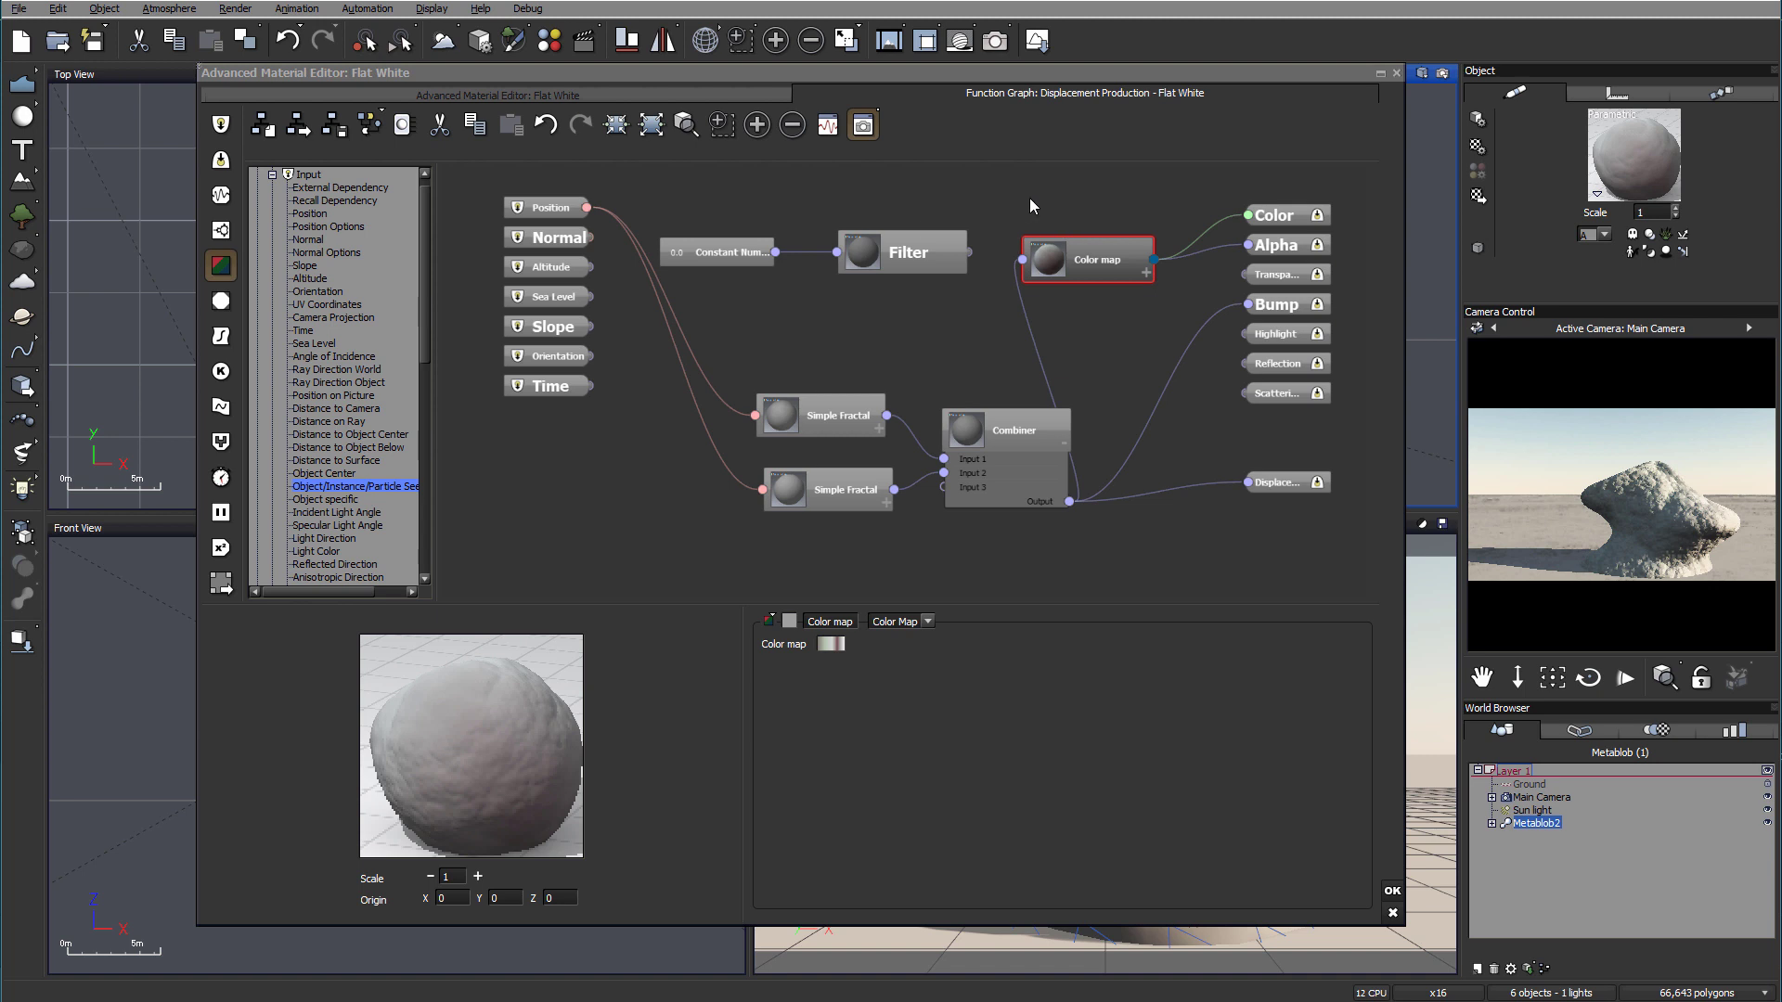
- Delete the Constant Number and Filter nodes from the graph
{"action": "left_click_drag", "start_coordinate": [1022, 192], "coordinate": [965, 239]}
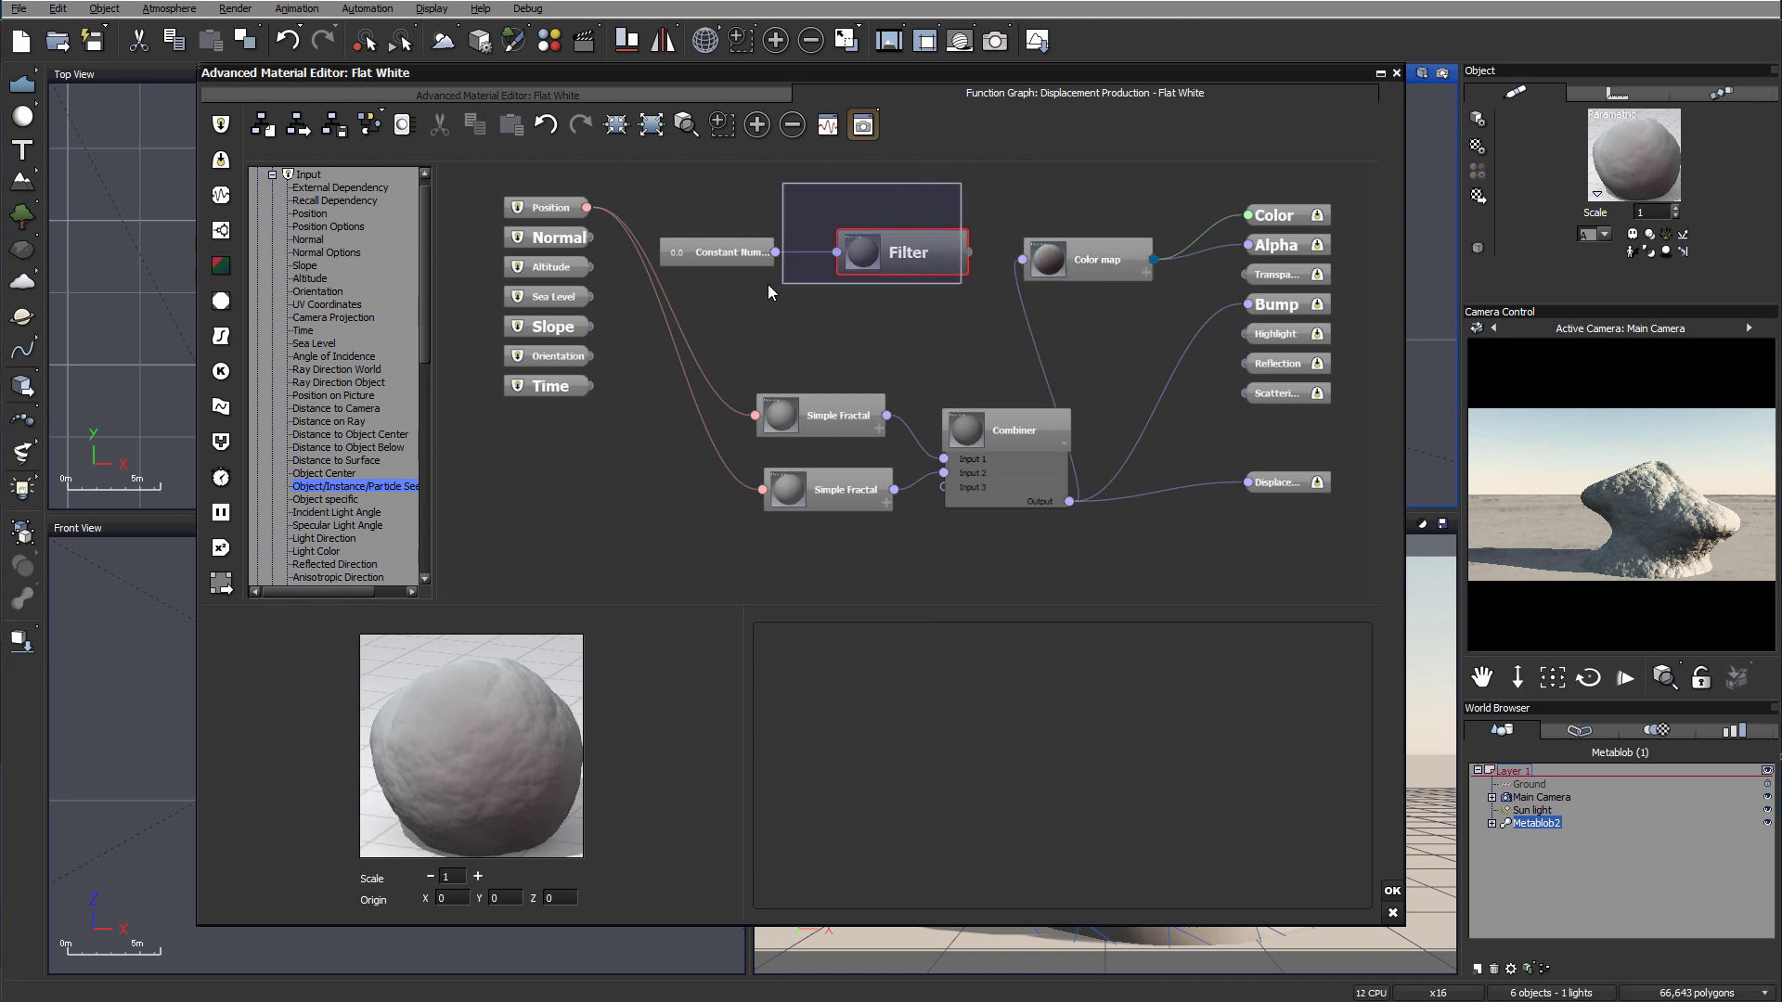
{"action": "left_click_drag", "start_coordinate": [769, 288], "coordinate": [727, 294]}
{"action": "key", "text": "Delete"}
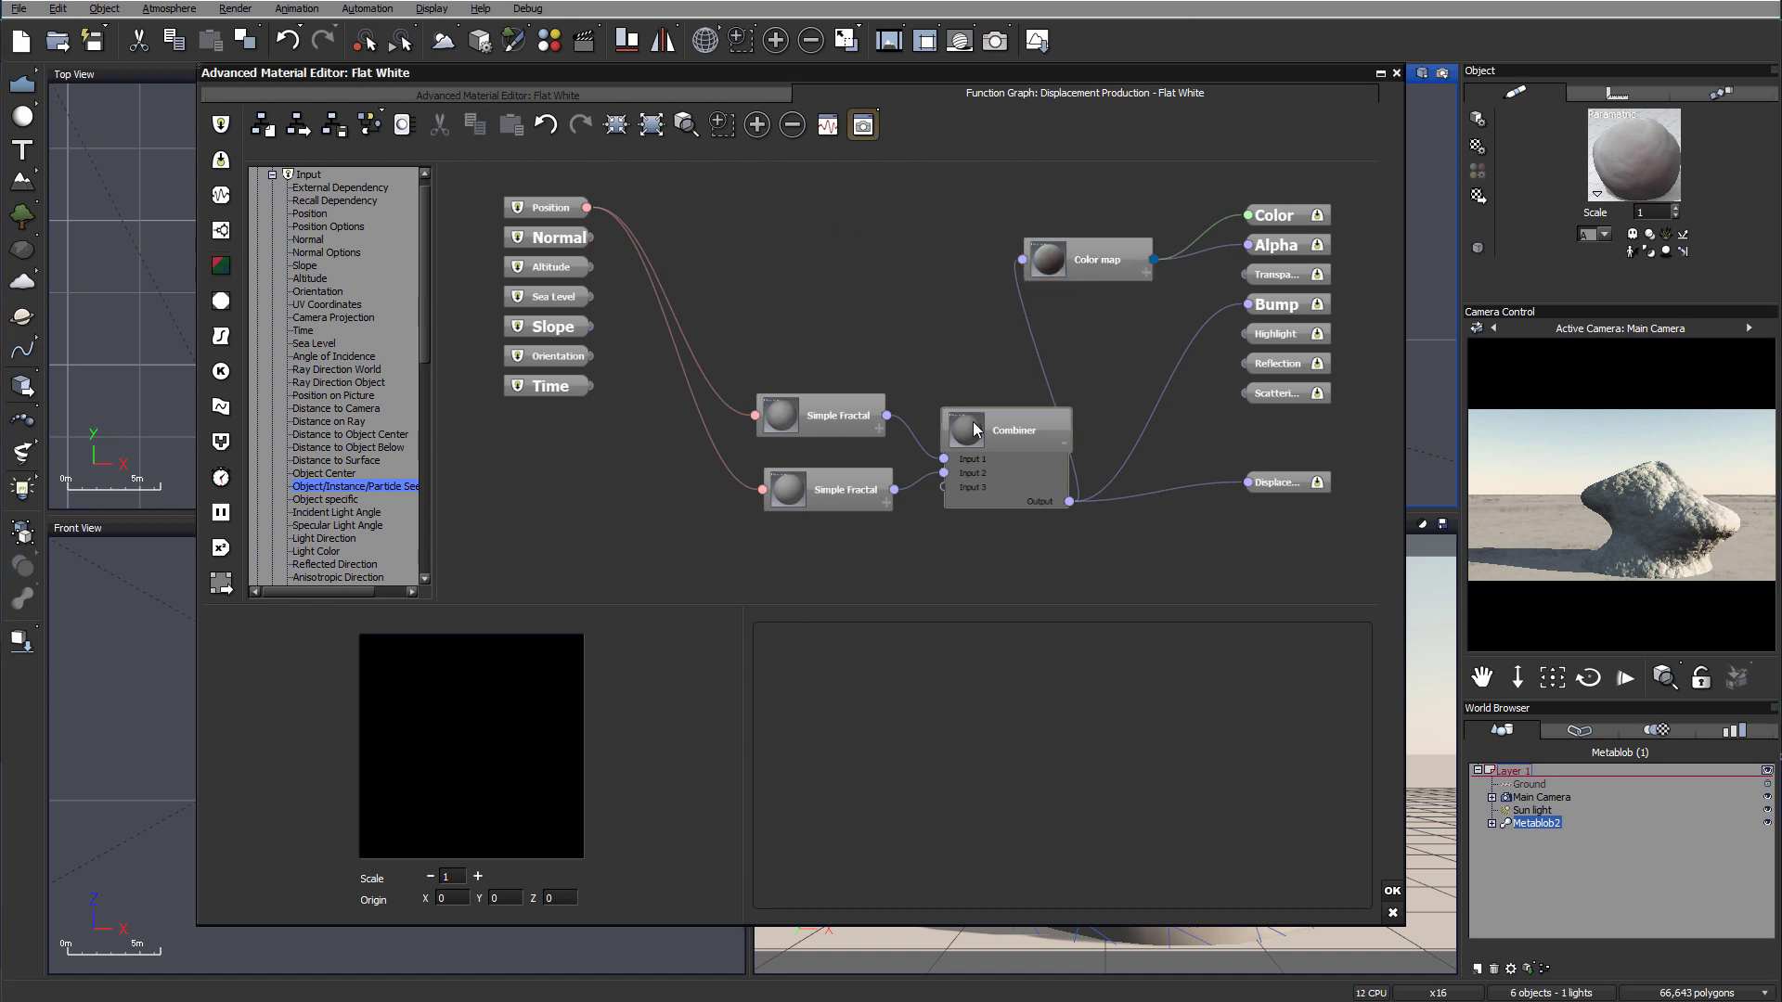
- Rearrange the Combiner, both Simple Fractal nodes and the Color map into a tidy layout
{"action": "left_click_drag", "start_coordinate": [974, 429], "coordinate": [871, 265]}
{"action": "left_click_drag", "start_coordinate": [822, 403], "coordinate": [753, 395]}
{"action": "left_click_drag", "start_coordinate": [852, 477], "coordinate": [764, 467]}
{"action": "left_click_drag", "start_coordinate": [910, 288], "coordinate": [959, 414]}
{"action": "left_click_drag", "start_coordinate": [1080, 245], "coordinate": [1089, 202]}
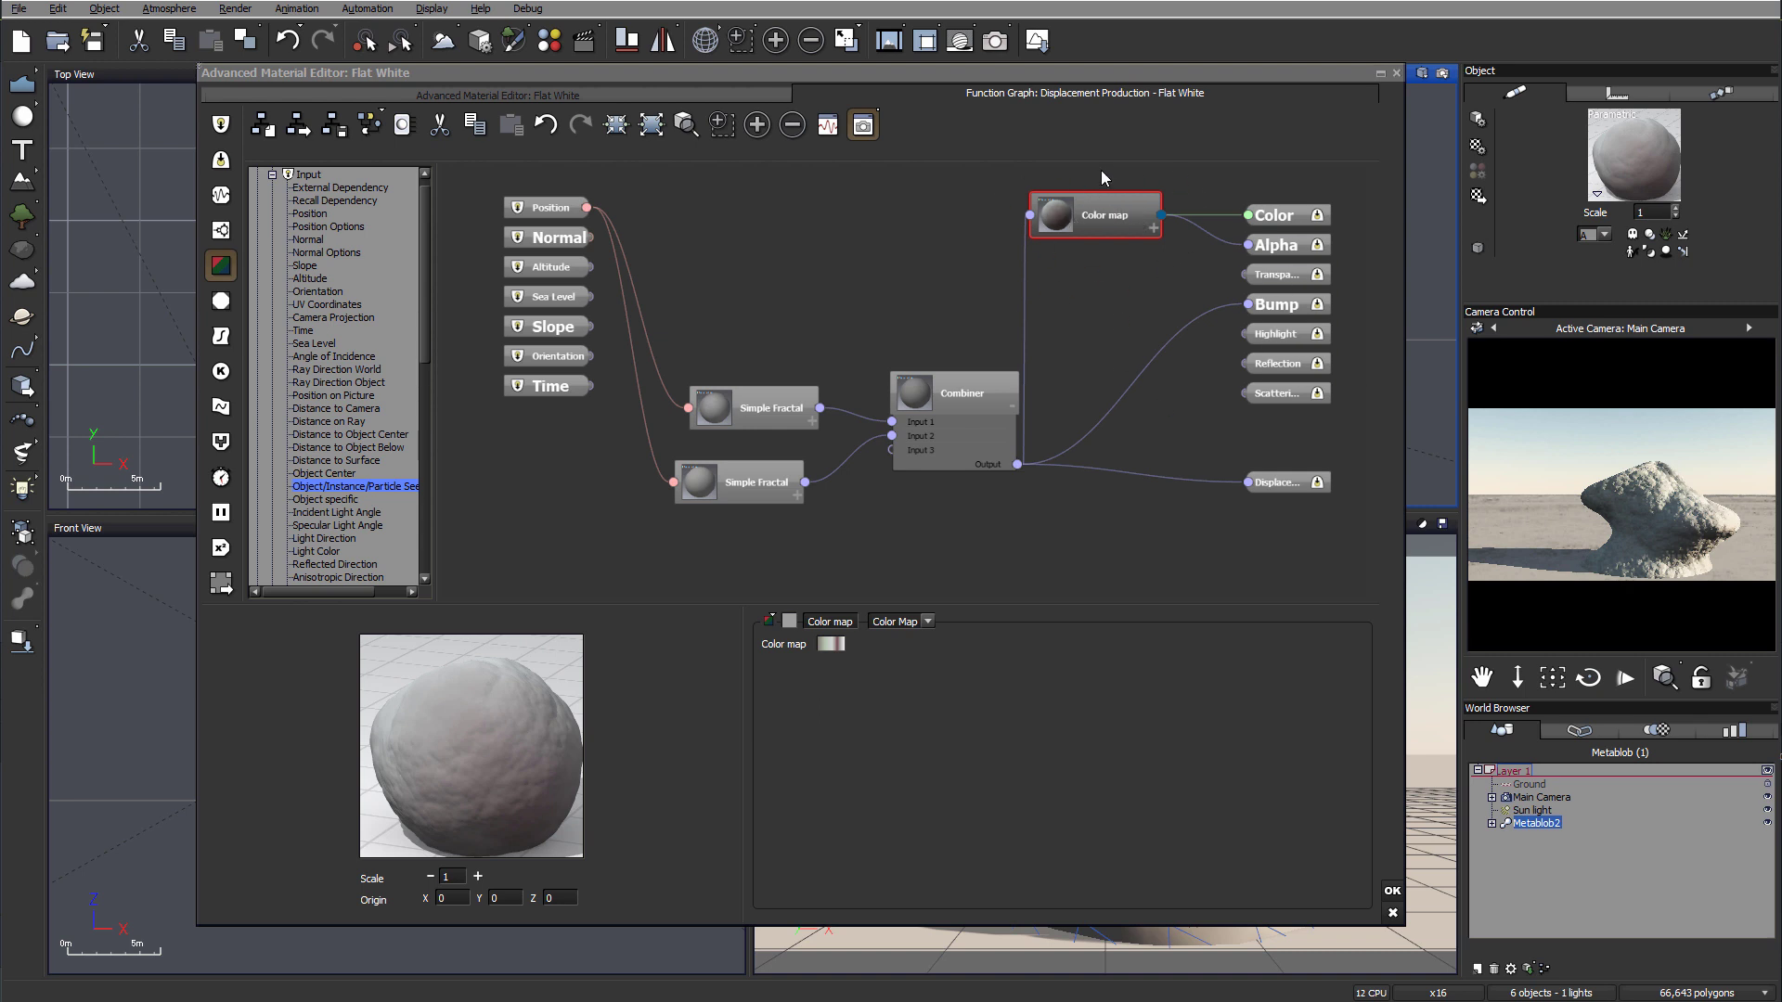
{"action": "left_click_drag", "start_coordinate": [956, 392], "coordinate": [940, 393]}
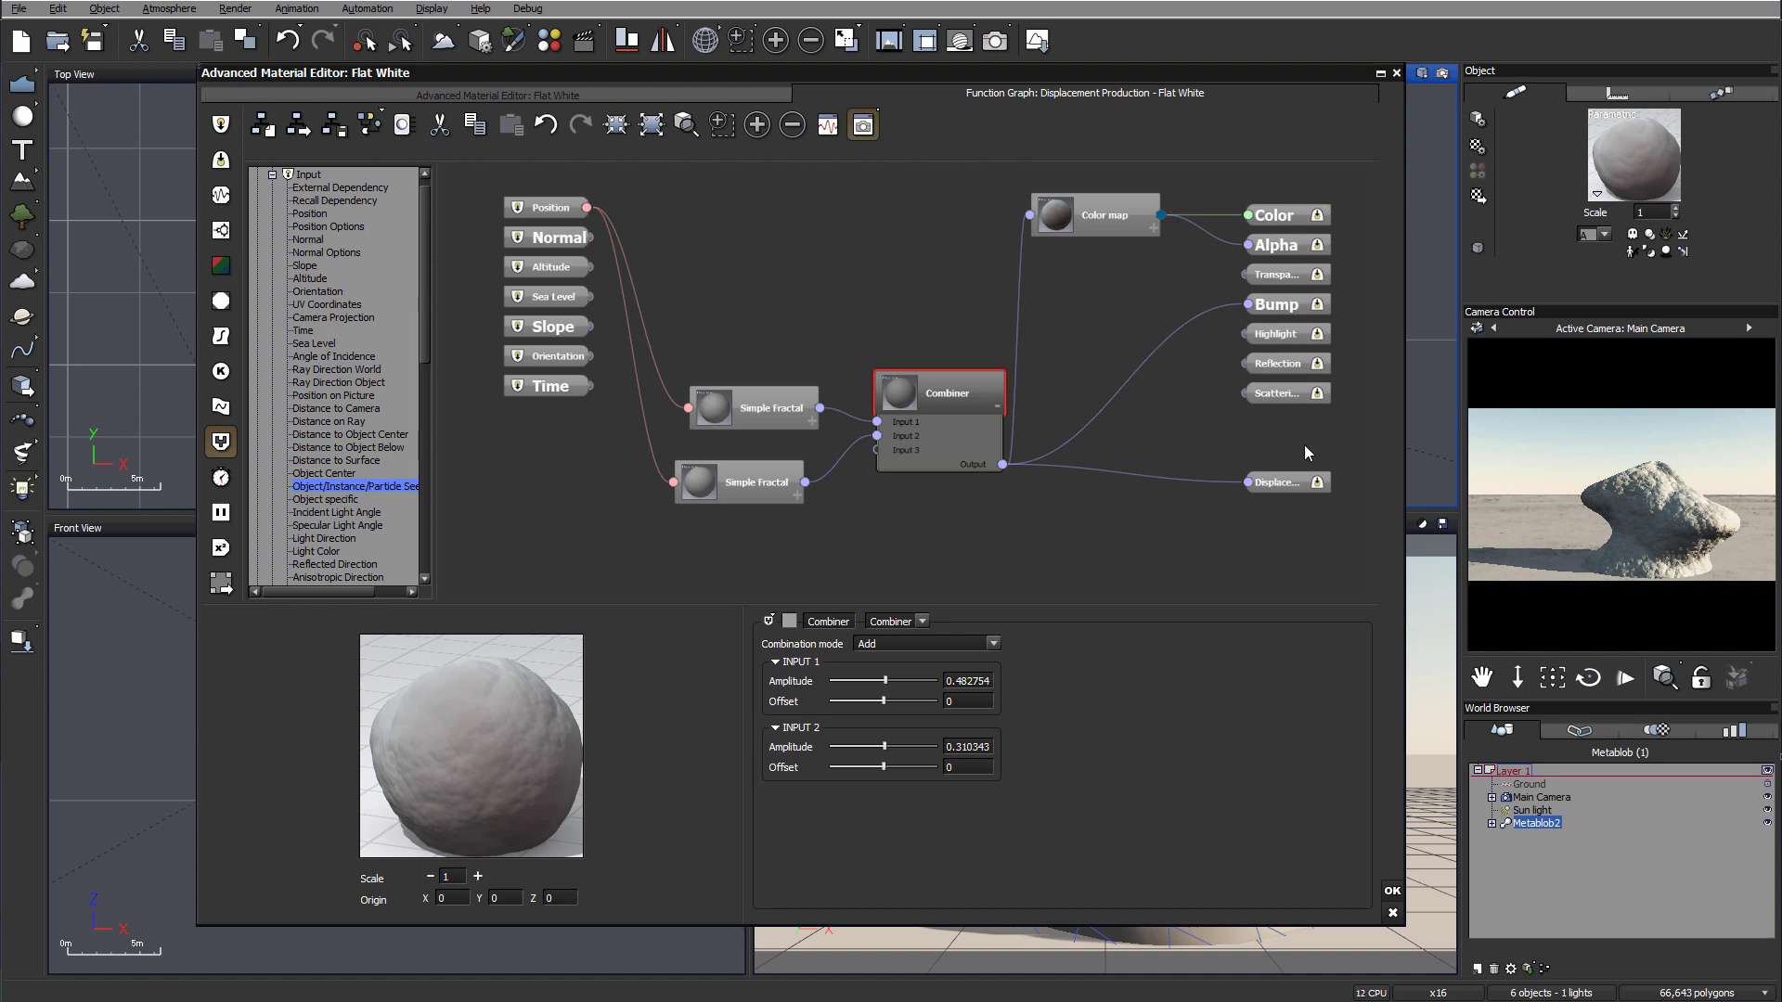
{"action": "right_click", "coordinate": [1609, 484]}
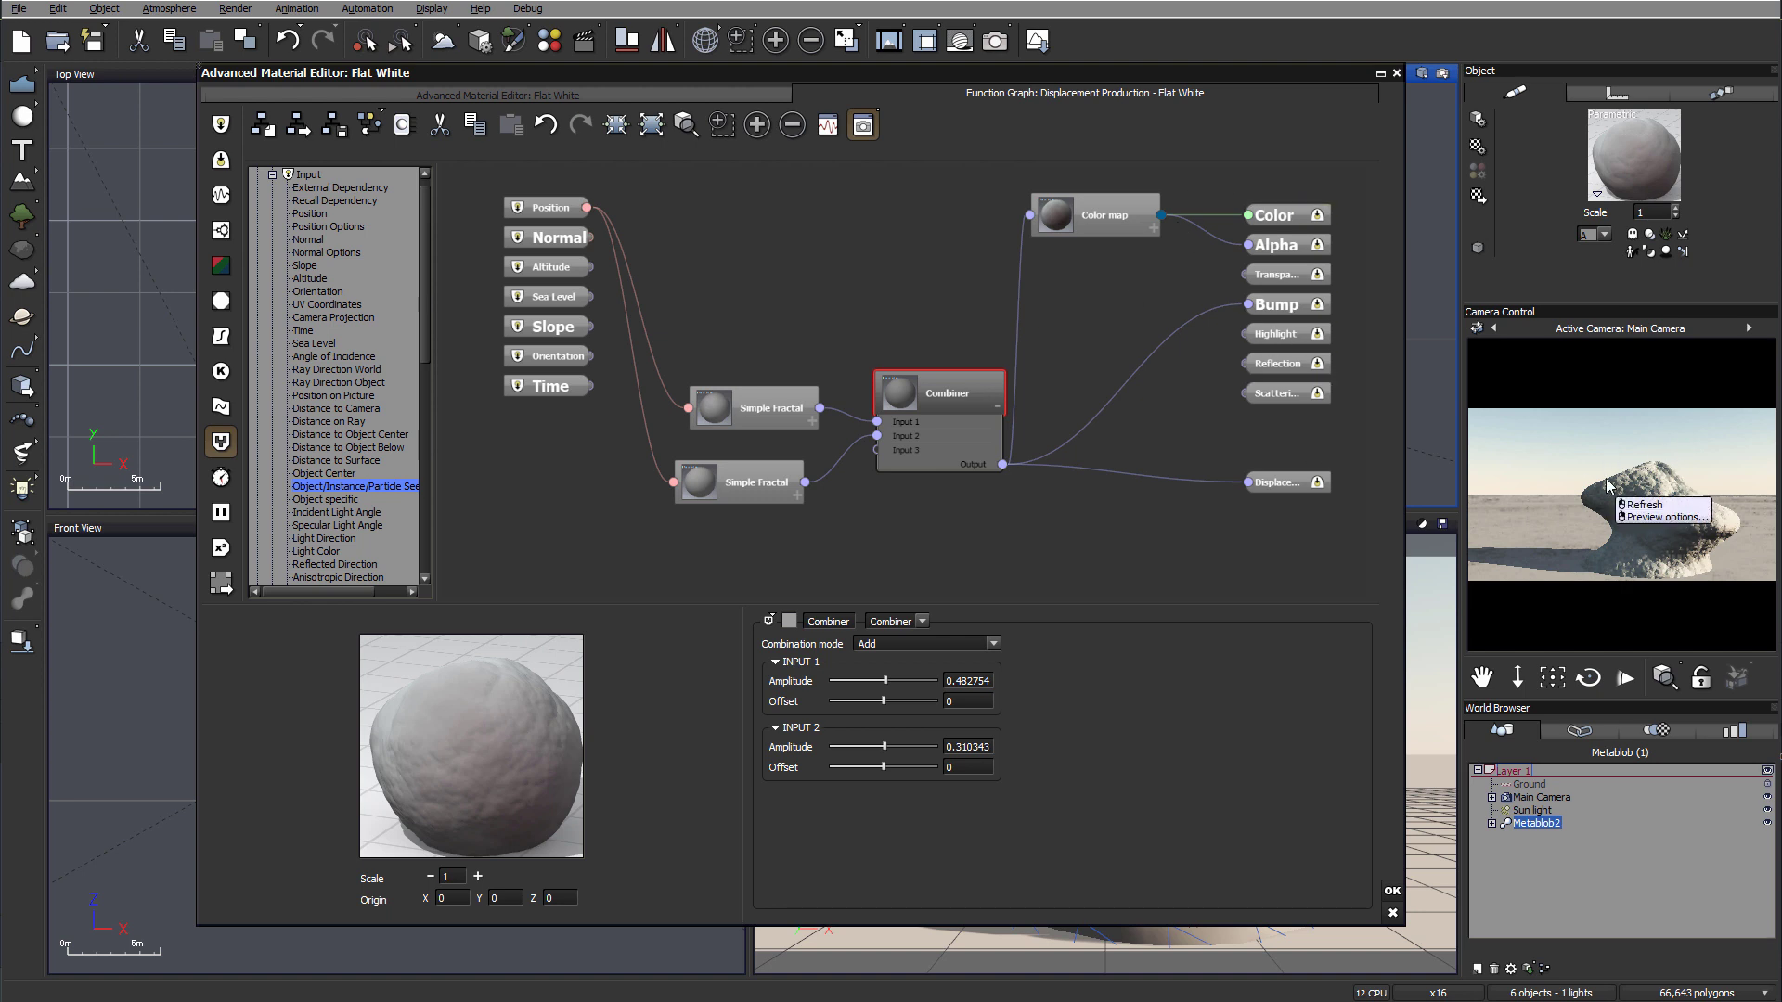
{"action": "left_click", "coordinate": [1392, 890]}
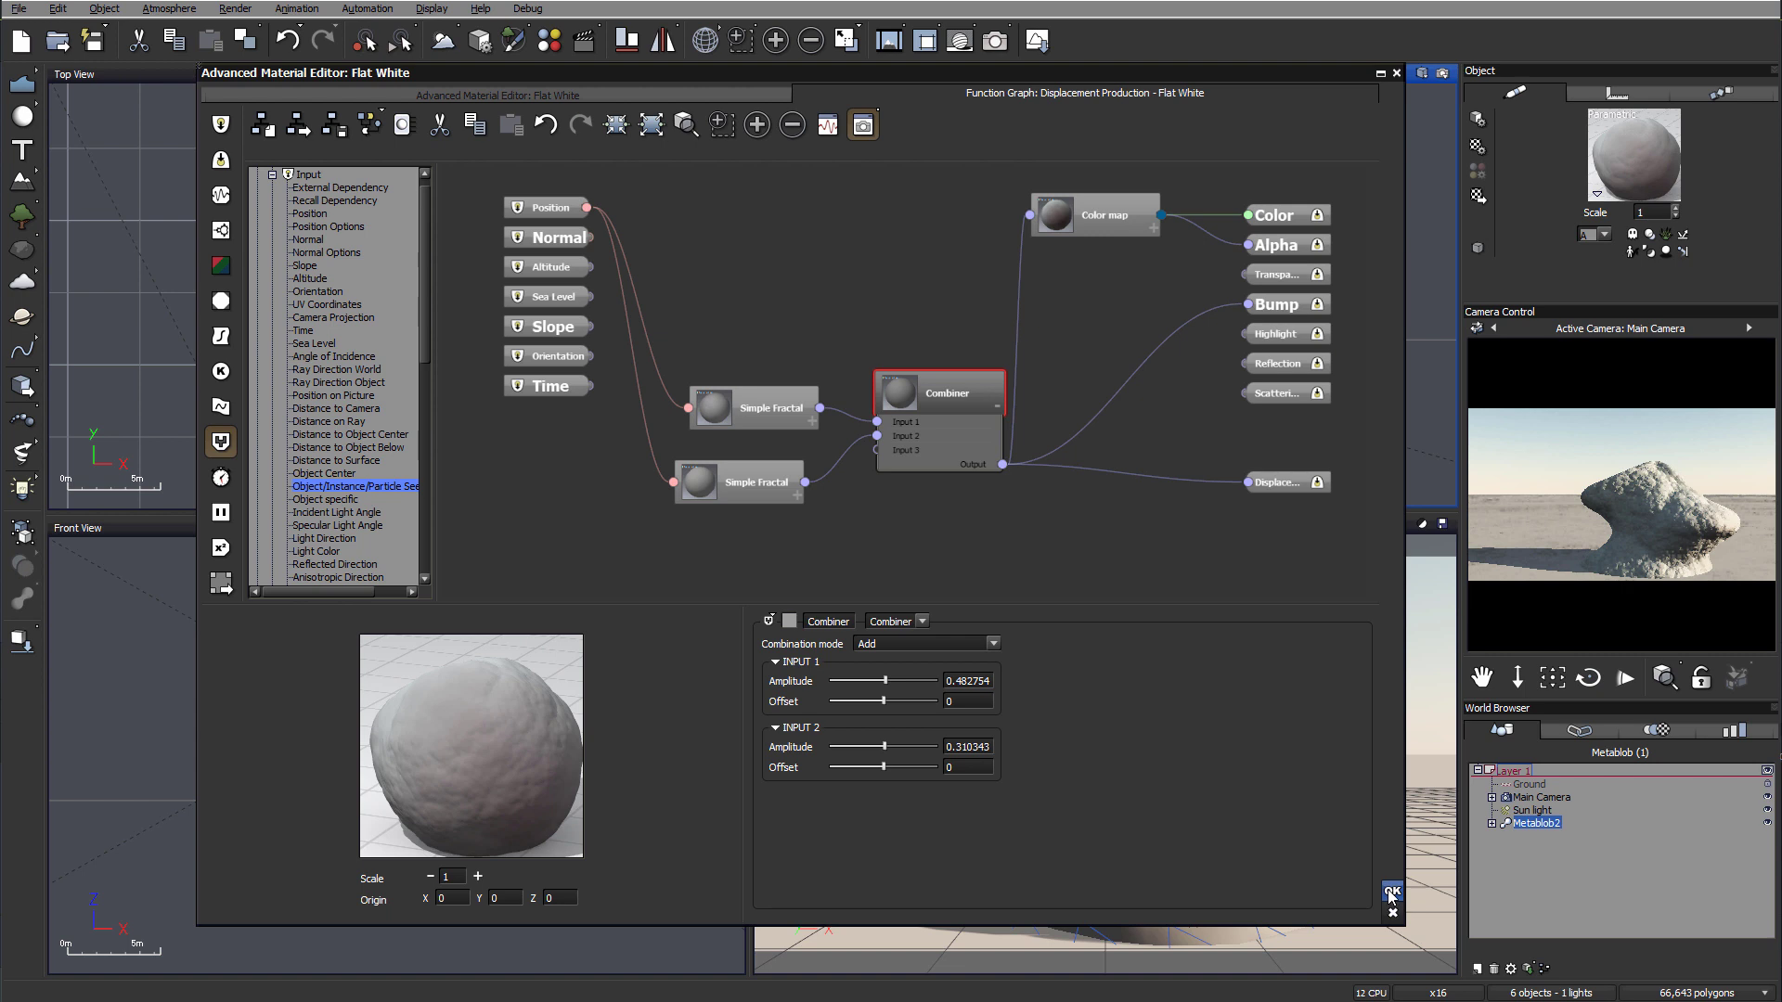
- Close the material editor and select Metablob2's Sphere8 in the World Browser
{"action": "left_click", "coordinate": [1392, 890]}
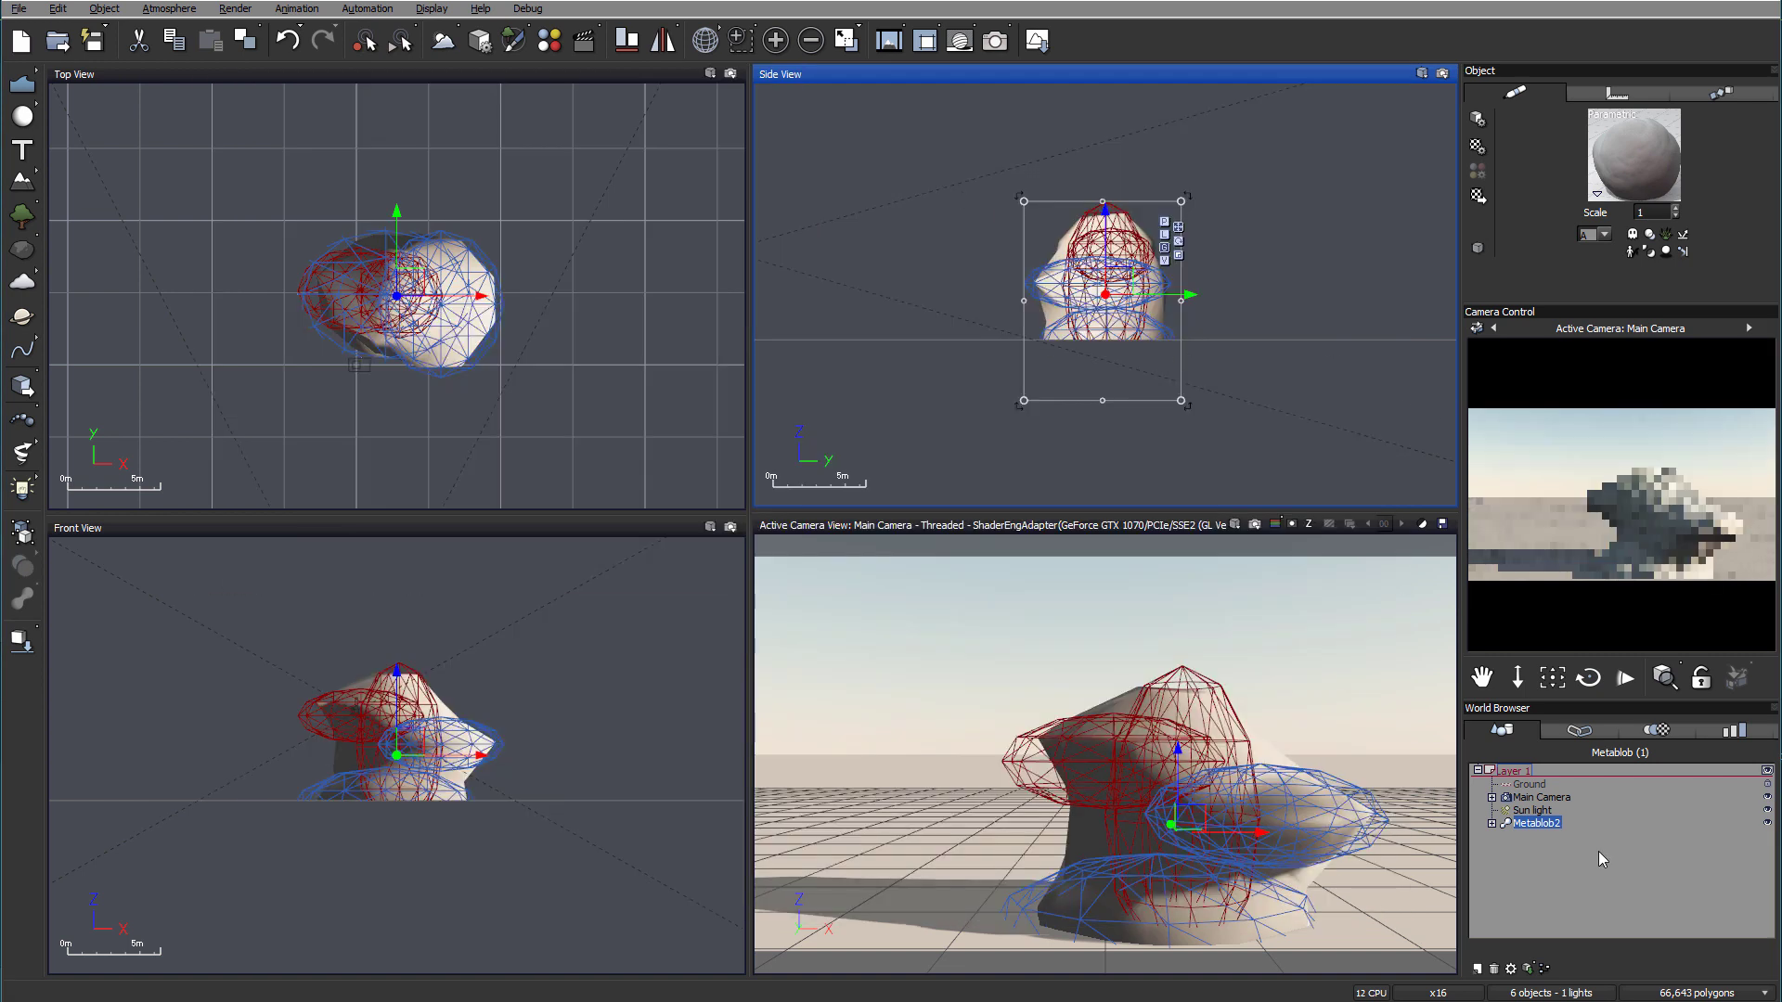
{"action": "left_click", "coordinate": [1491, 823]}
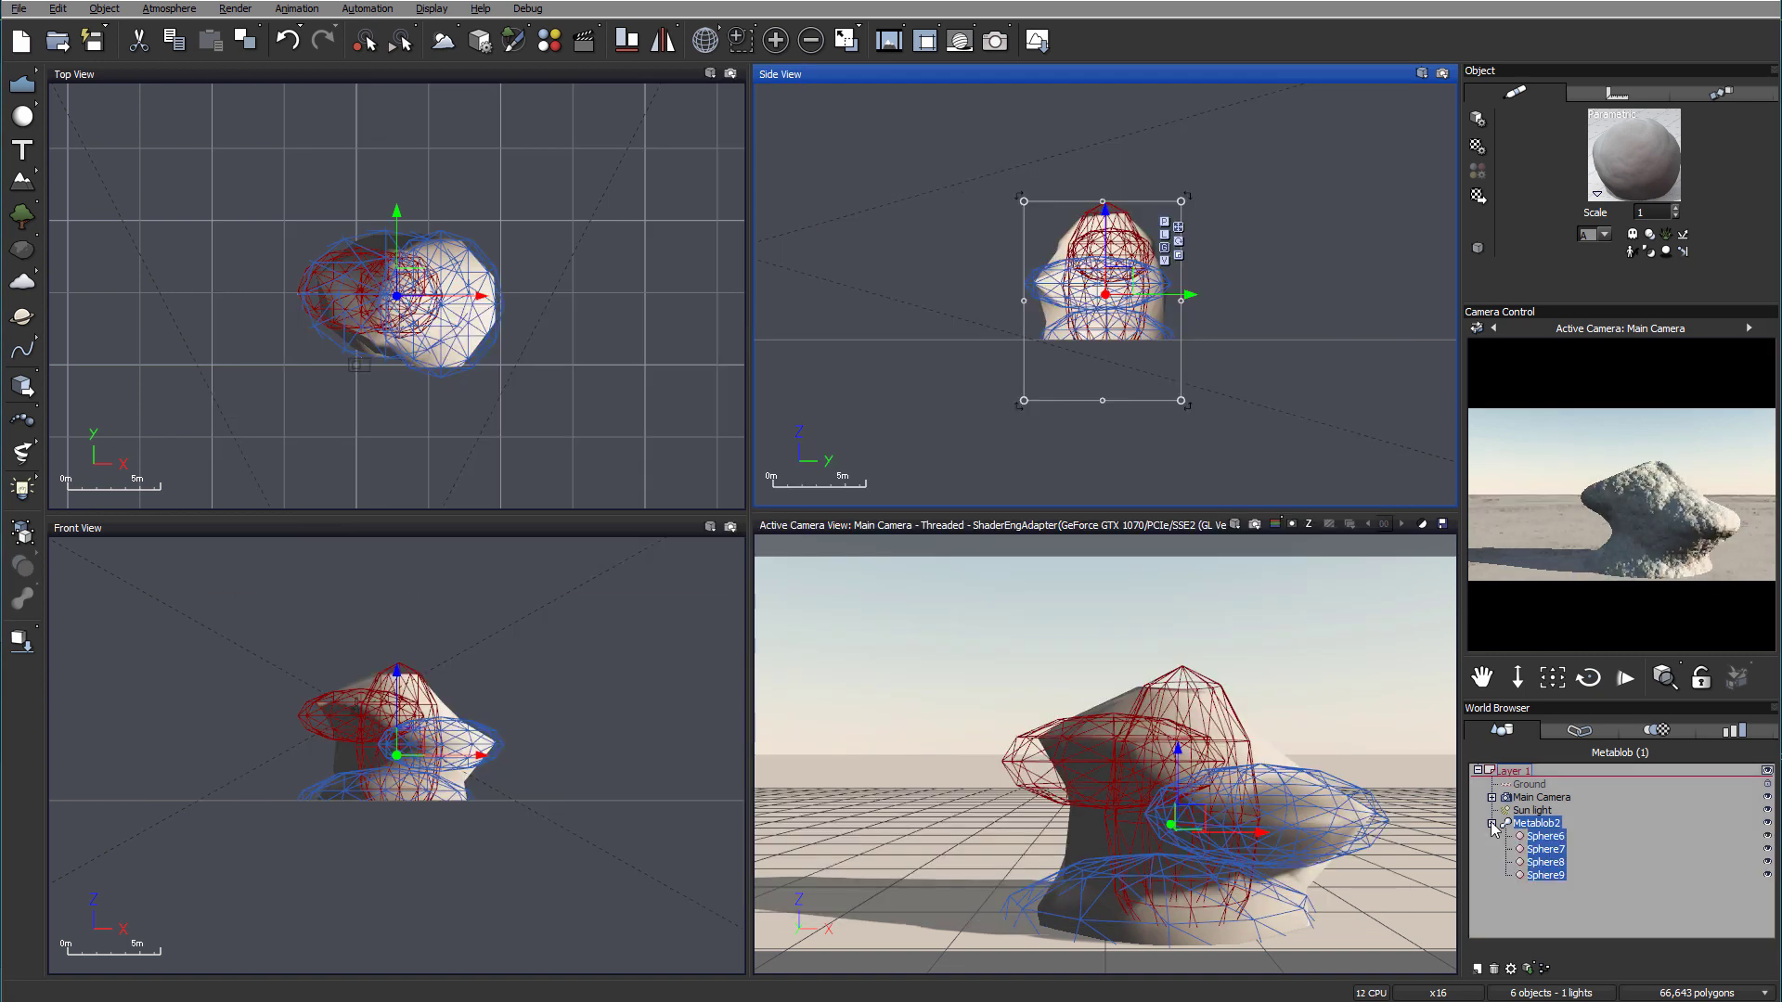
{"action": "left_click", "coordinate": [1548, 850]}
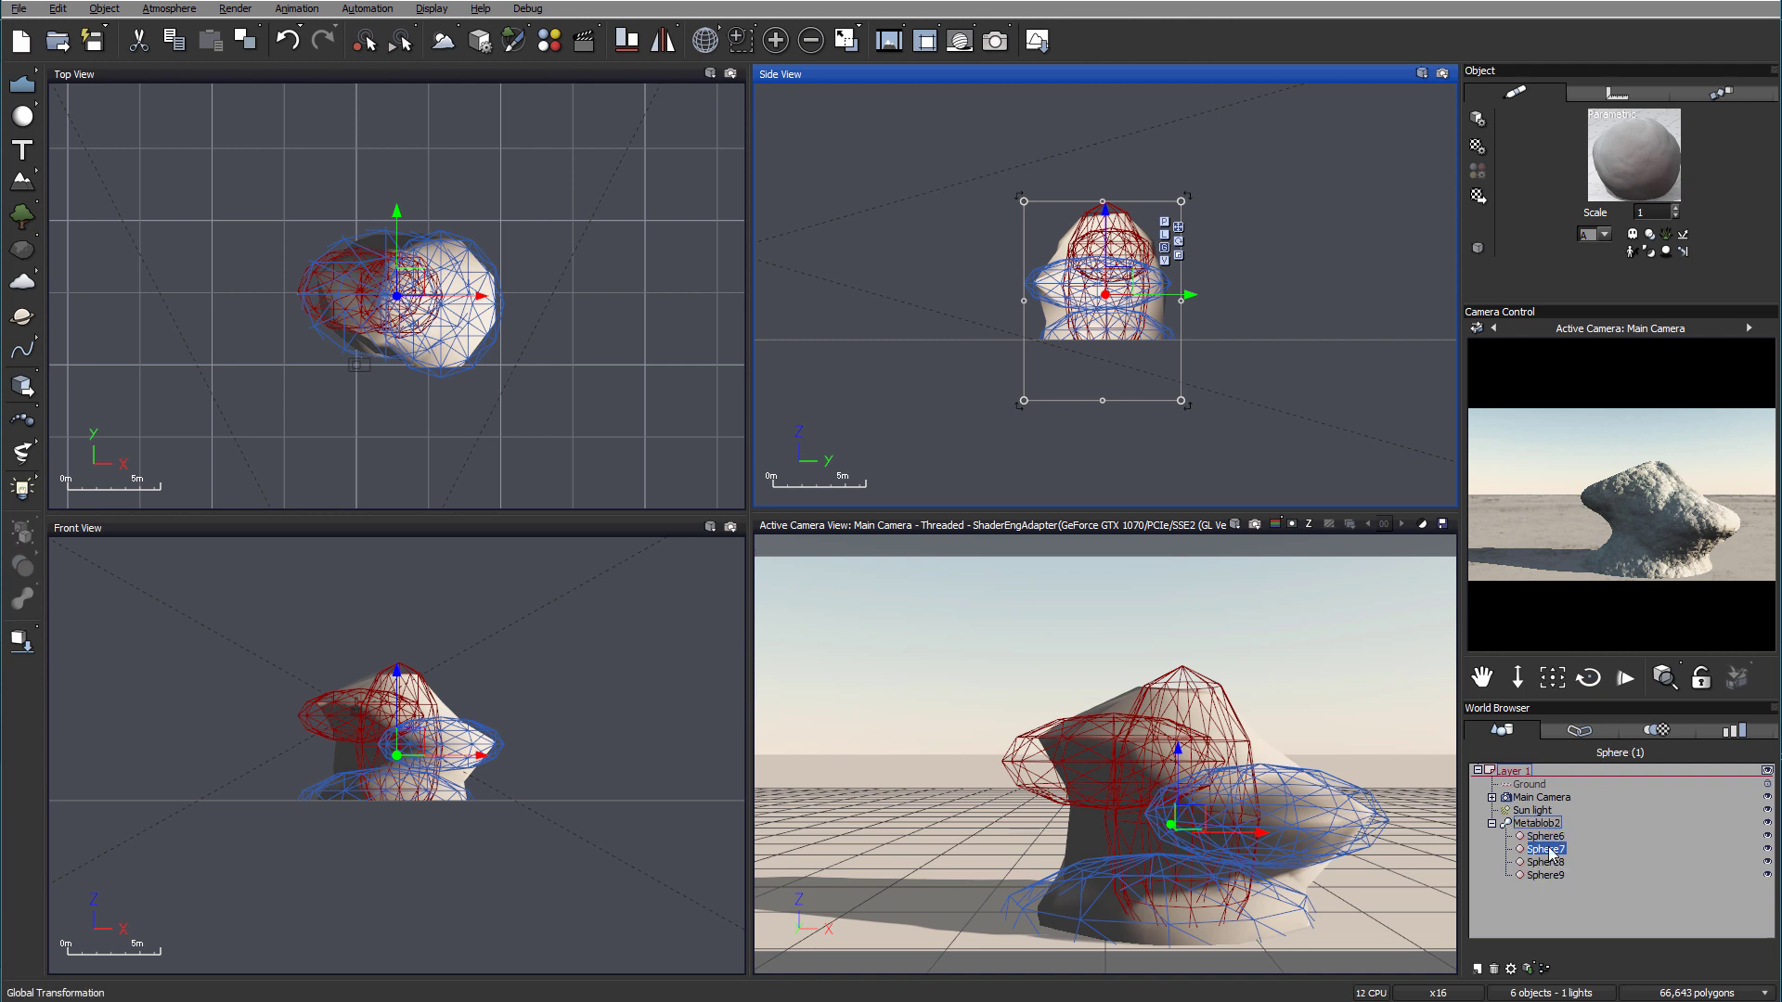
{"action": "left_click", "coordinate": [1546, 862]}
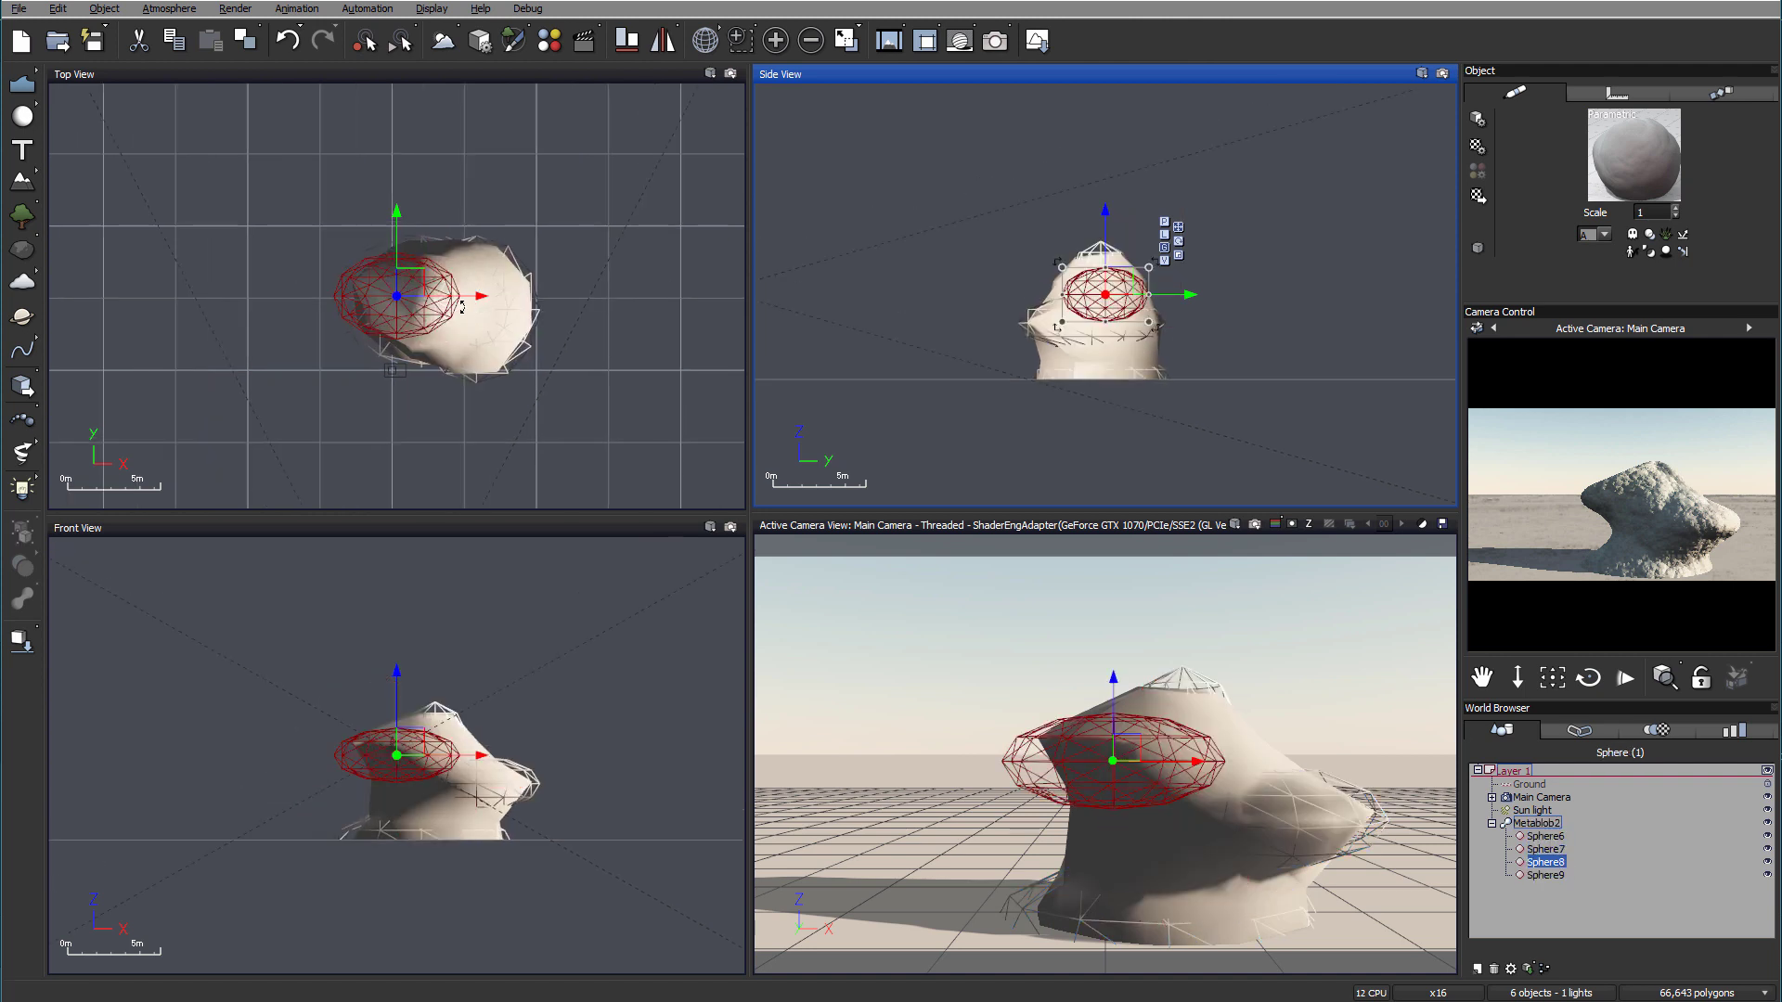
- Shift Sphere8 sideways in the Top view and raise it slightly in the Side view
{"action": "left_click_drag", "start_coordinate": [397, 297], "coordinate": [372, 300]}
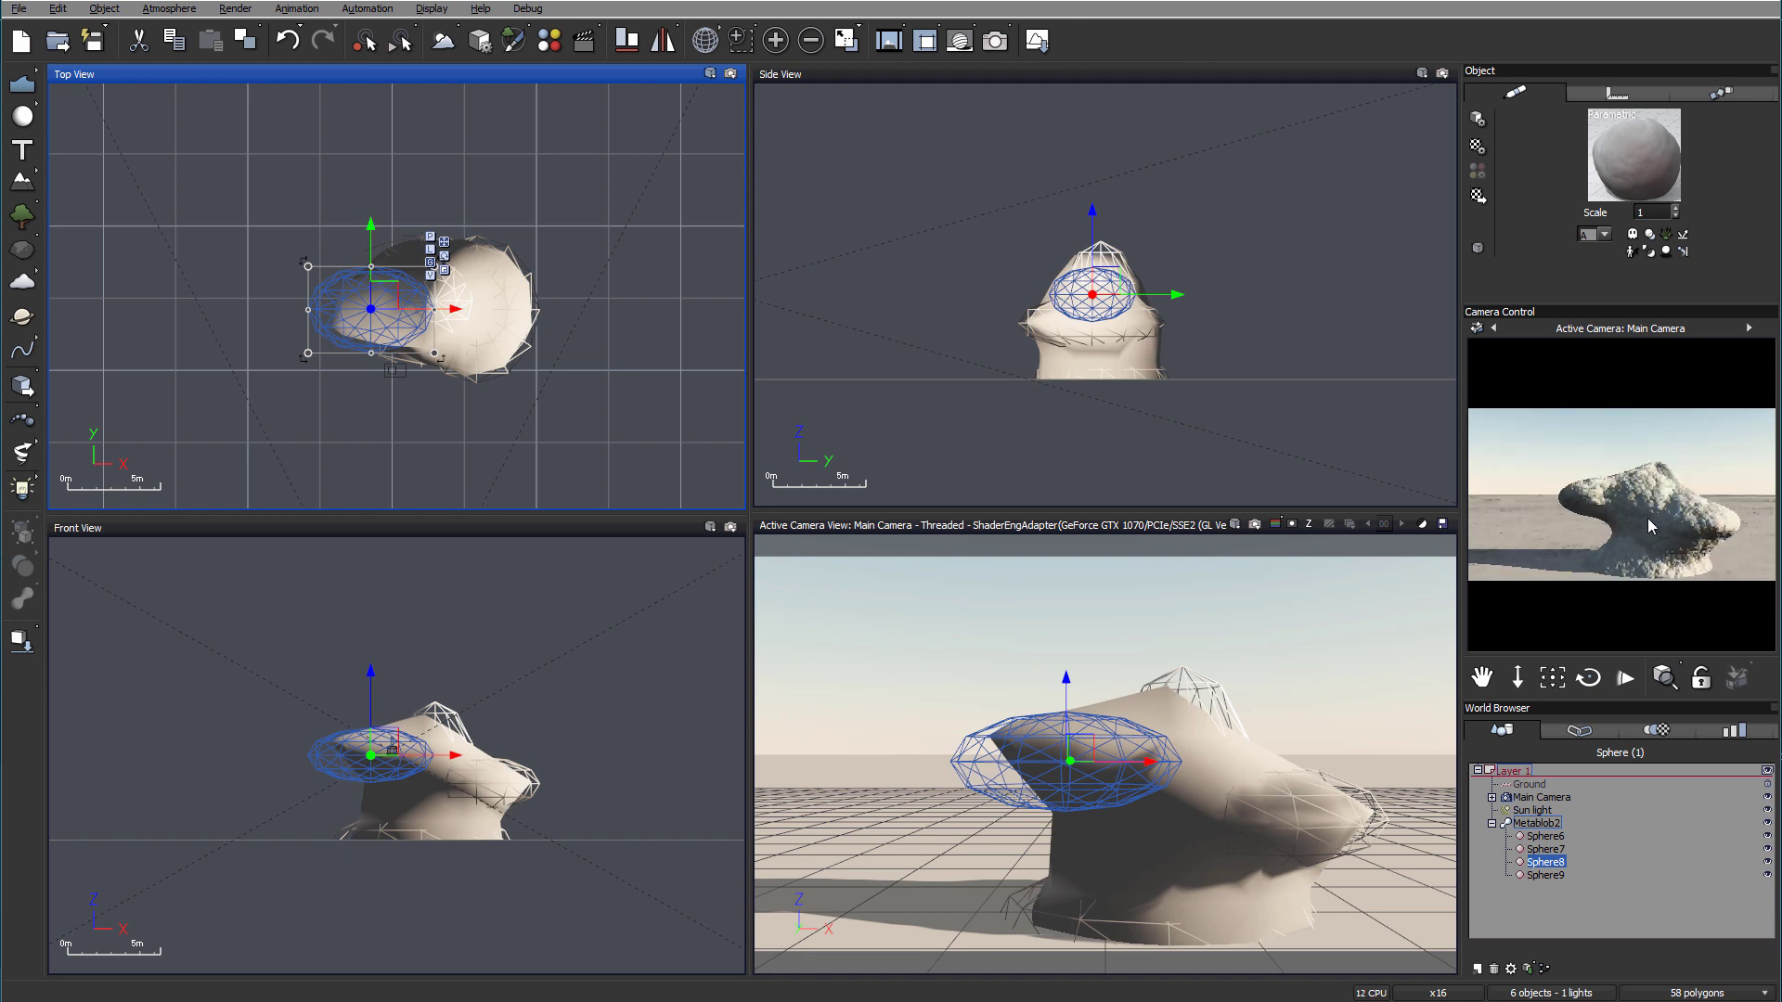
{"action": "left_click_drag", "start_coordinate": [381, 296], "coordinate": [414, 301]}
{"action": "left_click_drag", "start_coordinate": [1068, 284], "coordinate": [1066, 277]}
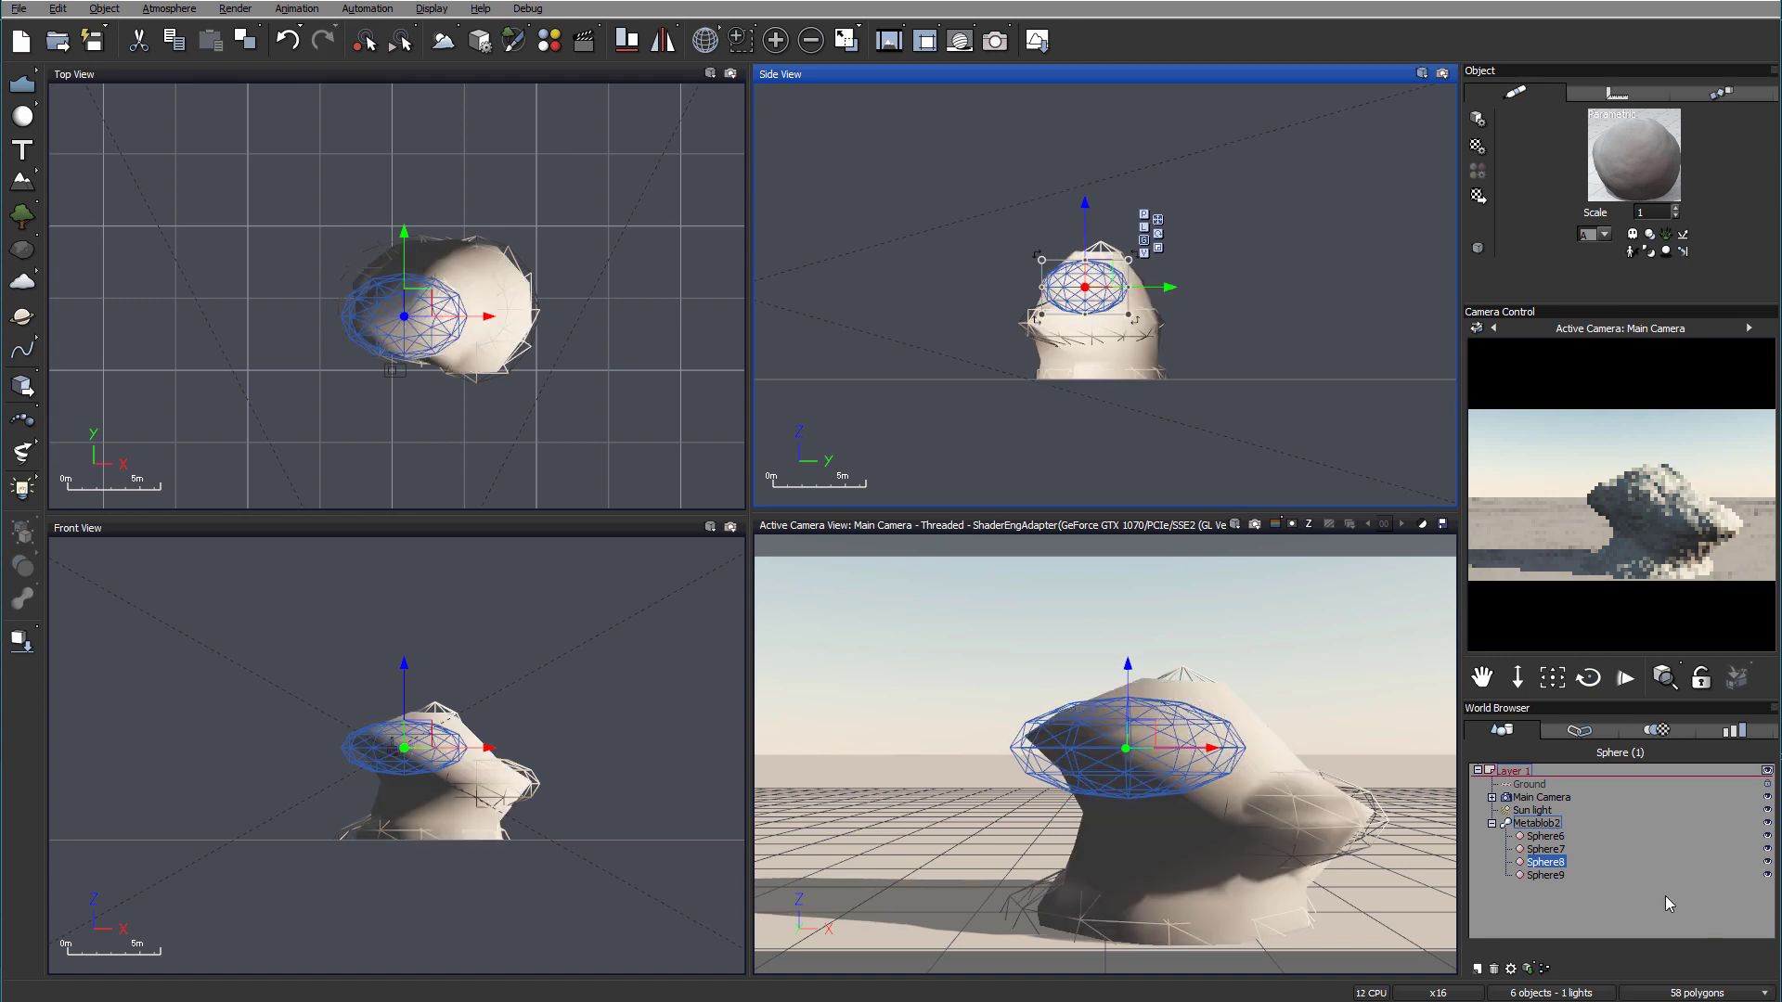
{"action": "left_click", "coordinate": [1491, 823]}
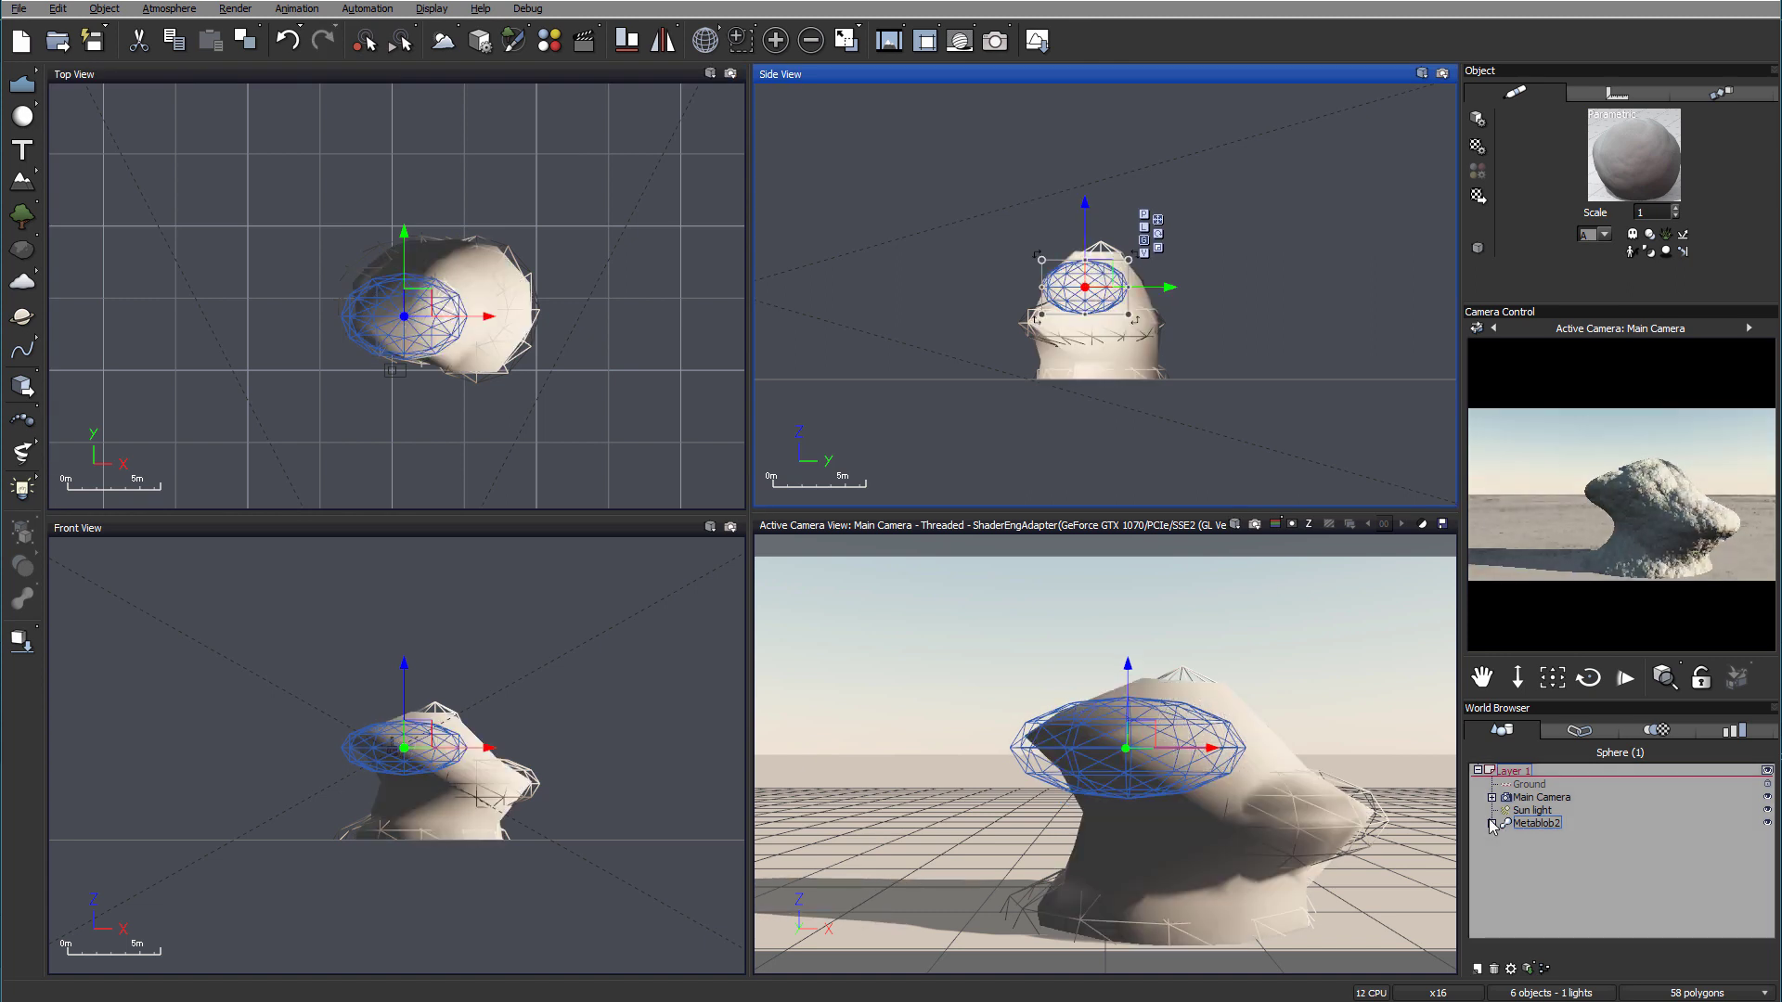
{"action": "left_click", "coordinate": [1537, 870]}
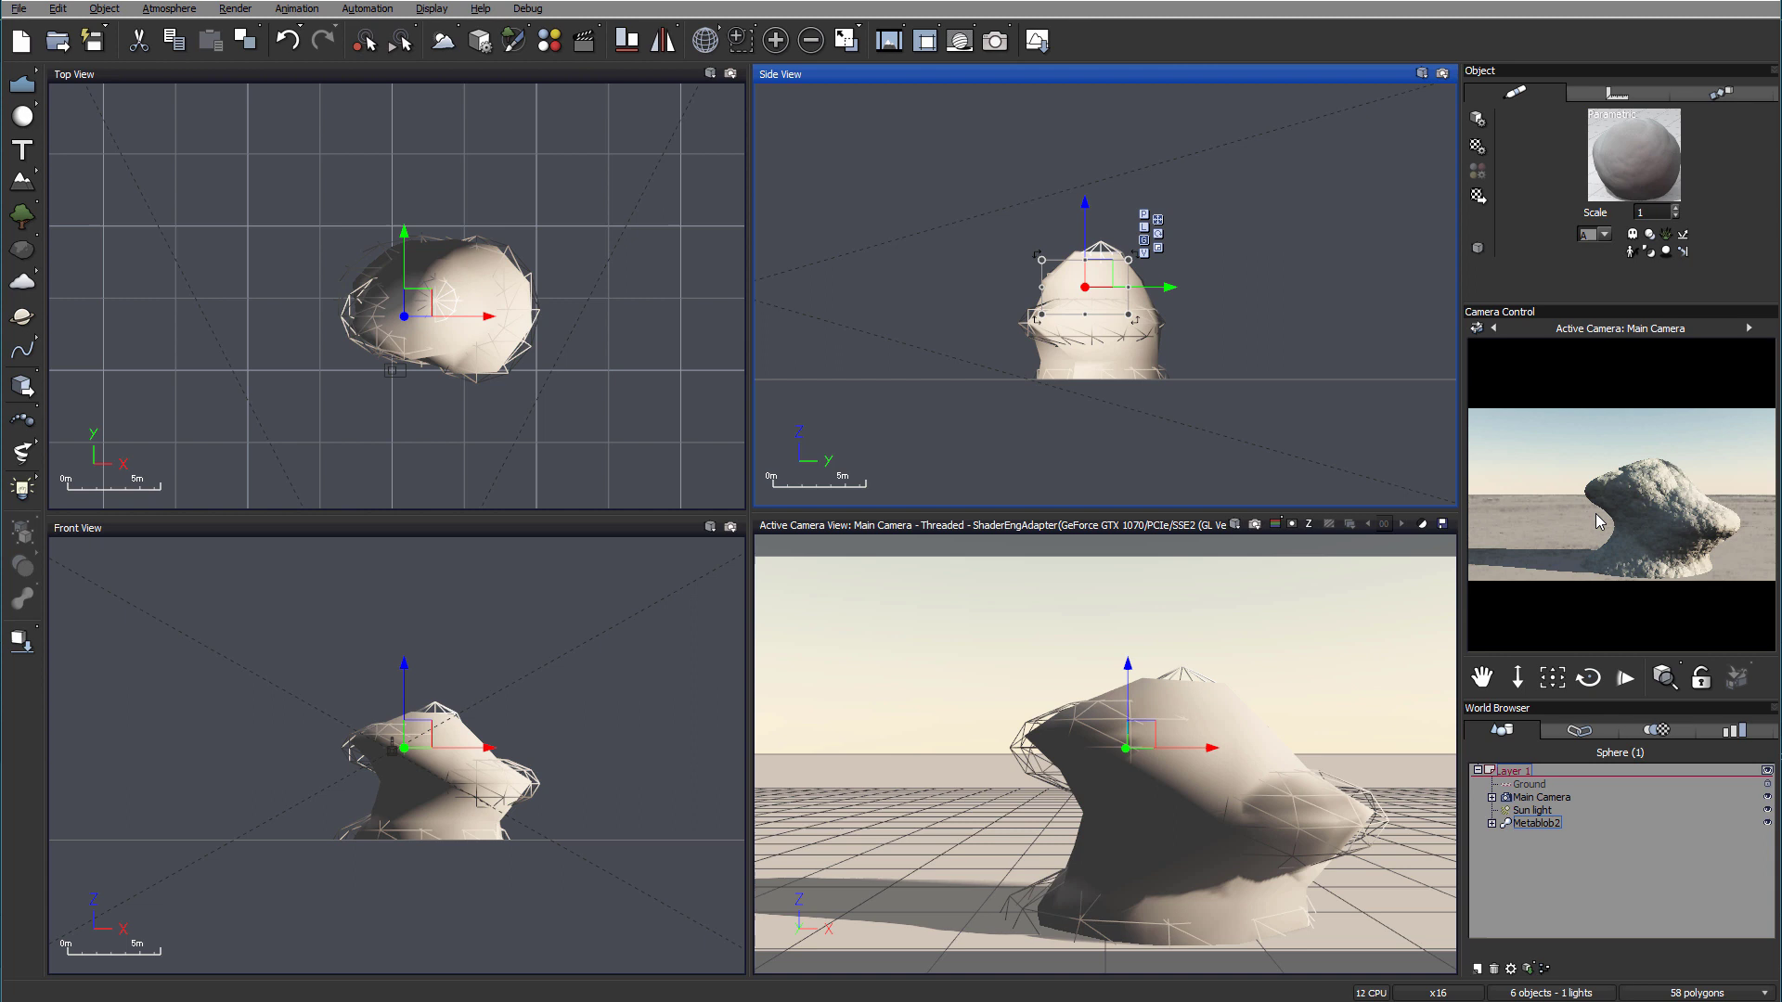
{"action": "left_click", "coordinate": [1537, 823]}
- Bake Metablob2 to polygons with Bake quality raised from 50% to about 75%
{"action": "right_click", "coordinate": [1544, 829]}
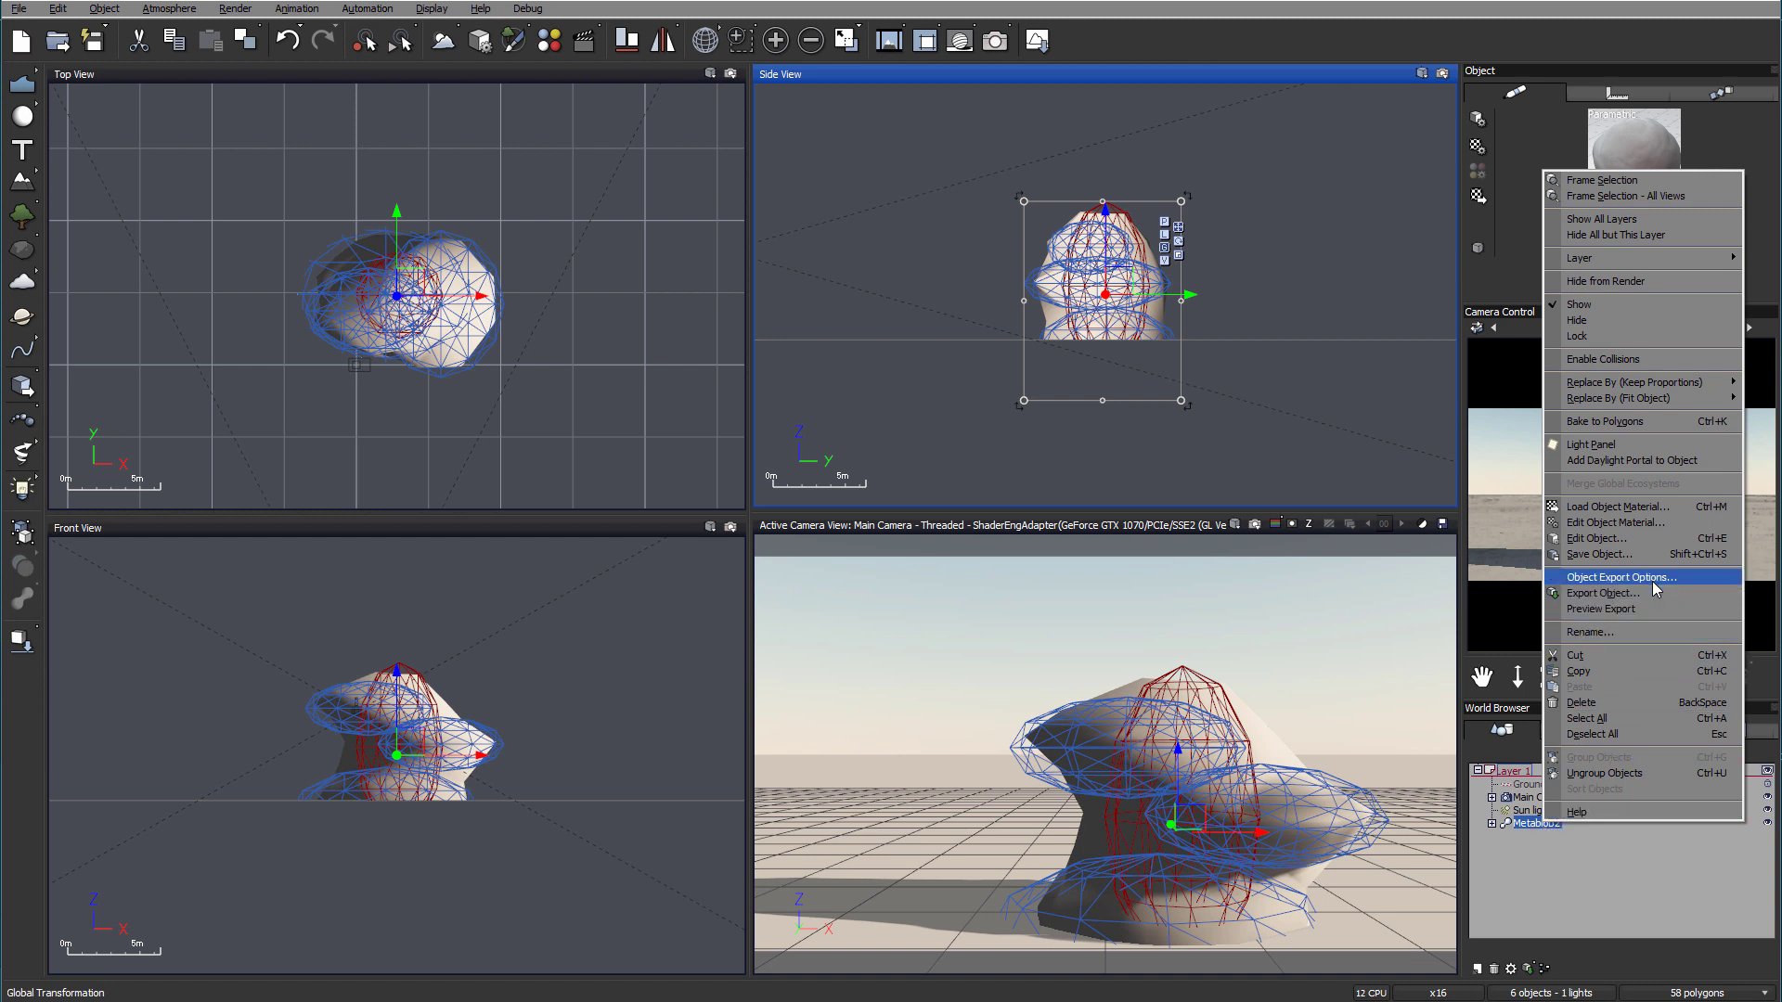
{"action": "left_click", "coordinate": [1610, 427]}
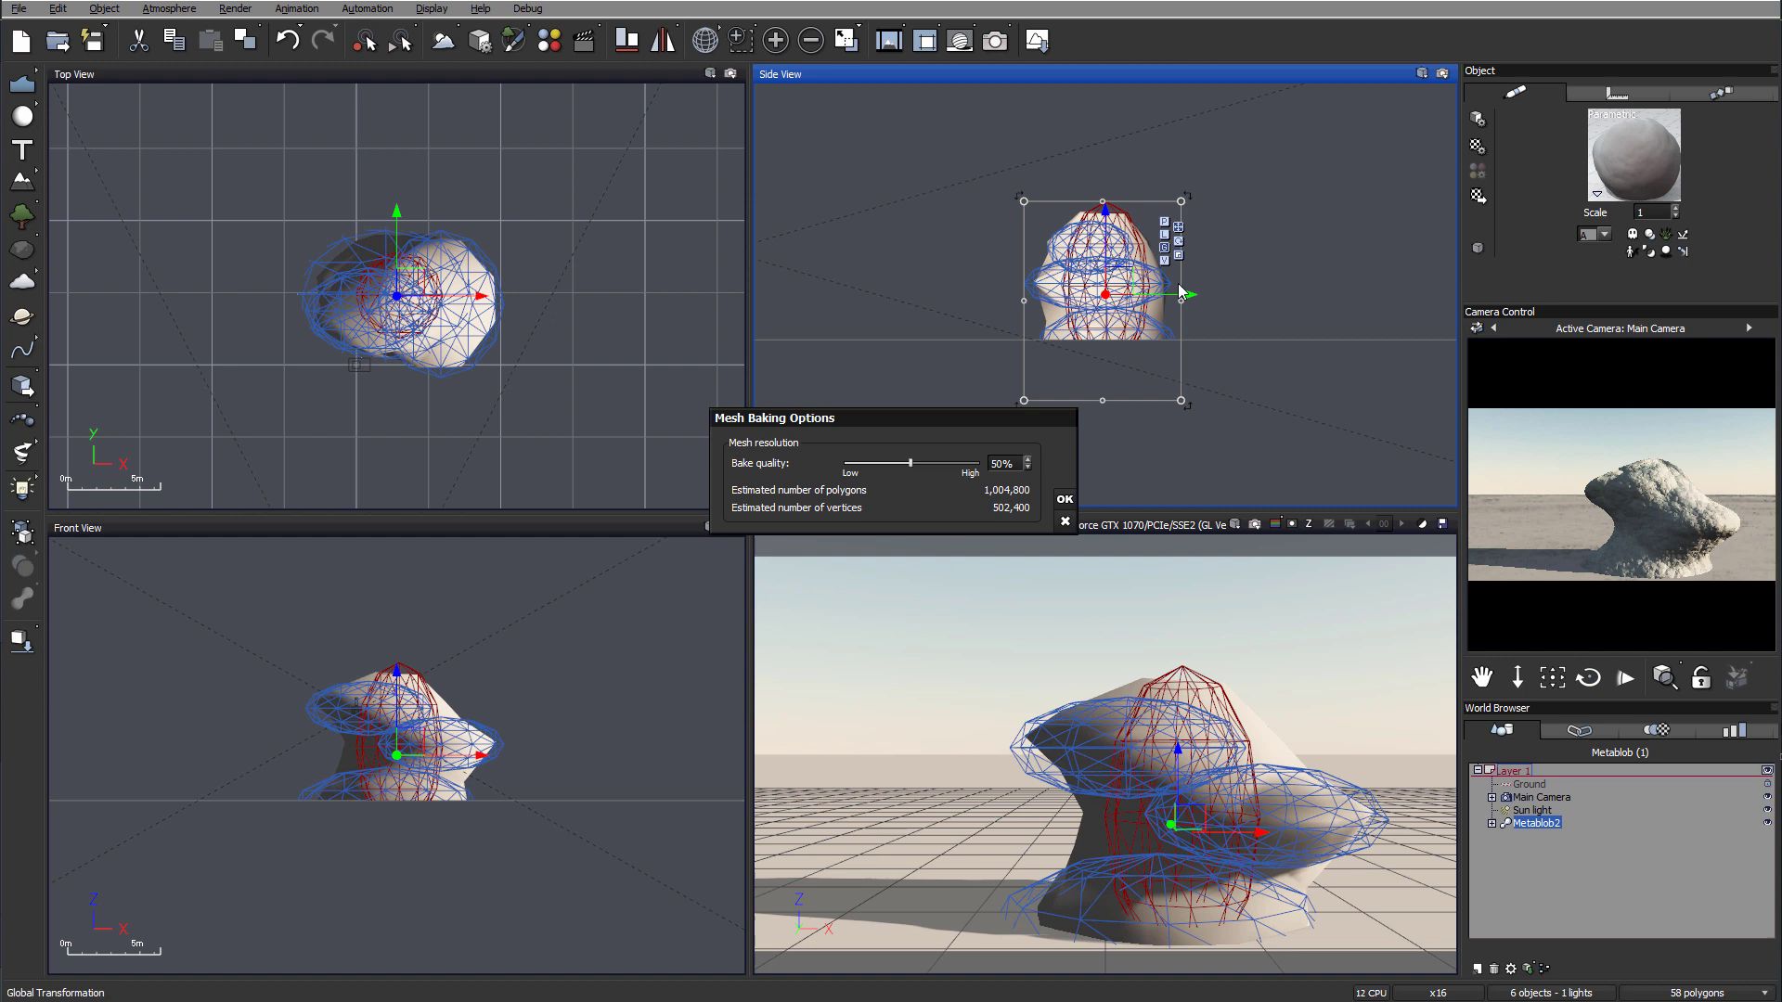
{"action": "left_click_drag", "start_coordinate": [925, 465], "coordinate": [966, 467]}
{"action": "left_click", "coordinate": [1064, 510]}
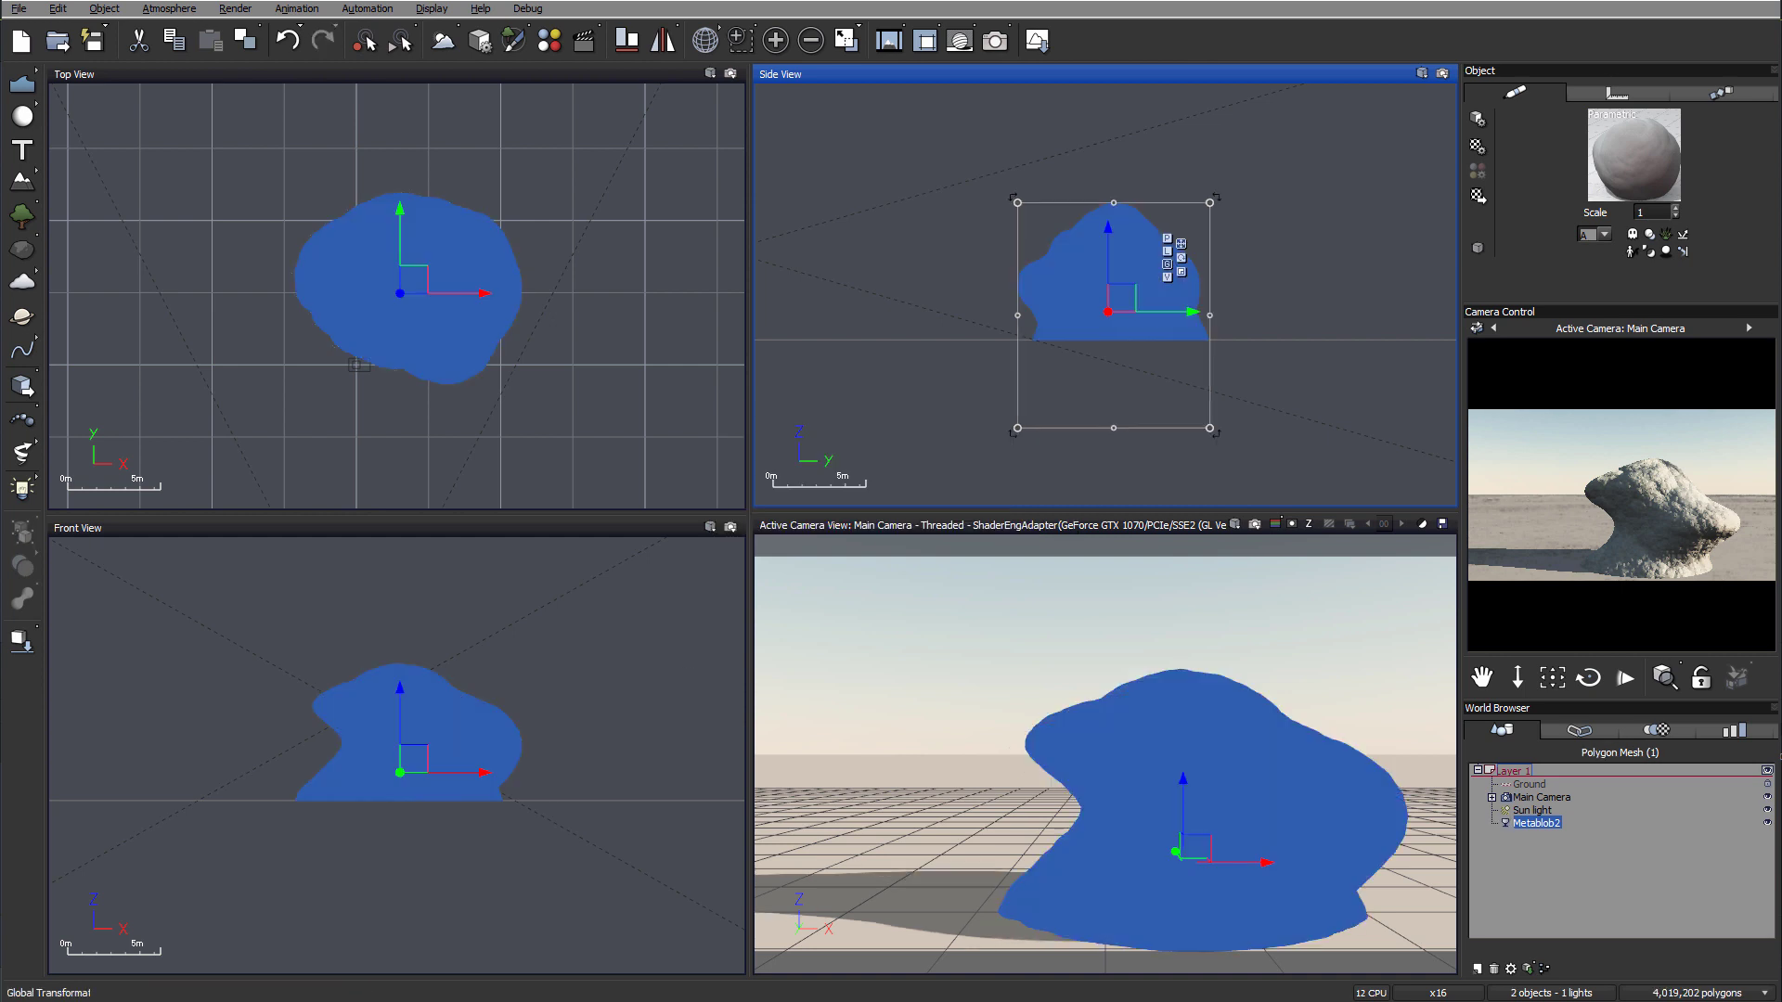
- Deselect Metablob2 and render the Active Camera view with Ctrl+F9
{"action": "left_click", "coordinate": [1623, 850]}
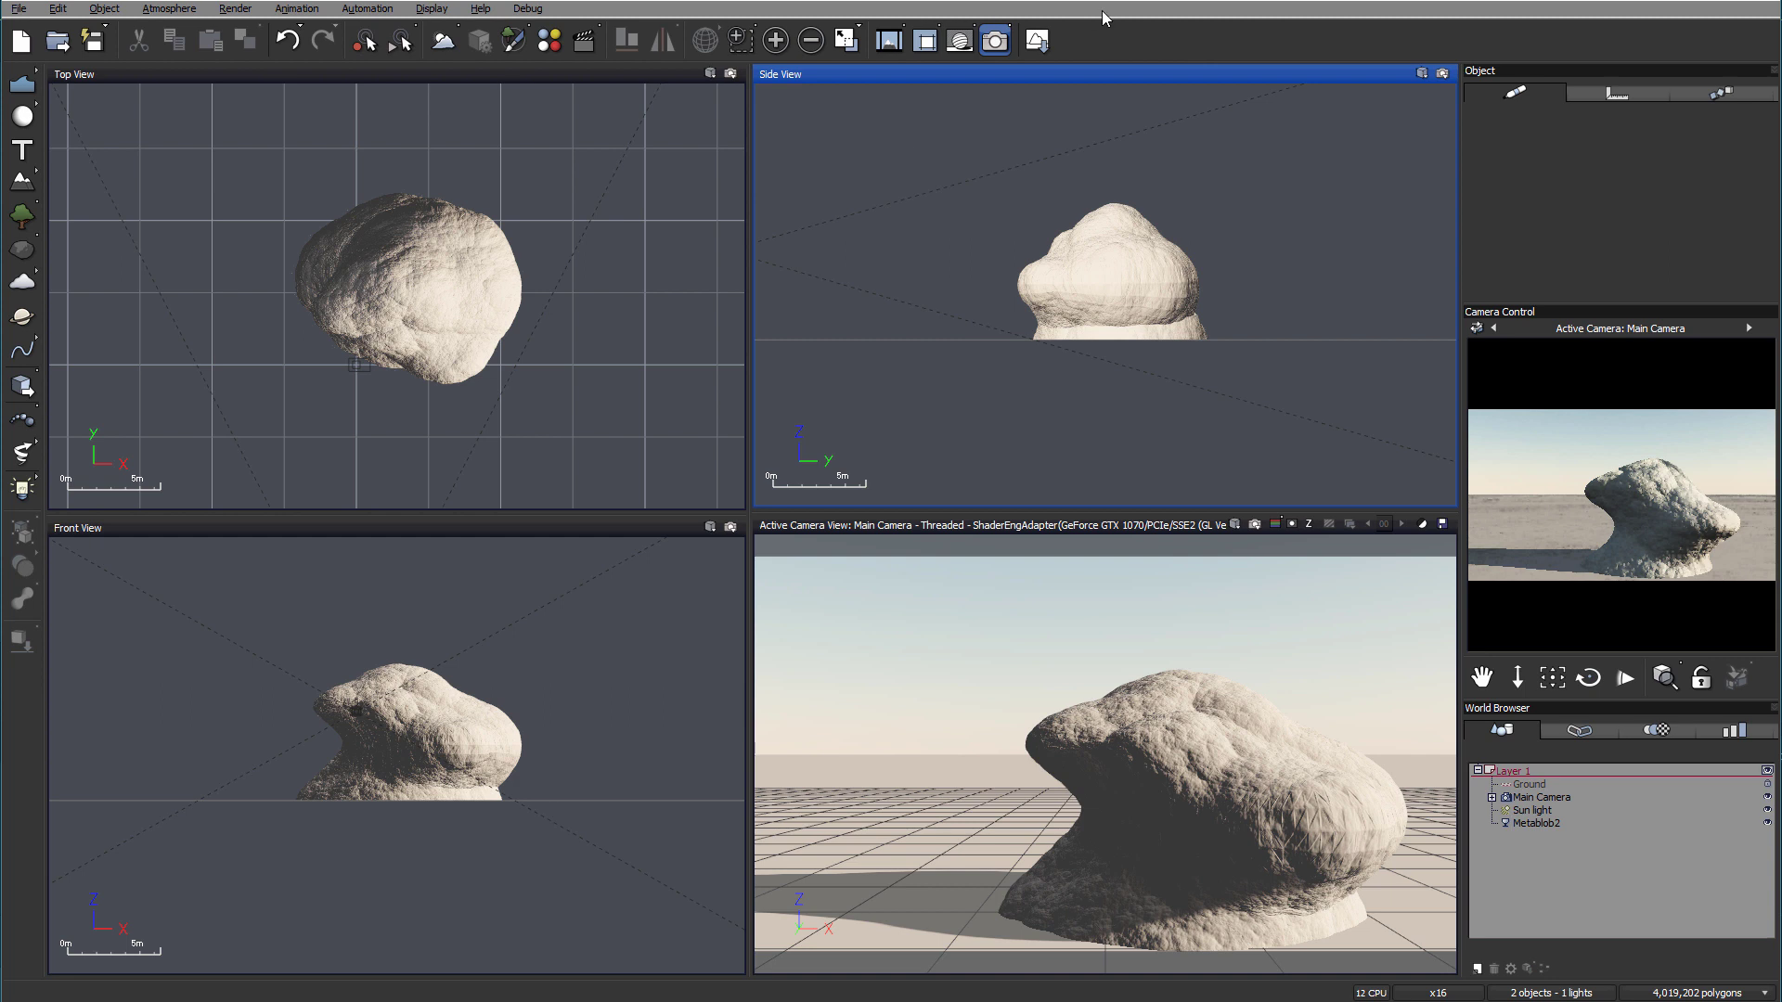
{"action": "key", "text": "ctrl+F9"}
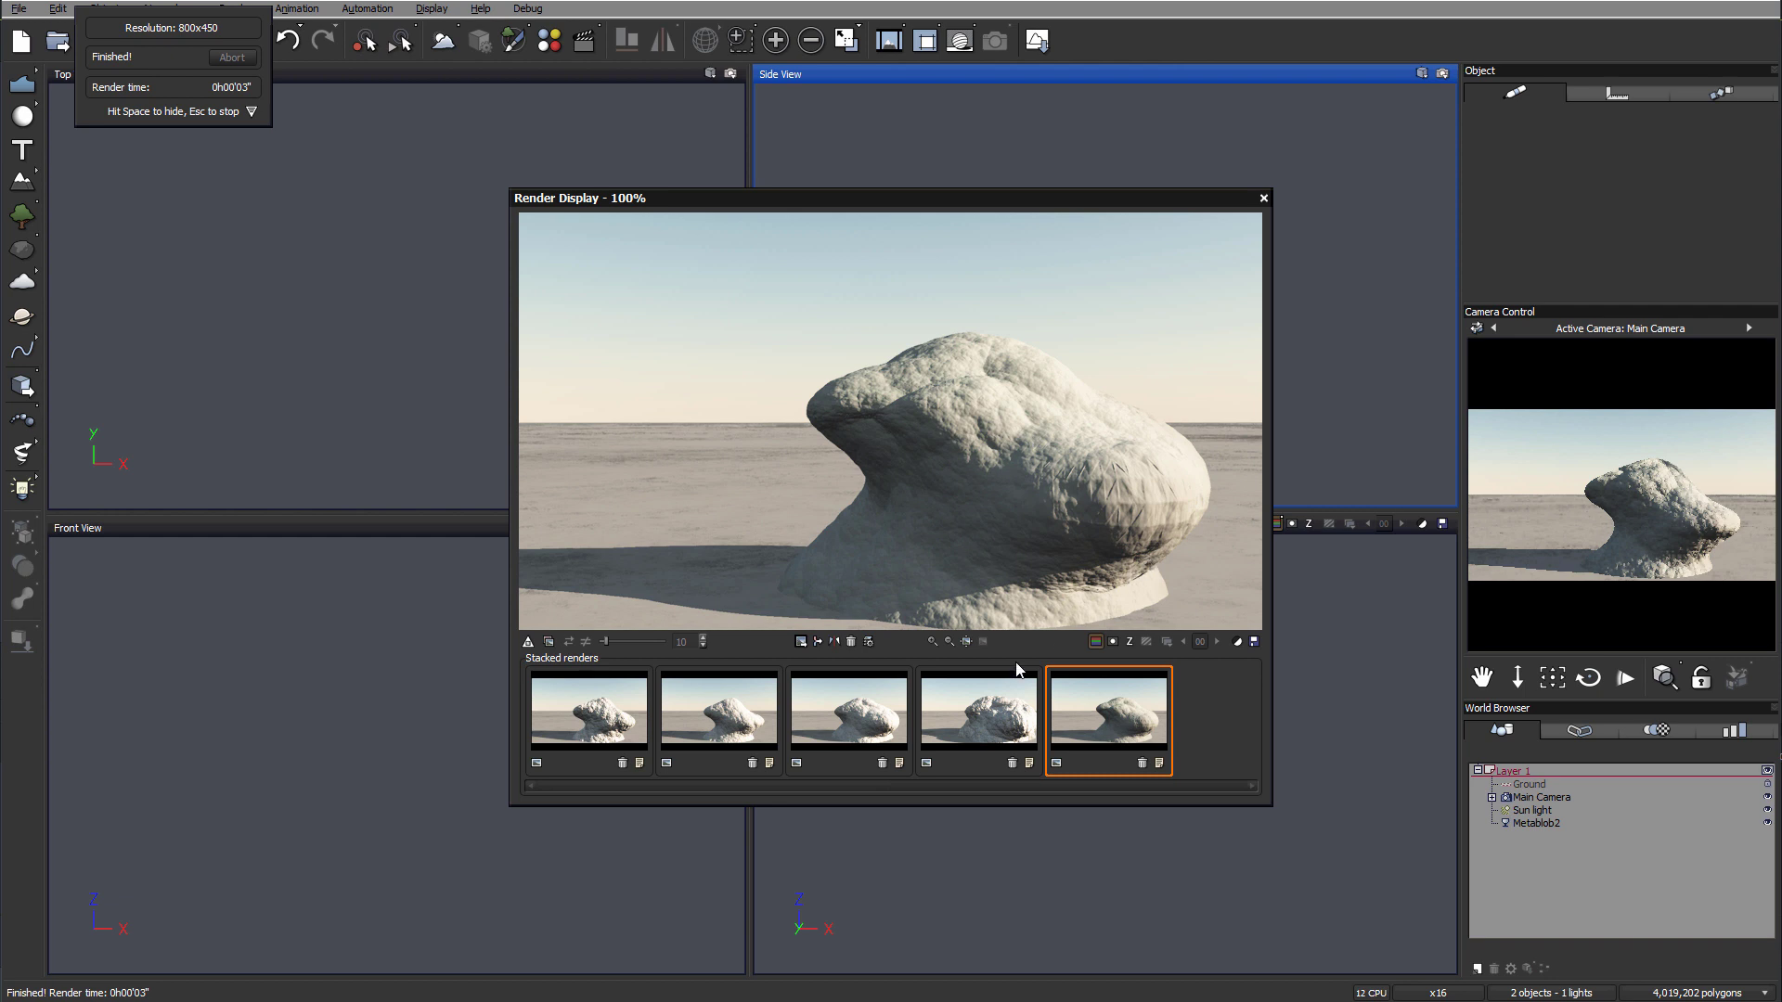
- Compare the fourth, third and latest stacked rock renders, then close the Render Display
{"action": "left_click", "coordinate": [995, 712]}
{"action": "left_click", "coordinate": [857, 711]}
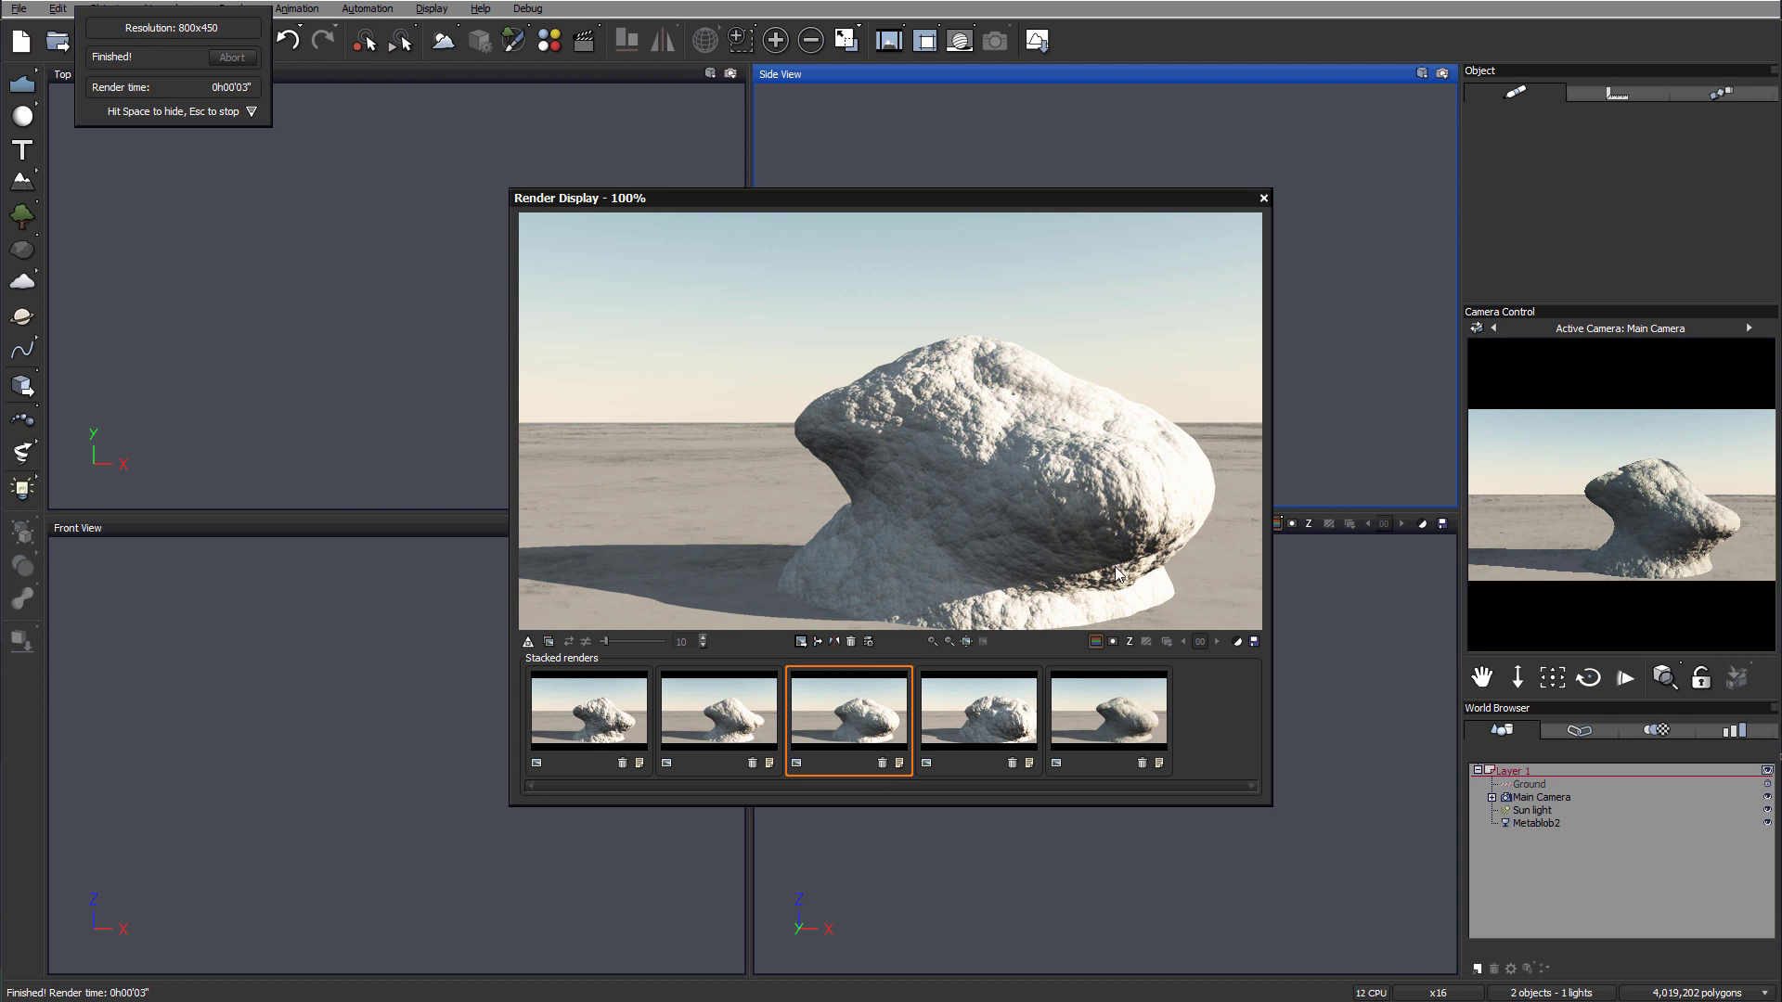
{"action": "left_click", "coordinate": [1078, 710]}
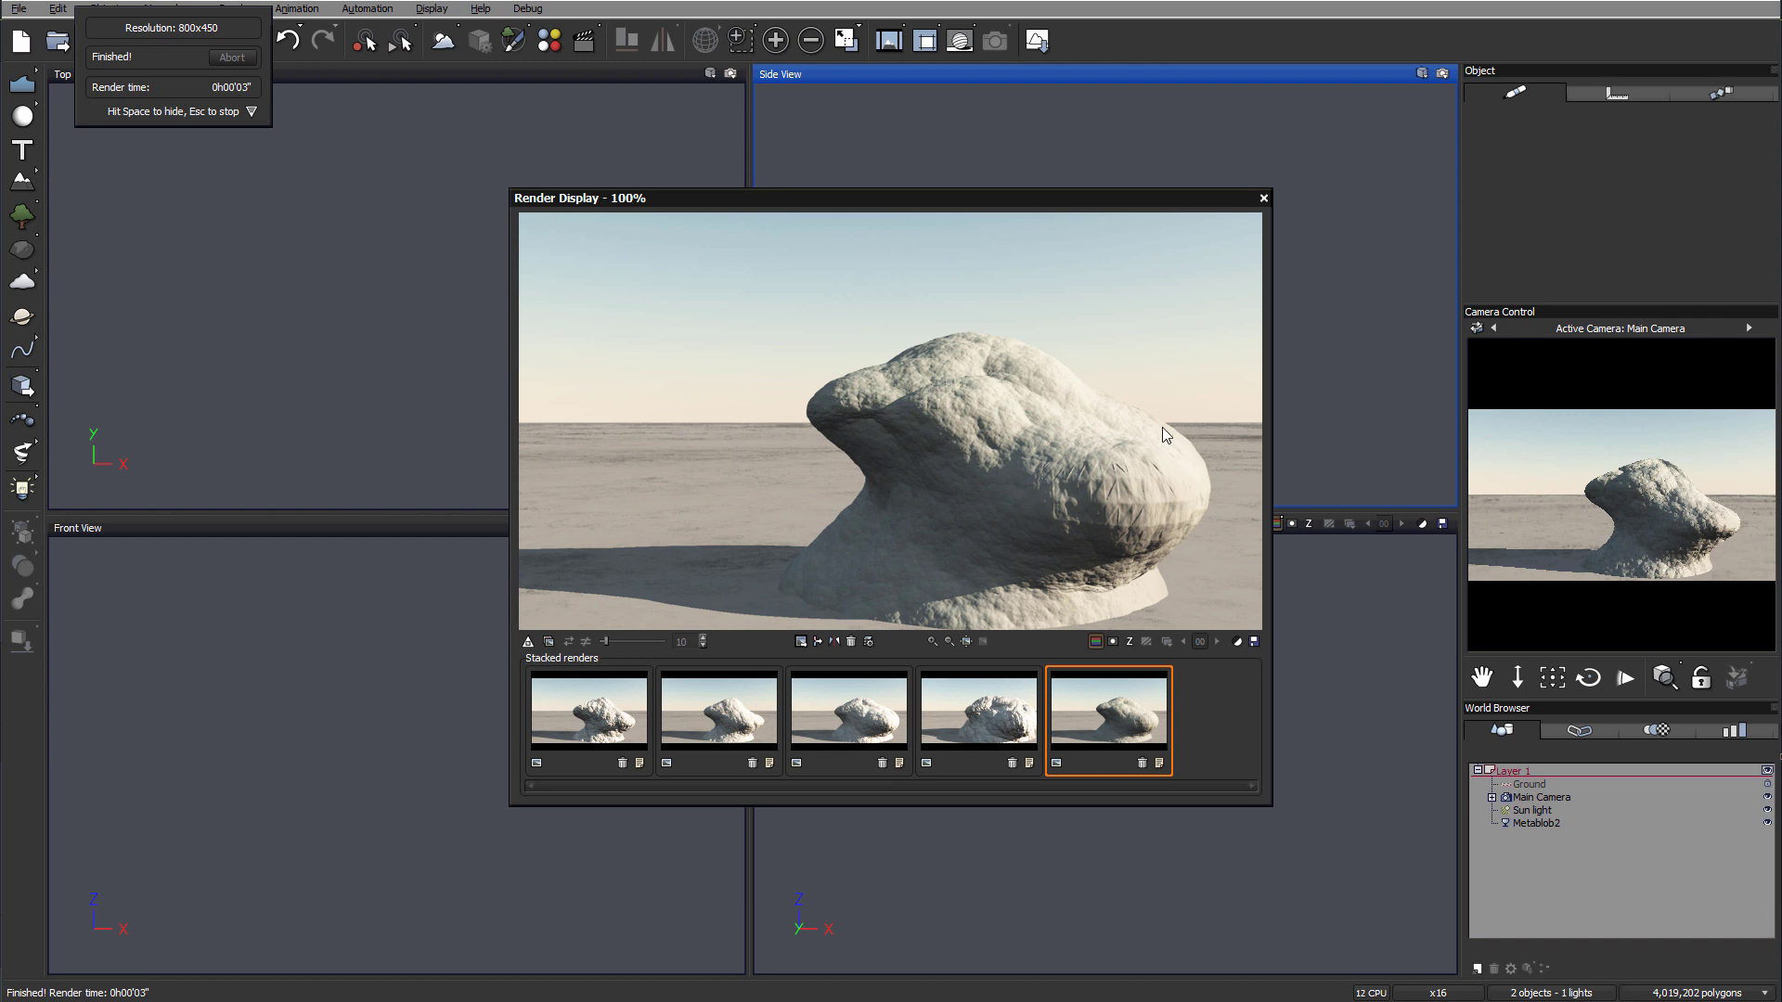
{"action": "left_click", "coordinate": [1263, 199]}
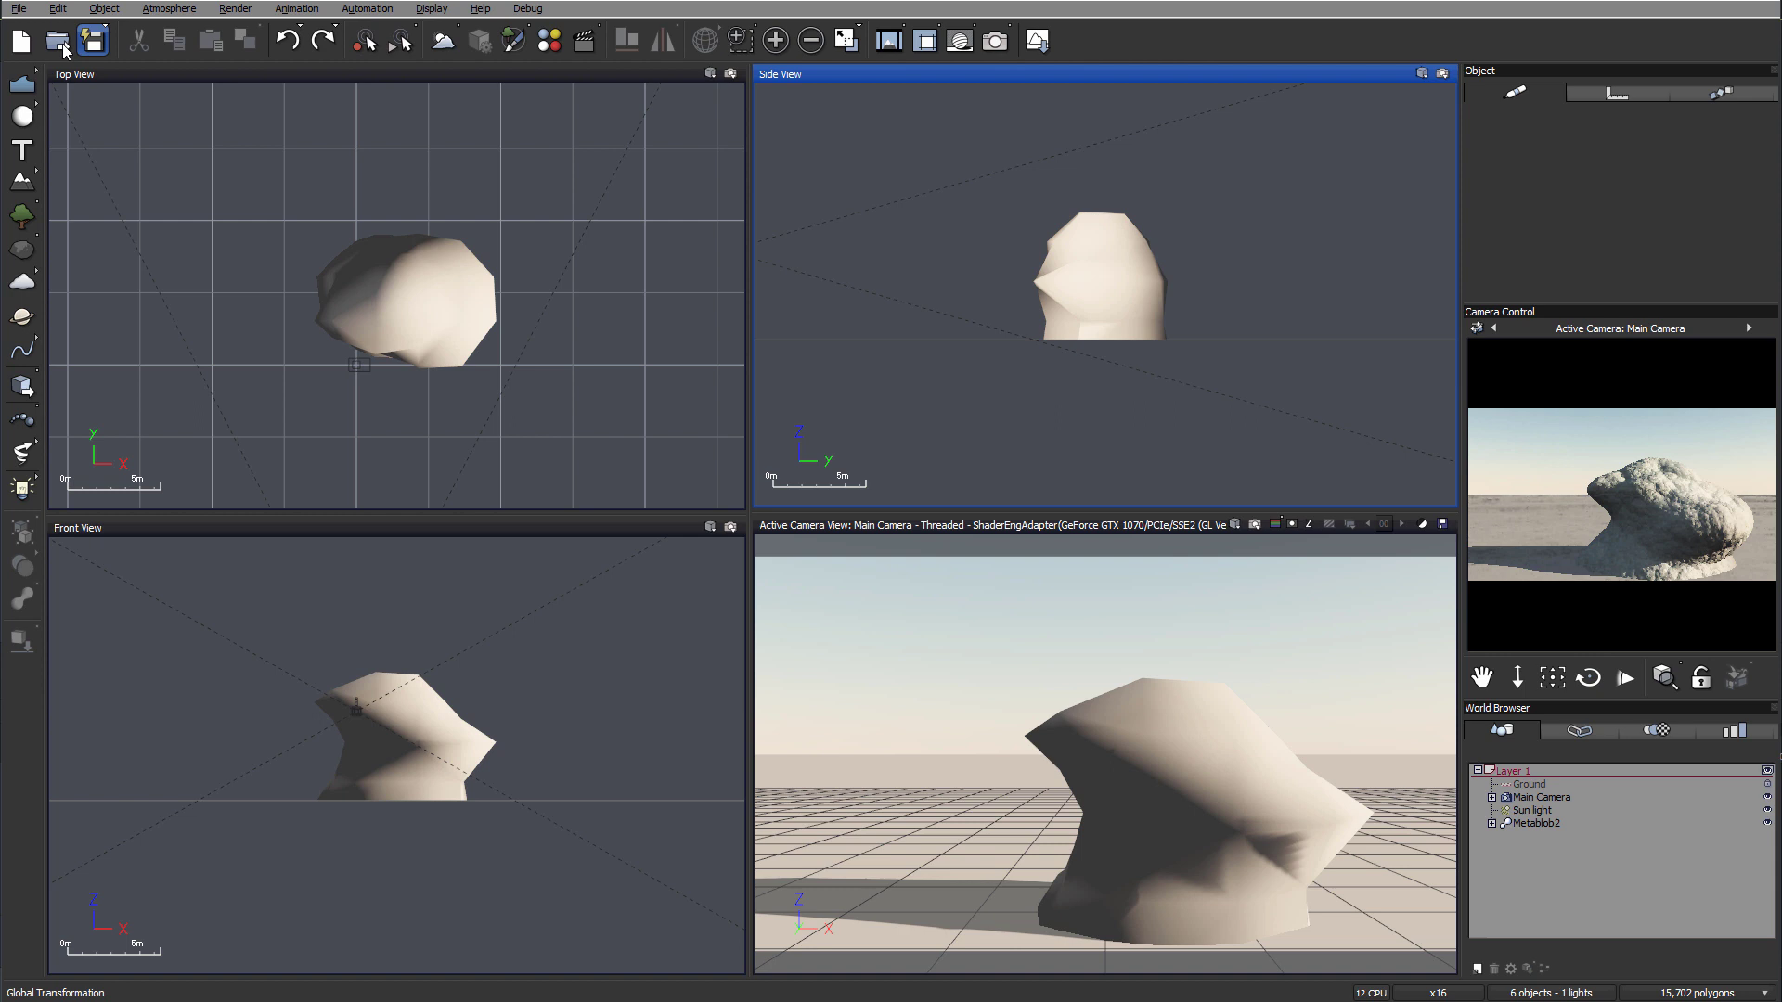
- Save the scene and select Metablob2 in the World Browser
{"action": "left_click", "coordinate": [92, 40]}
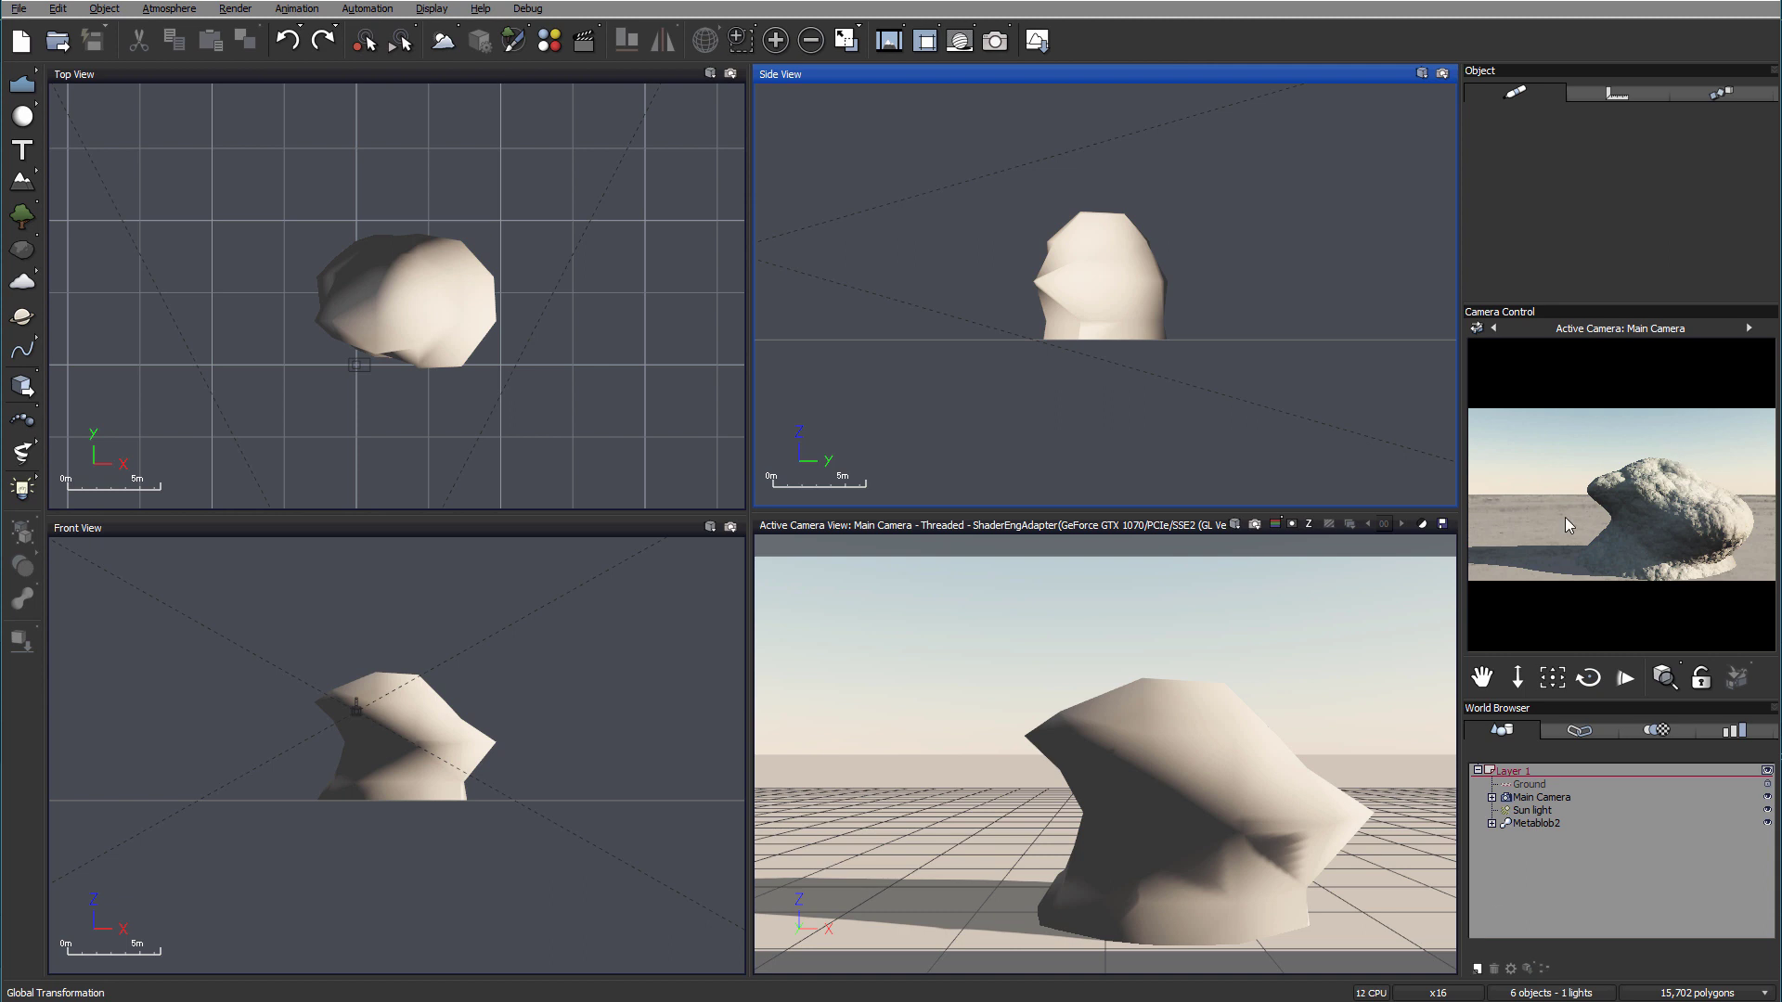
{"action": "left_click", "coordinate": [1540, 823]}
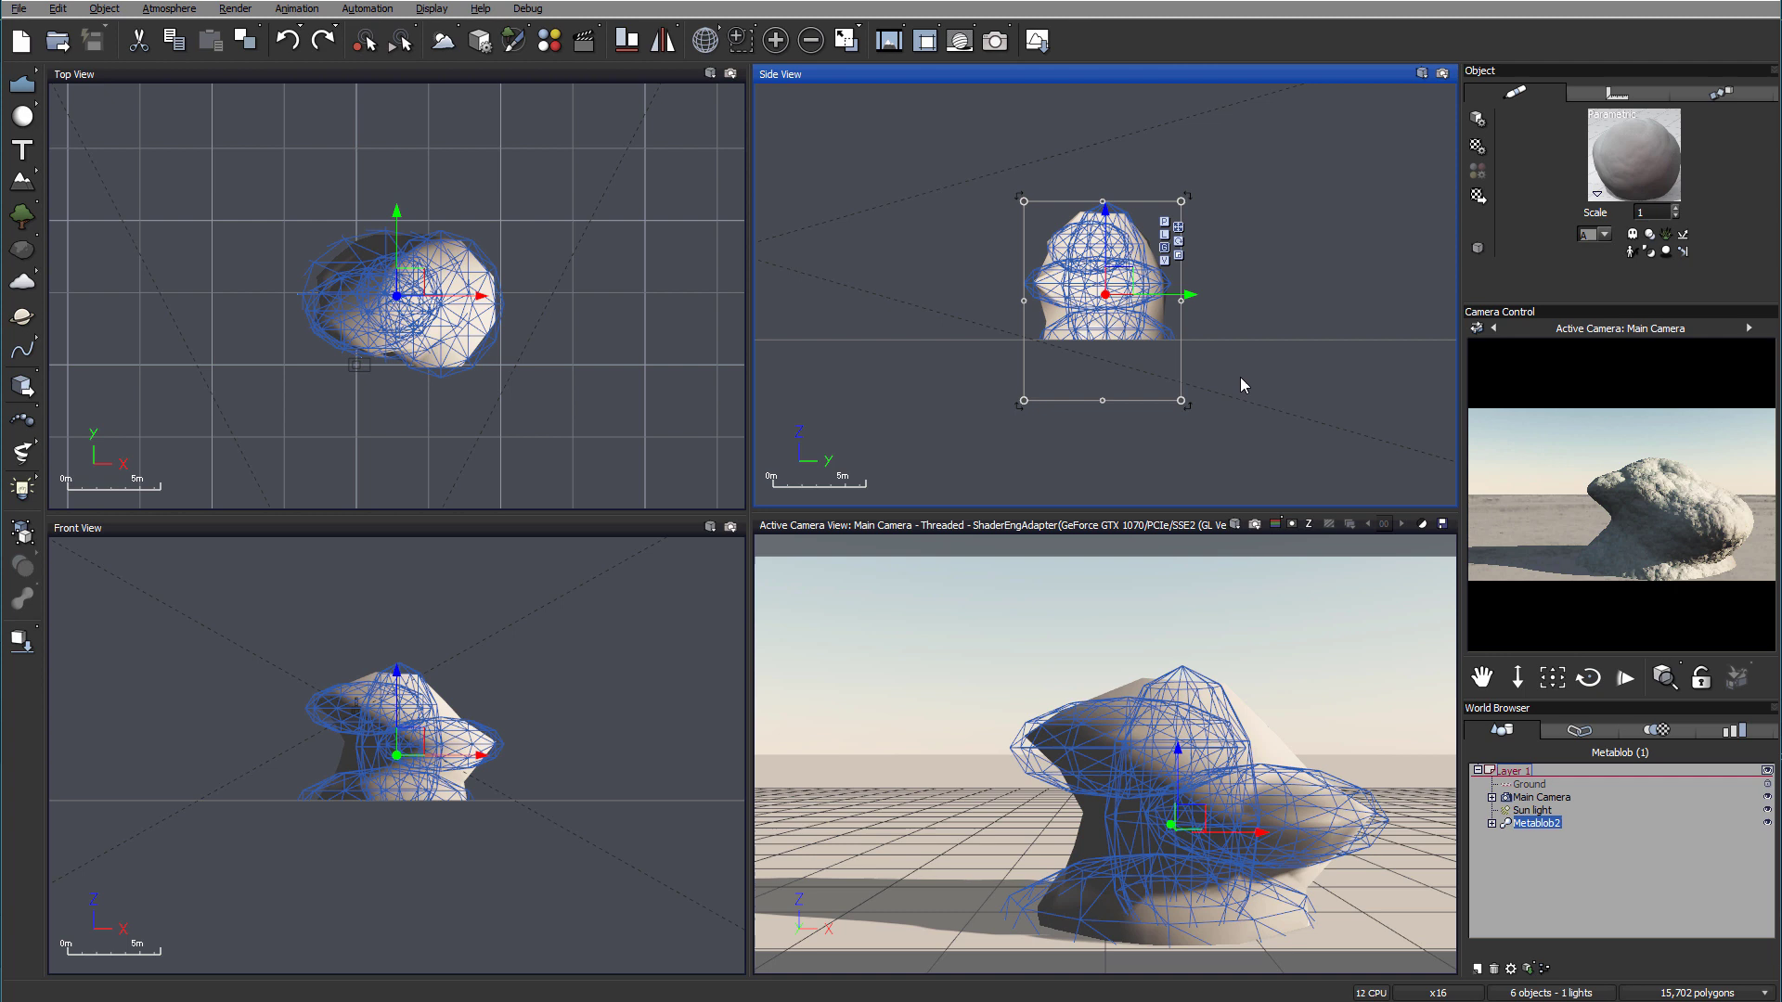
- Add an EcoSystem/Particles layer to the Flat White material and open the Plants browser from General
{"action": "double_click", "coordinate": [1651, 136]}
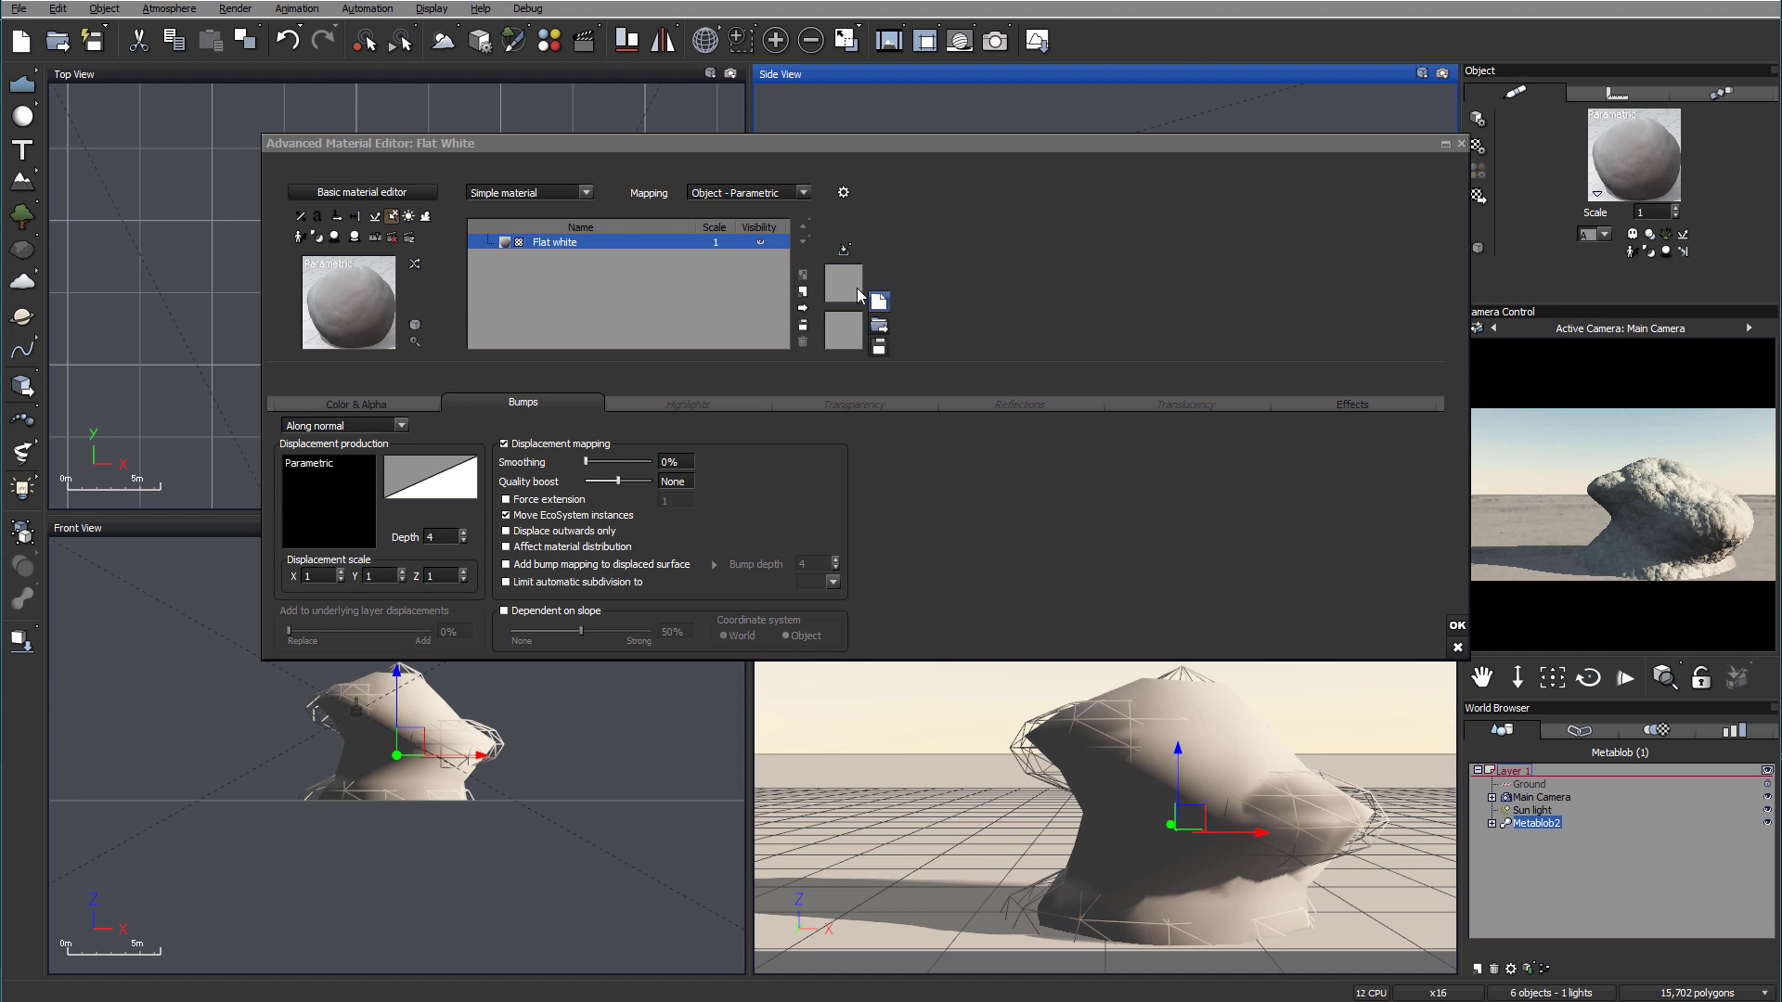
{"action": "left_click", "coordinate": [804, 292]}
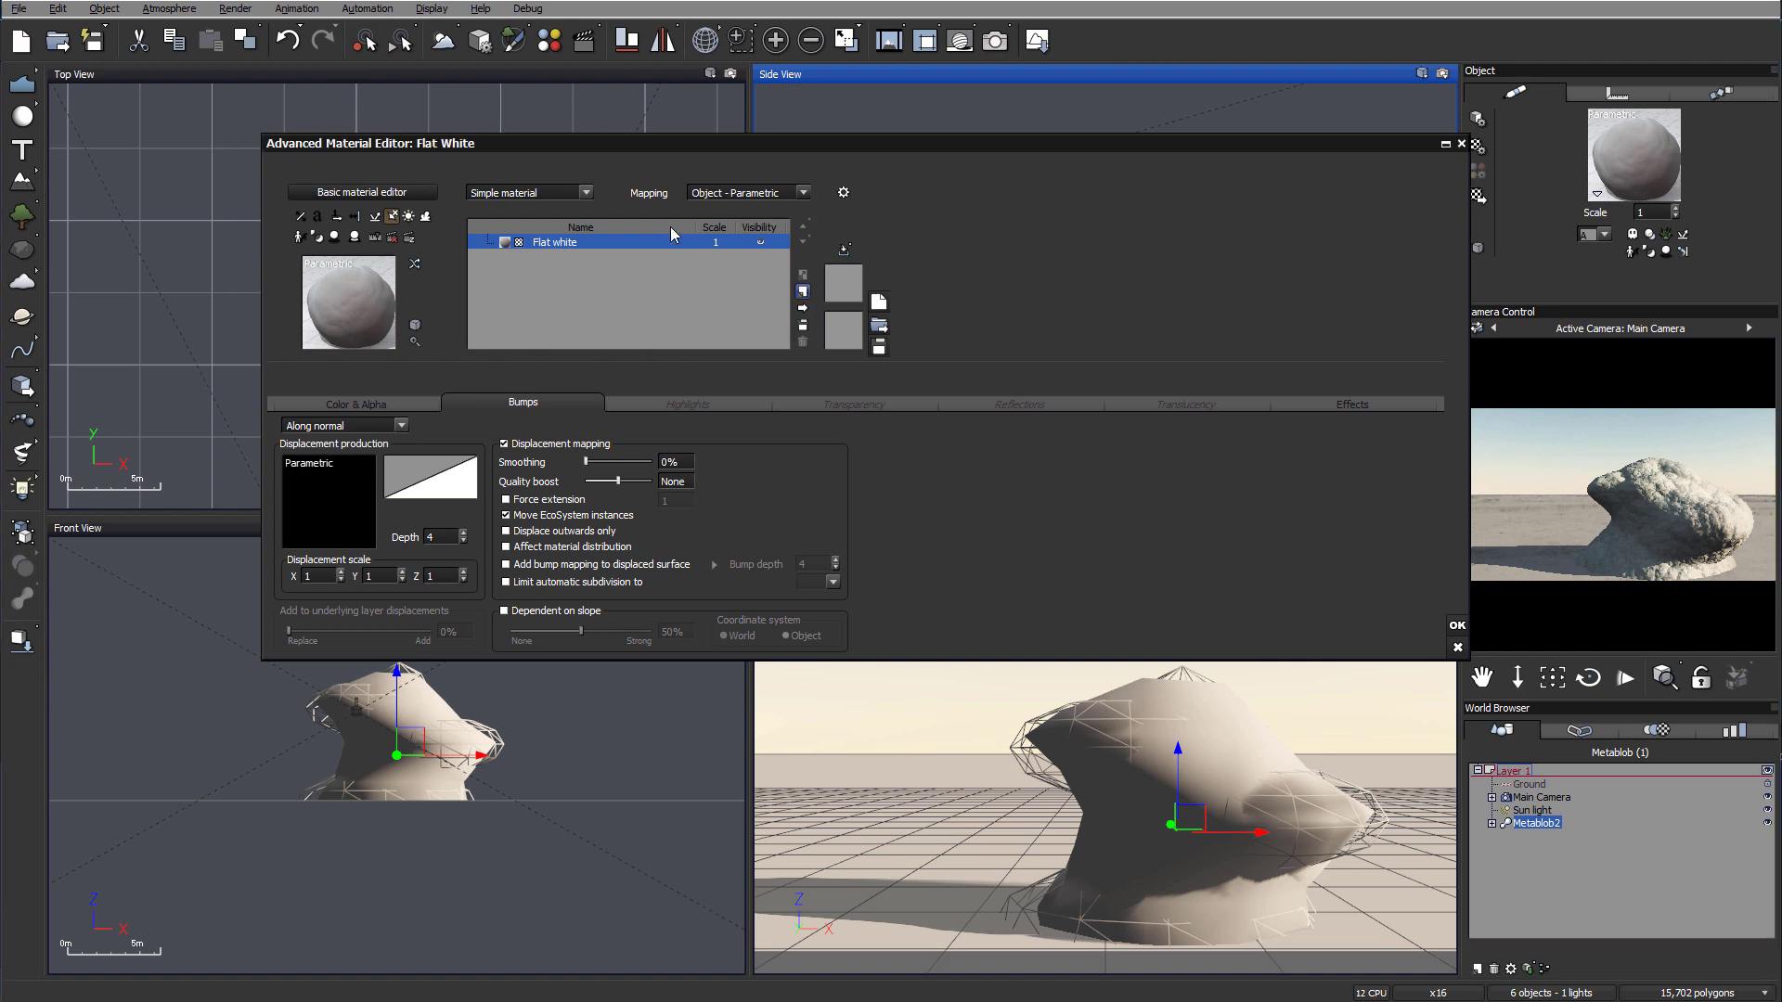
{"action": "left_click", "coordinate": [586, 192]}
{"action": "left_click", "coordinate": [519, 243]}
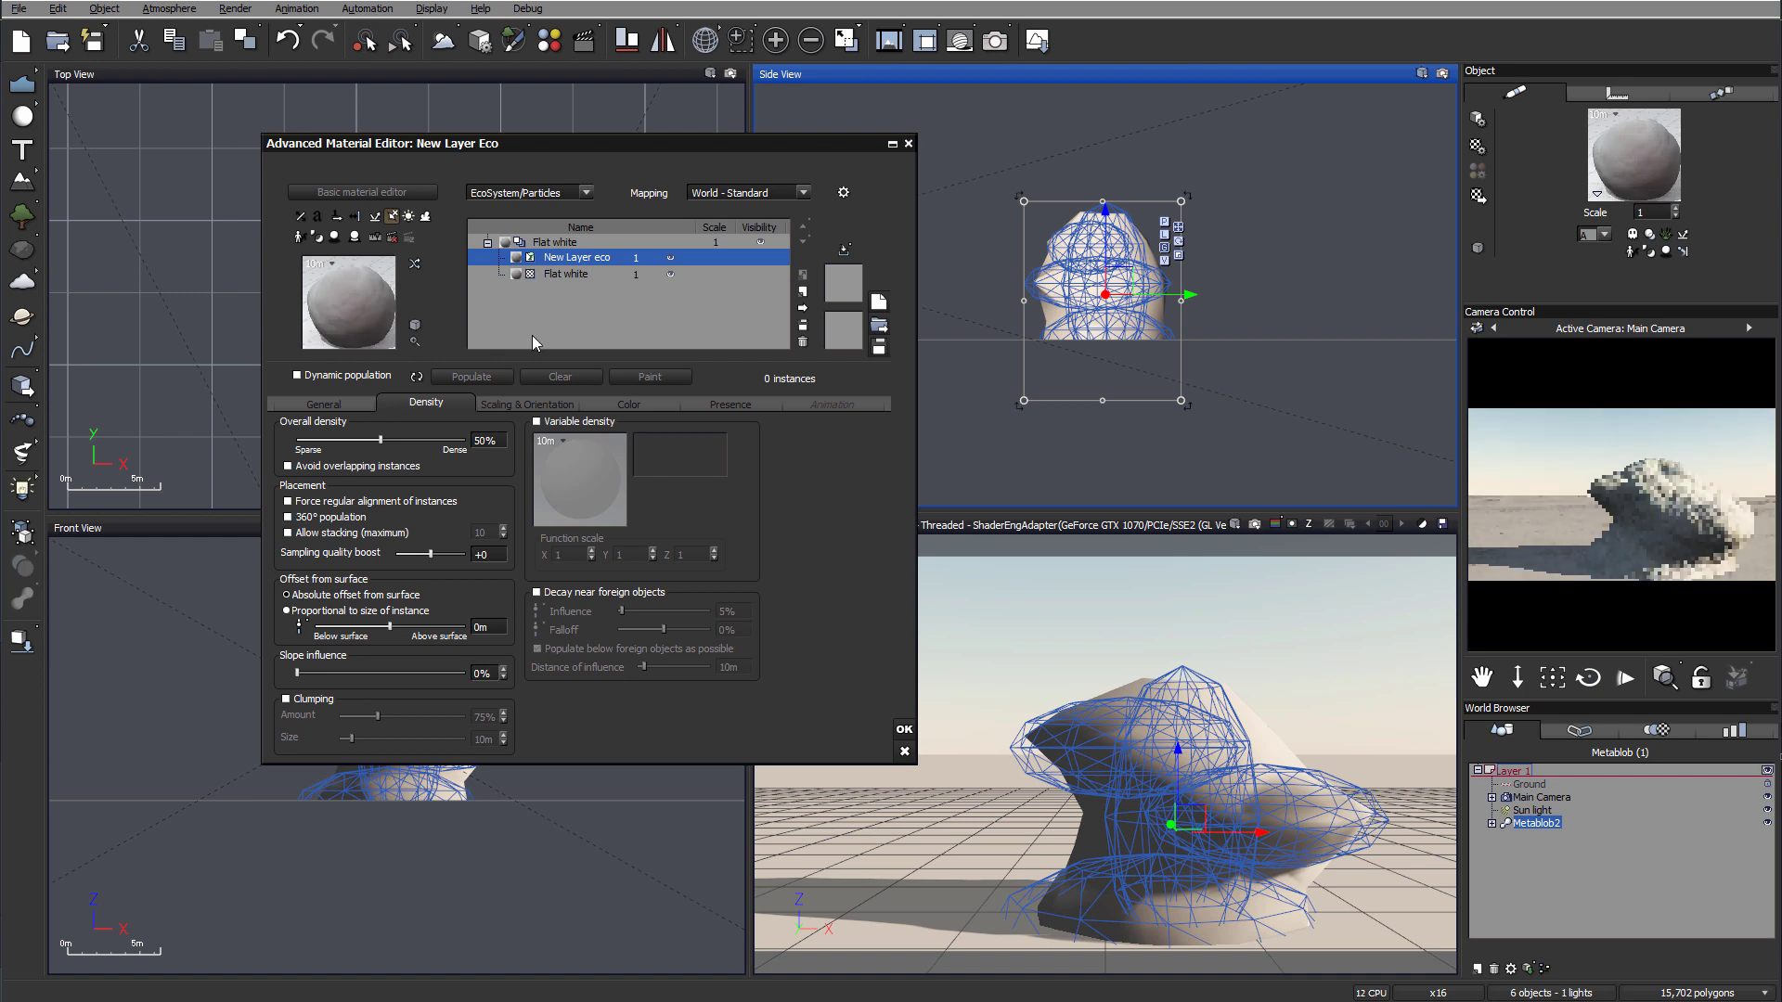
{"action": "left_click", "coordinate": [338, 410]}
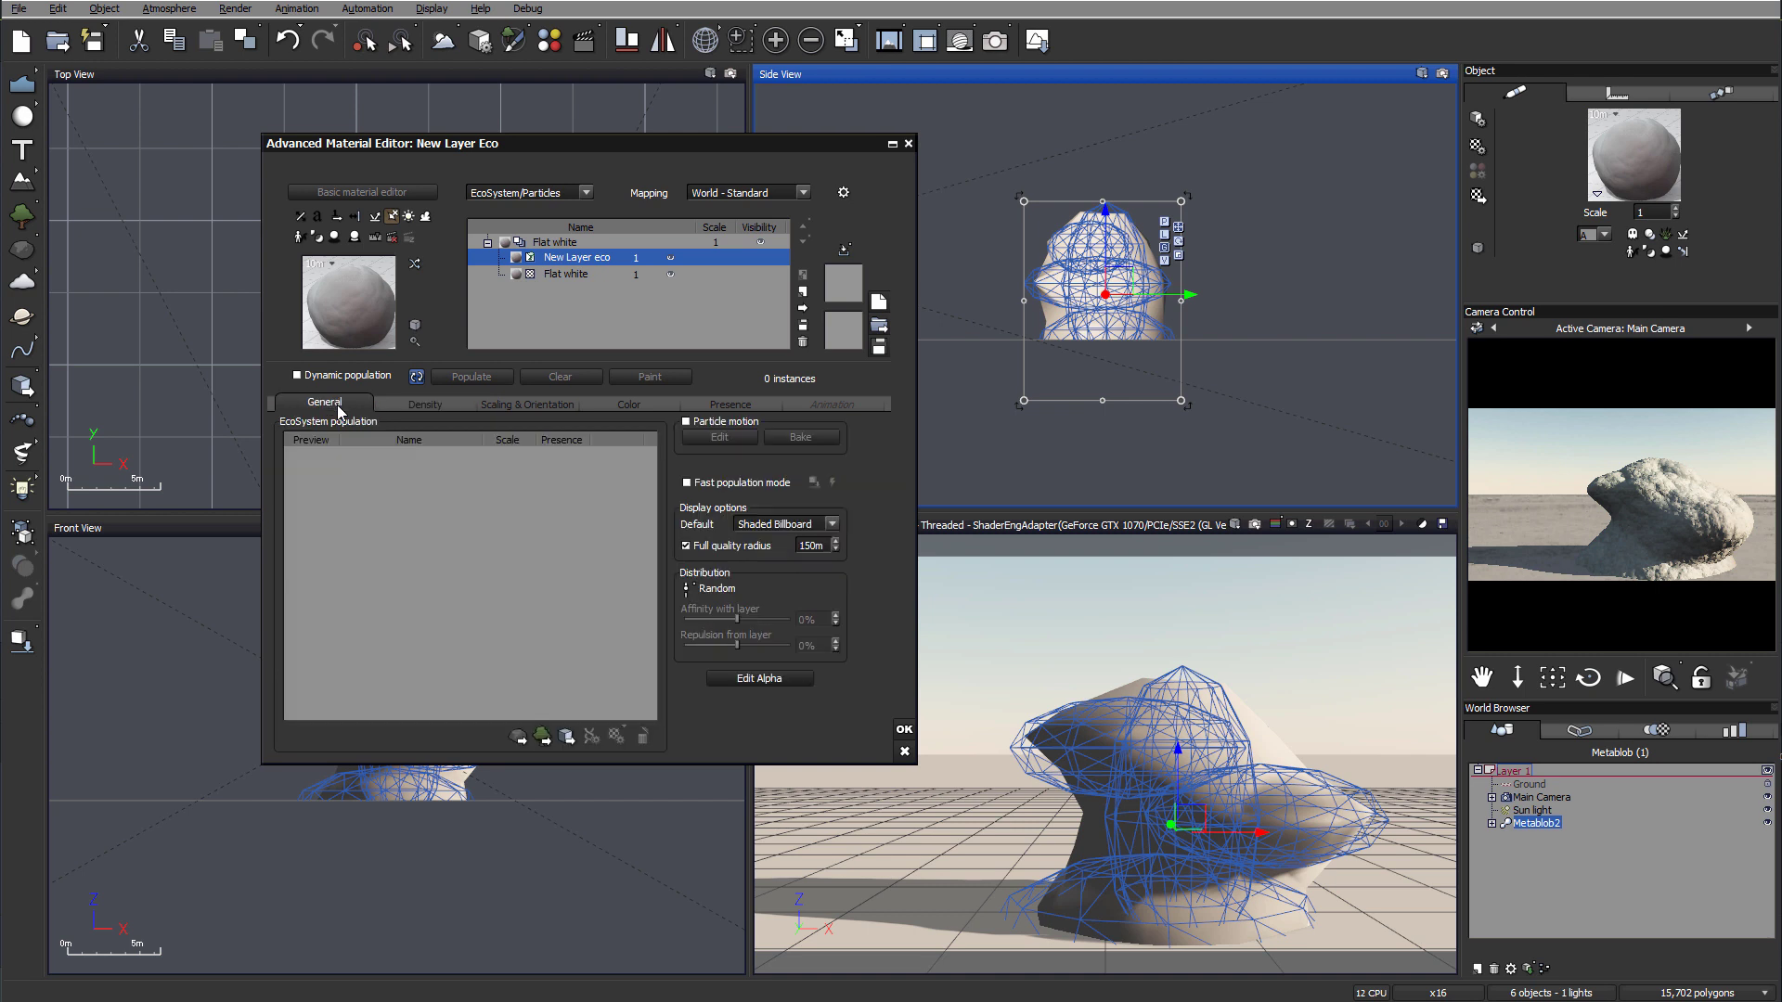
{"action": "left_click", "coordinate": [542, 738]}
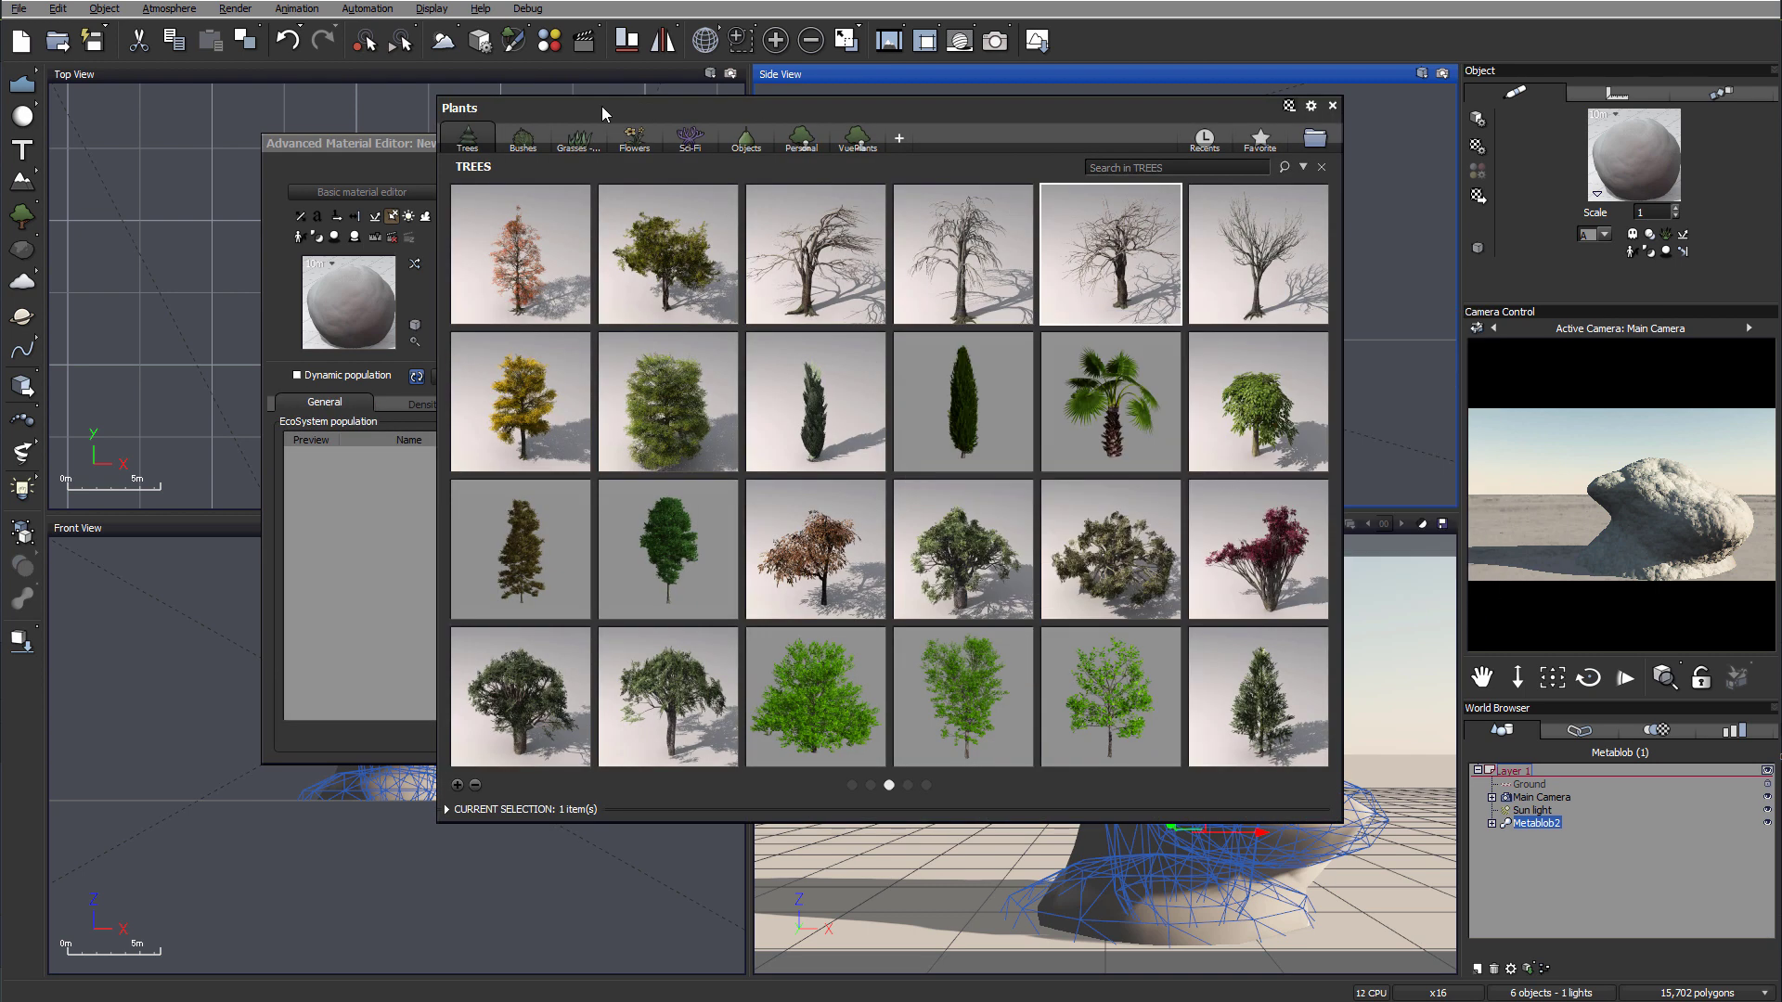
- Add Bunch of Grass with the 'Long, thin mature grass' preset to the EcoSystem population
{"action": "left_click", "coordinate": [568, 141]}
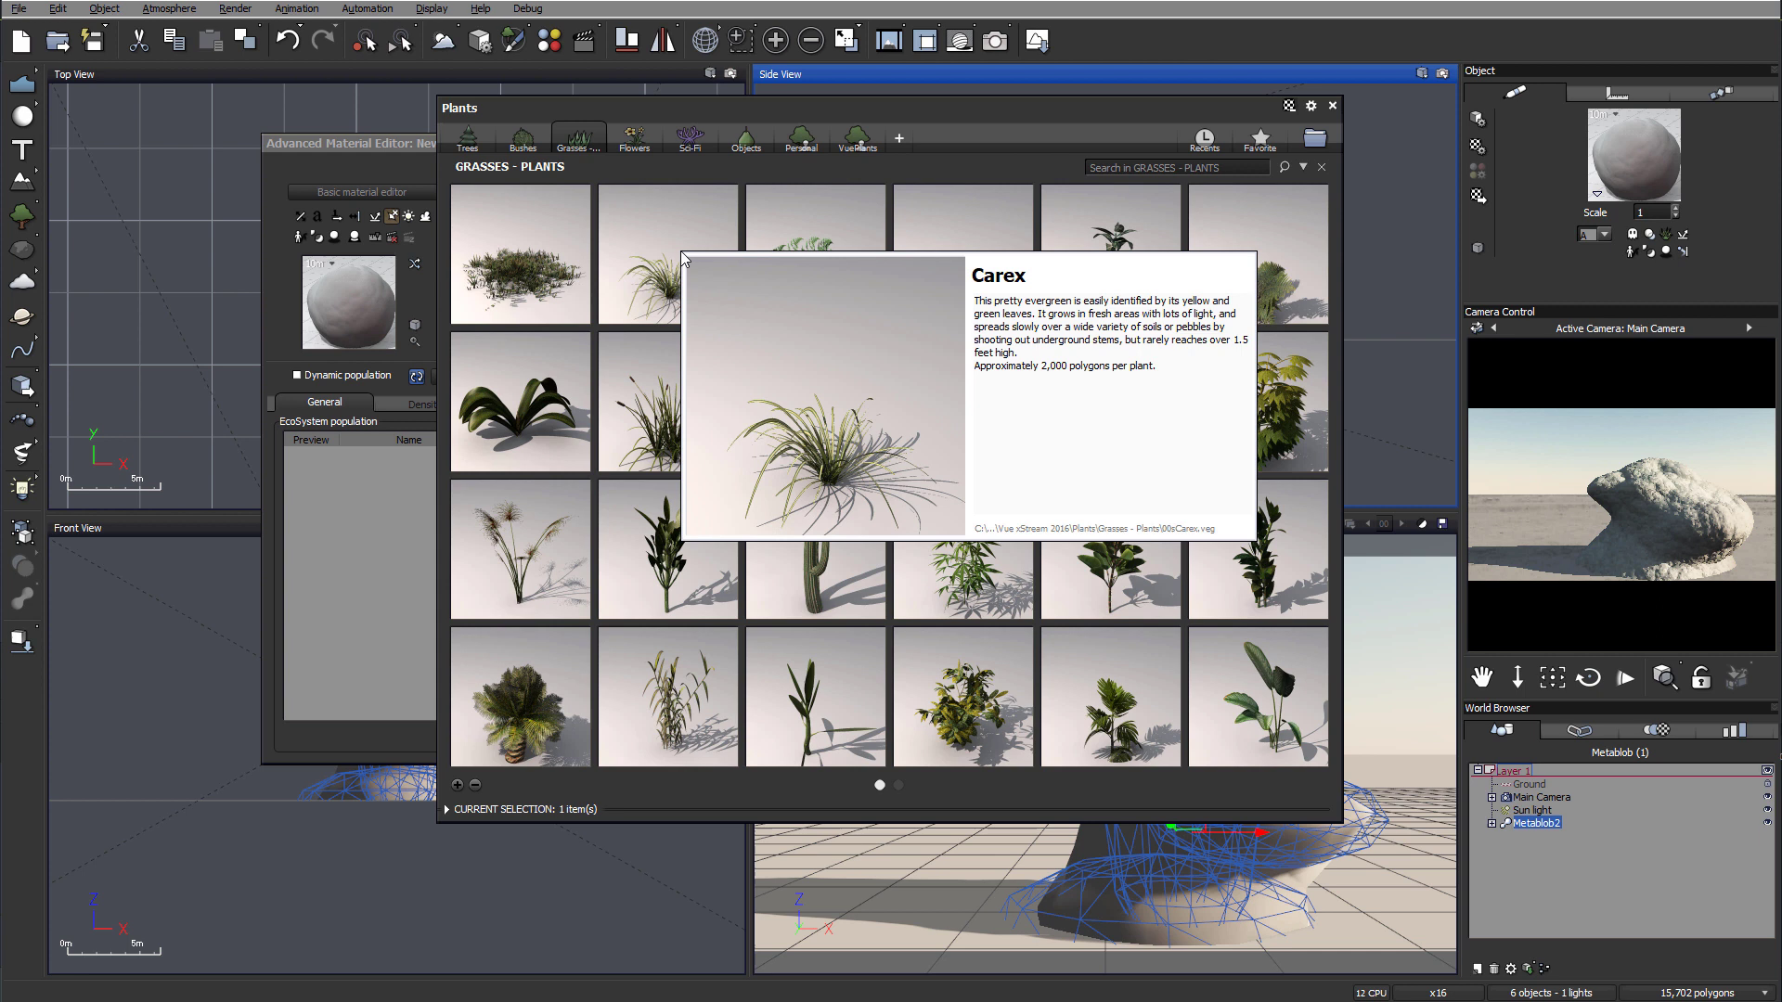
{"action": "scroll", "coordinate": [1134, 575], "scroll_direction": "down", "scroll_amount": 1}
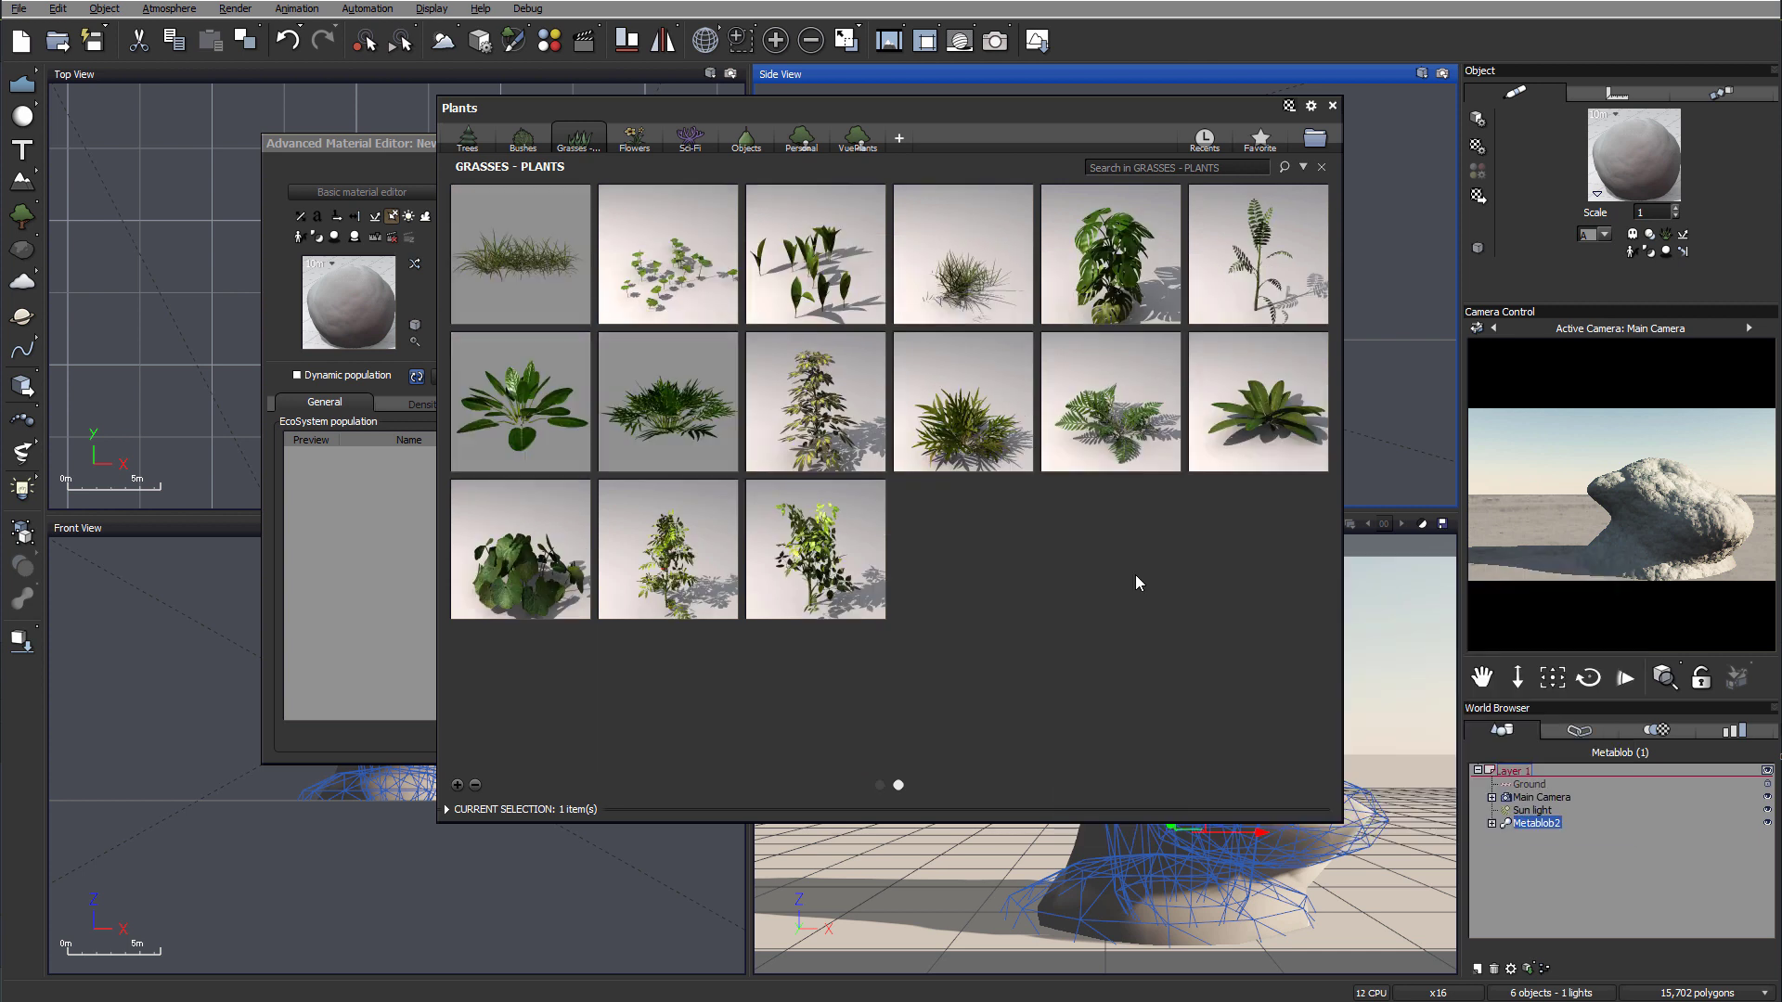
{"action": "double_click", "coordinate": [516, 259]}
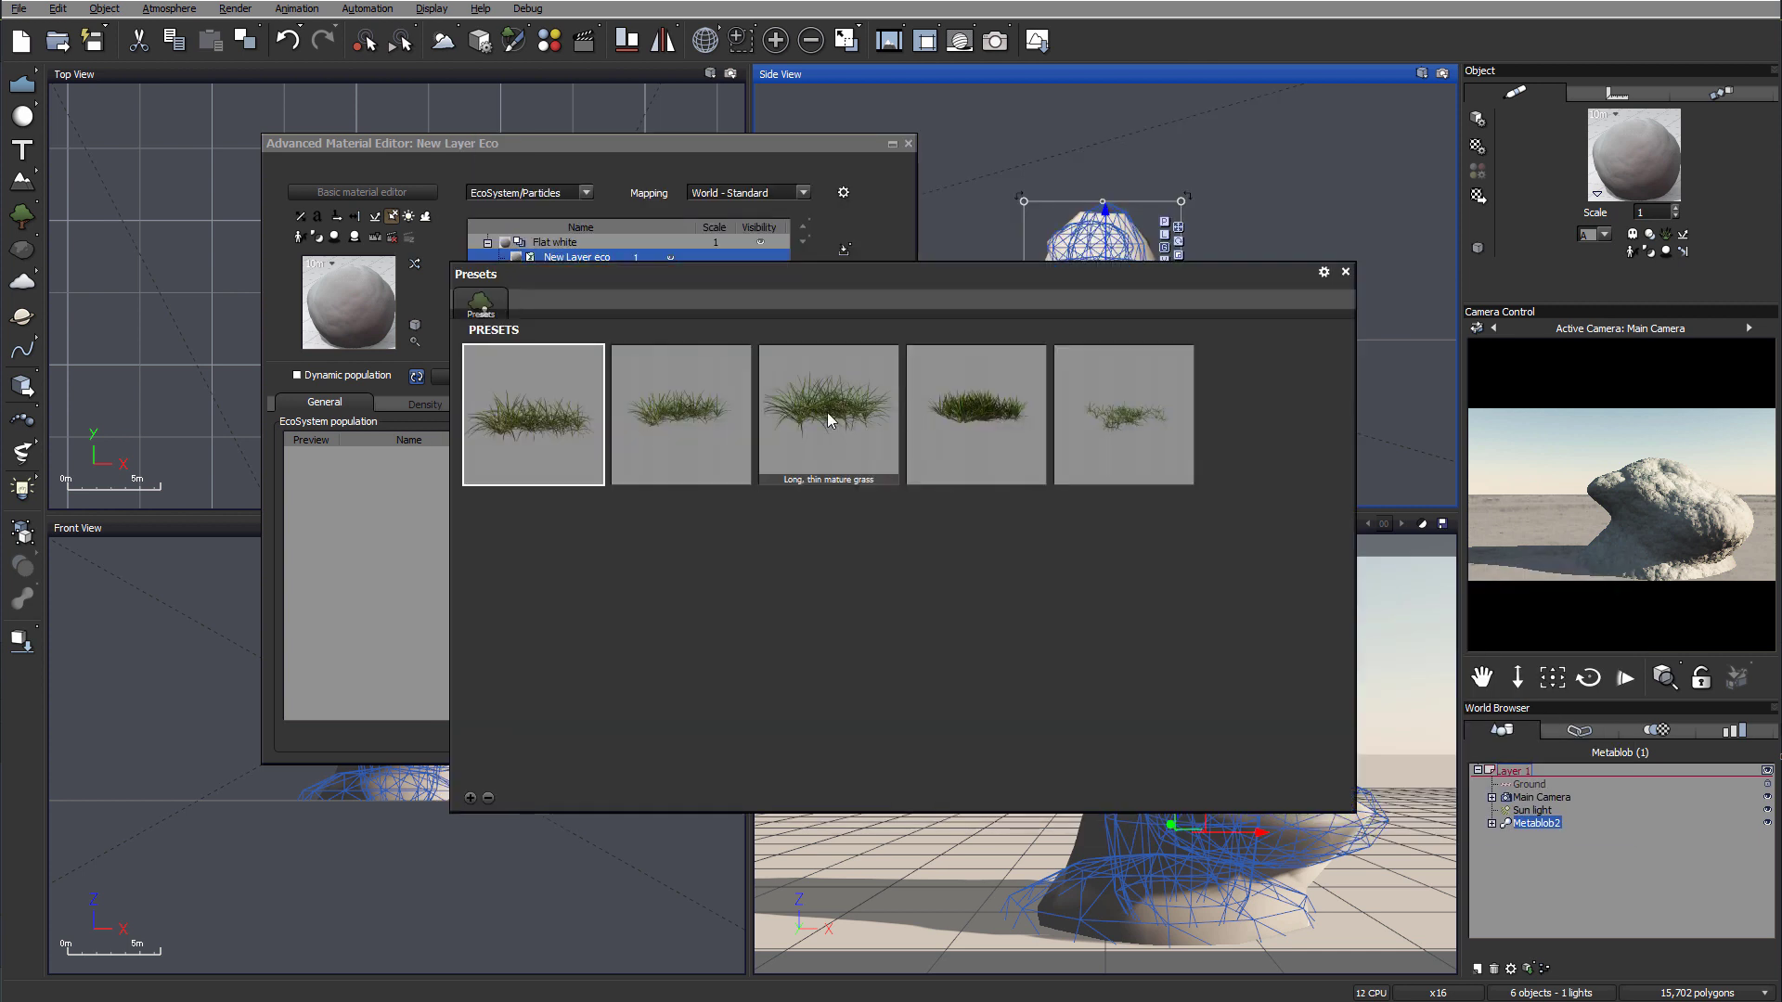
{"action": "double_click", "coordinate": [976, 407]}
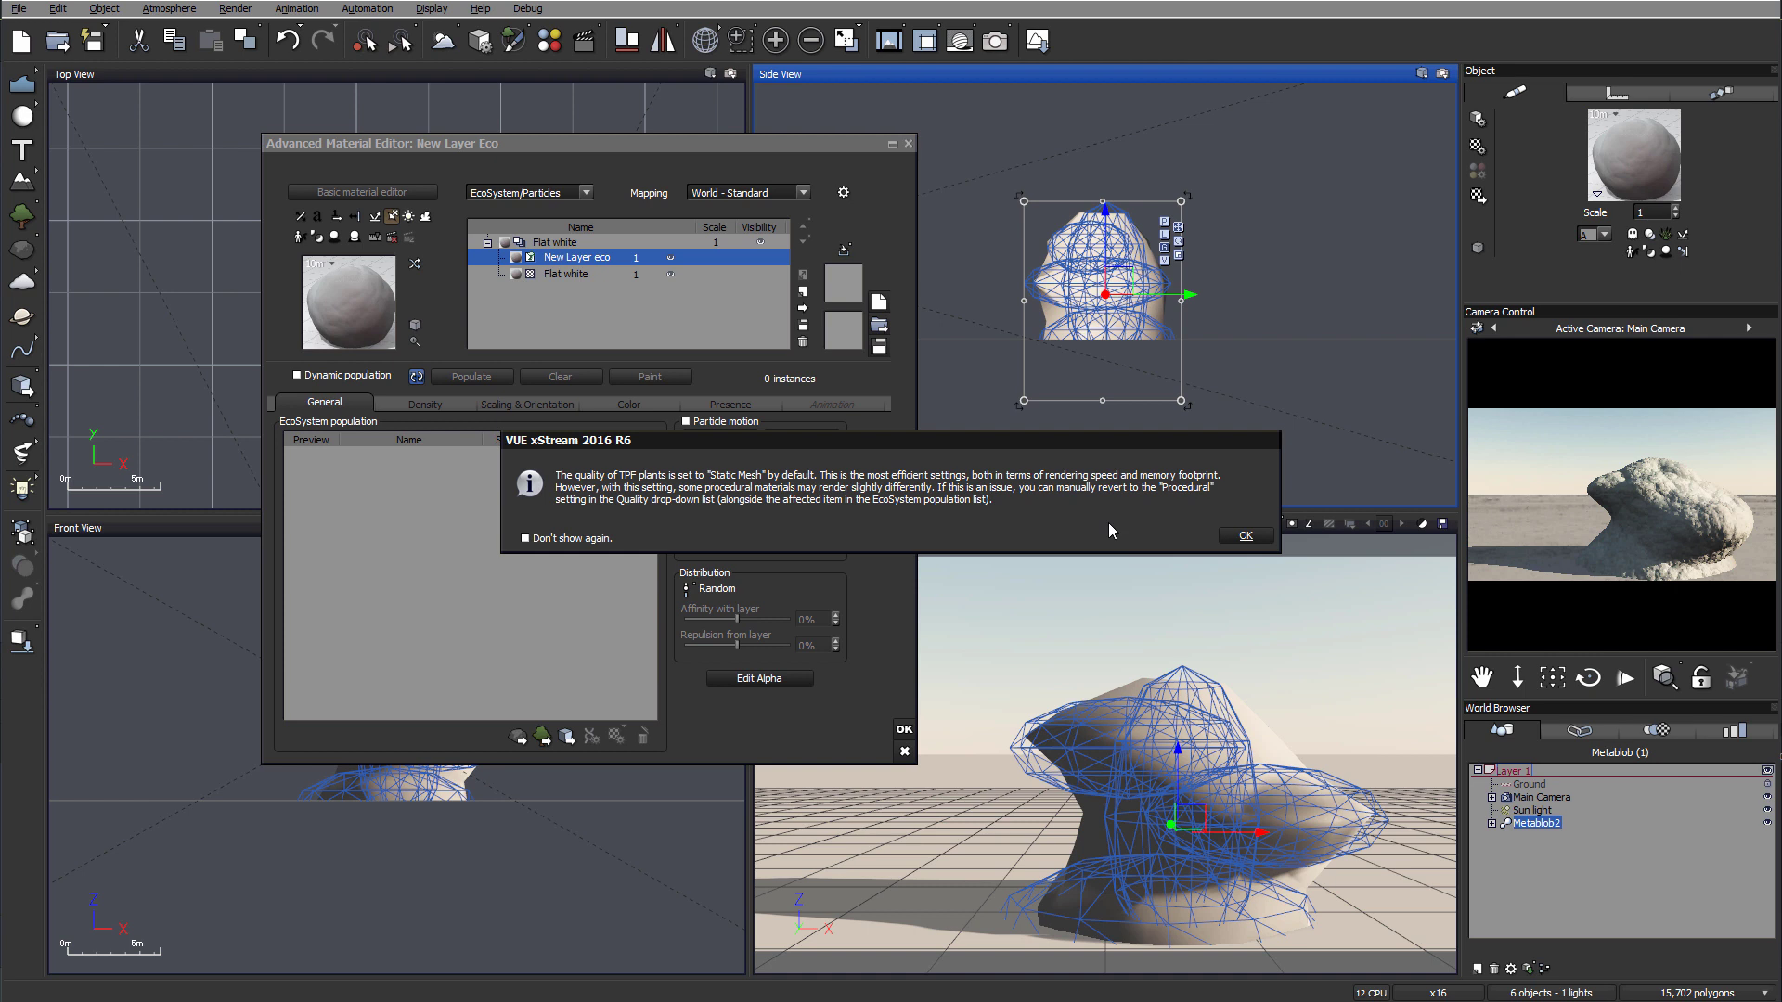
{"action": "left_click", "coordinate": [1245, 535]}
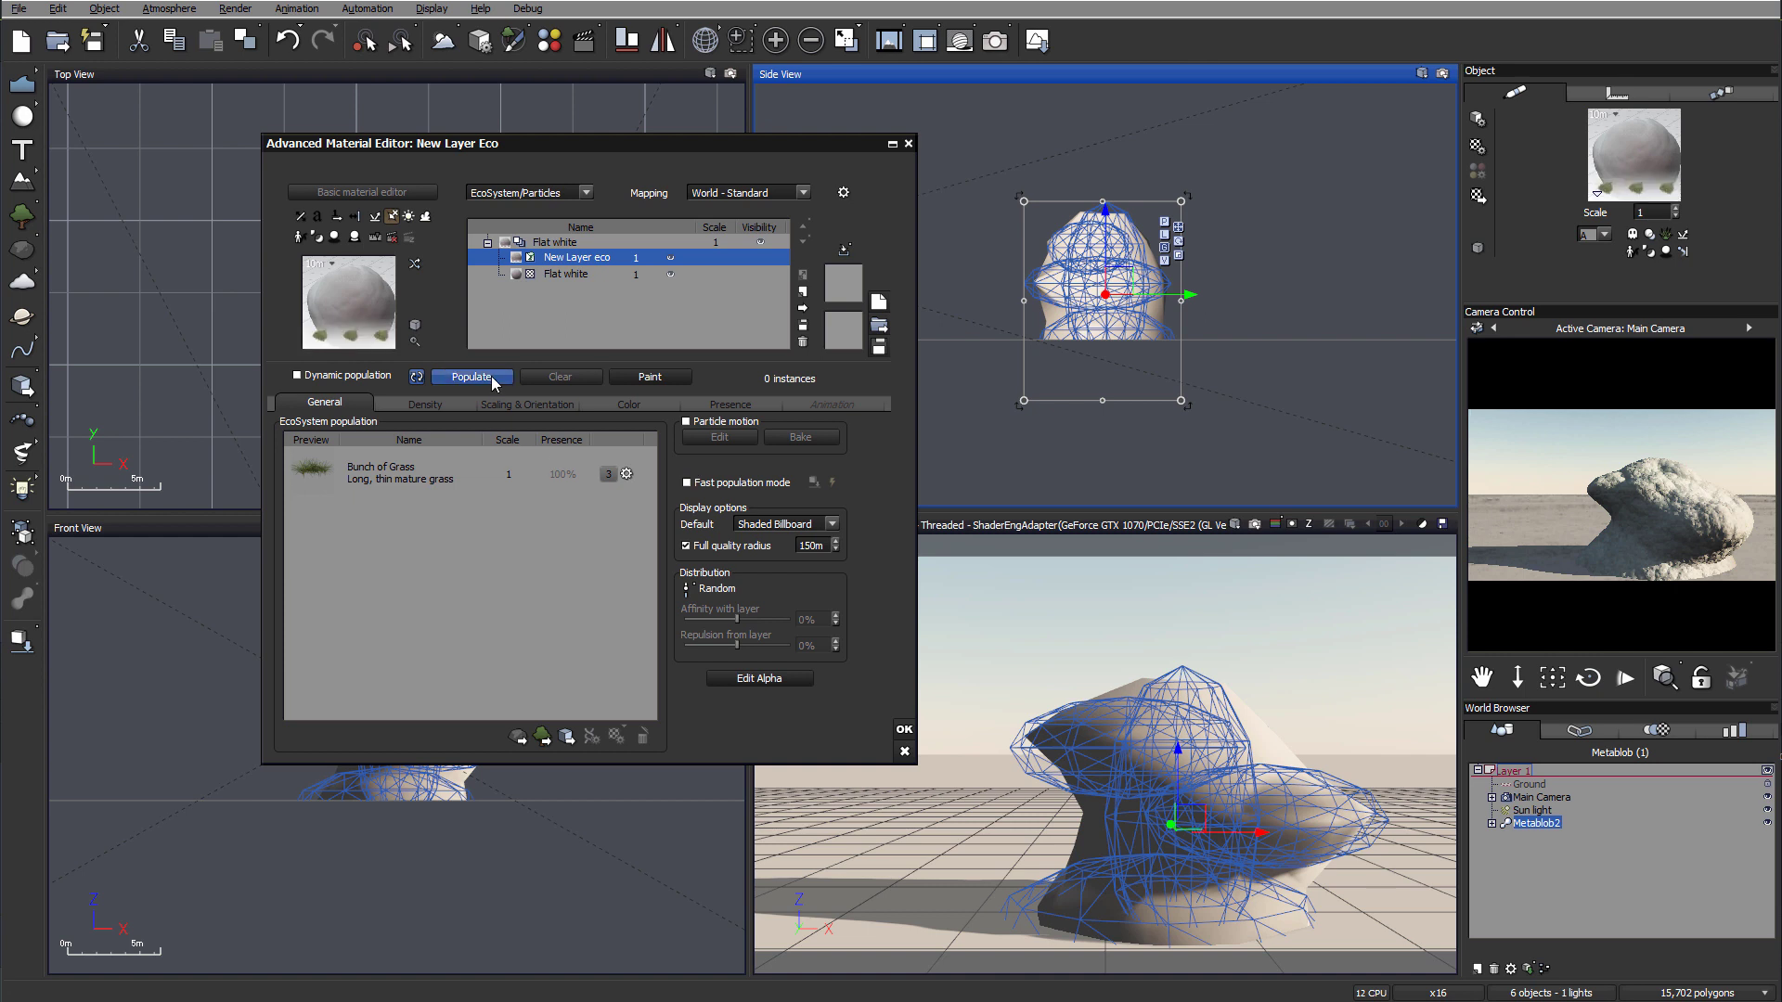
- Populate the rock with 7,665 grass instances and select the Flat white layer
{"action": "left_click", "coordinate": [495, 378]}
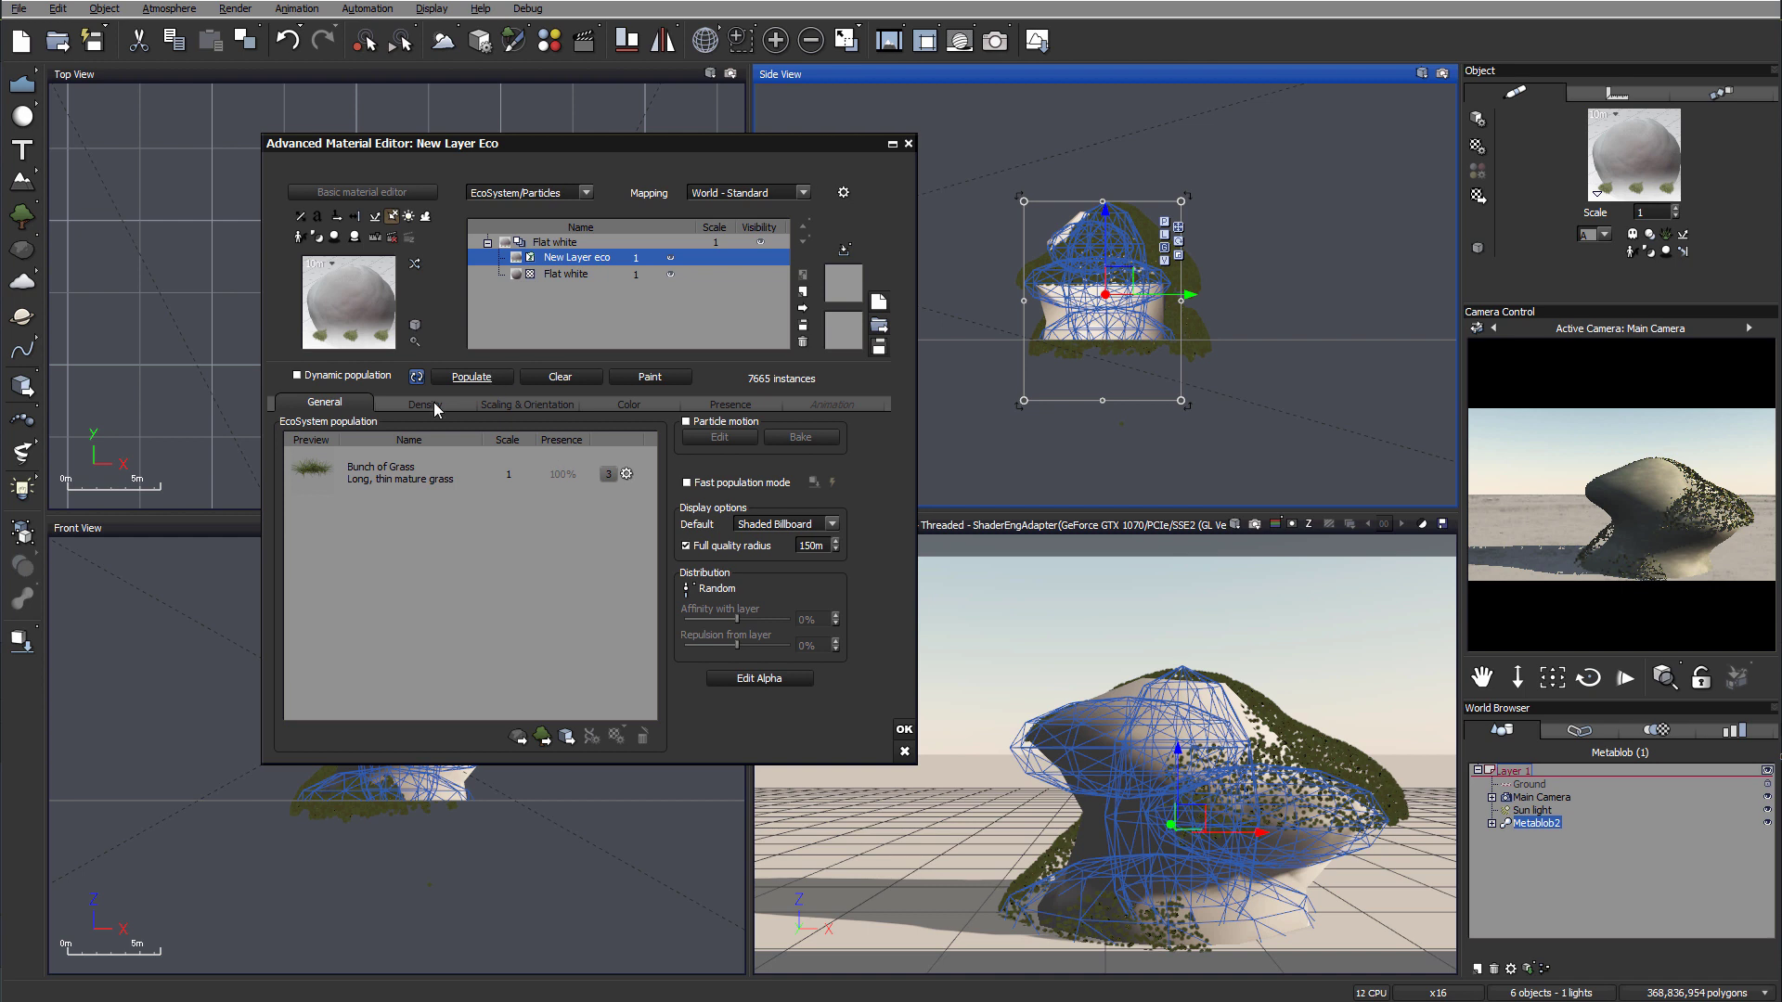
{"action": "left_click", "coordinate": [554, 276]}
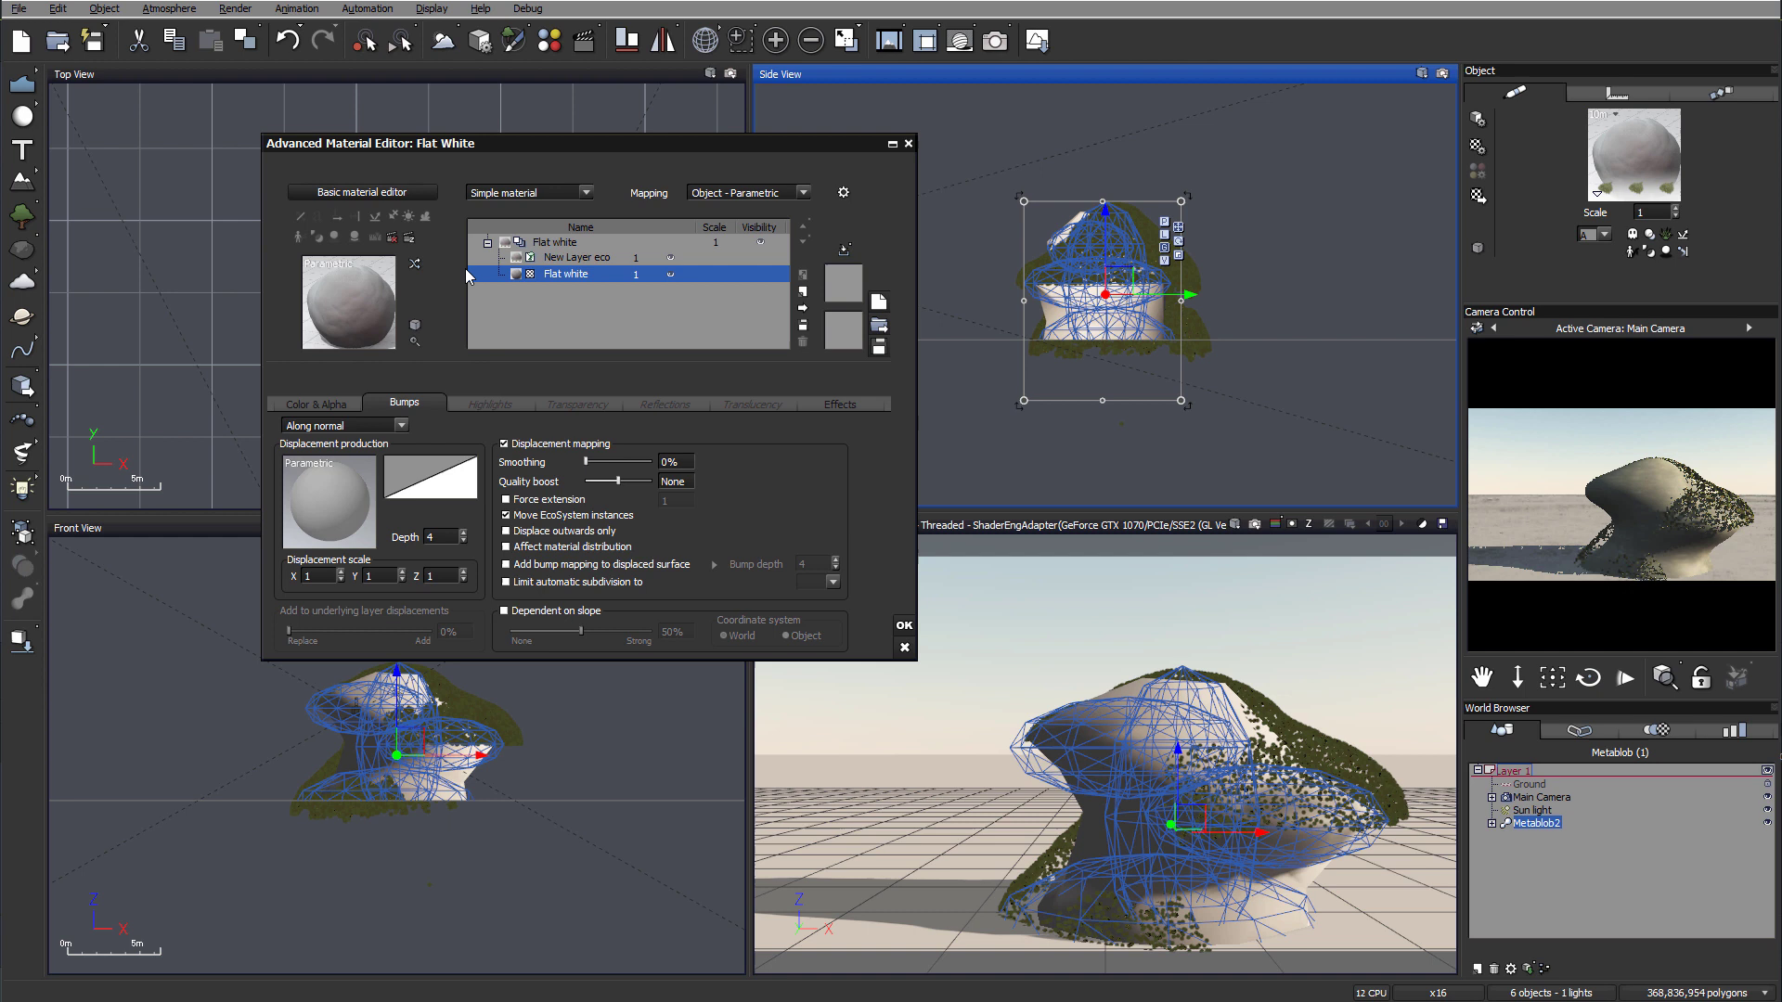
- Confirm the Flat White scale and switch on Affect material distribution under Bumps
{"action": "left_click", "coordinate": [643, 275]}
{"action": "key", "text": "Return"}
{"action": "left_click", "coordinate": [517, 549]}
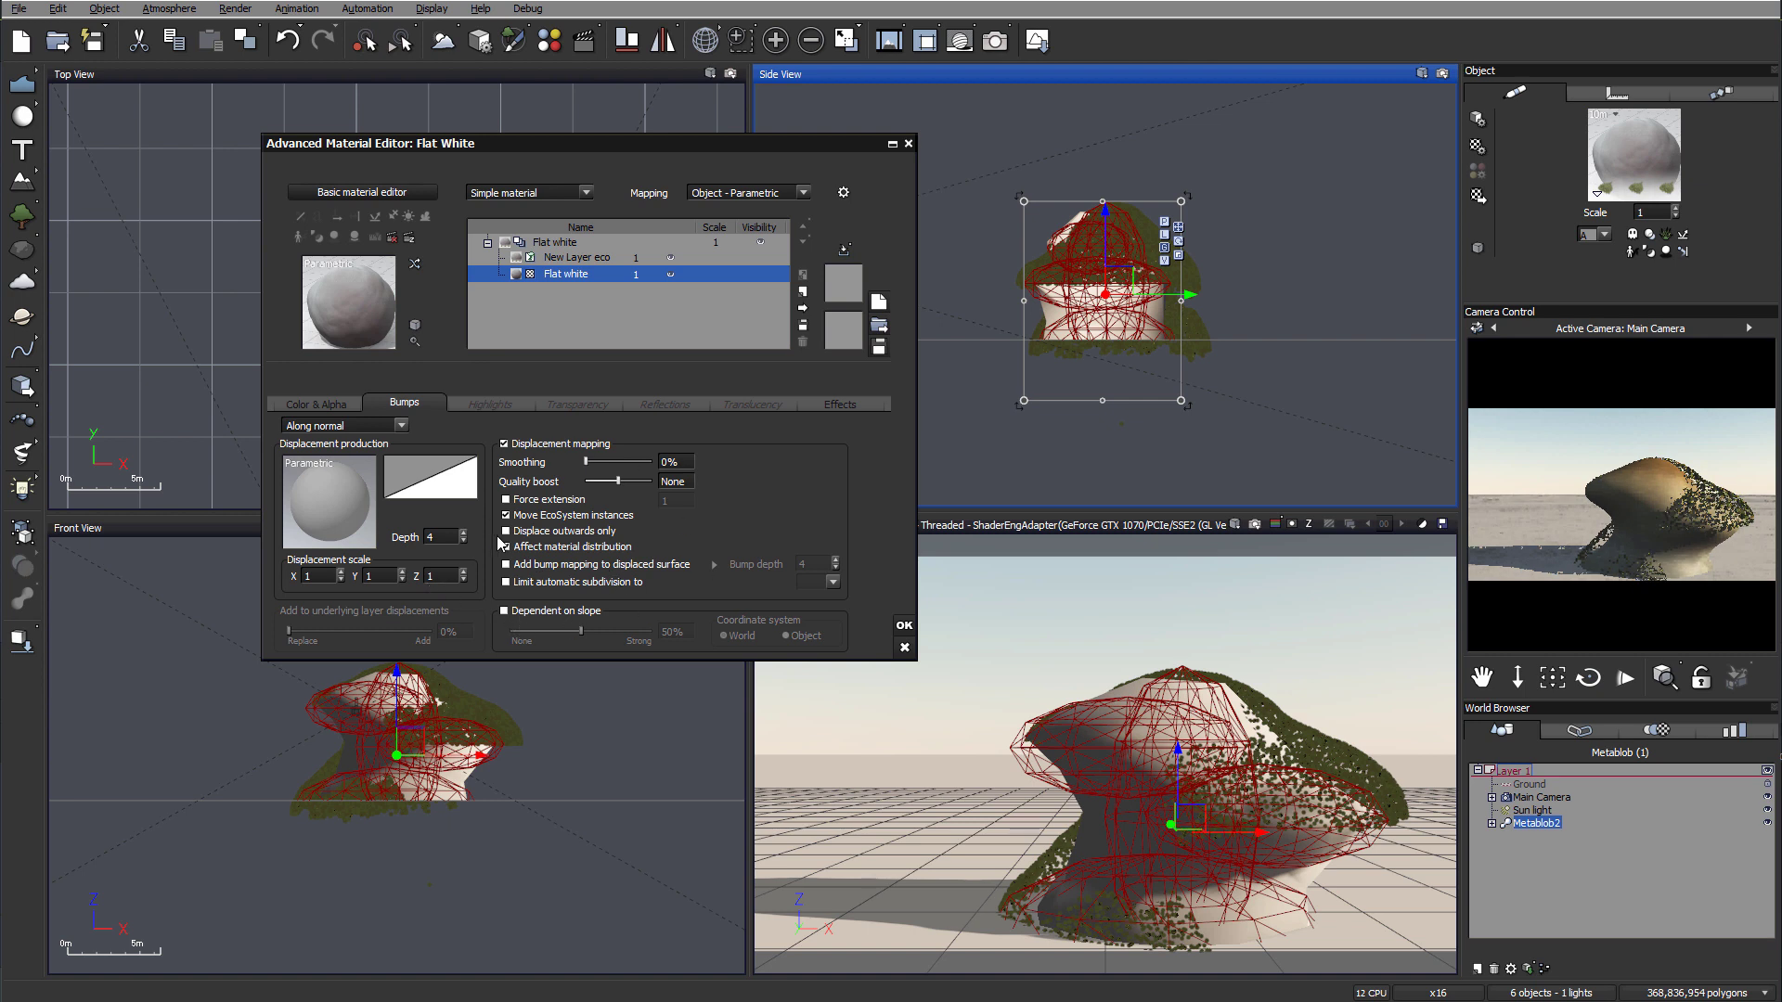
- Repopulate the grass, enable Move EcoSystem instances on Flat White's Bumps, and close the editor
{"action": "left_click", "coordinate": [566, 257]}
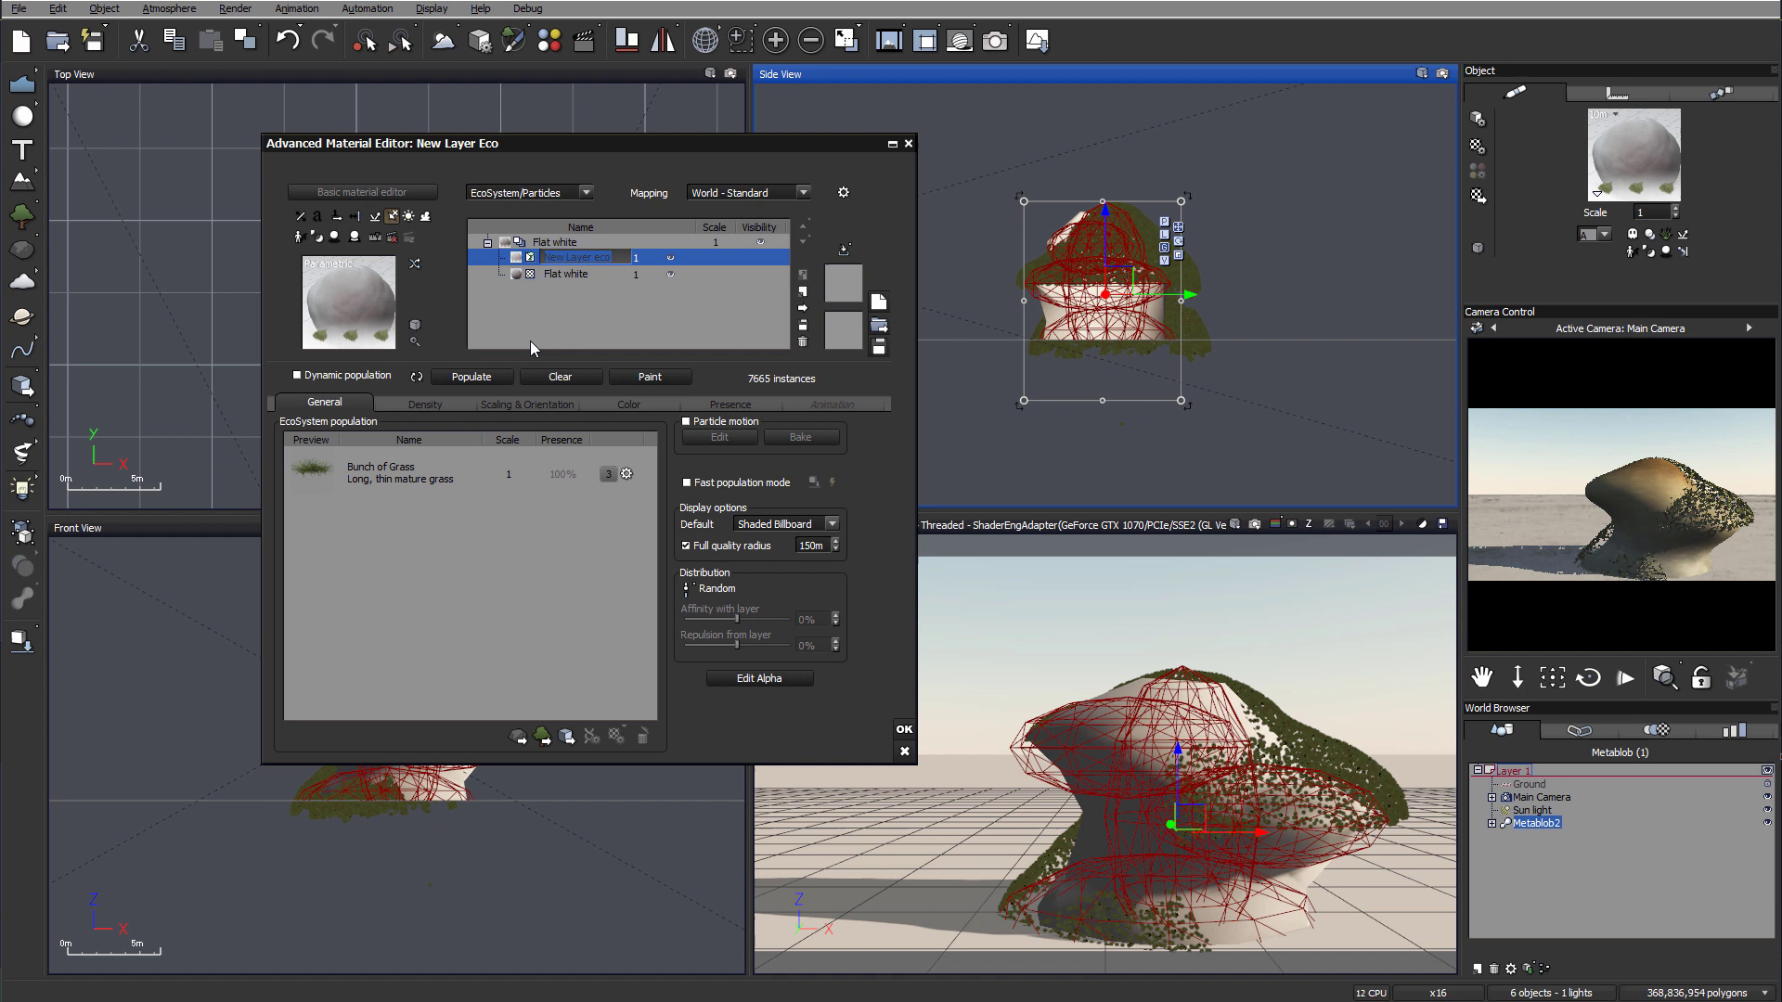
{"action": "left_click", "coordinate": [472, 377]}
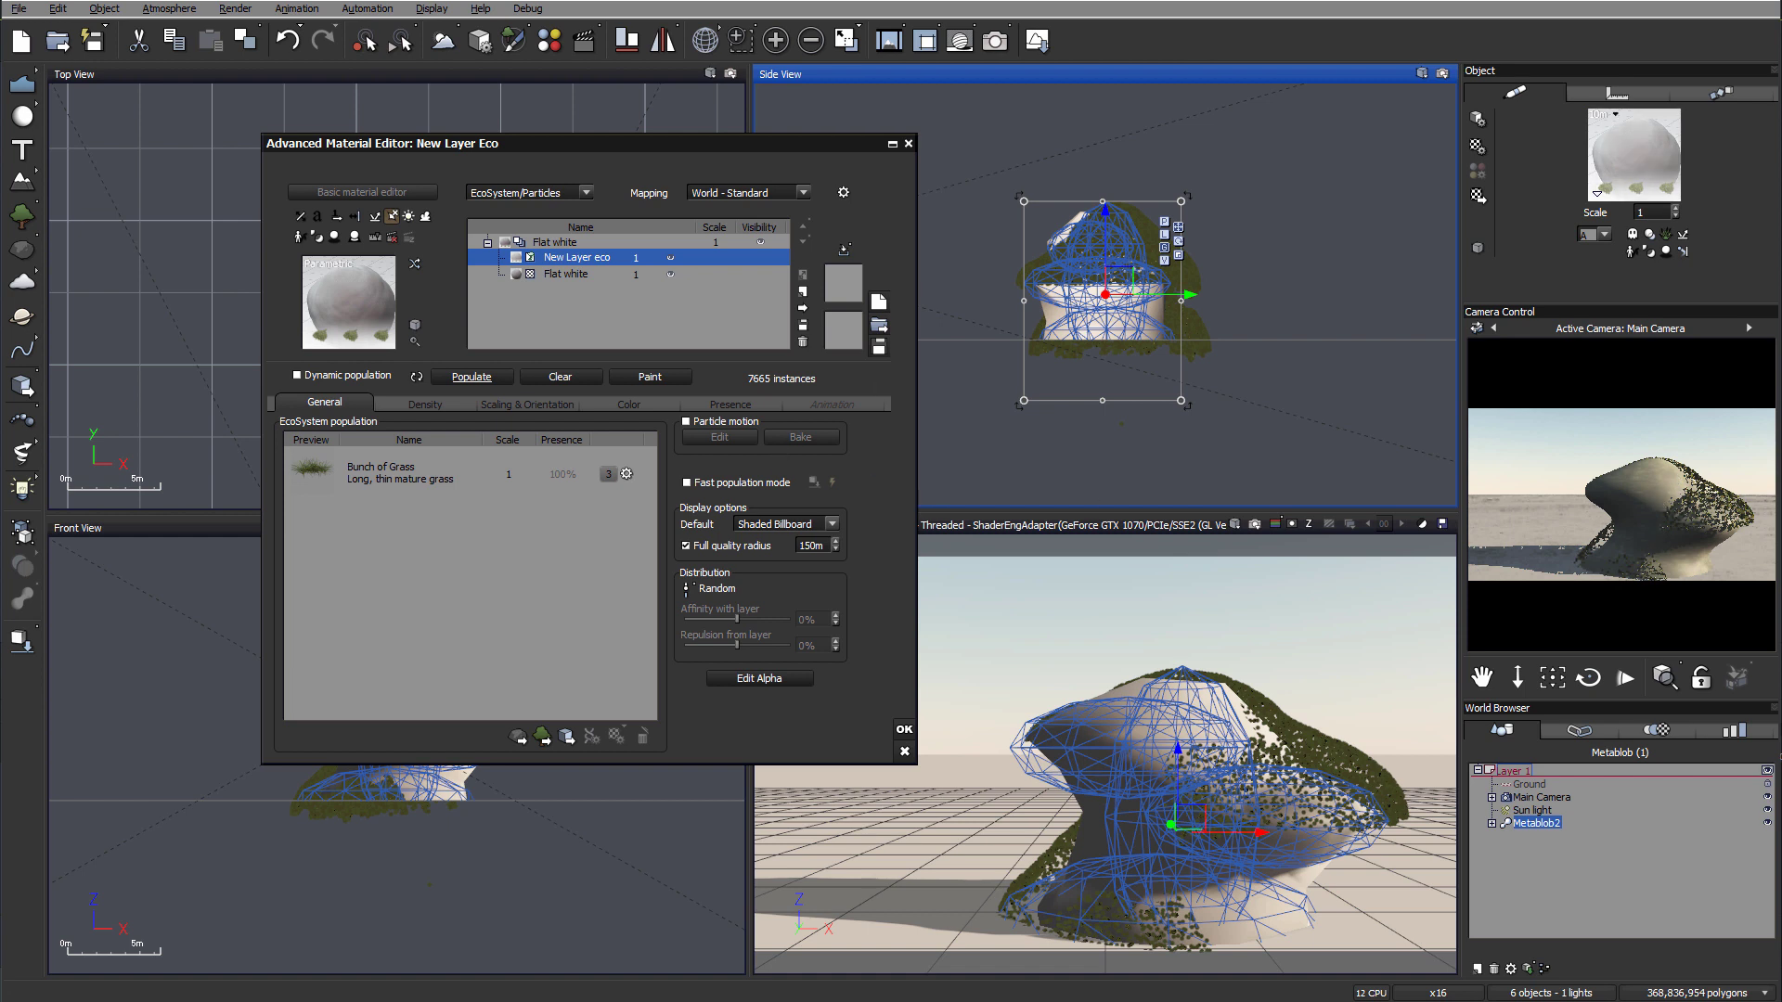
{"action": "left_click", "coordinate": [776, 274]}
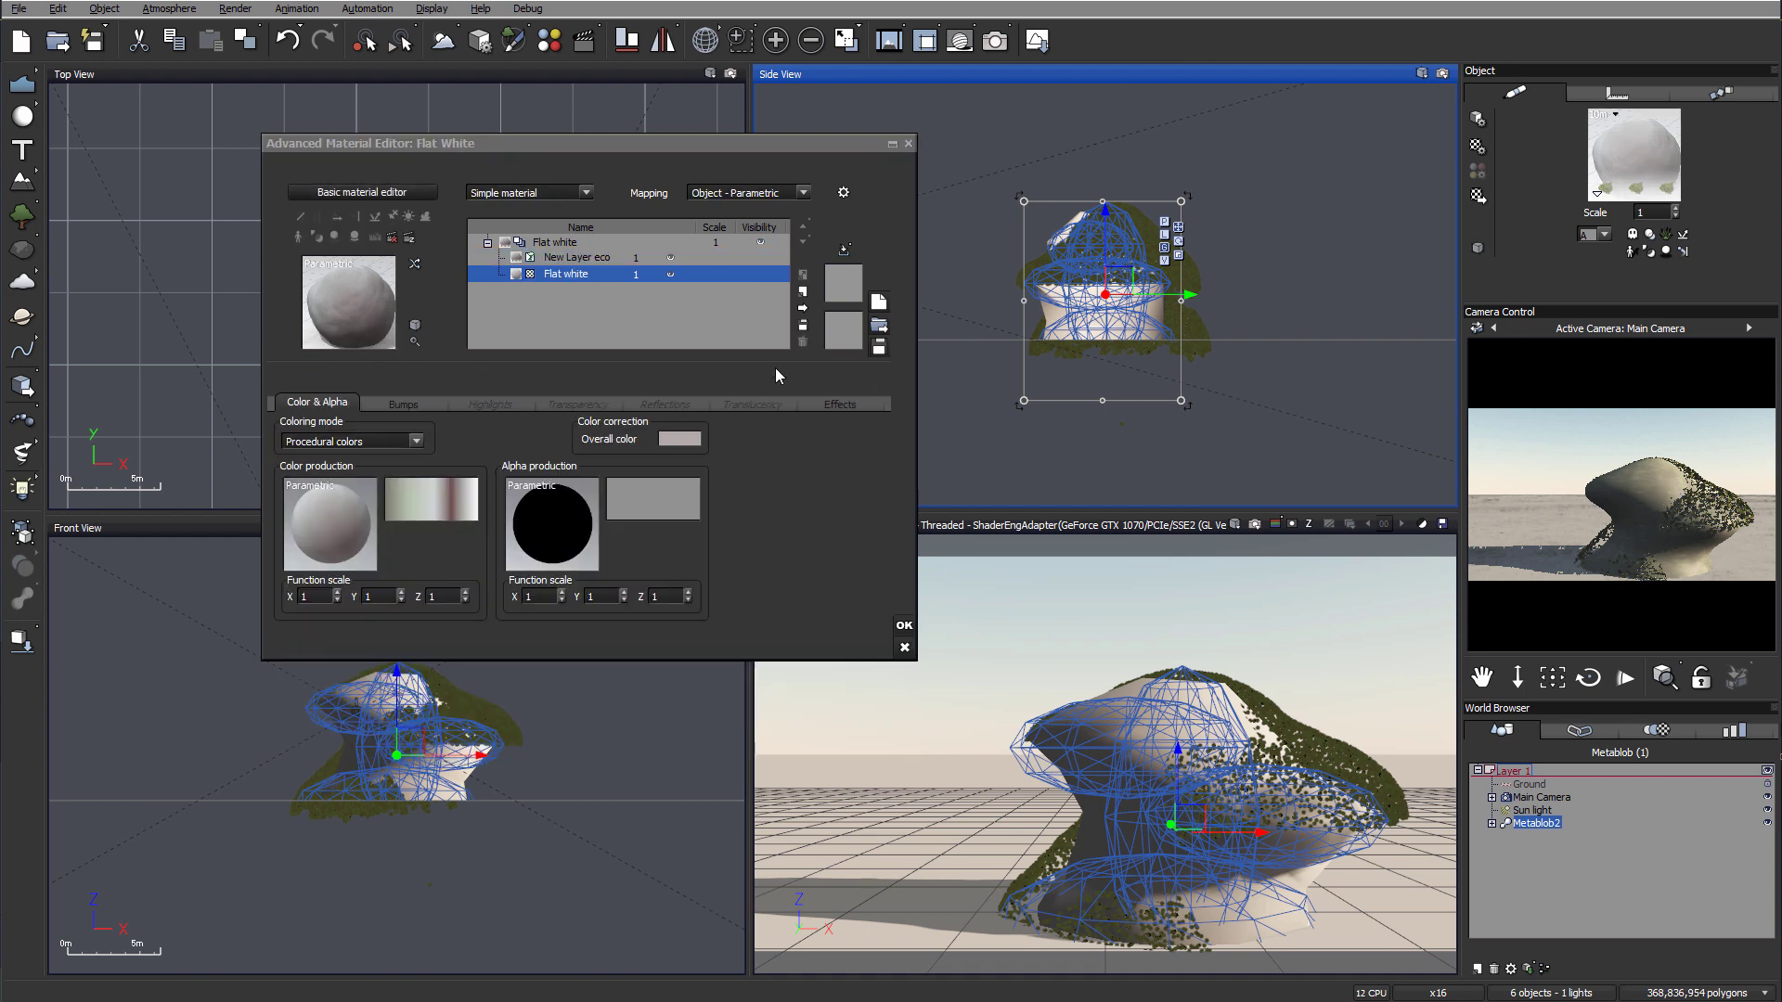
{"action": "left_click", "coordinate": [411, 405]}
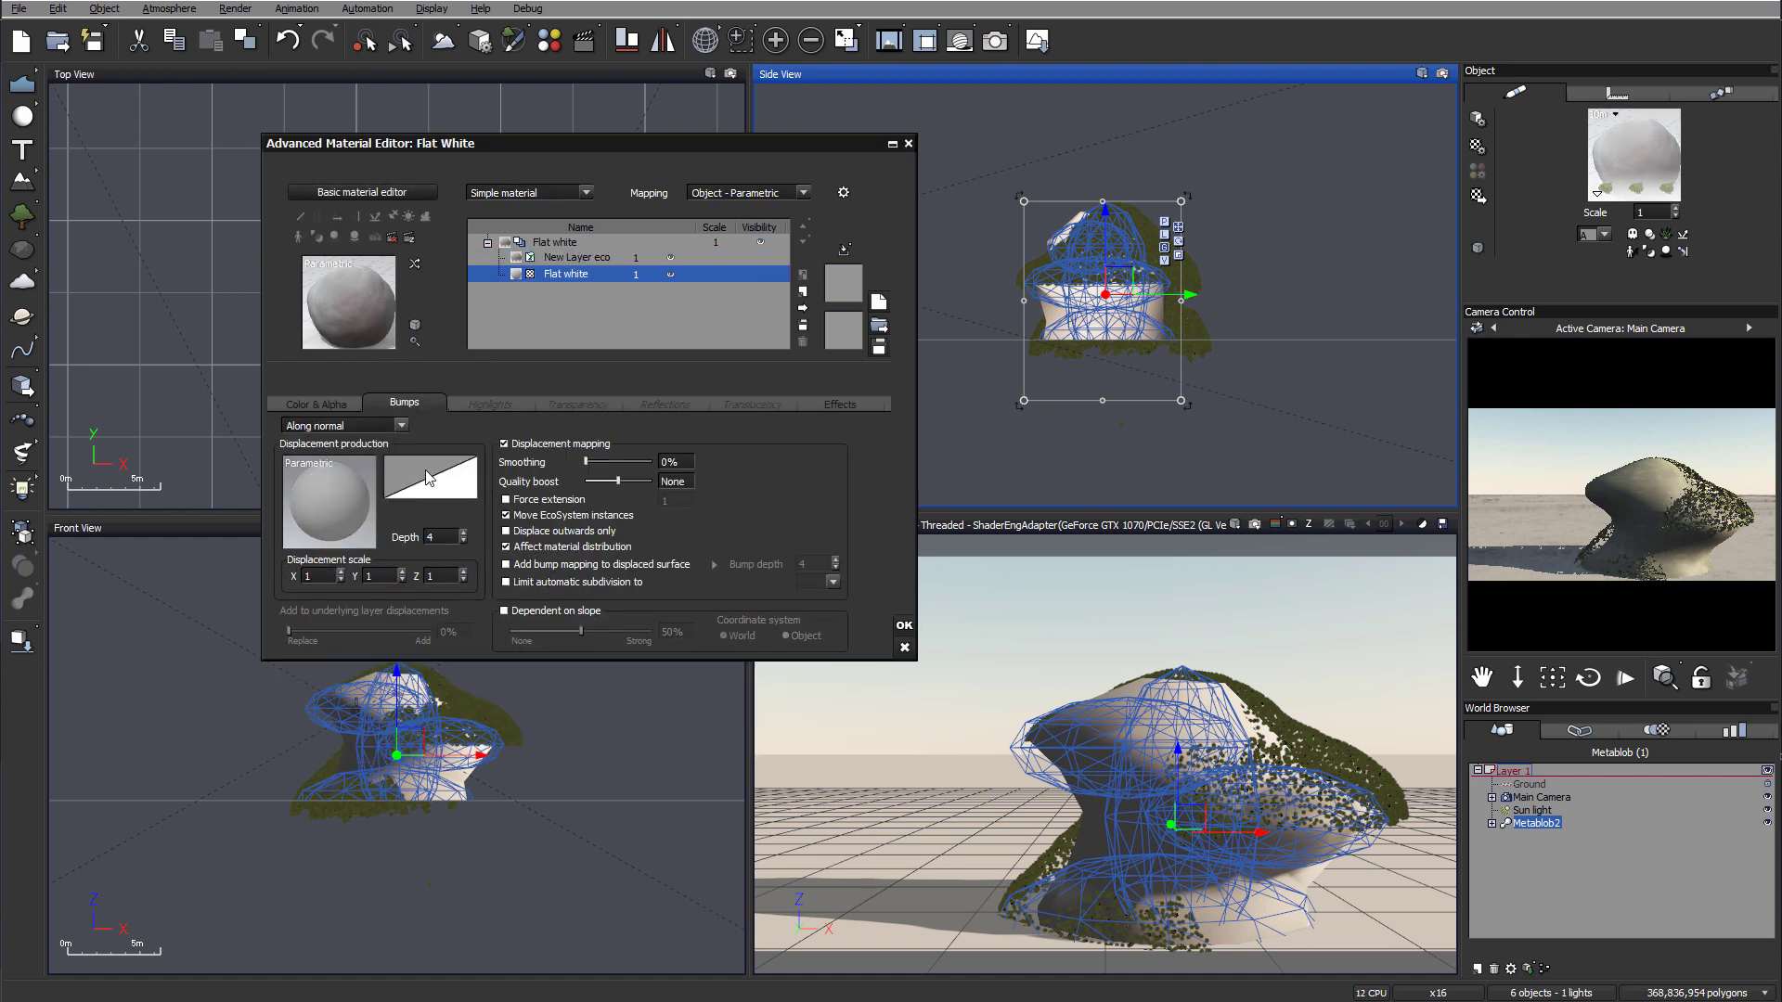
{"action": "left_click", "coordinate": [506, 515]}
{"action": "left_click", "coordinate": [904, 624]}
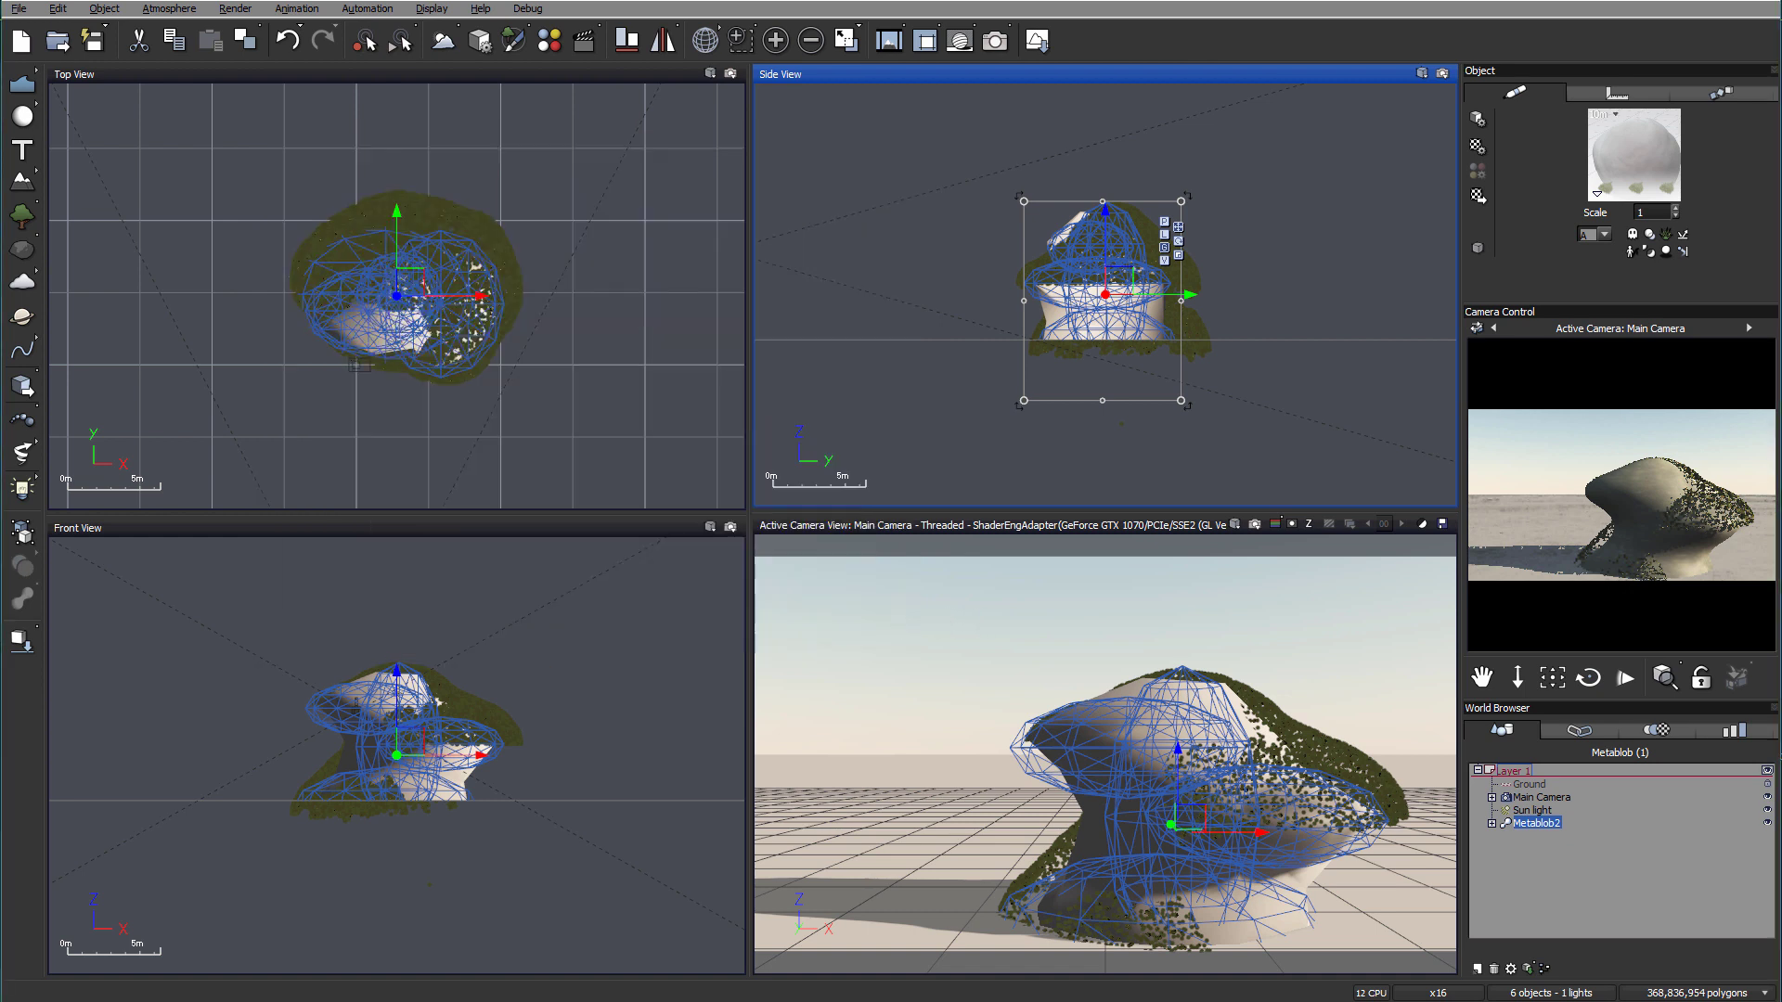
{"action": "left_click", "coordinate": [997, 42]}
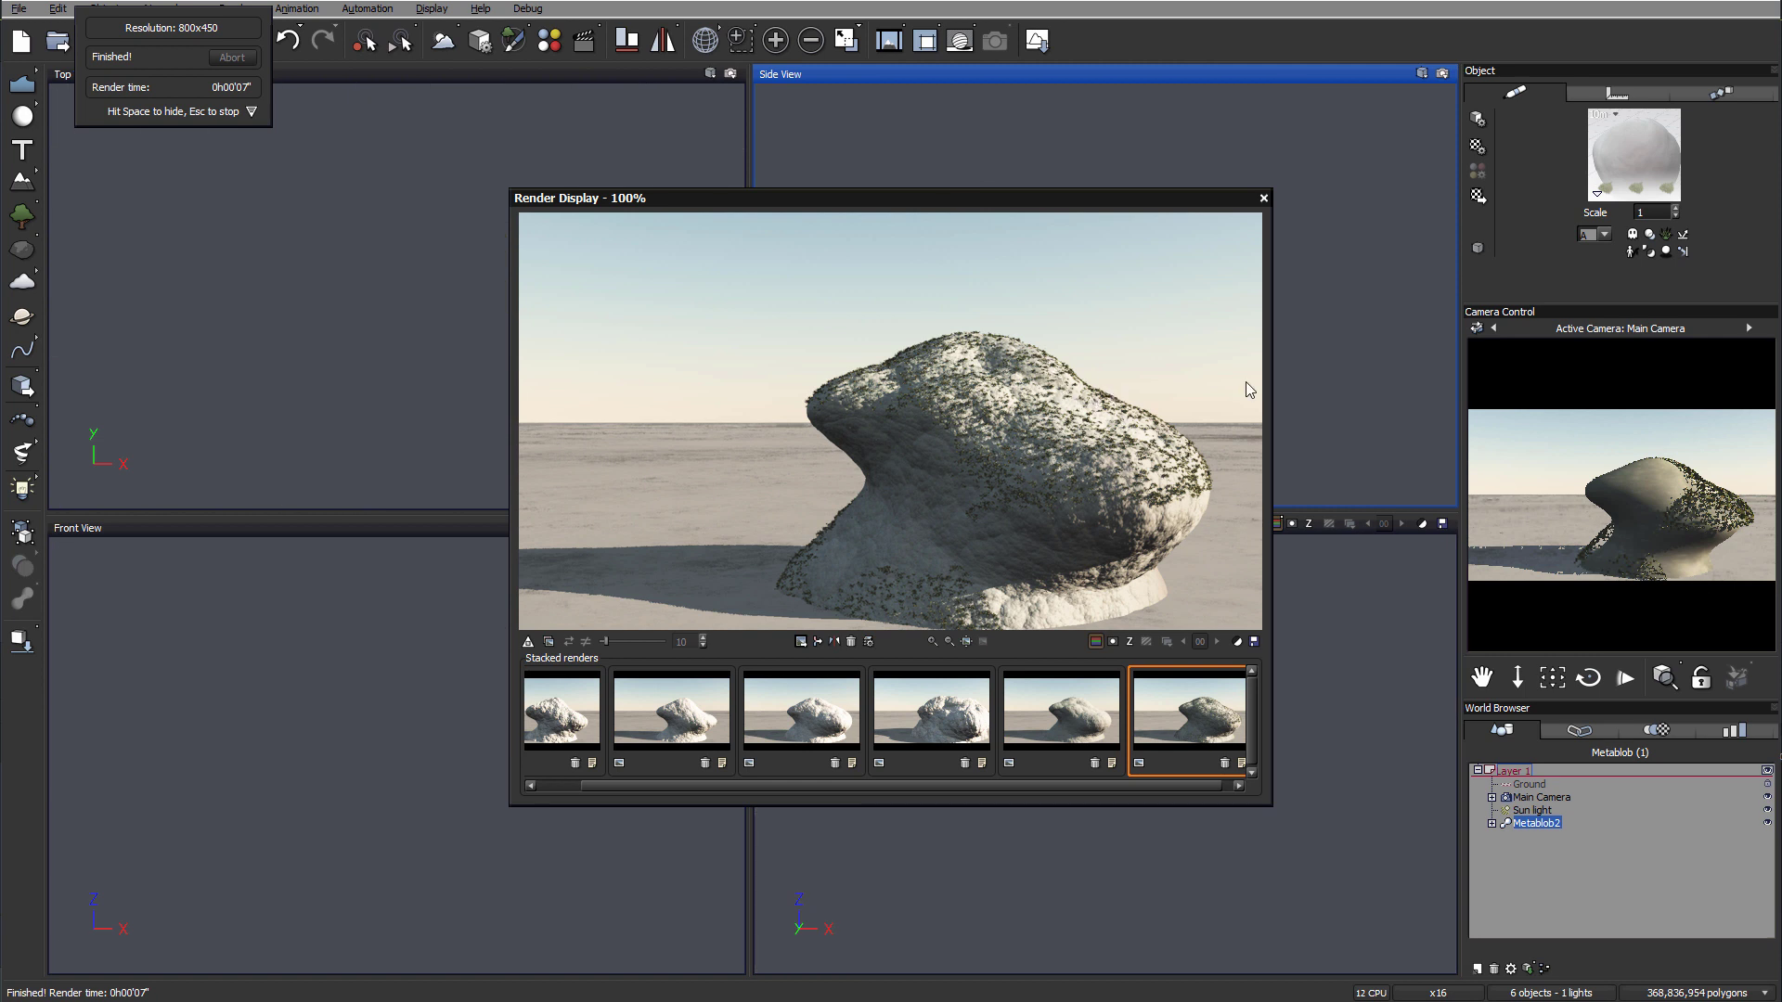
{"action": "left_click", "coordinate": [1262, 200]}
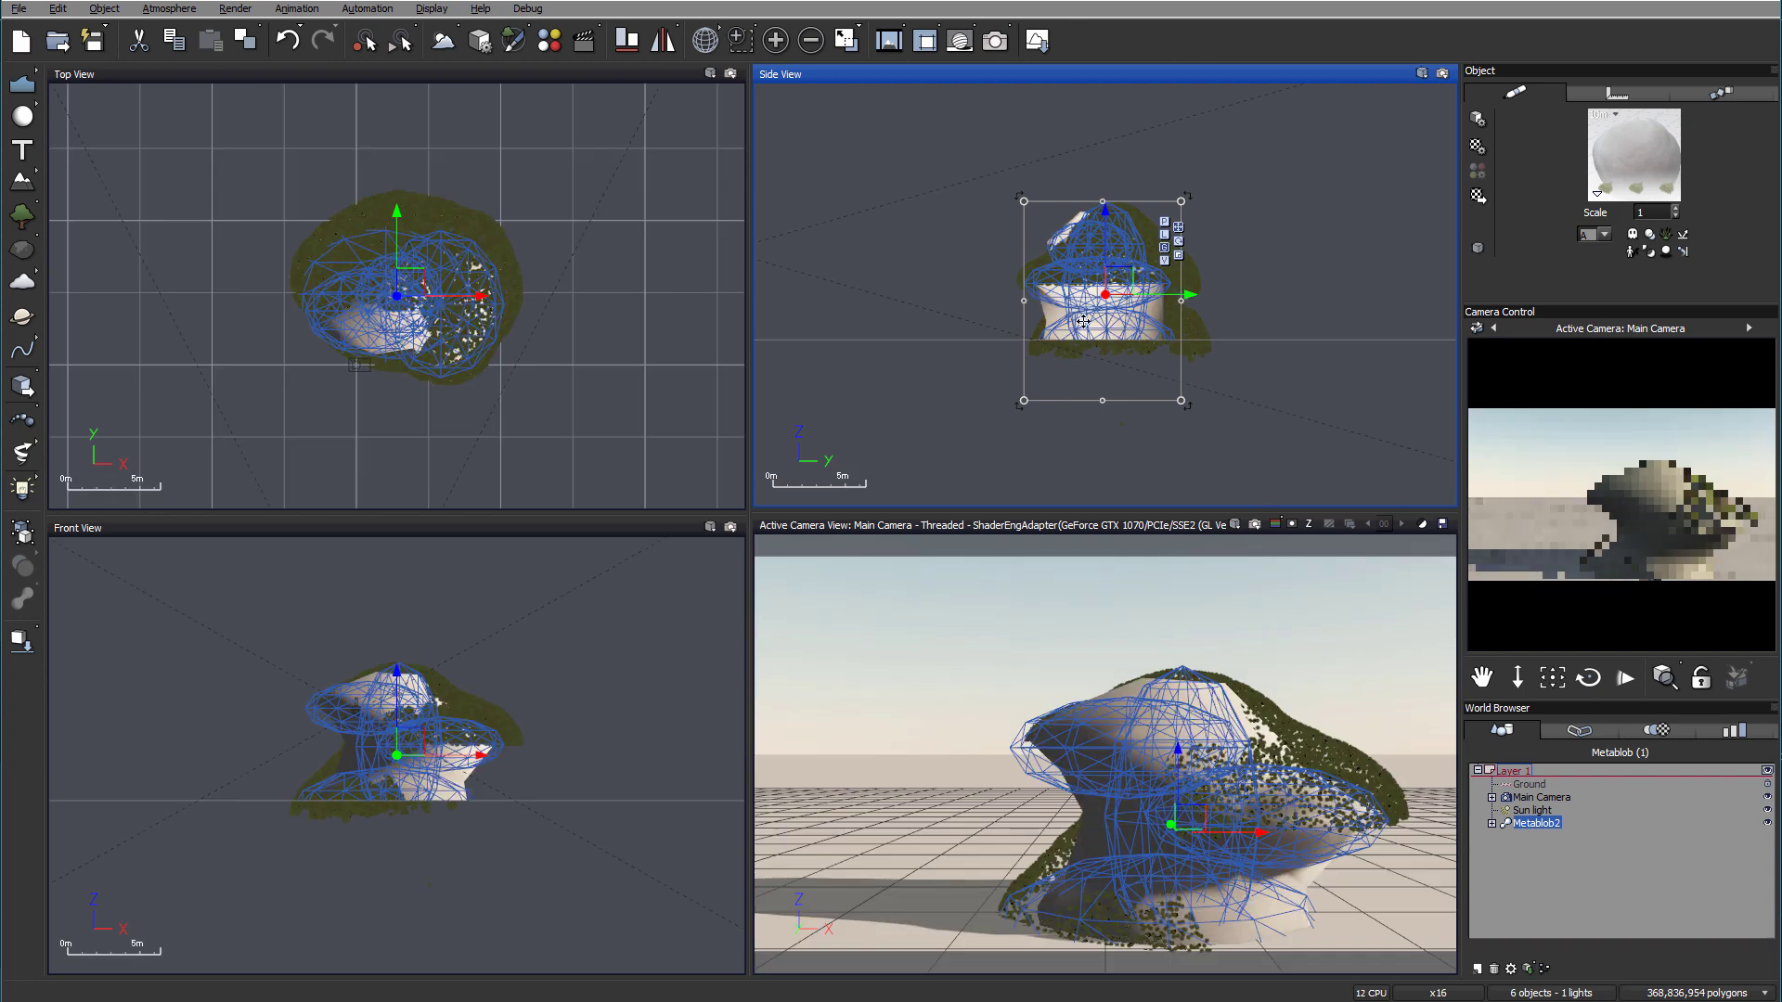
- Lower the Main Camera to about 4.951 m height and add an infinite plane named Sea
{"action": "left_click", "coordinate": [1540, 797]}
{"action": "left_click_drag", "start_coordinate": [1121, 282], "coordinate": [1009, 296]}
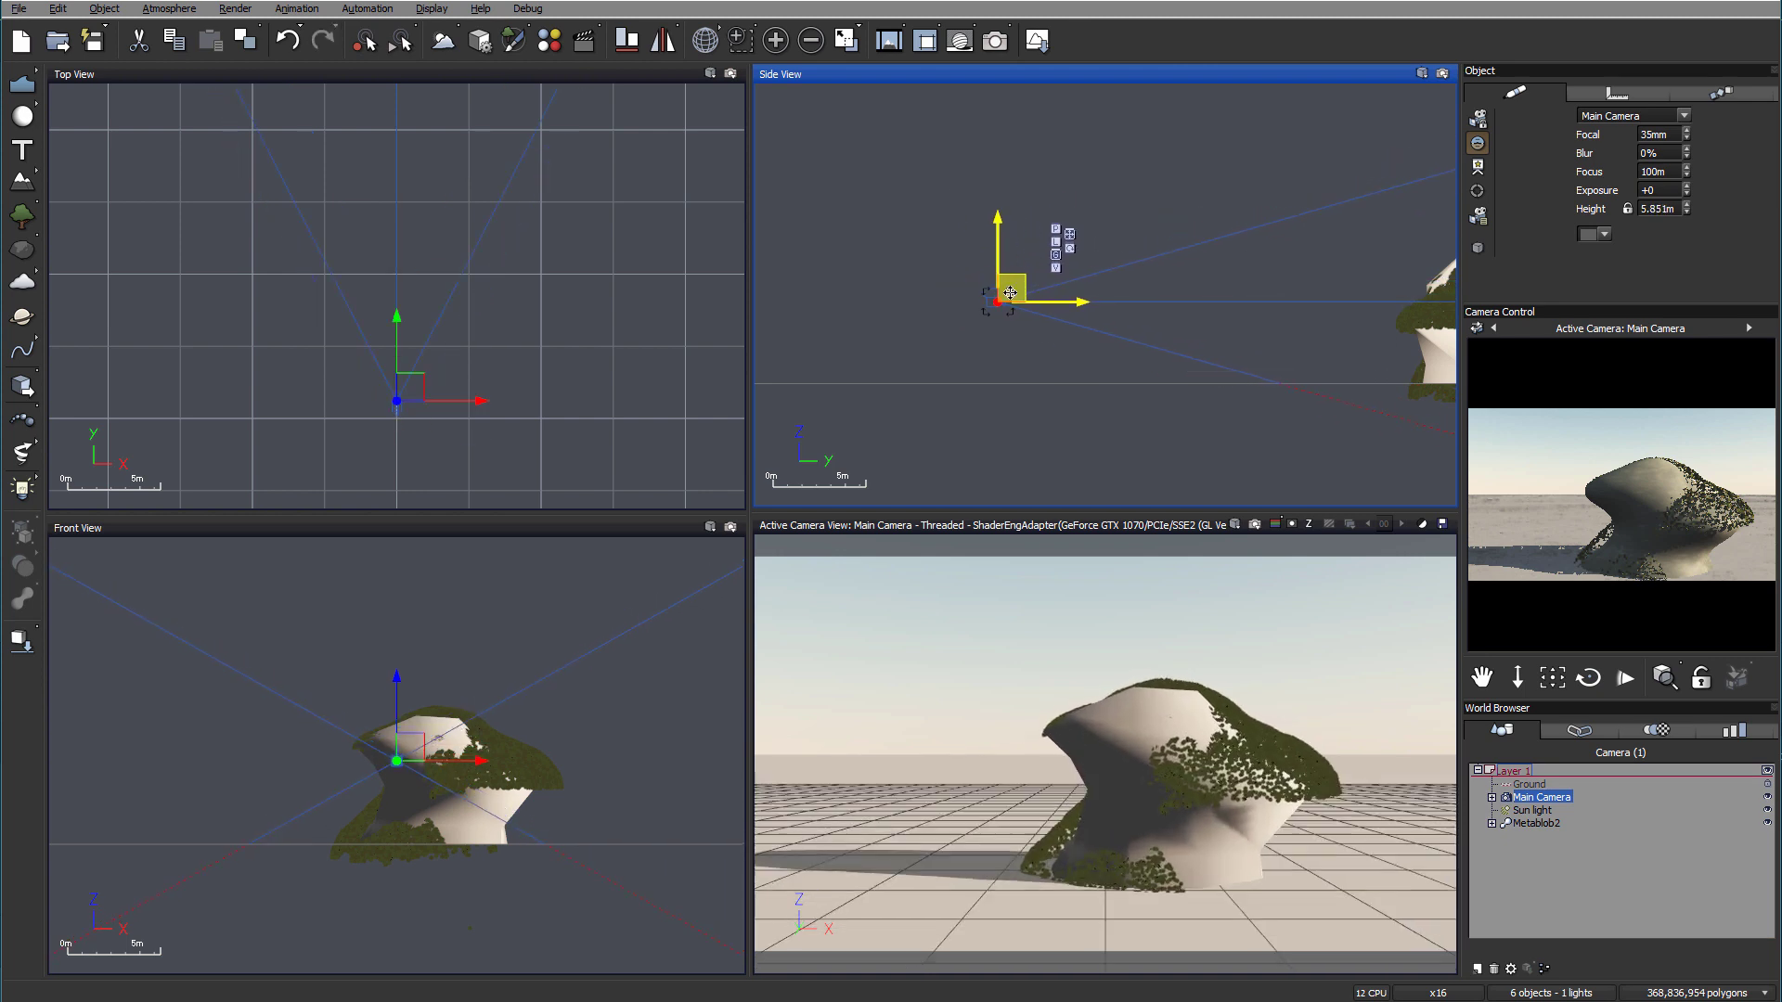
{"action": "left_click", "coordinate": [1551, 677]}
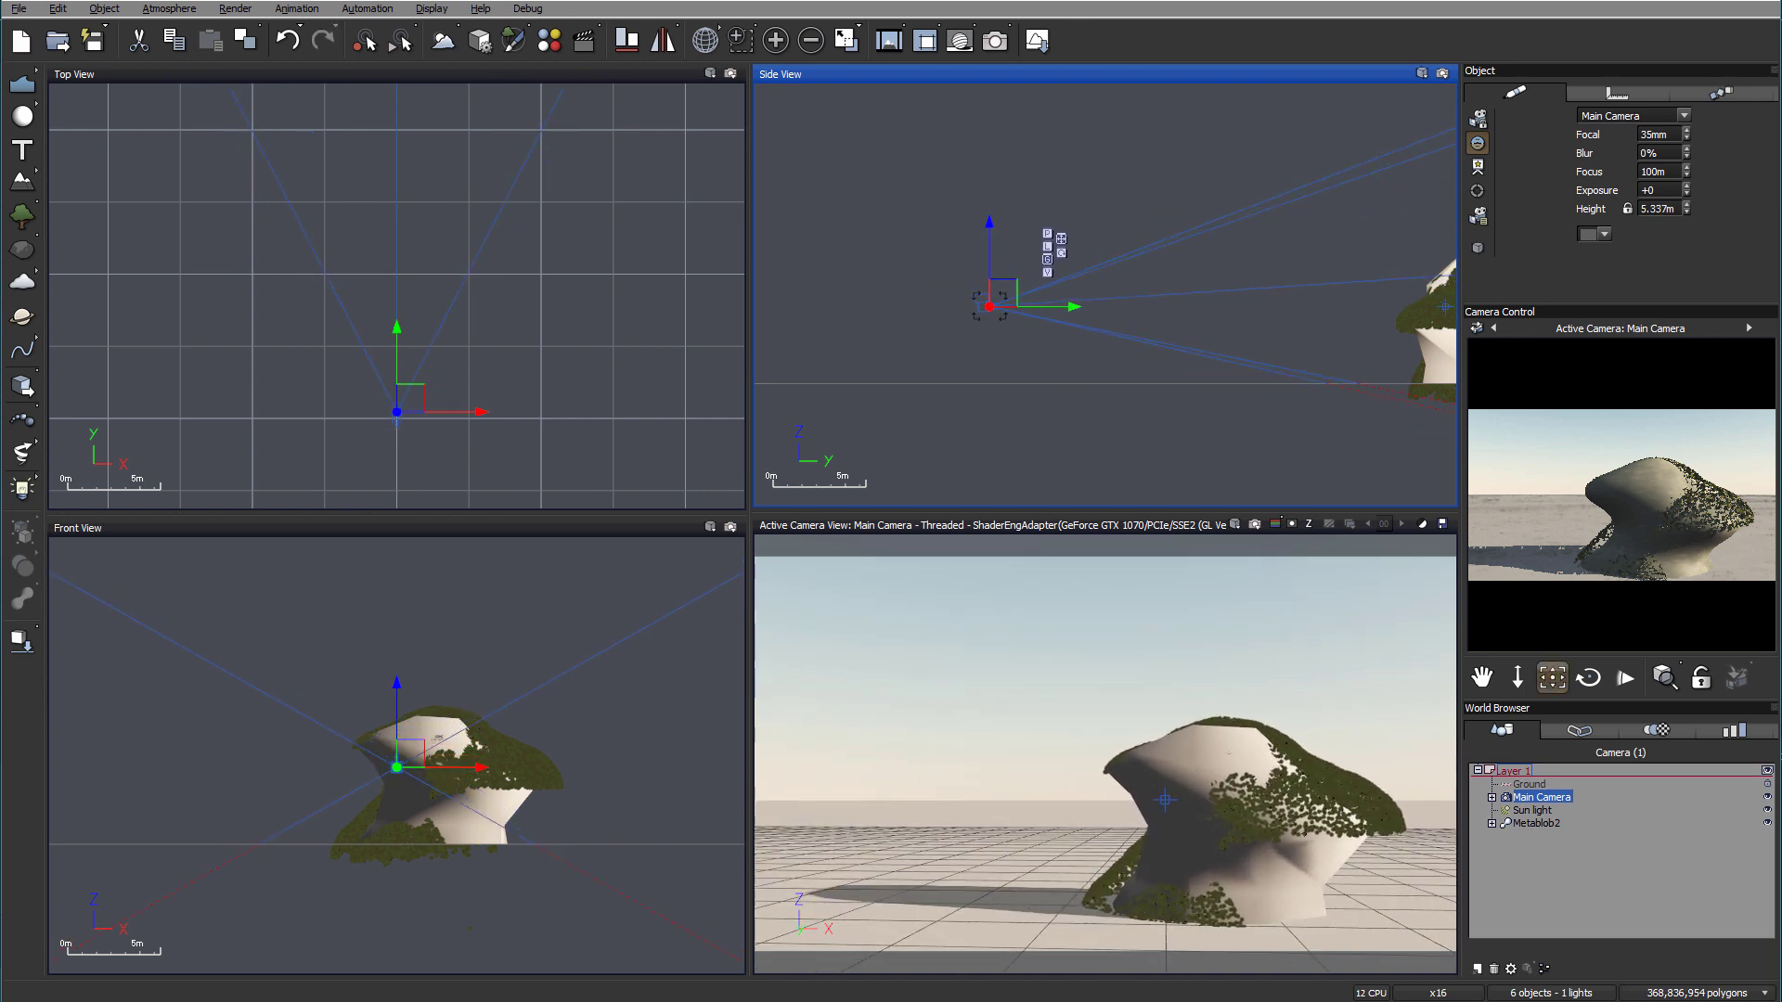
{"action": "left_click_drag", "start_coordinate": [1000, 294], "coordinate": [1002, 300]}
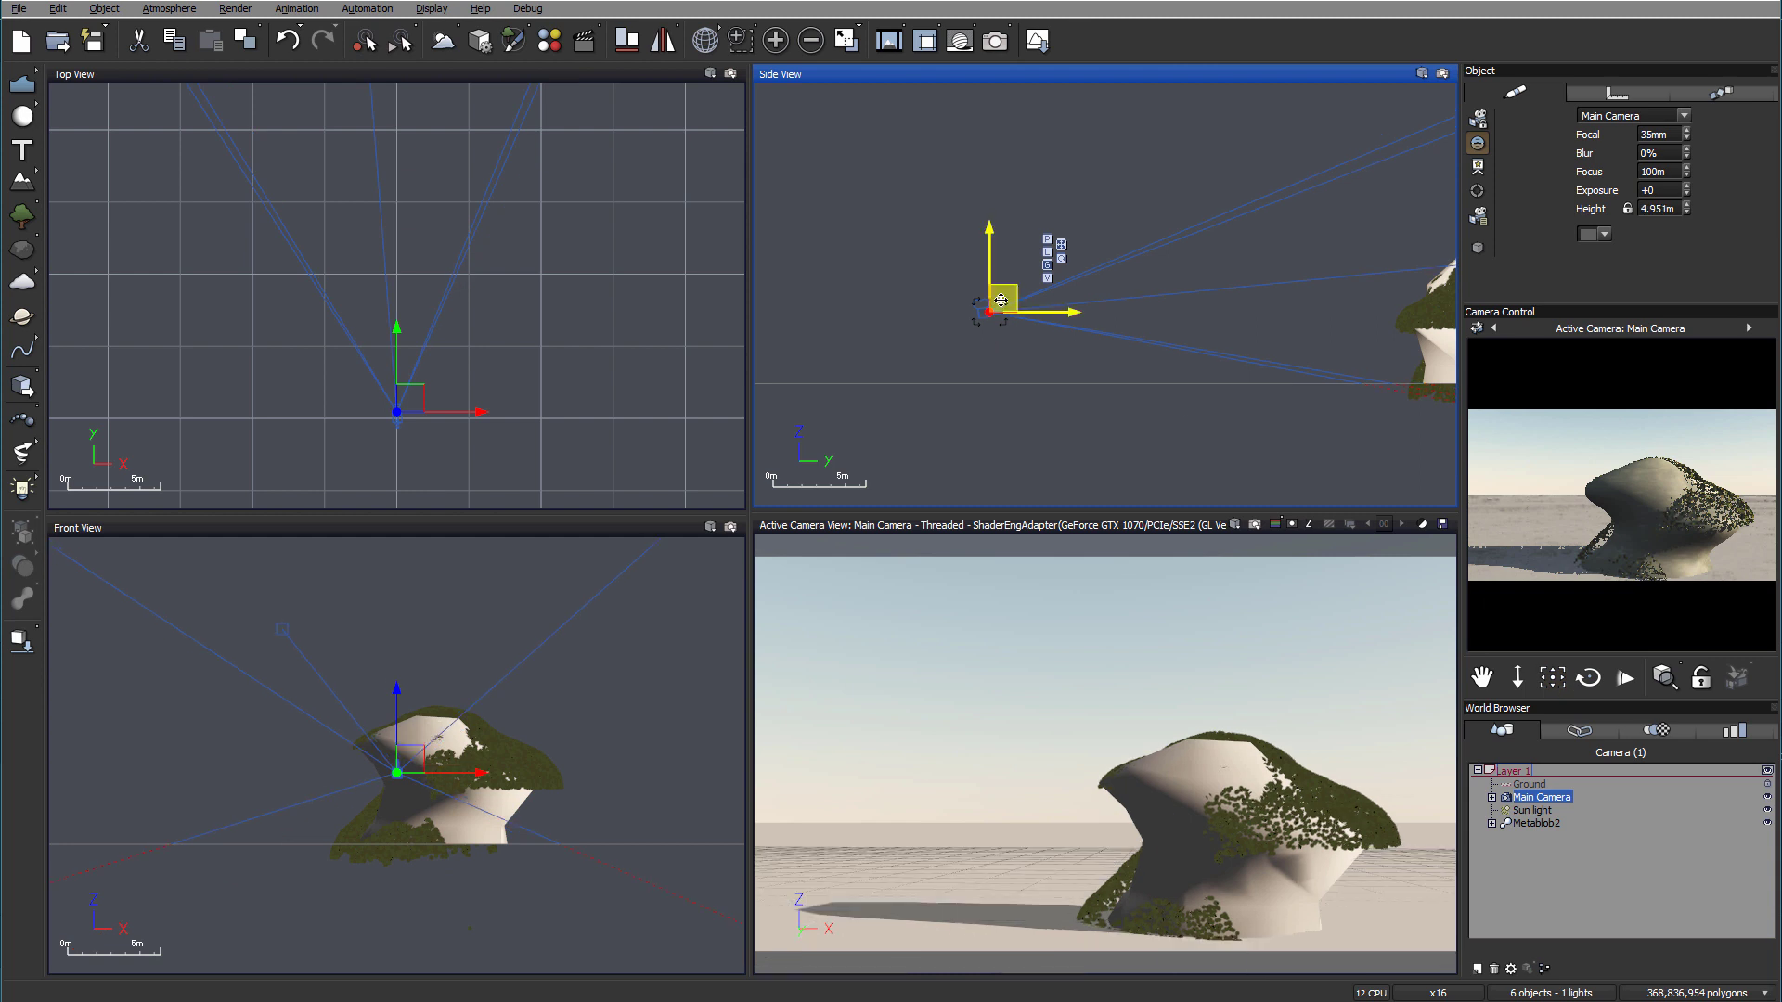
{"action": "left_click", "coordinate": [22, 82]}
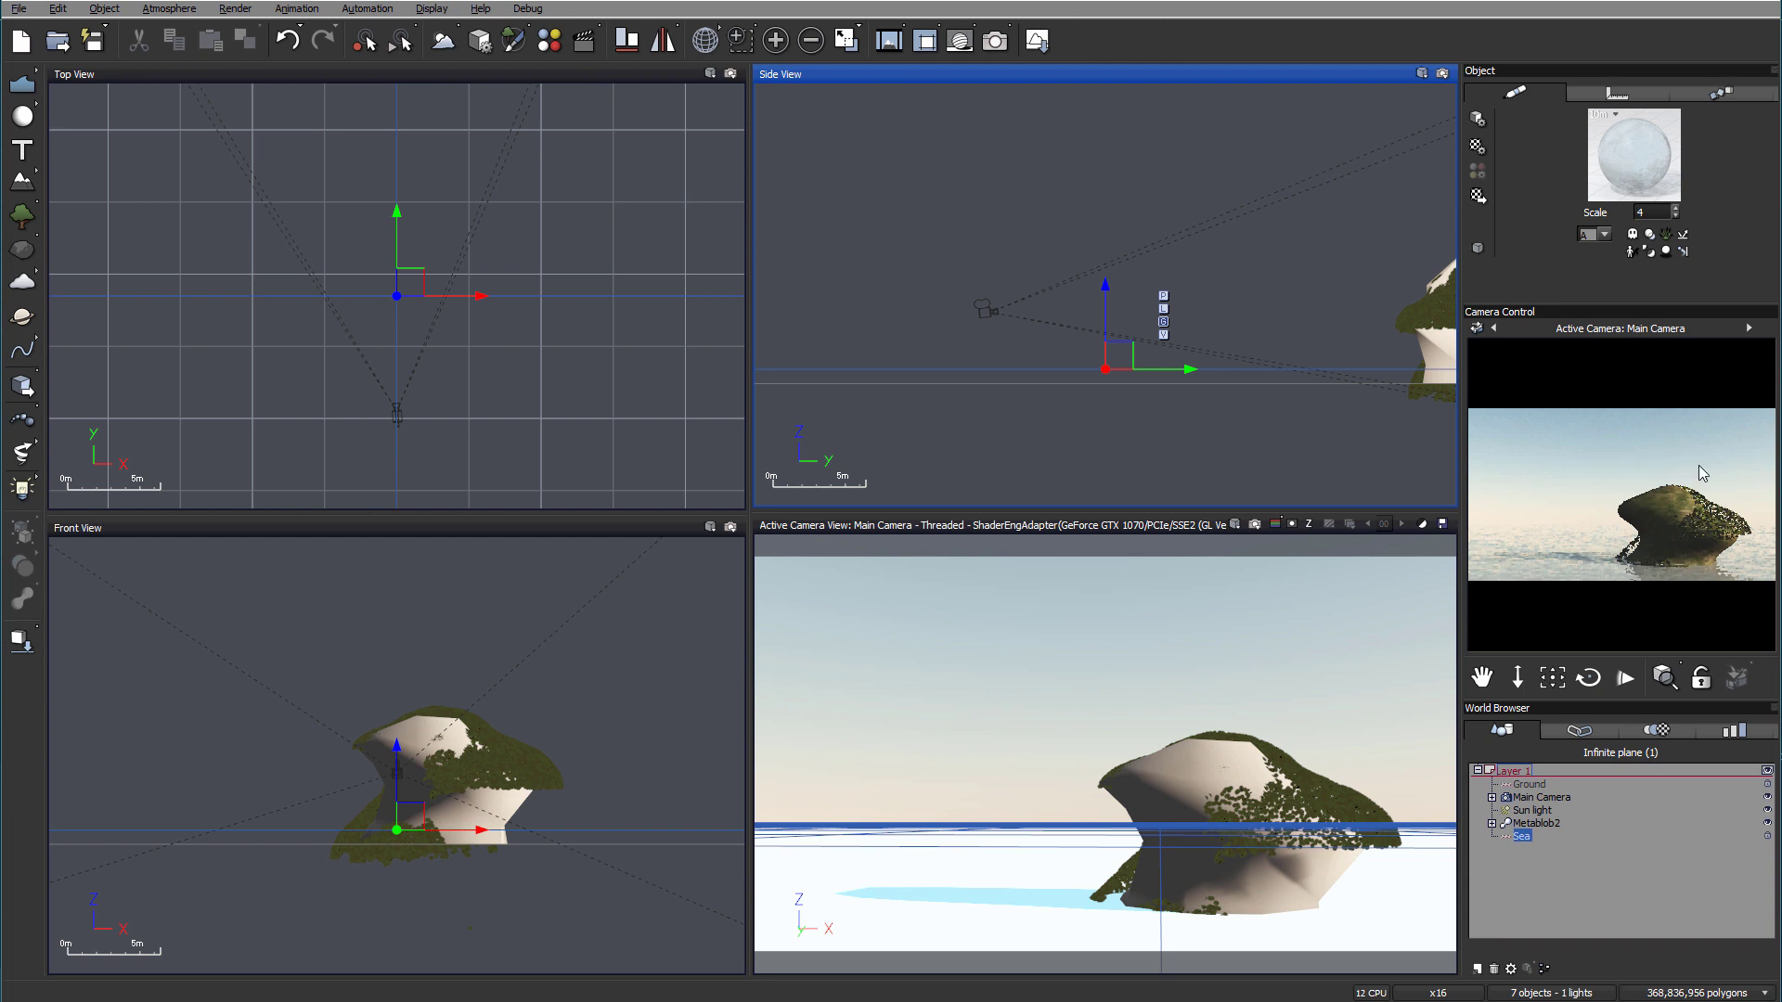
- Raise the Sea plane slightly along Z, then select Ground in the World Browser
{"action": "right_click_drag", "start_coordinate": [1306, 331], "coordinate": [1293, 311]}
{"action": "right_click_drag", "start_coordinate": [1054, 354], "coordinate": [1054, 330]}
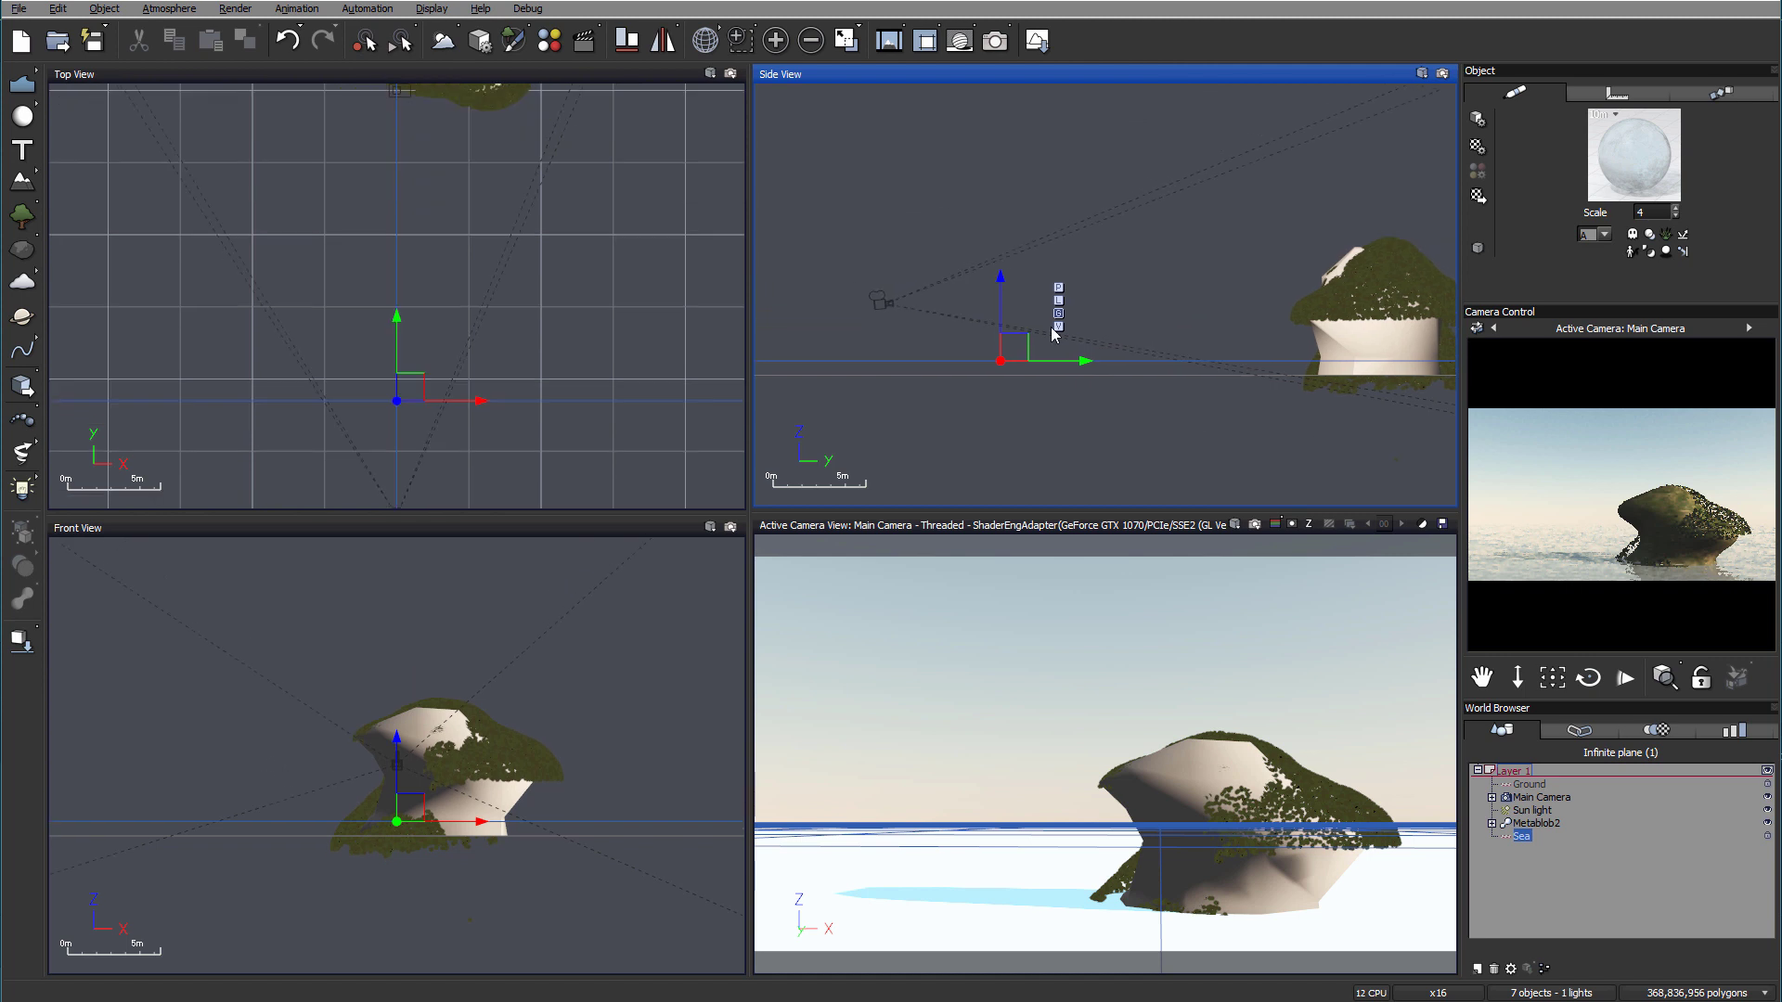
{"action": "left_click_drag", "start_coordinate": [1002, 274], "coordinate": [1002, 271]}
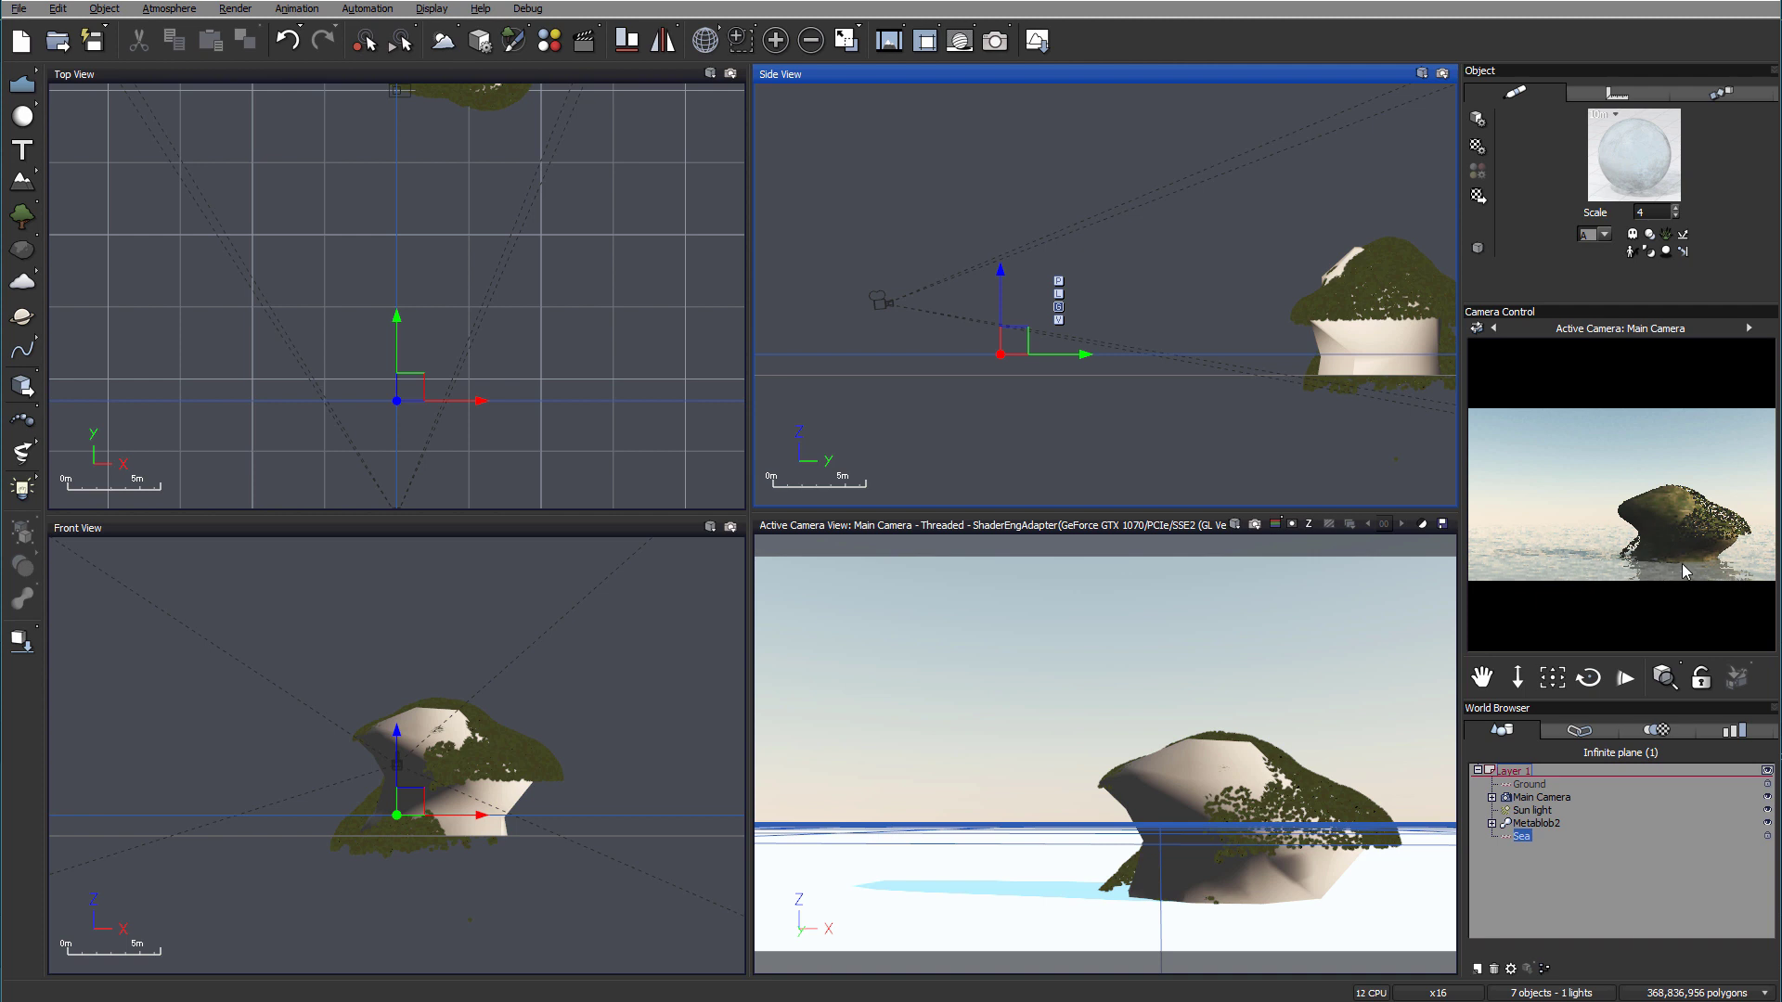
{"action": "left_click", "coordinate": [1529, 784]}
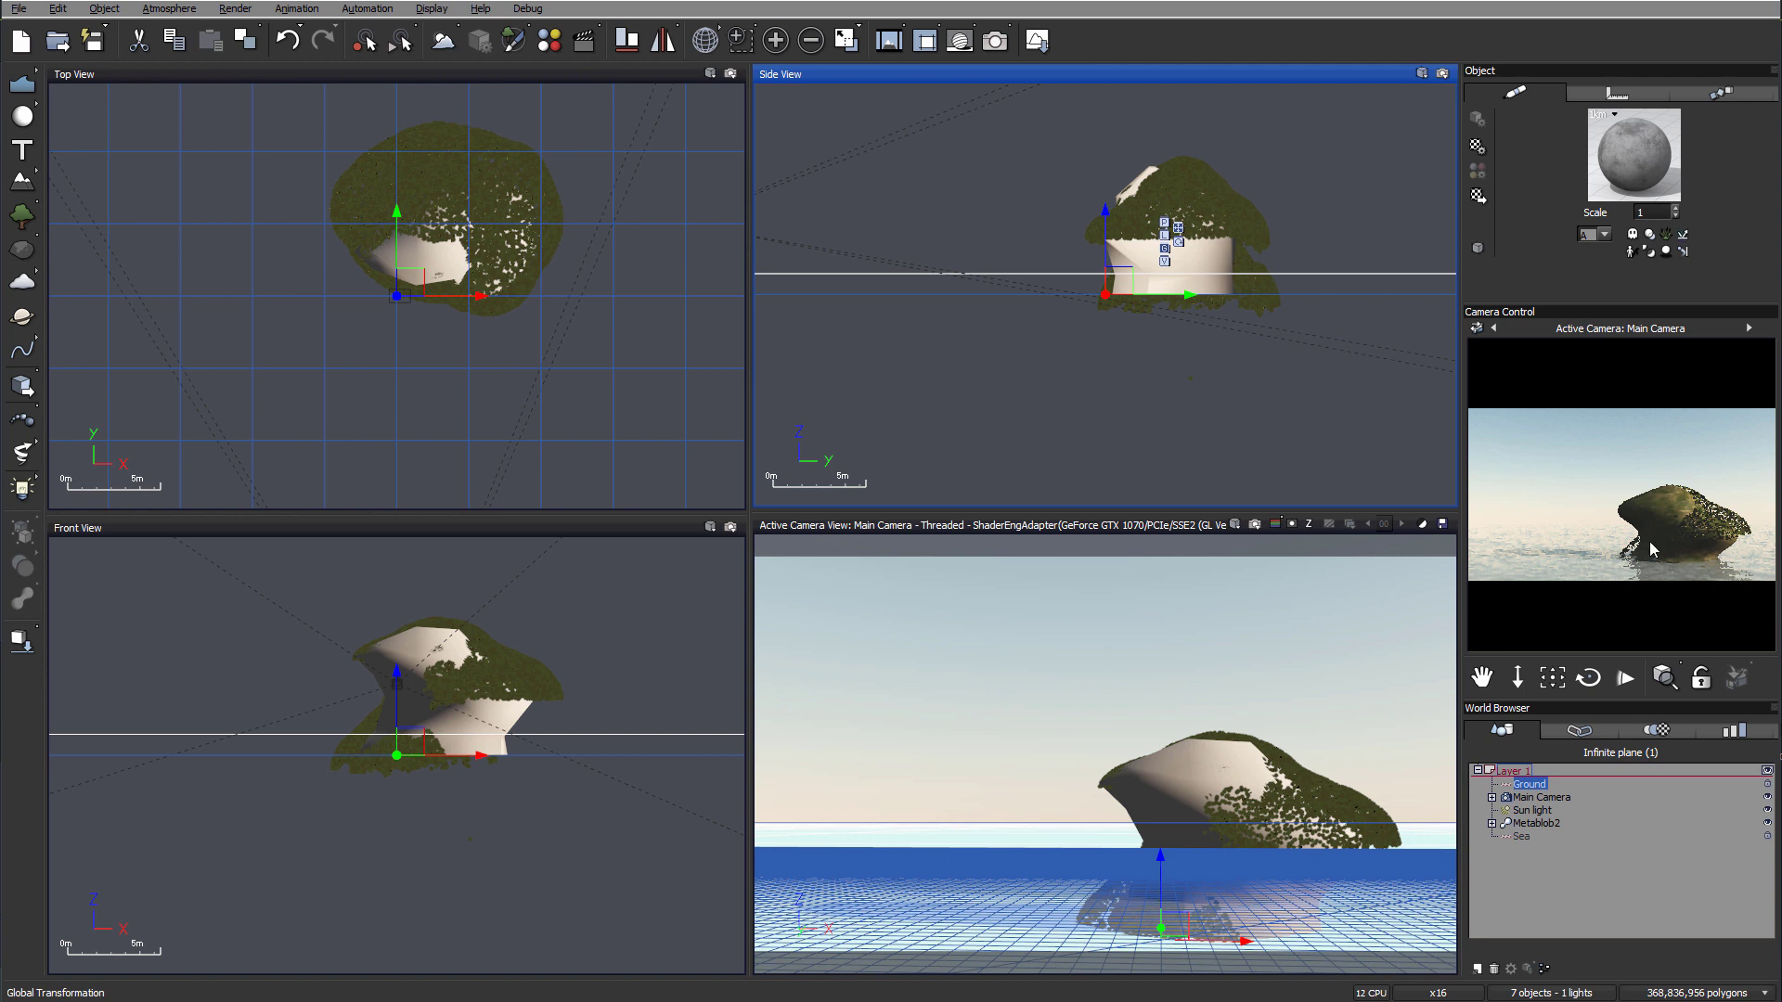
- Apply the Landscapes > Grass material to the ground
{"action": "left_click", "coordinate": [1479, 194]}
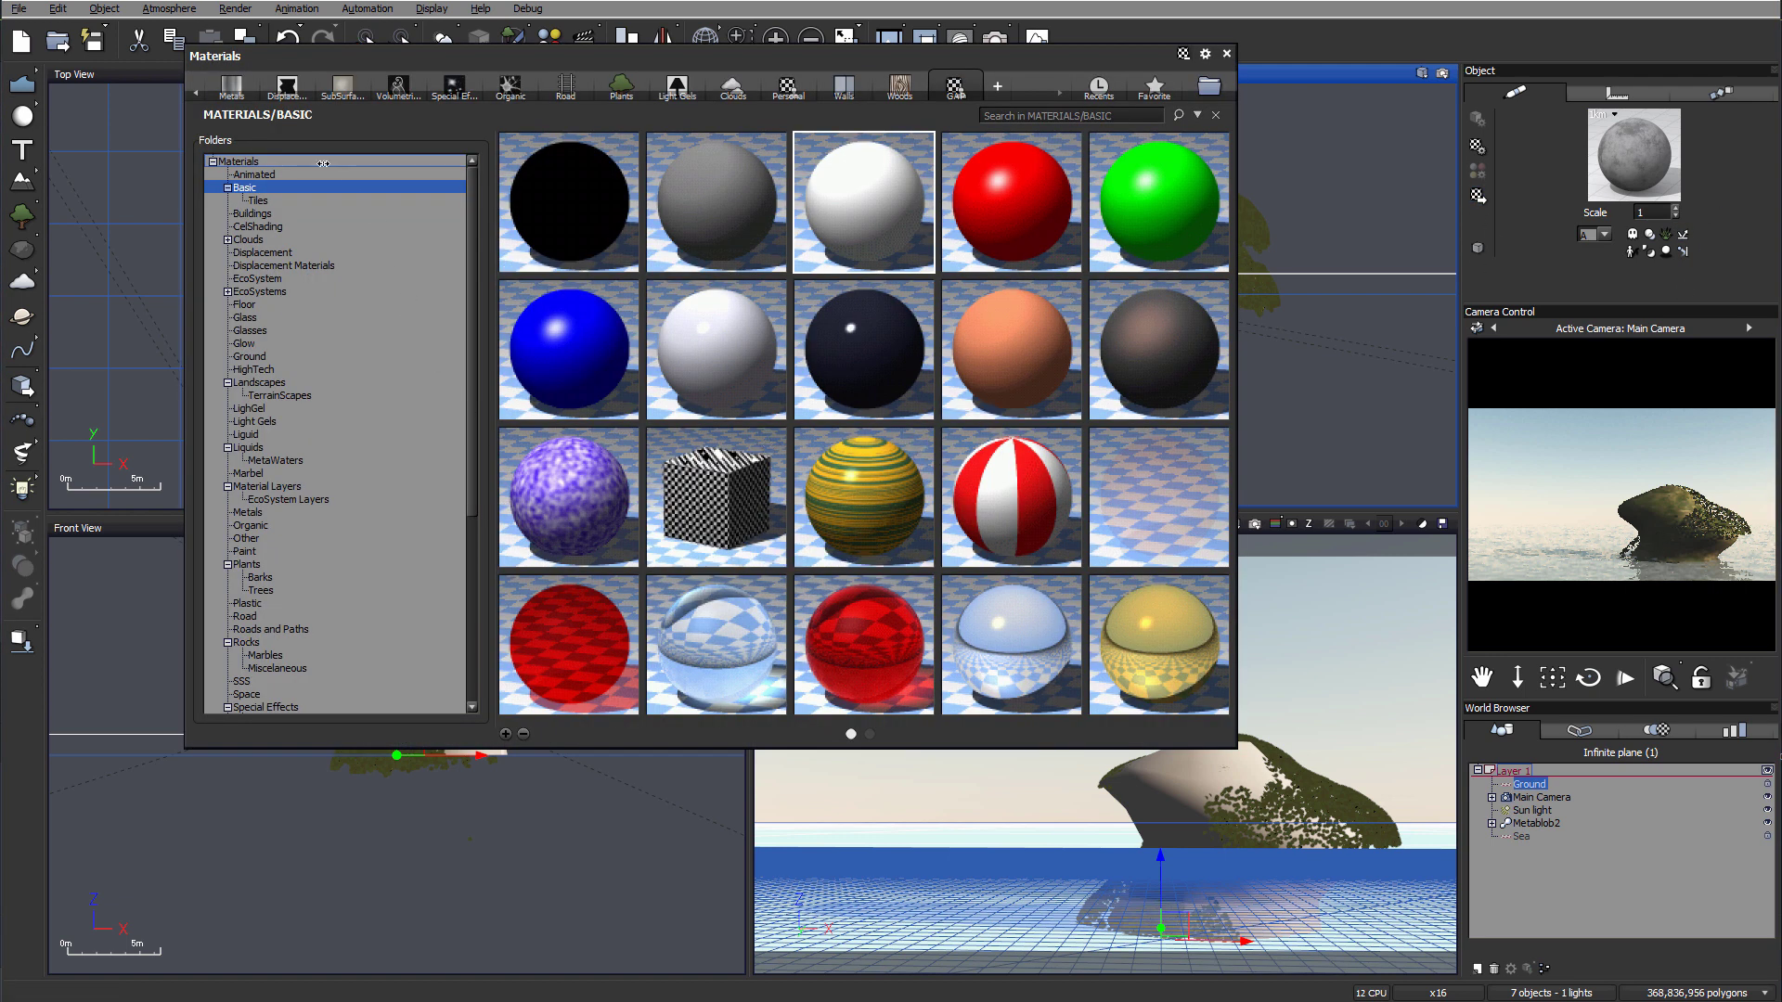
{"action": "left_click", "coordinate": [264, 383]}
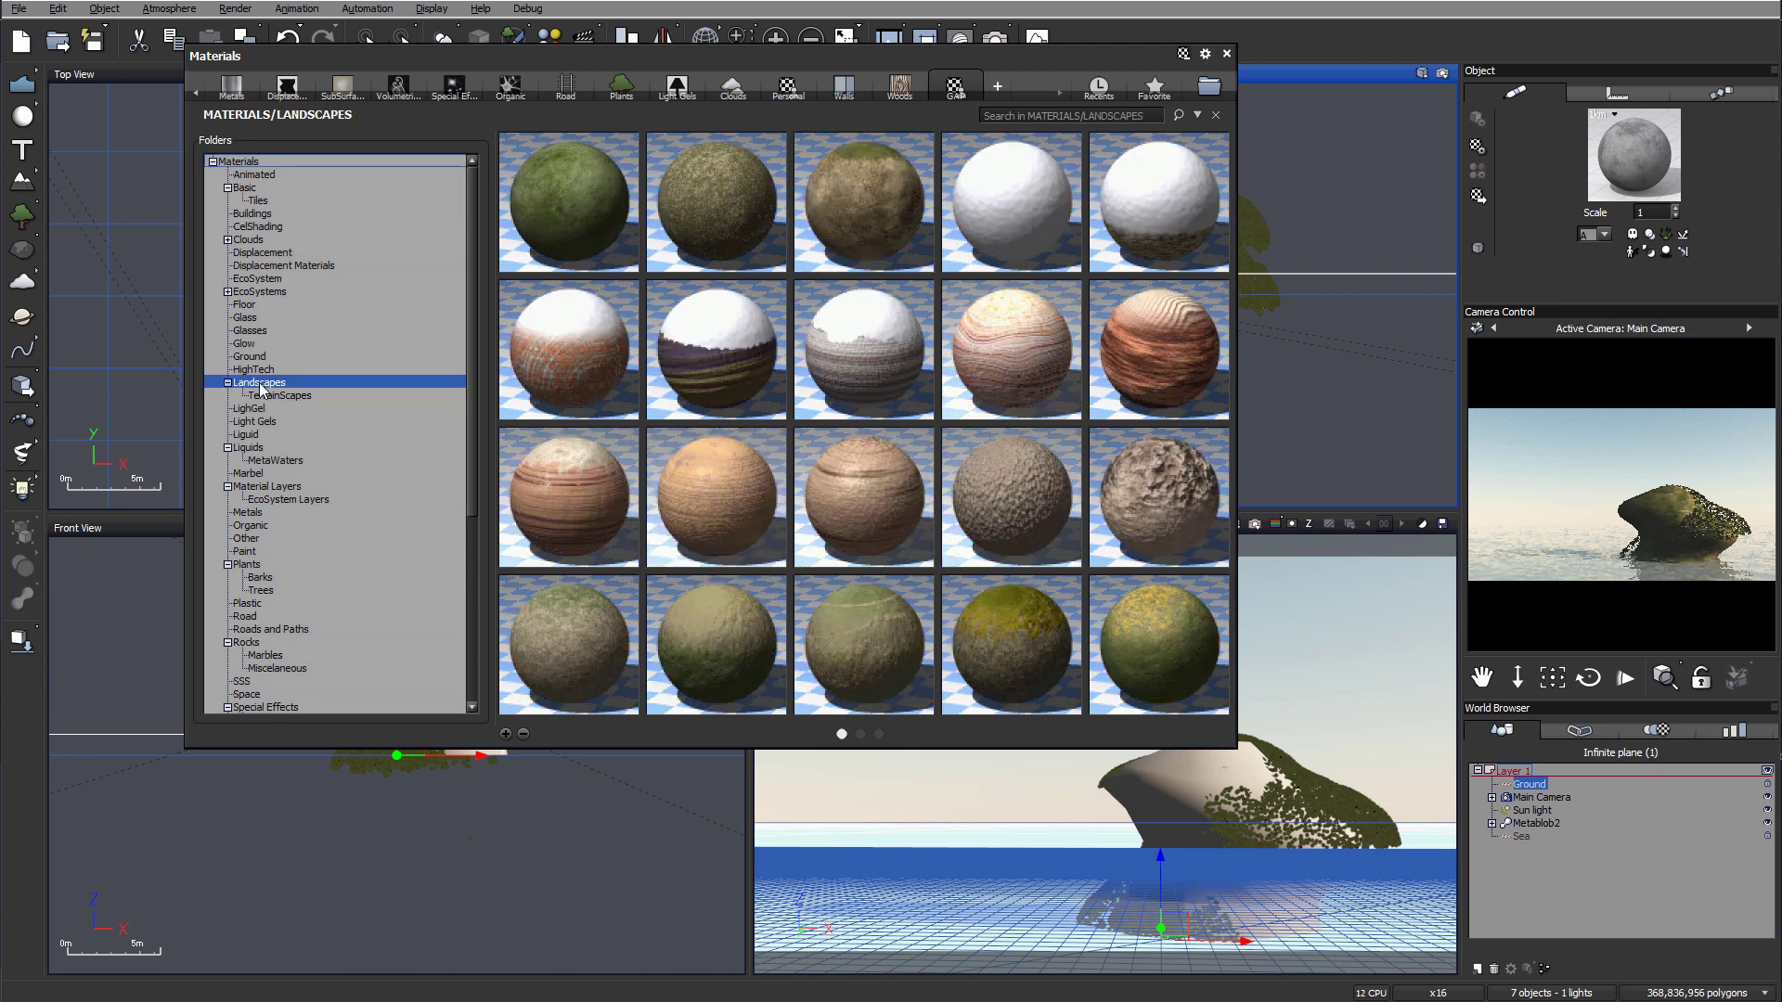
{"action": "double_click", "coordinate": [540, 186]}
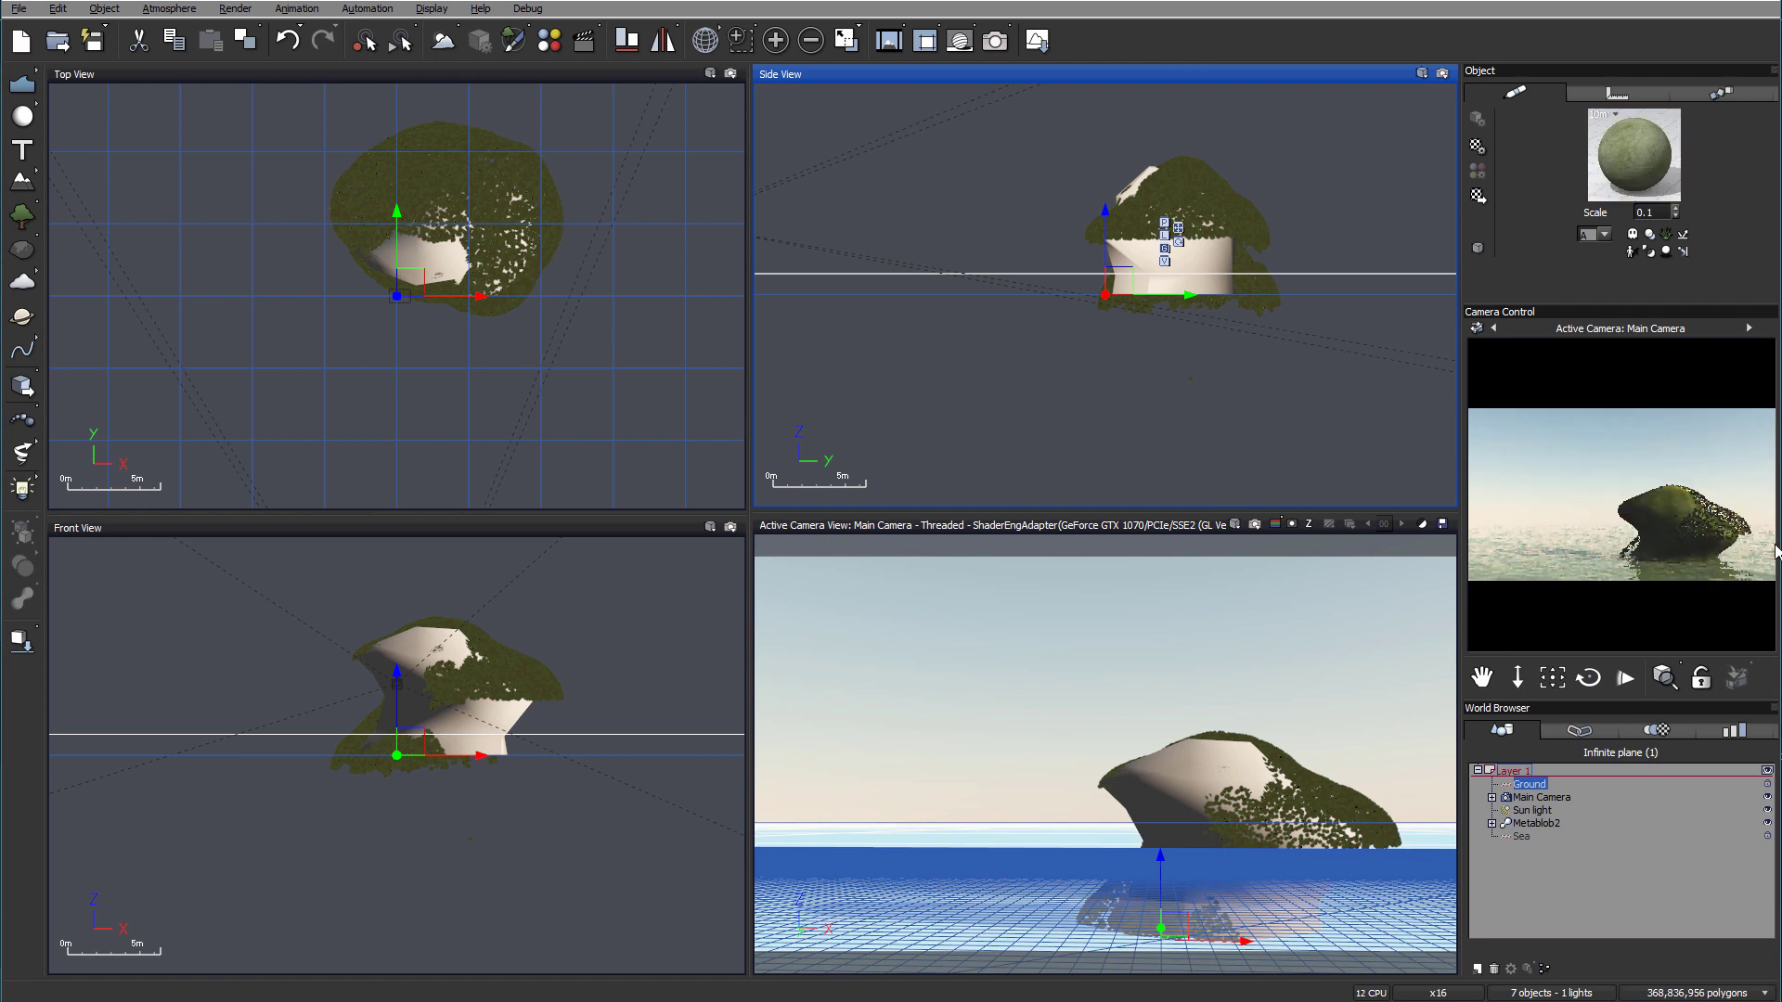
- Set the ground material's Overall color to blue (RGB 51, 101, 124) and close the editor
{"action": "double_click", "coordinate": [1634, 153]}
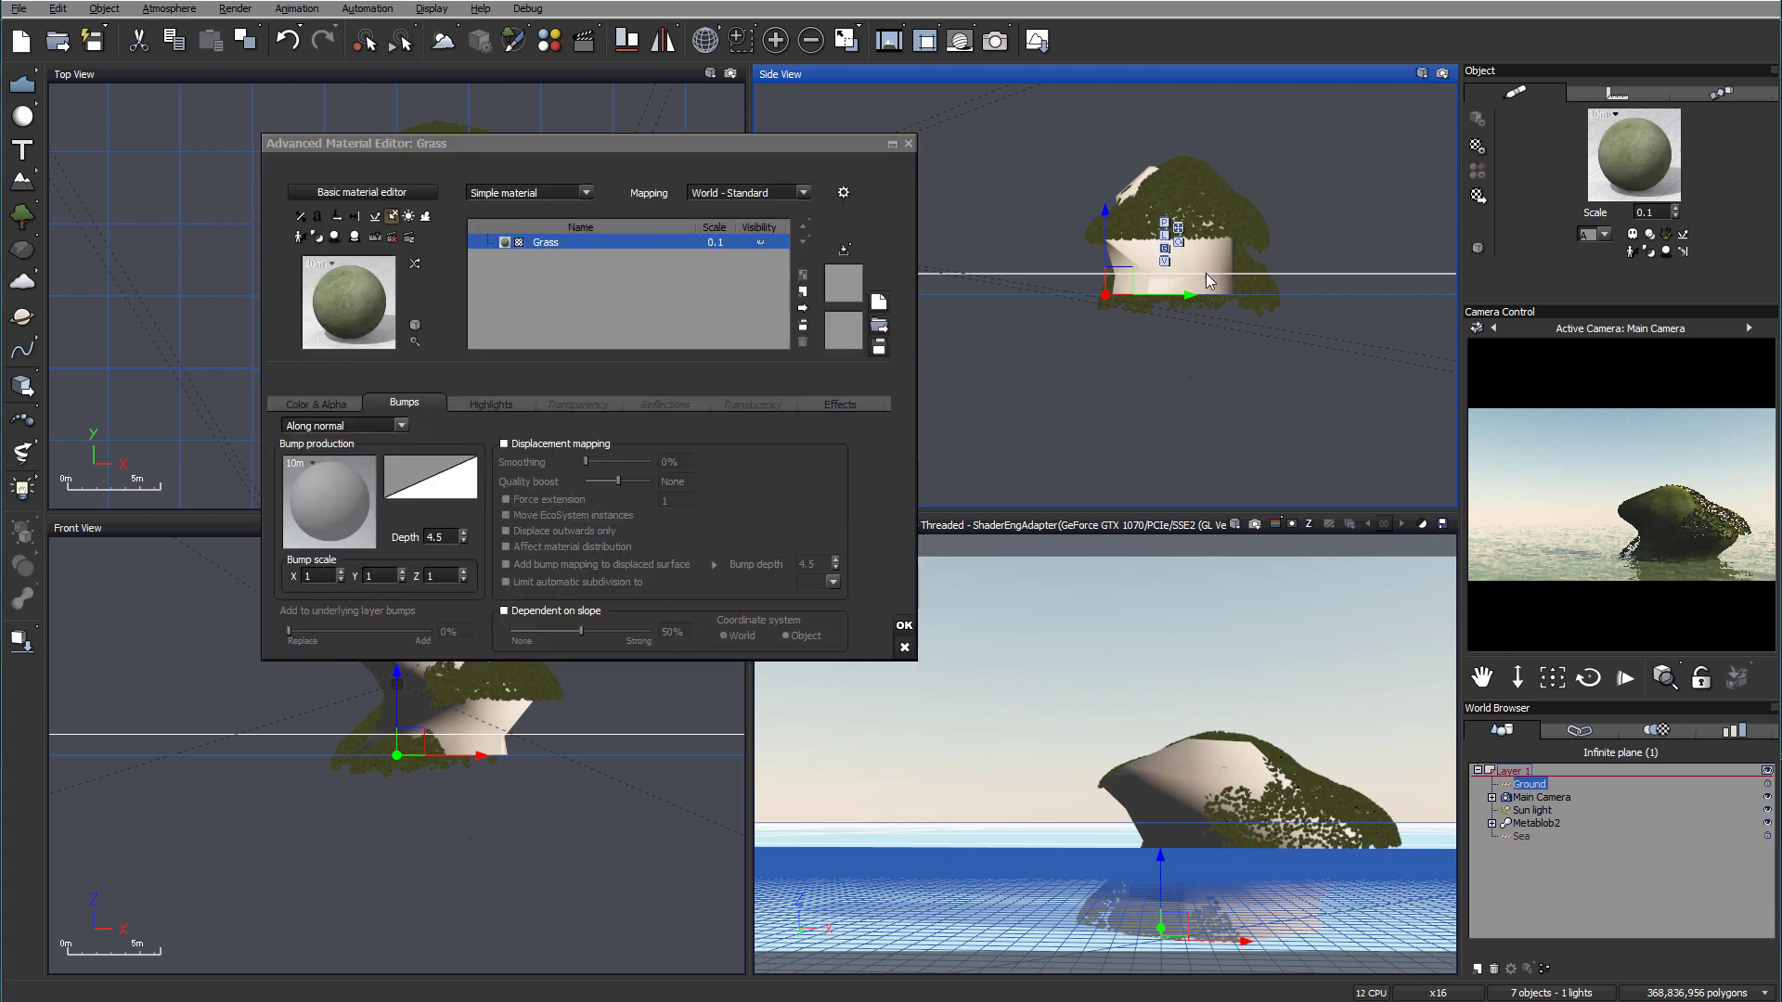
{"action": "left_click", "coordinate": [339, 401]}
{"action": "left_click", "coordinate": [691, 440]}
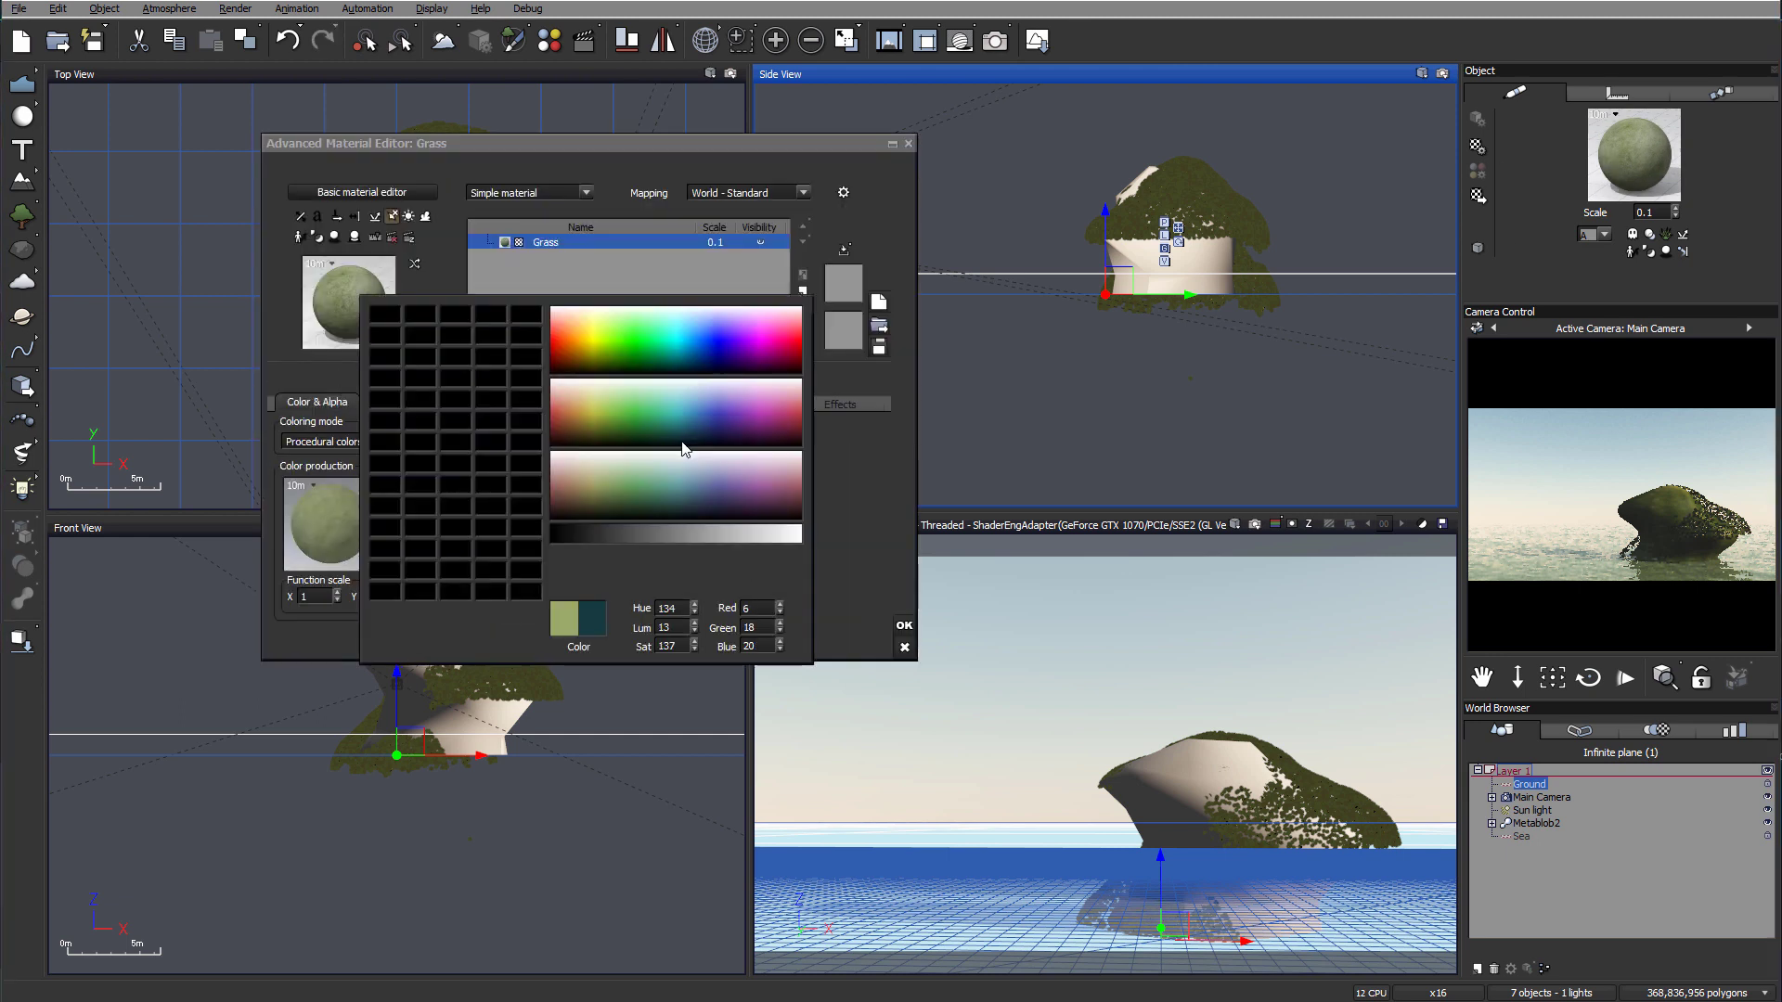
{"action": "left_click", "coordinate": [672, 447]}
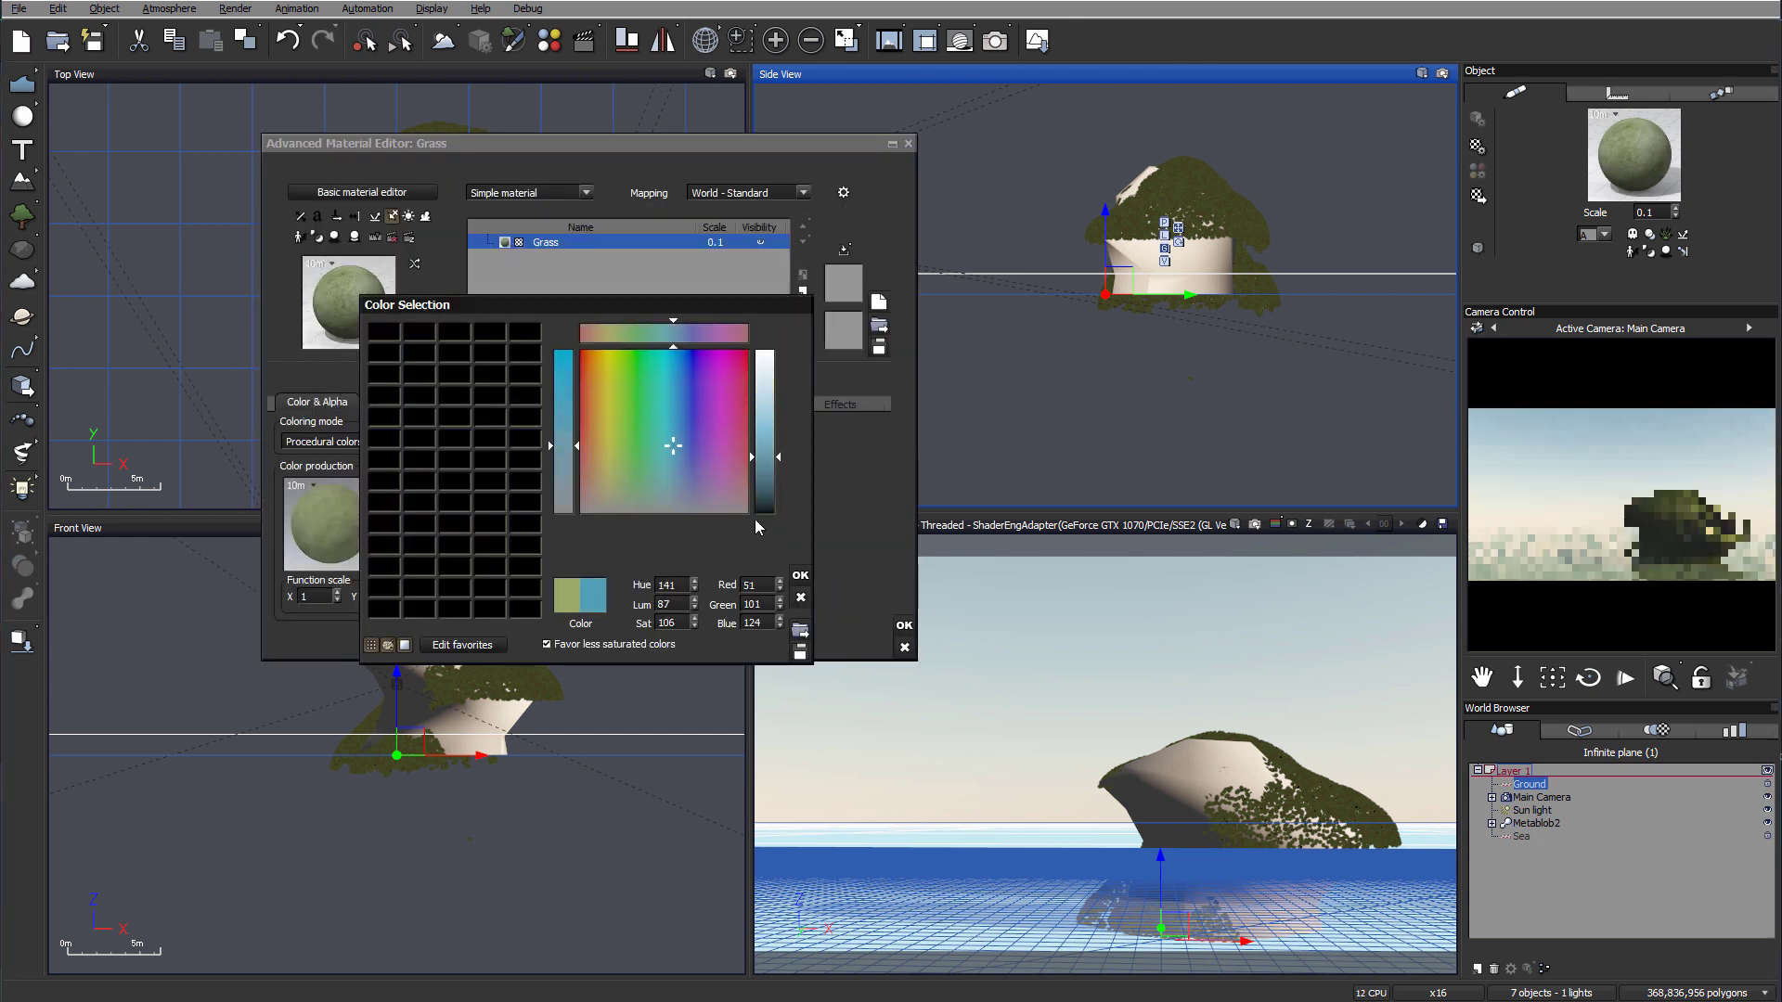
{"action": "left_click", "coordinate": [800, 576]}
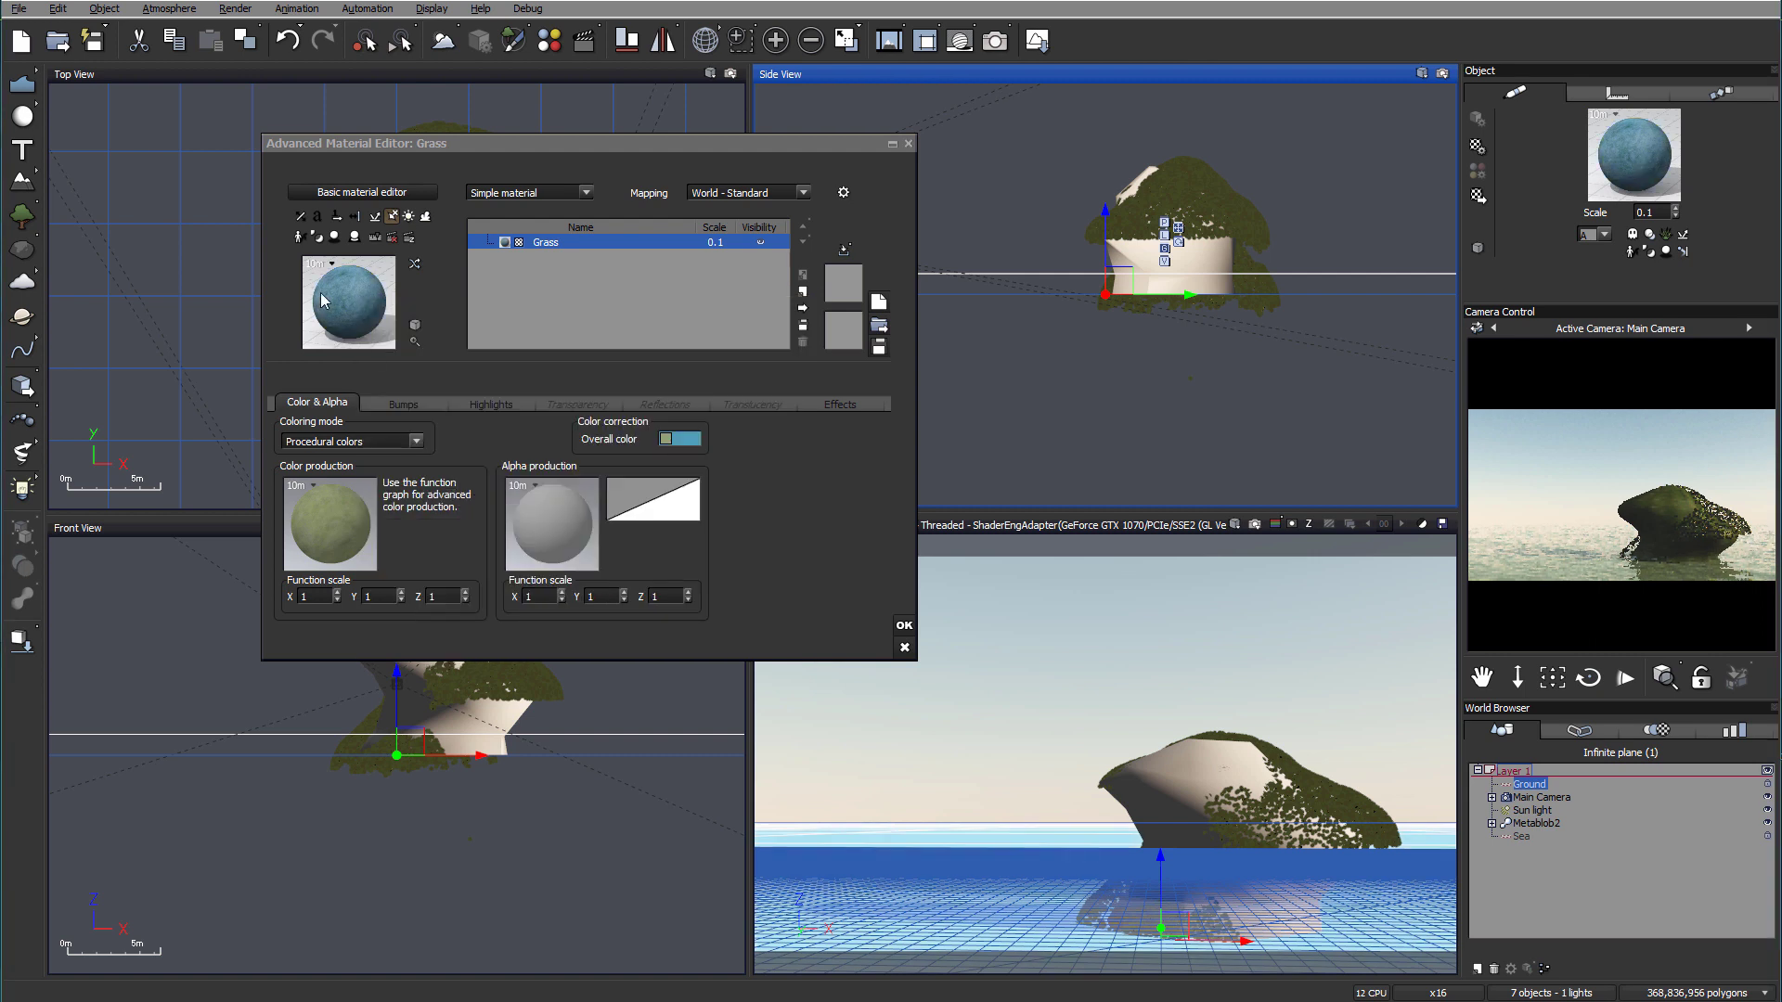
{"action": "left_click", "coordinate": [902, 625]}
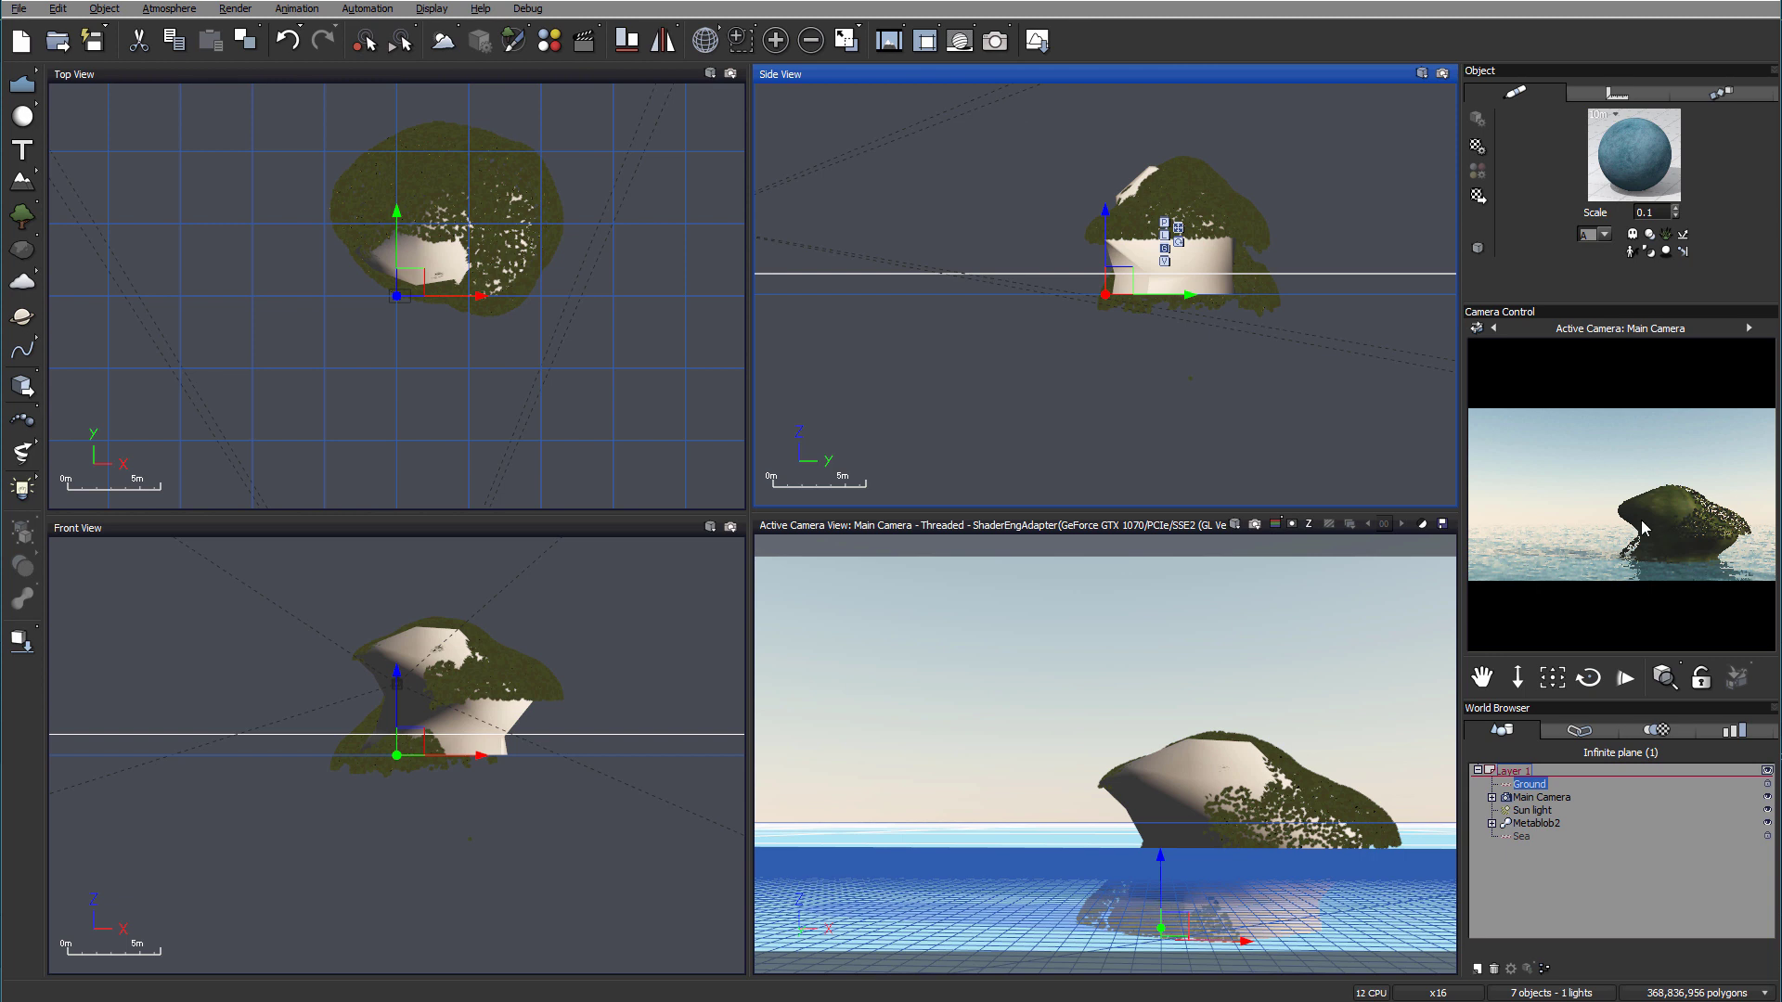
- Lower the main camera to about 2.15 m, tilt it to frame the island, and select the rock
{"action": "left_click", "coordinate": [1538, 798]}
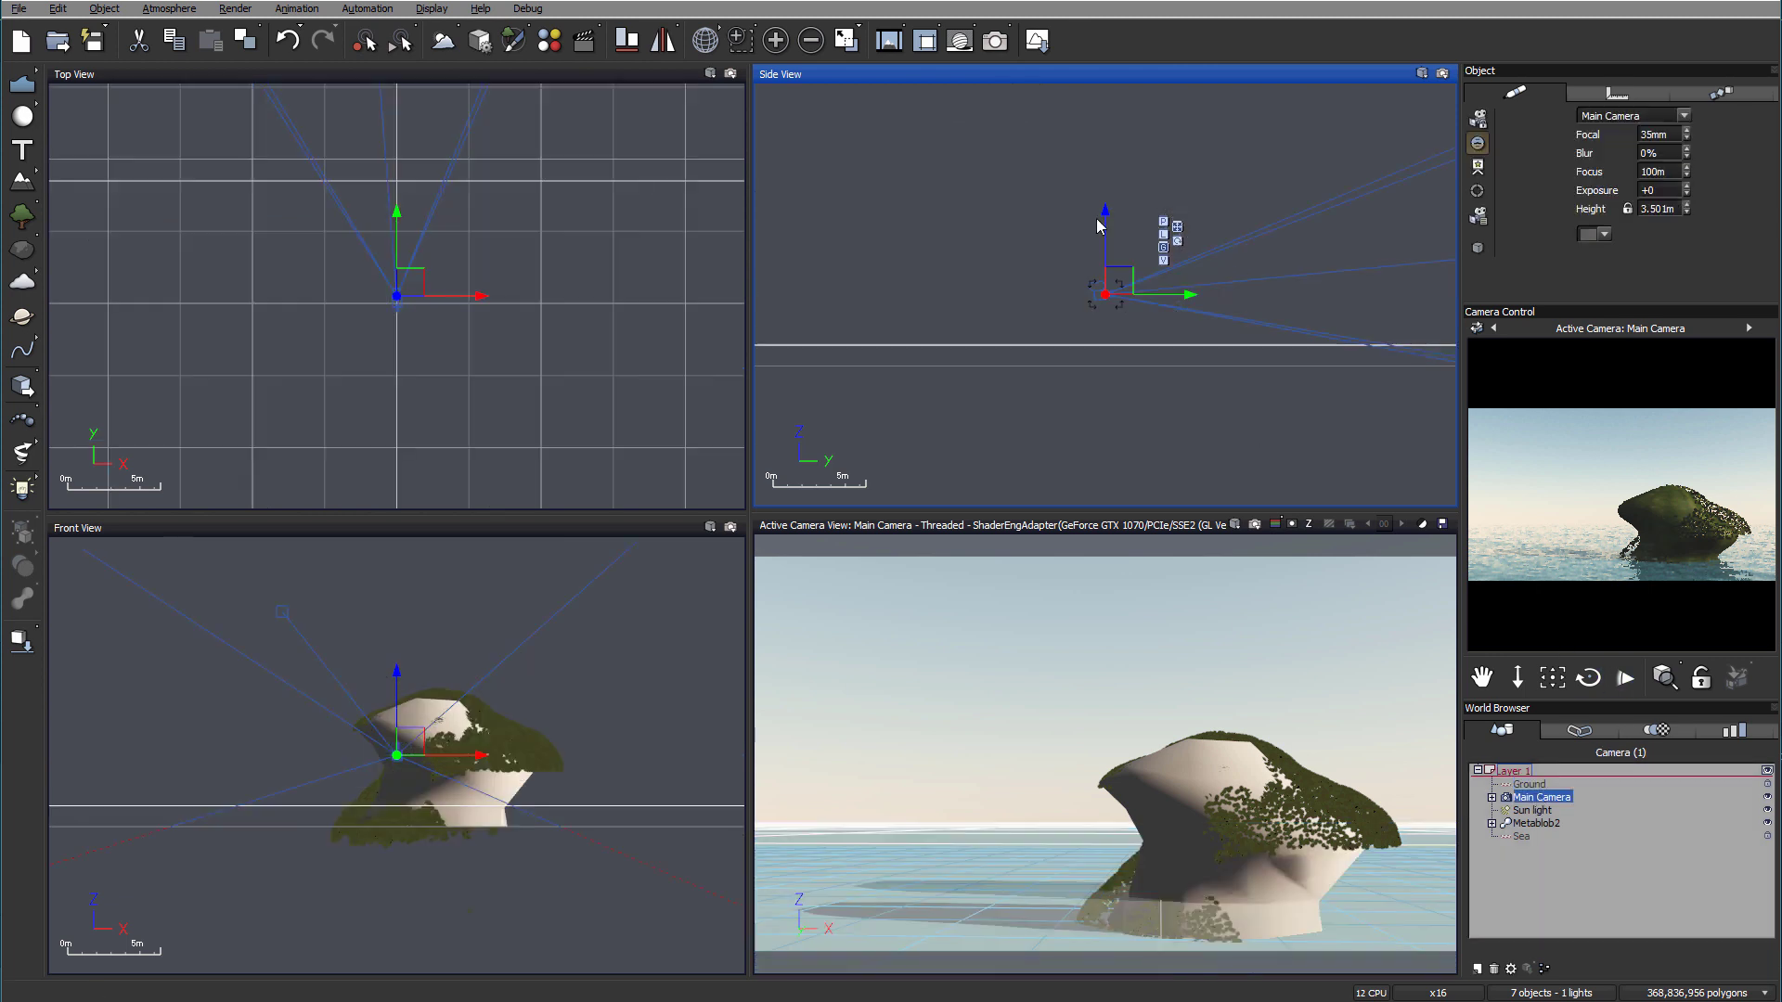
{"action": "left_click_drag", "start_coordinate": [1122, 270], "coordinate": [1123, 294]}
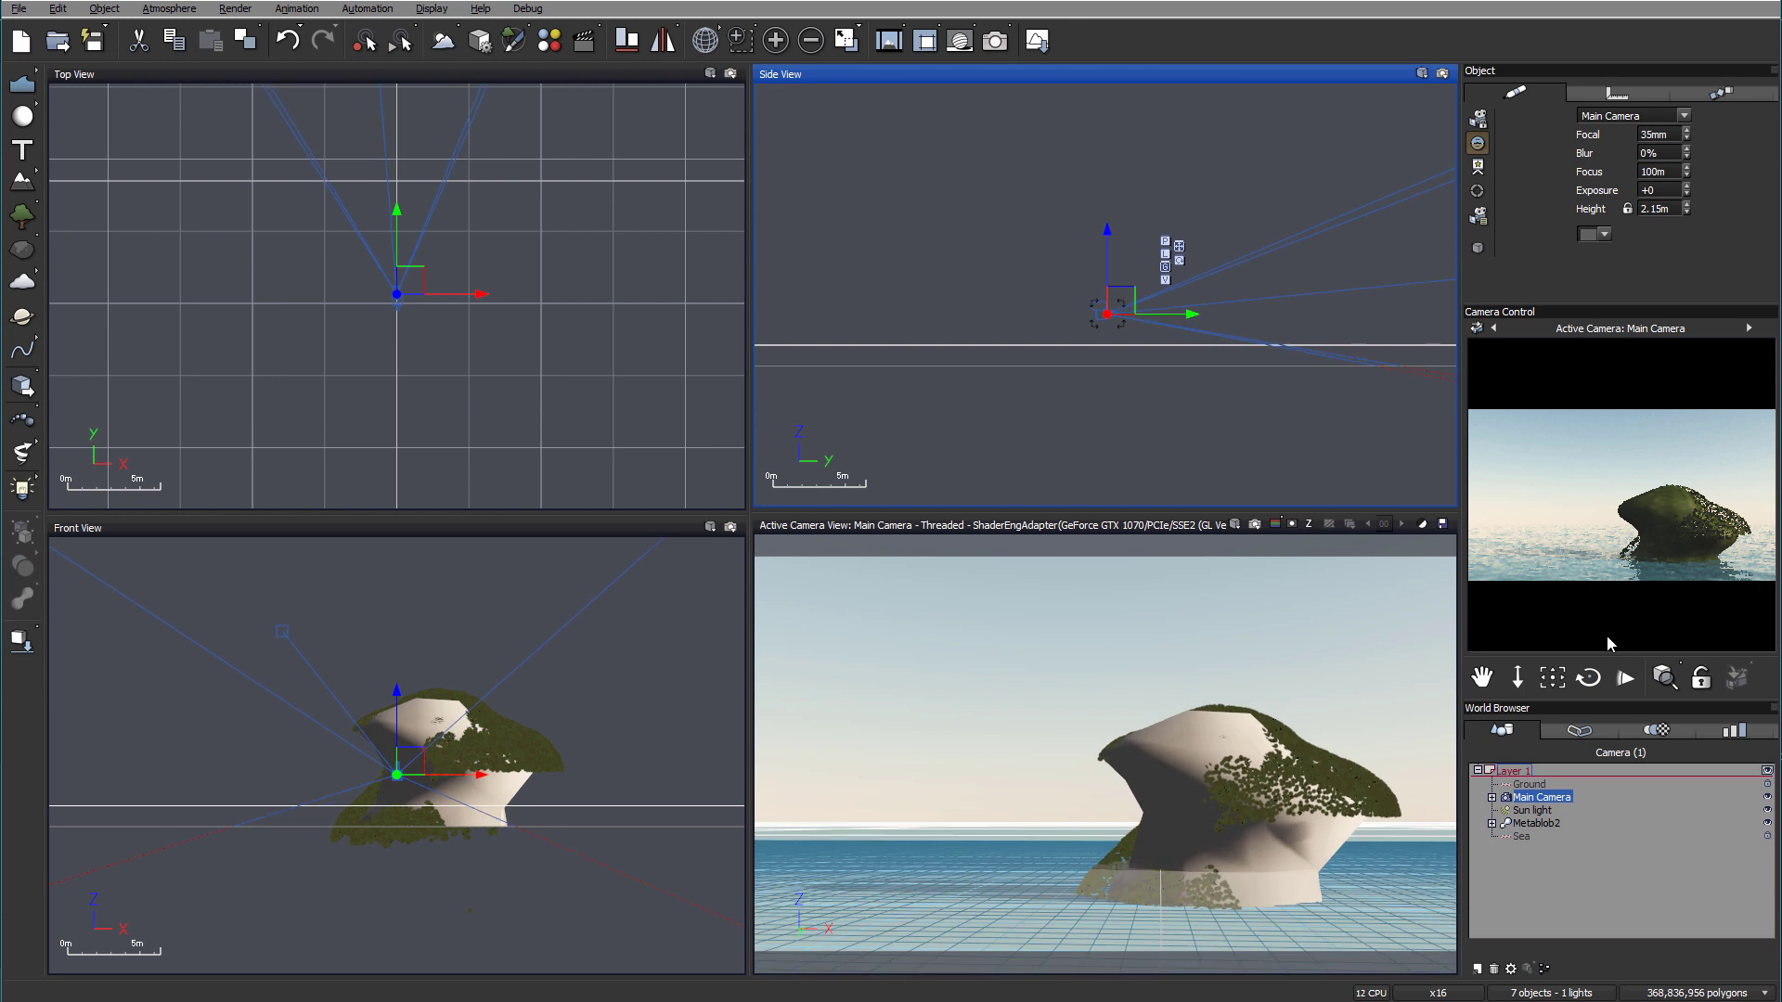
{"action": "left_click_drag", "start_coordinate": [1552, 677], "coordinate": [1712, 605]}
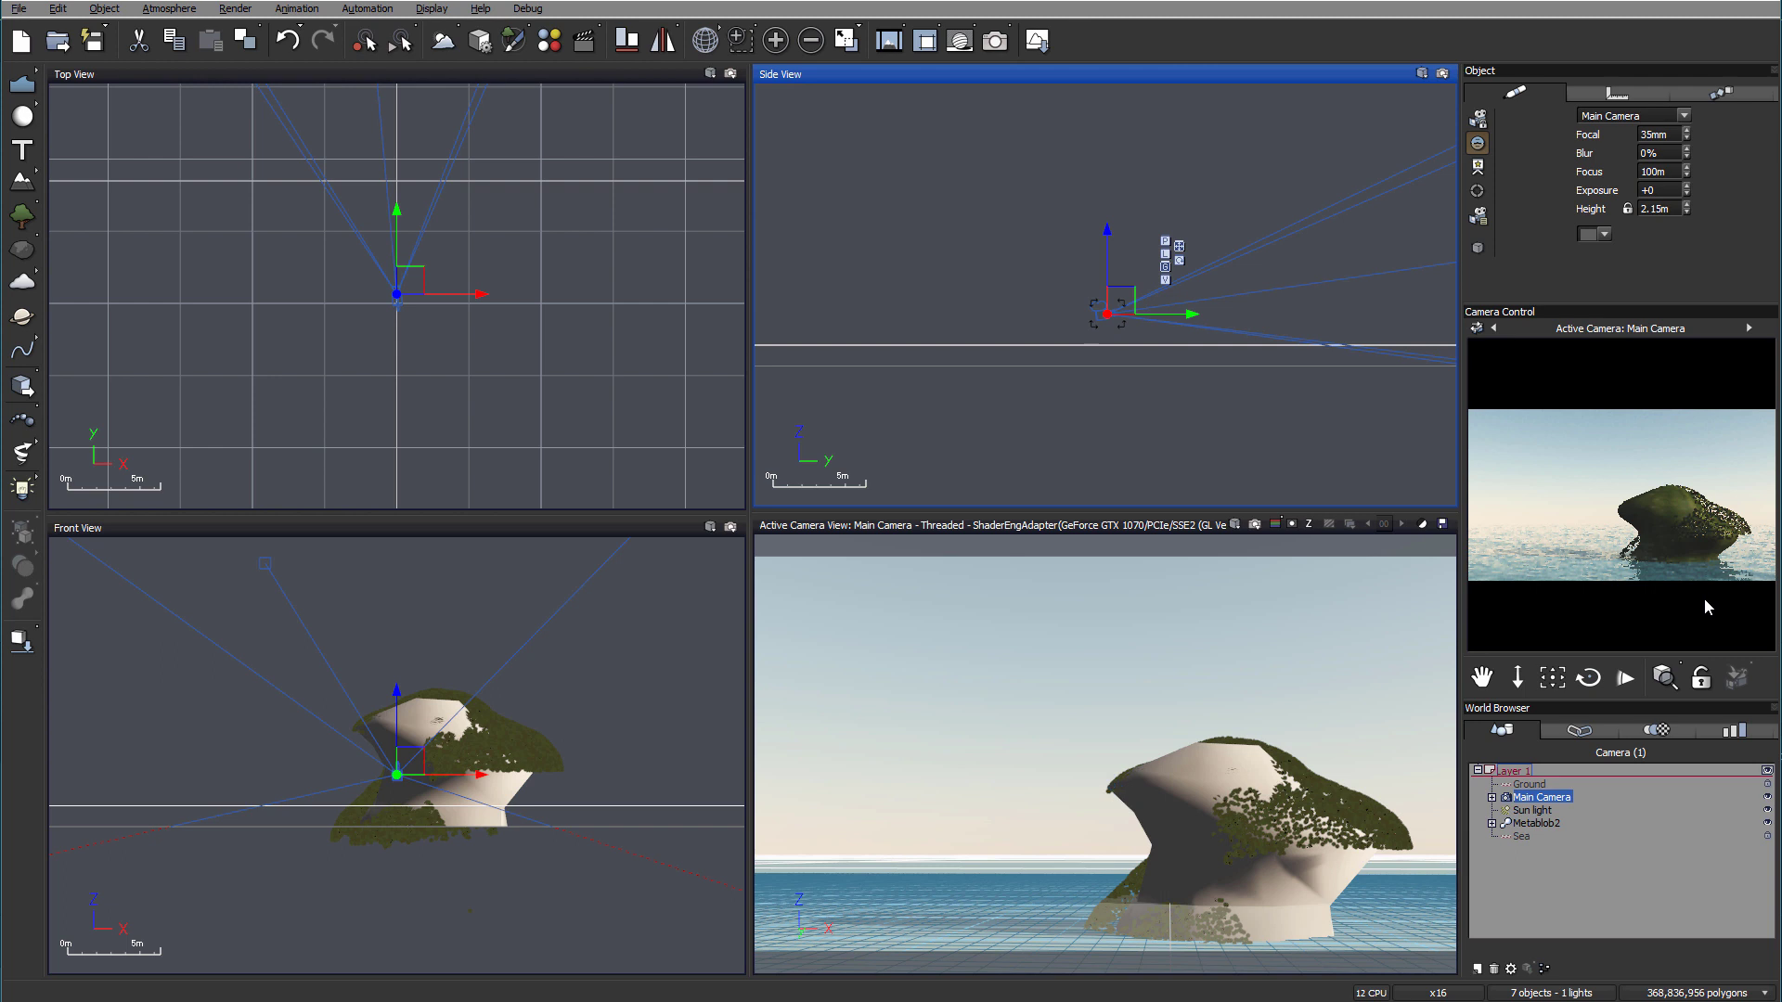
{"action": "left_click", "coordinate": [1537, 823]}
- Add Small Palm and Vitex Agnus Castus beside Bunch of Grass in the rock's EcoSystem, each at 33%
{"action": "double_click", "coordinate": [1608, 168]}
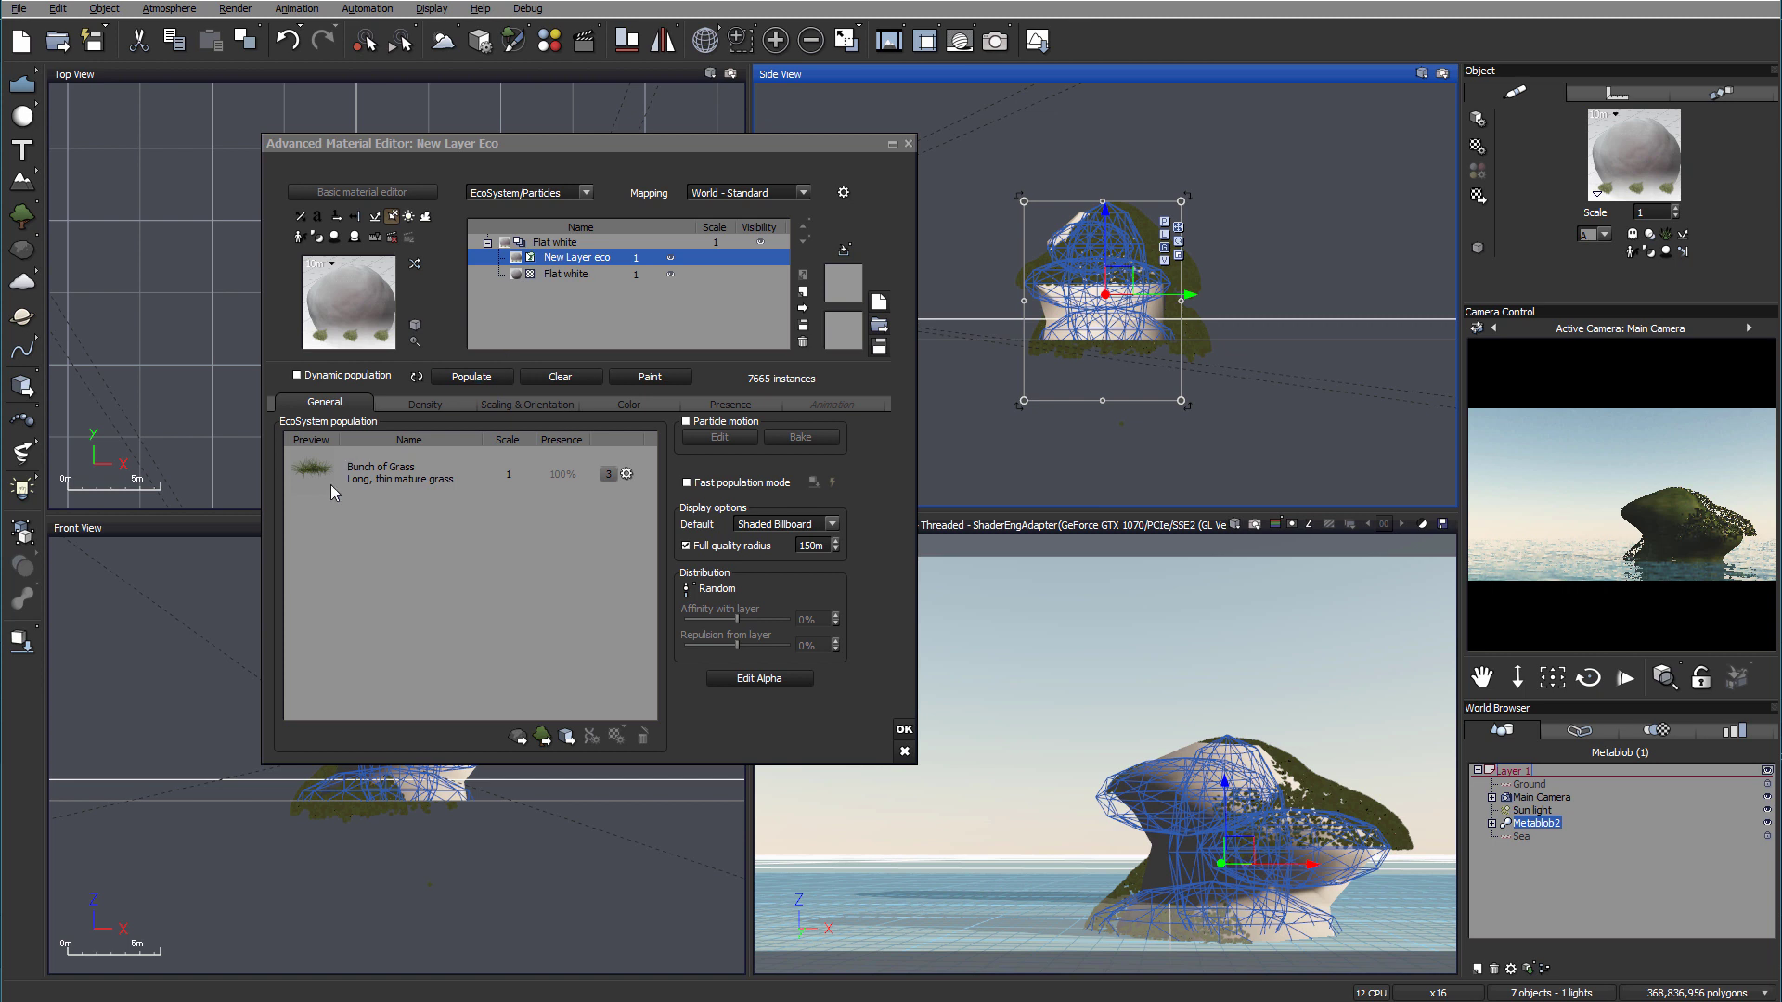
{"action": "left_click", "coordinate": [413, 479]}
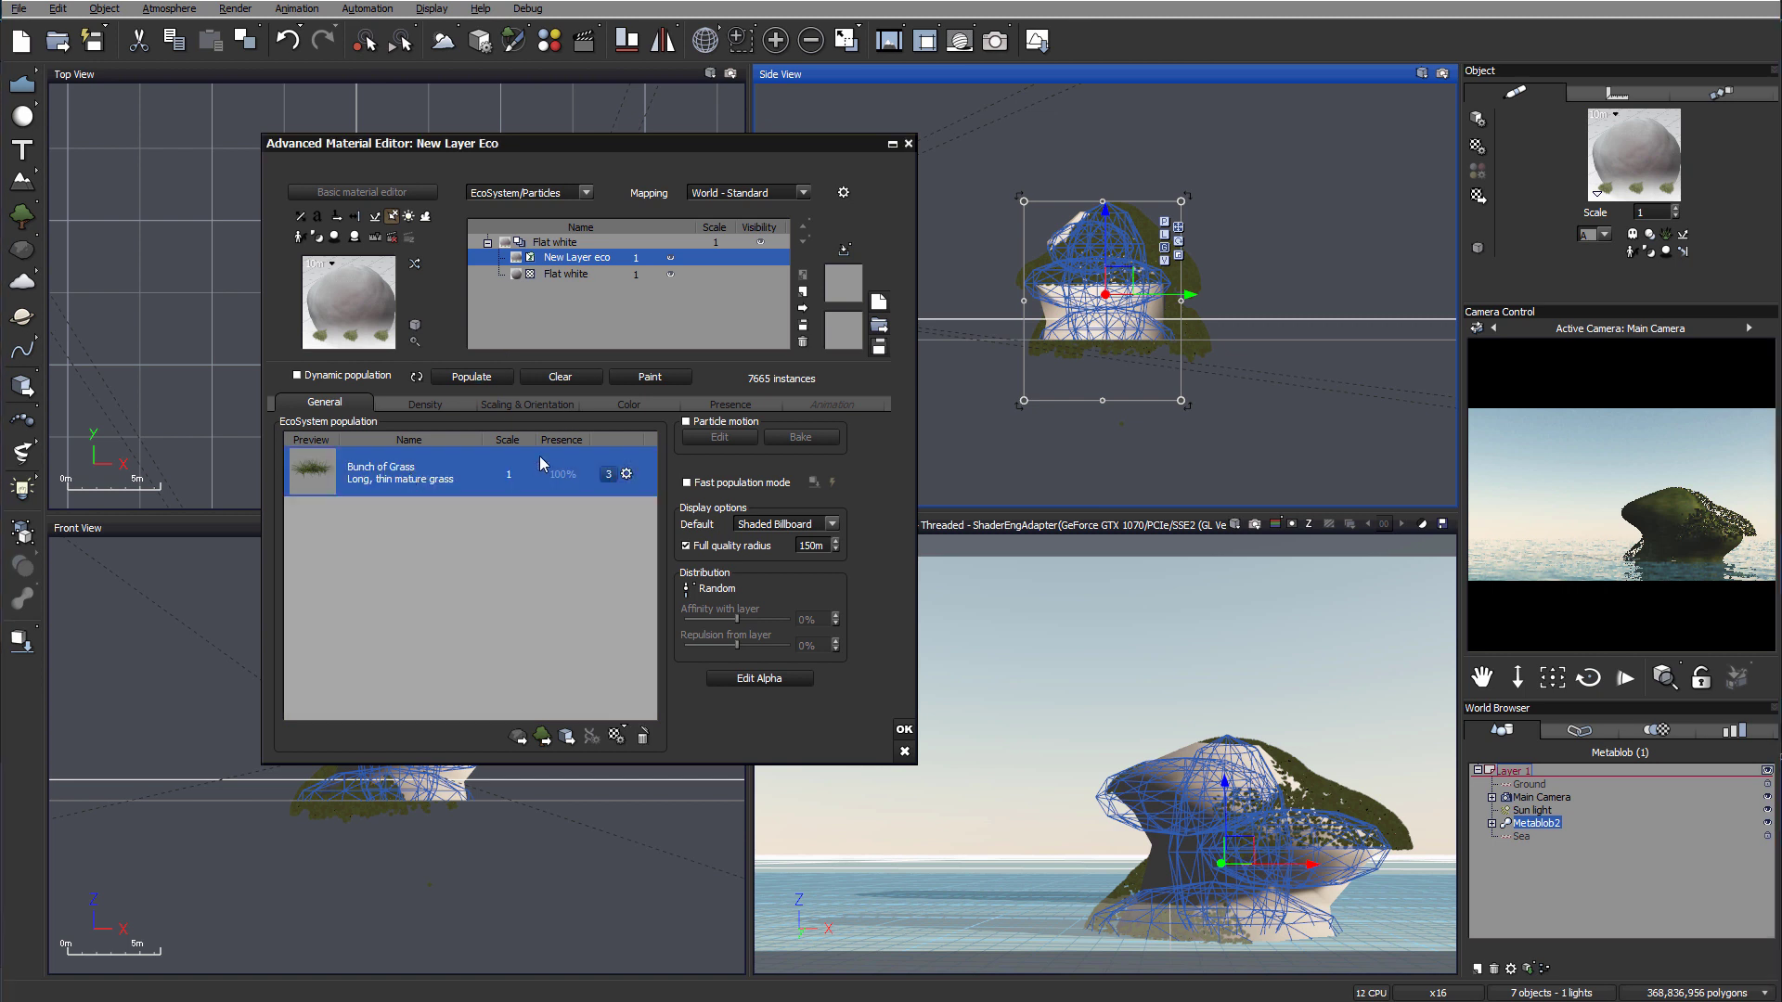
{"action": "left_click", "coordinate": [543, 737]}
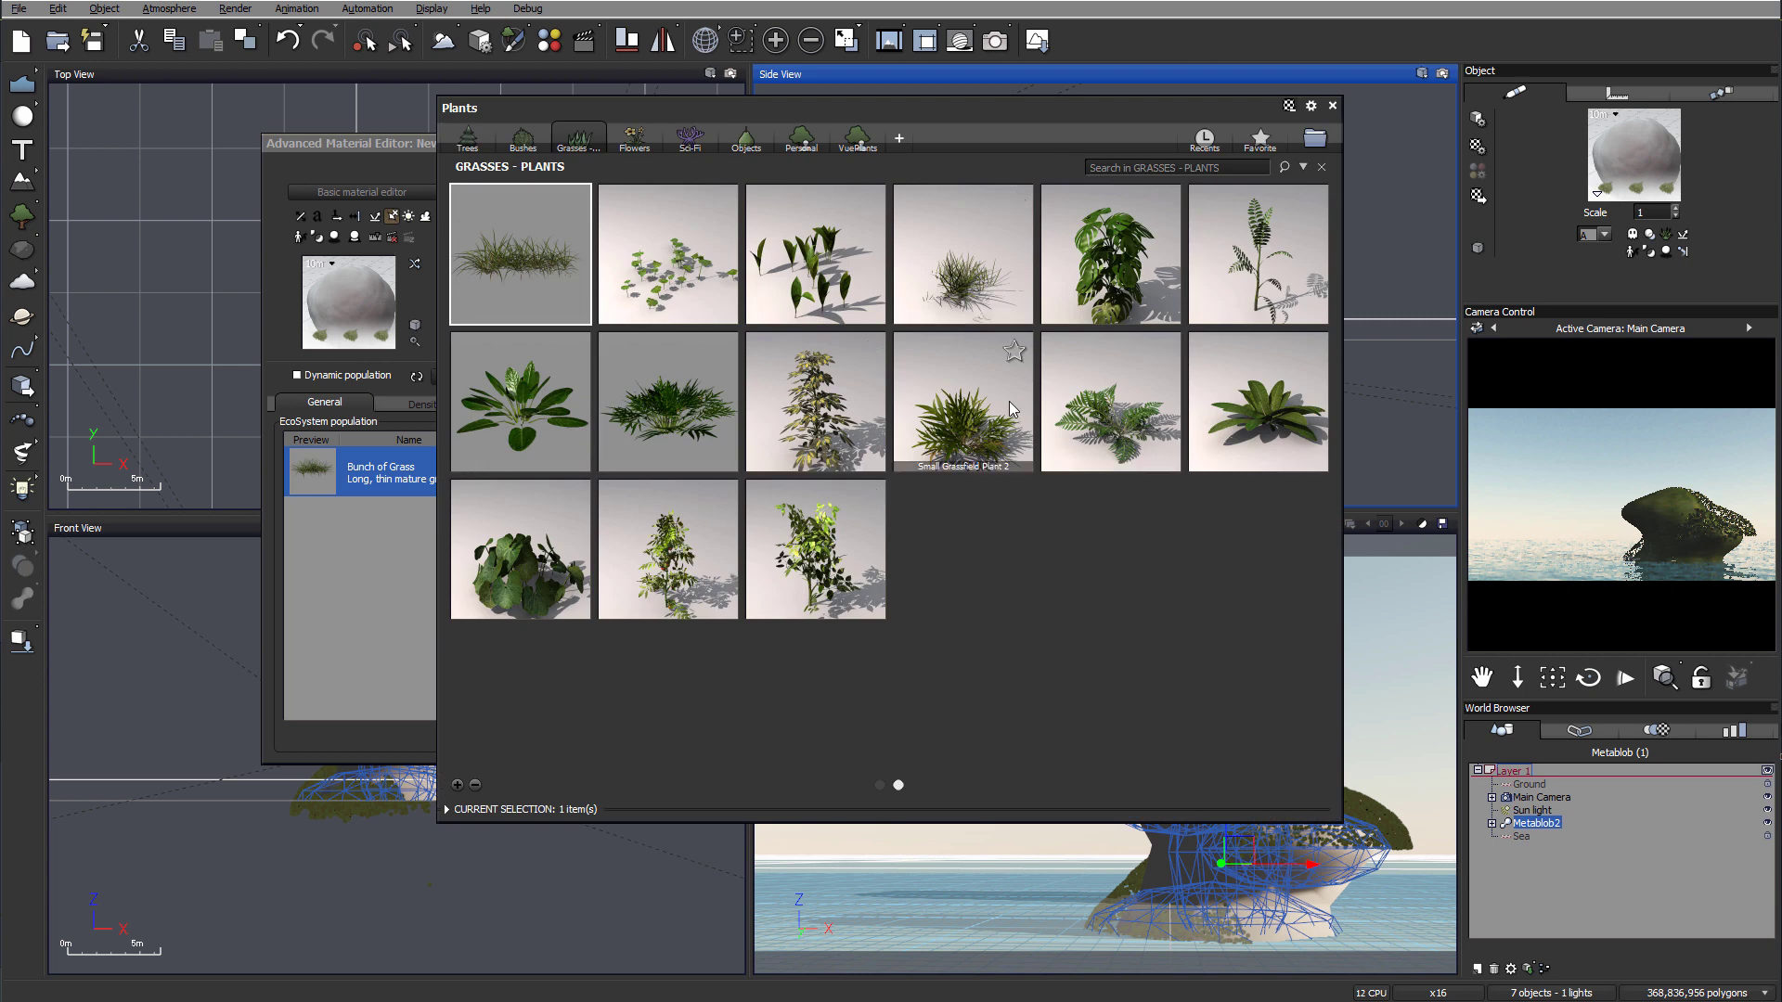
{"action": "mouse_move", "coordinate": [729, 395]}
{"action": "scroll", "coordinate": [839, 349], "scroll_direction": "up", "scroll_amount": 2}
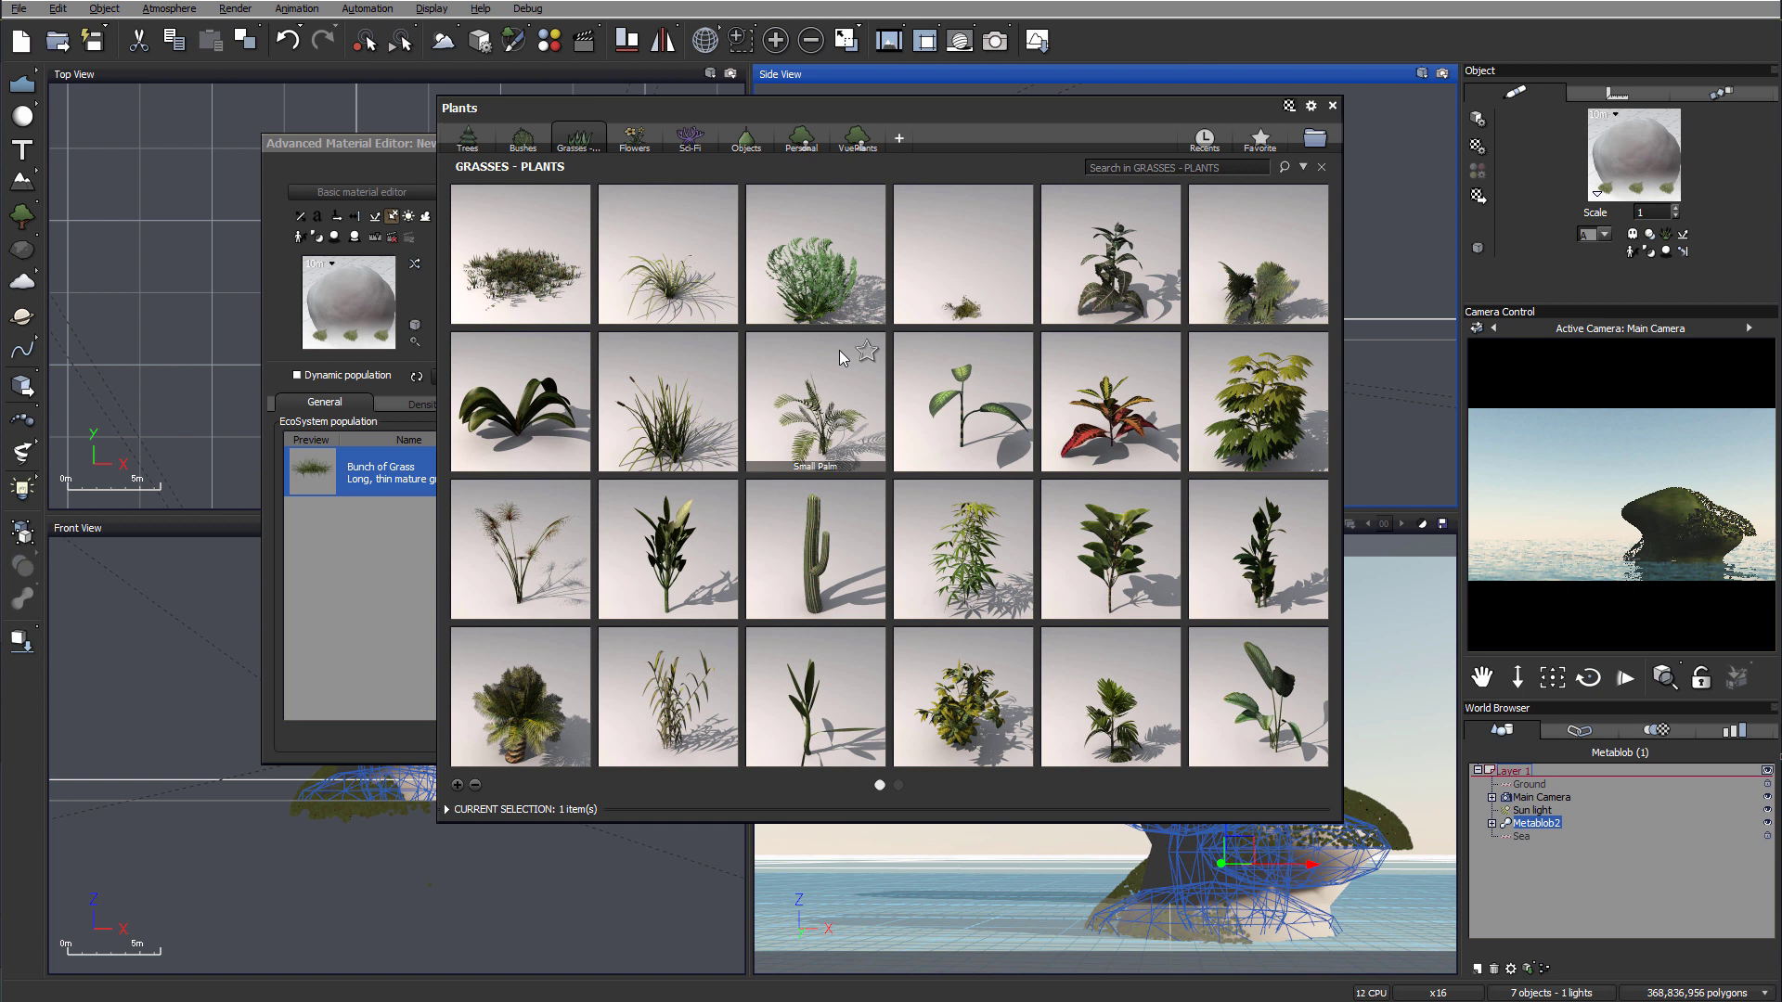
{"action": "mouse_move", "coordinate": [918, 371]}
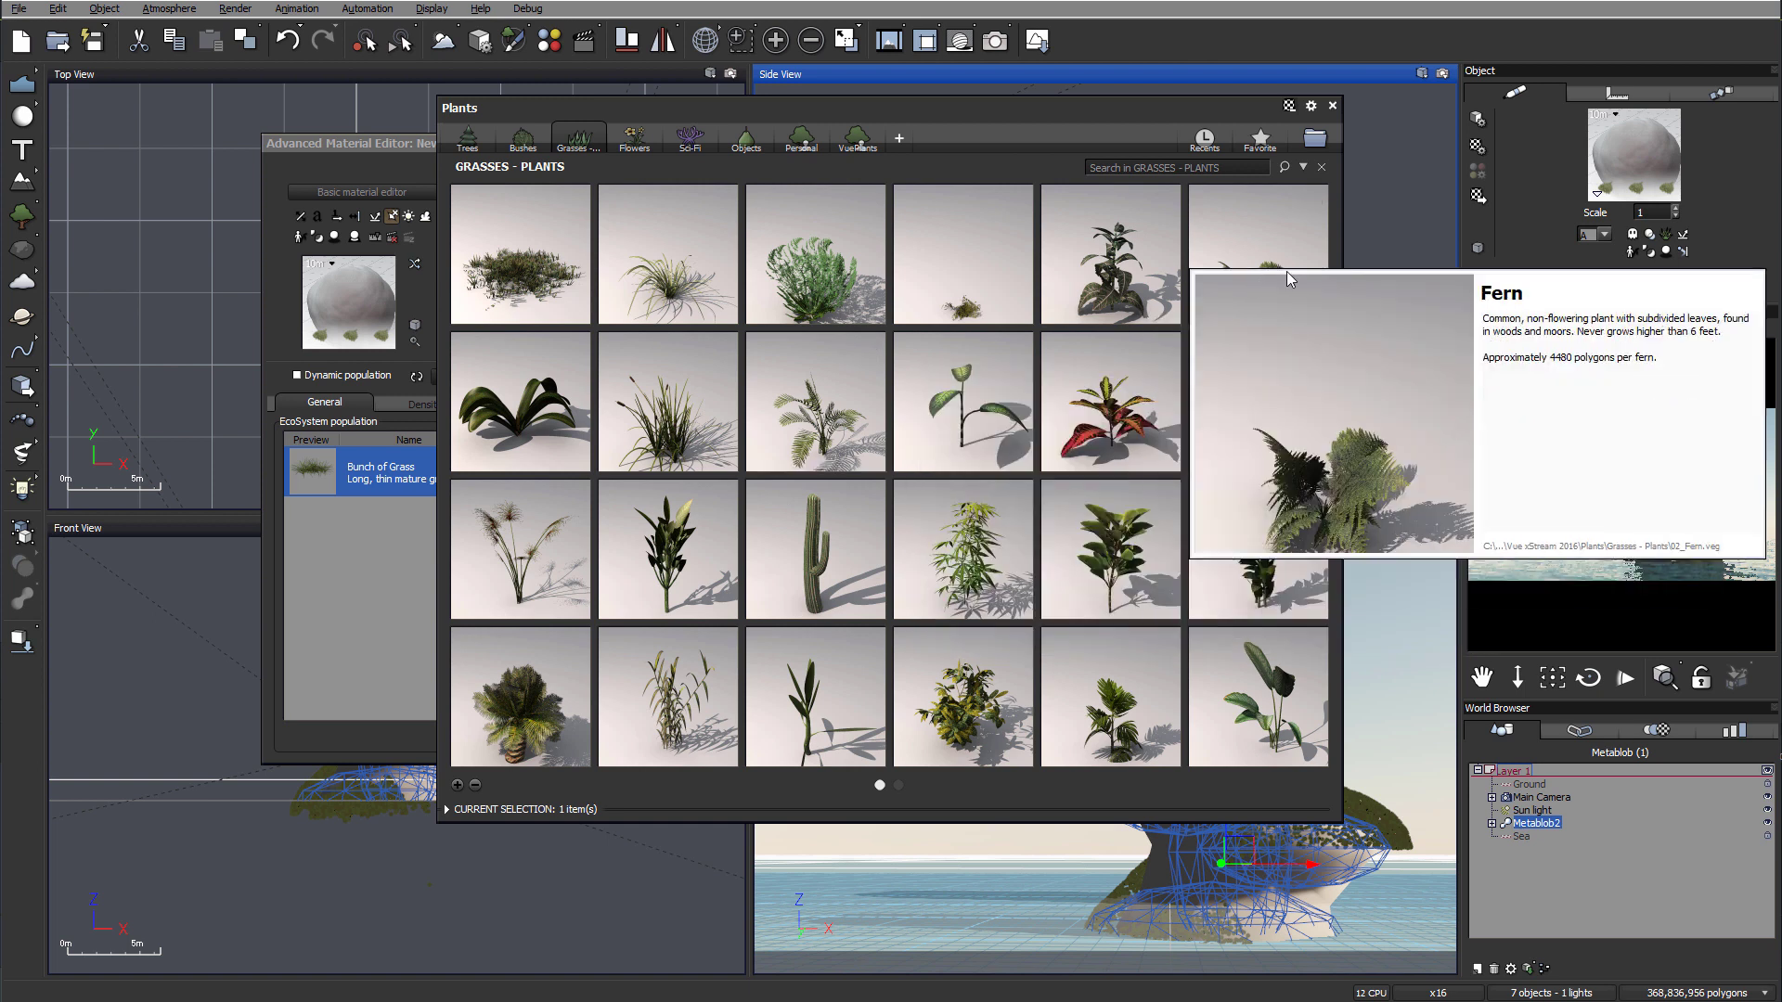
{"action": "double_click", "coordinate": [813, 408]}
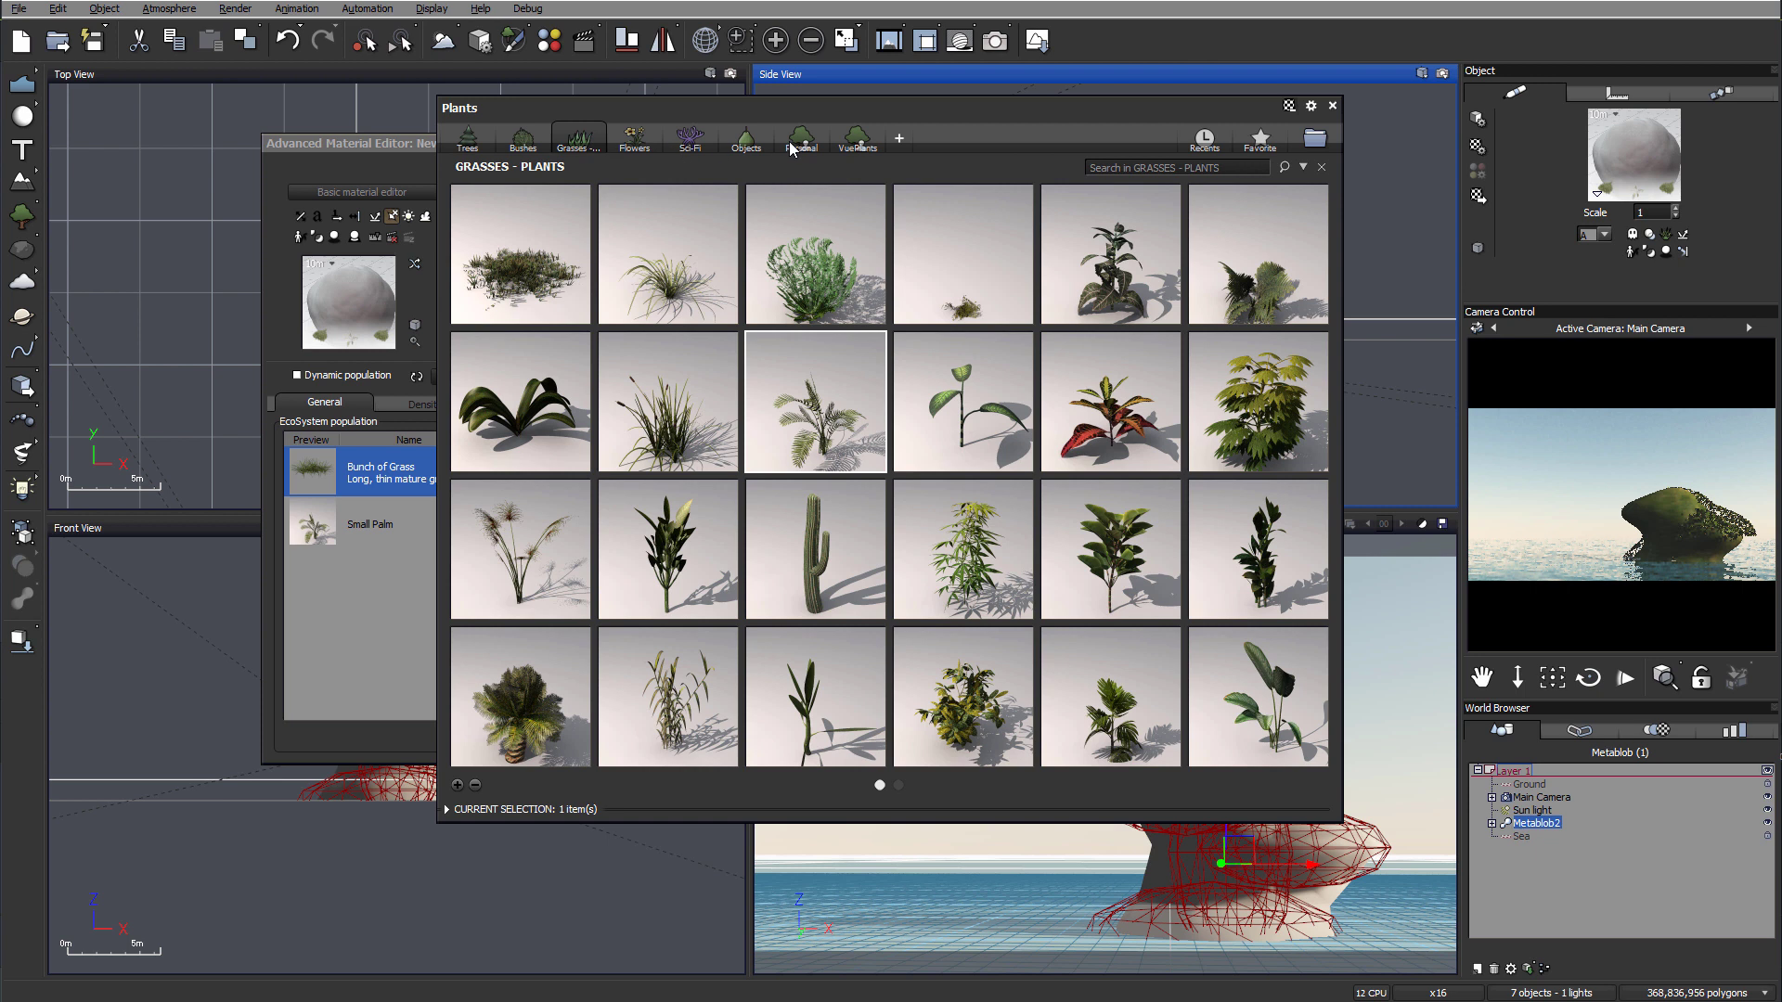
{"action": "mouse_move", "coordinate": [1300, 472]}
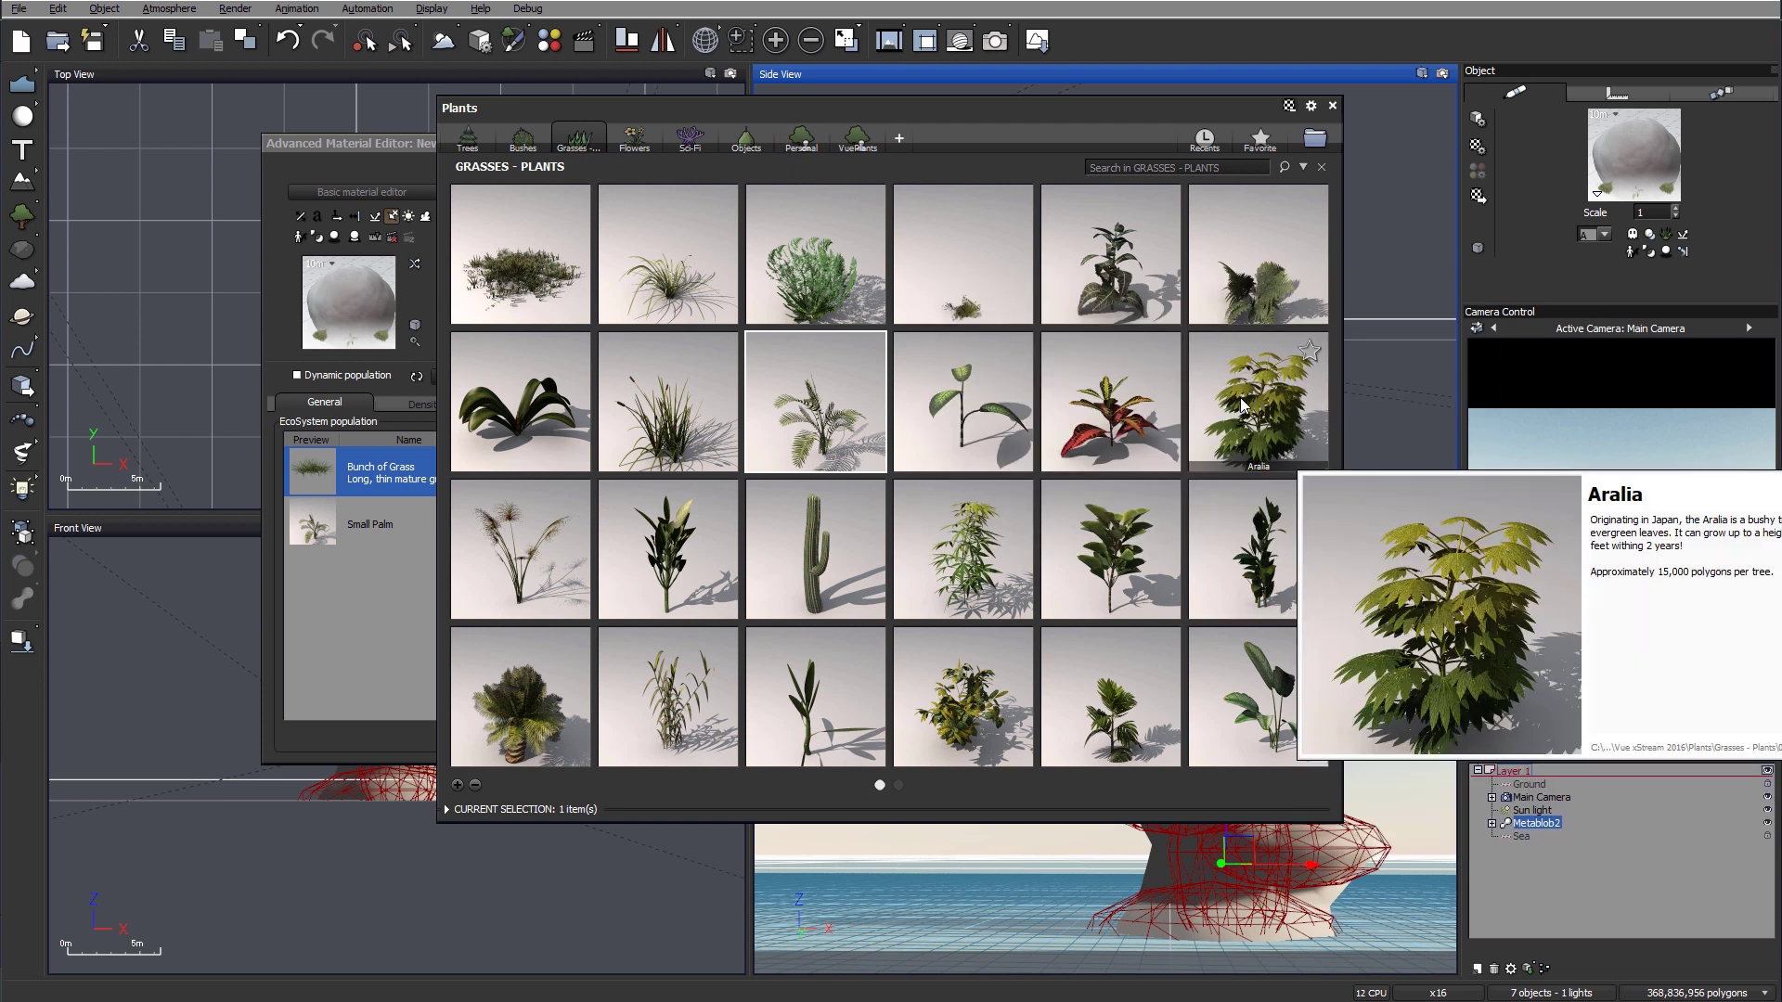
{"action": "mouse_move", "coordinate": [1021, 609]}
{"action": "double_click", "coordinate": [980, 576]}
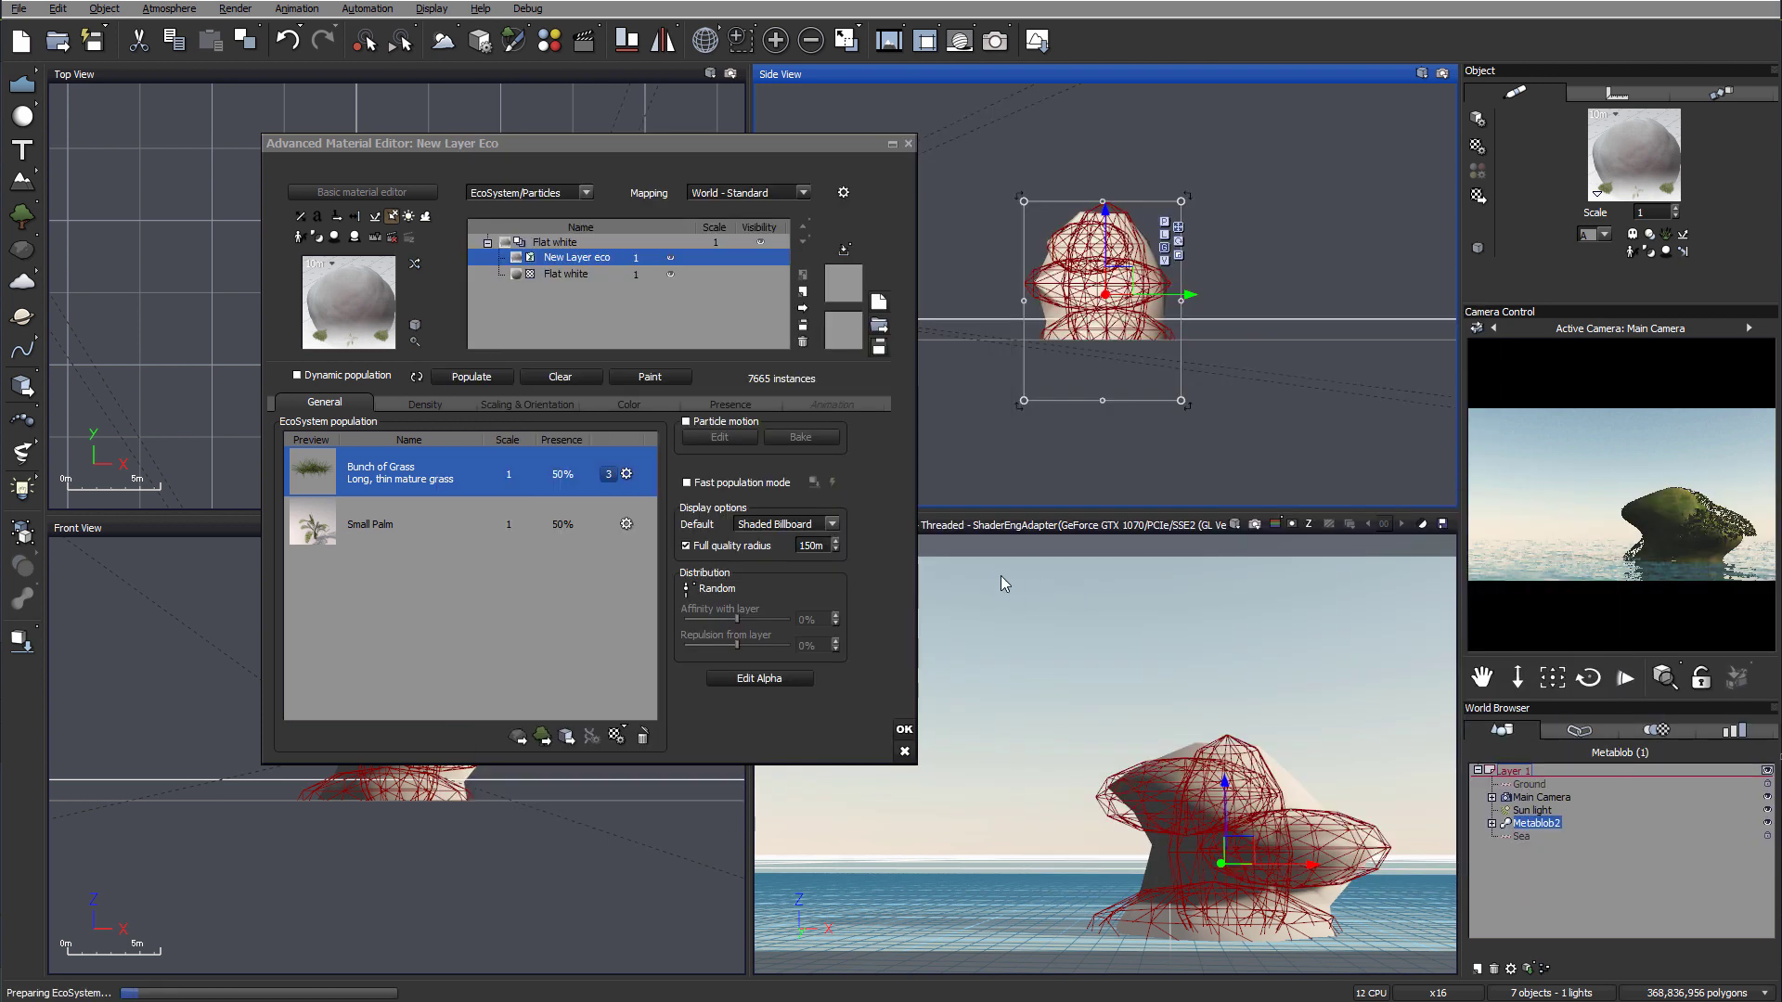
- Populate the rock with the three plants, then raise overall density to 81% and repopulate
{"action": "left_click", "coordinate": [472, 377]}
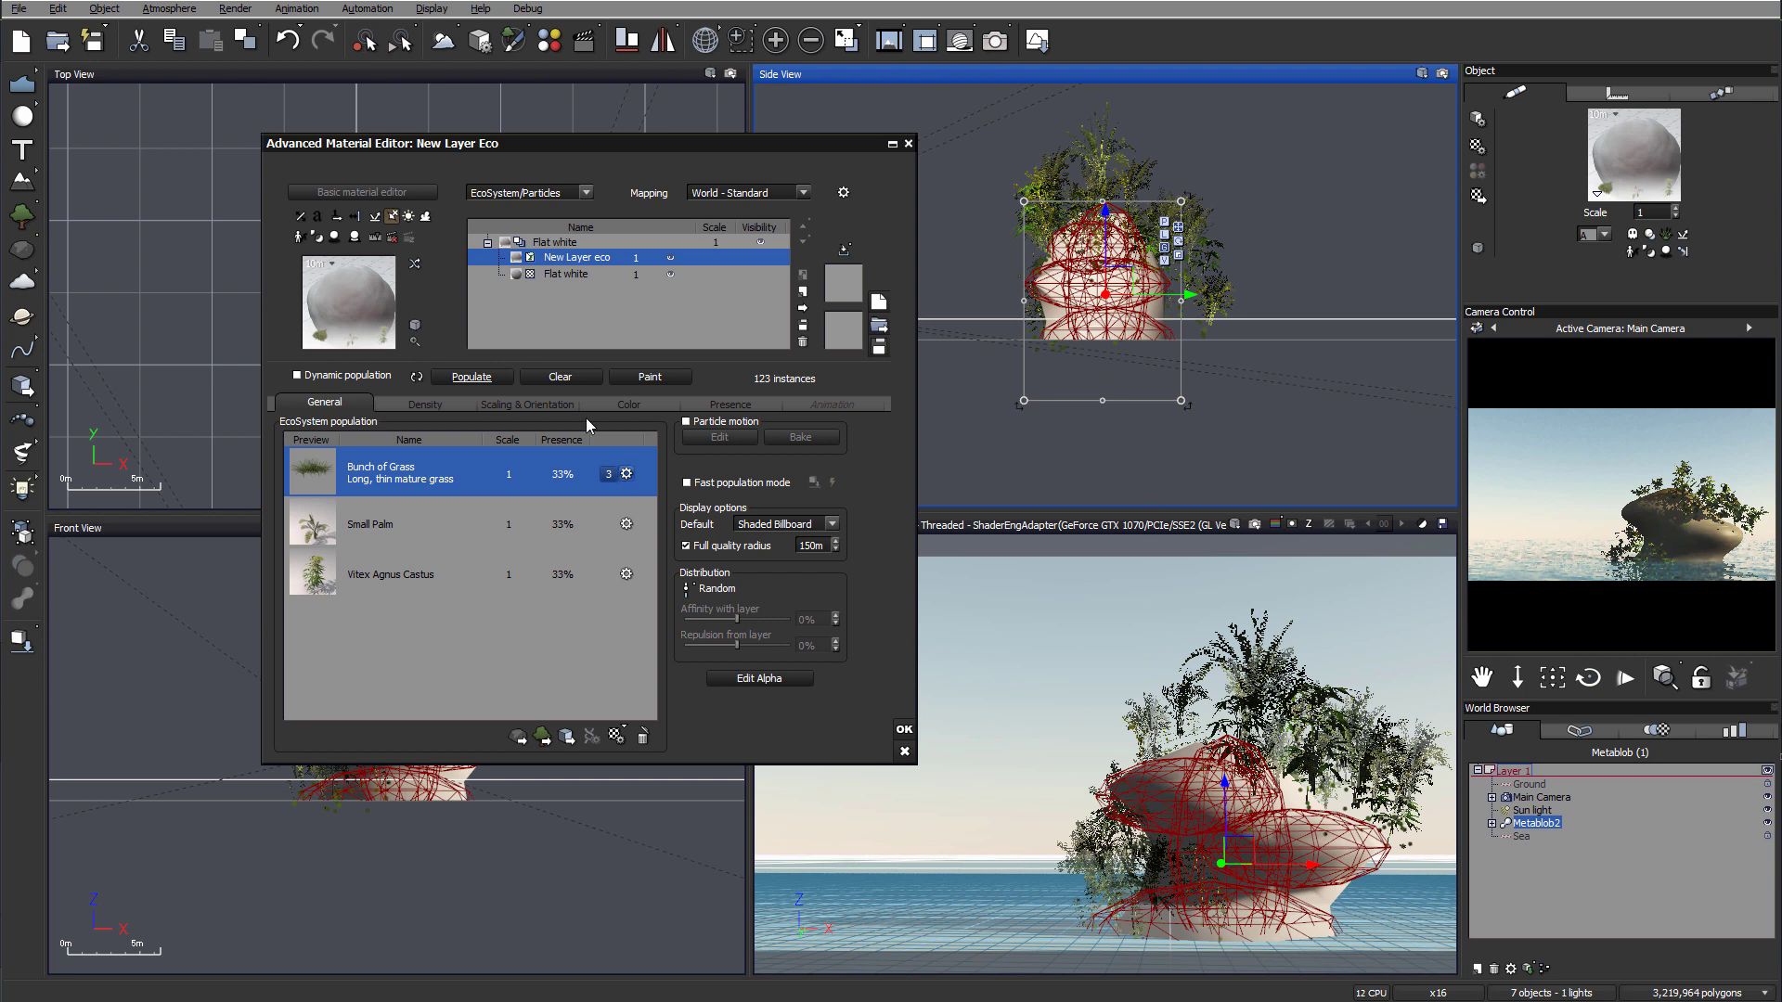
{"action": "left_click", "coordinate": [420, 410]}
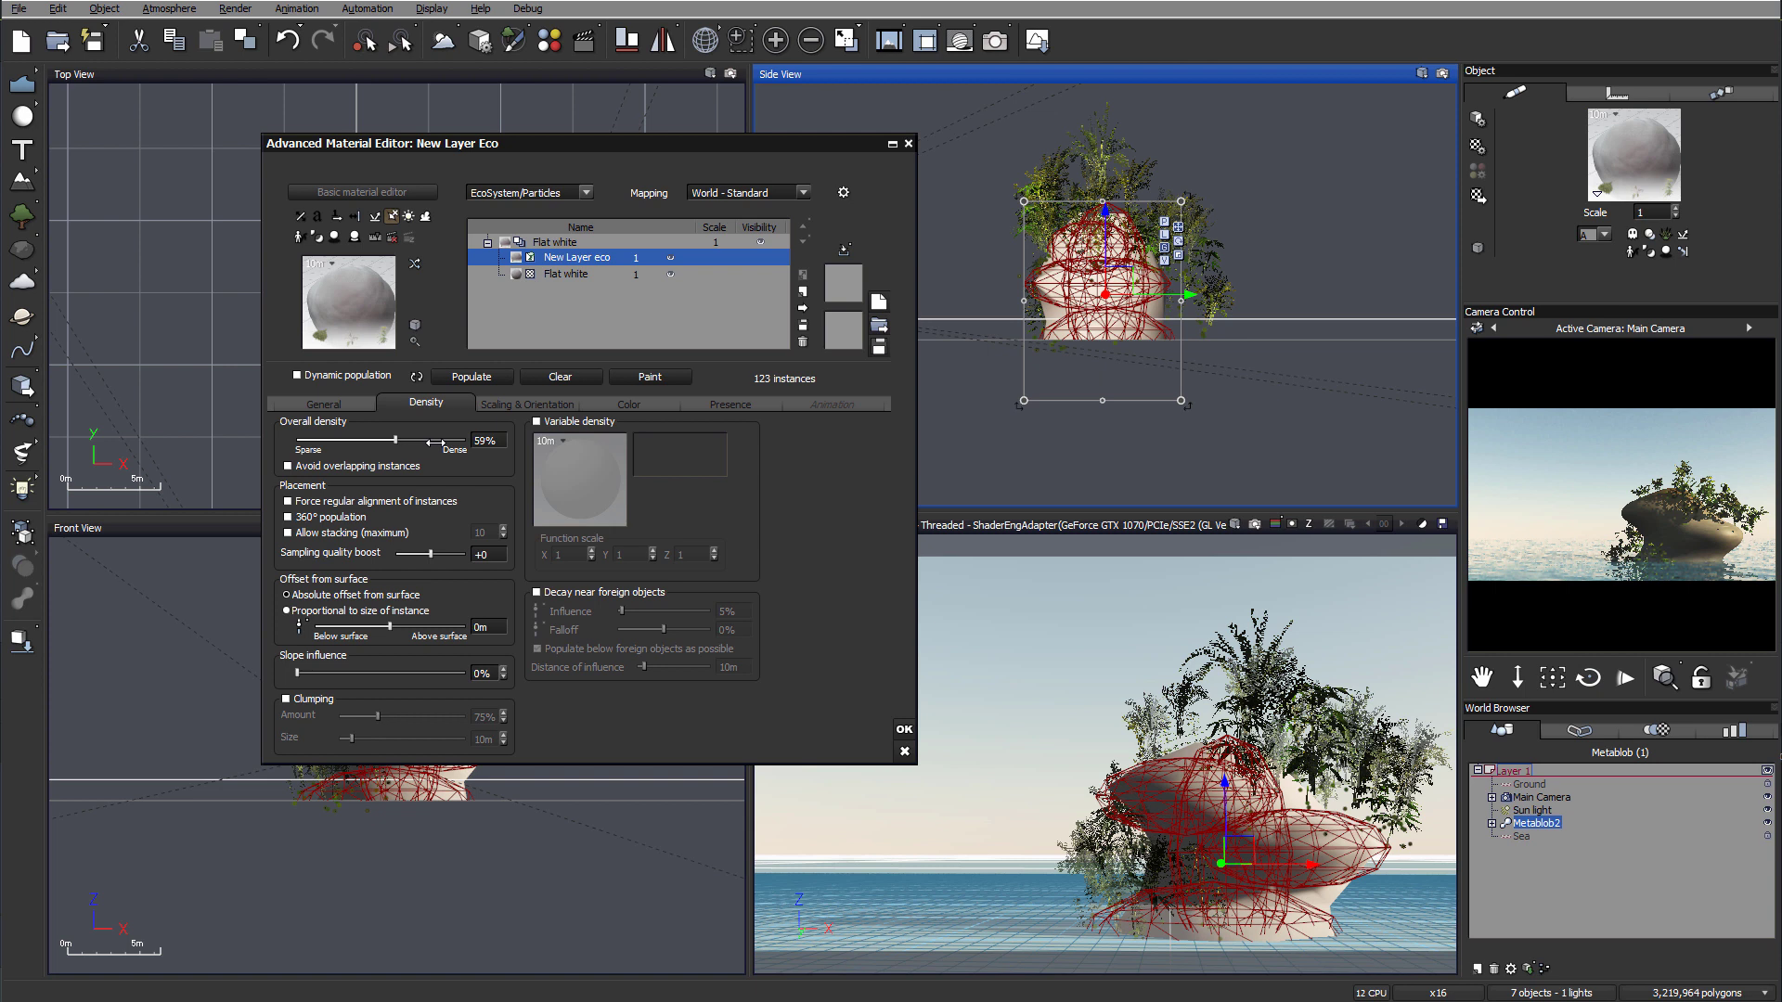
{"action": "left_click_drag", "start_coordinate": [455, 442], "coordinate": [475, 443]}
{"action": "left_click", "coordinate": [471, 377]}
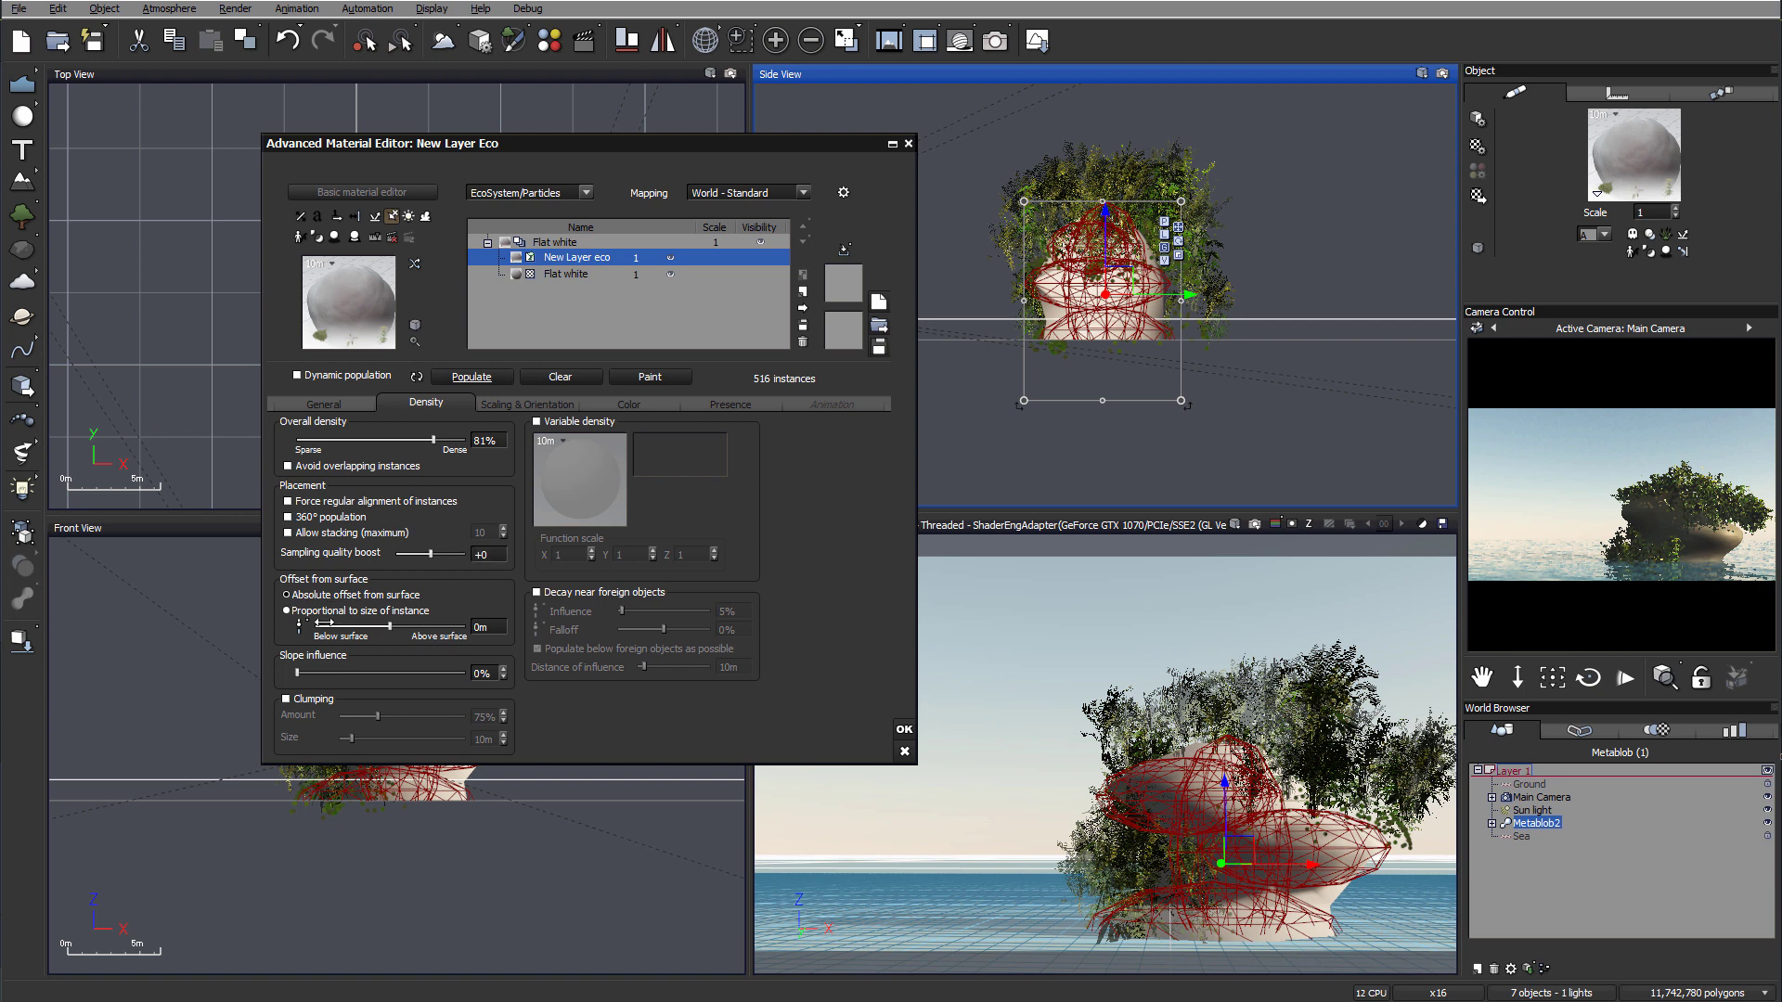
- Enable Lean out at low density, raise it to 93%, and repopulate the ecosystem
{"action": "left_click", "coordinate": [515, 407]}
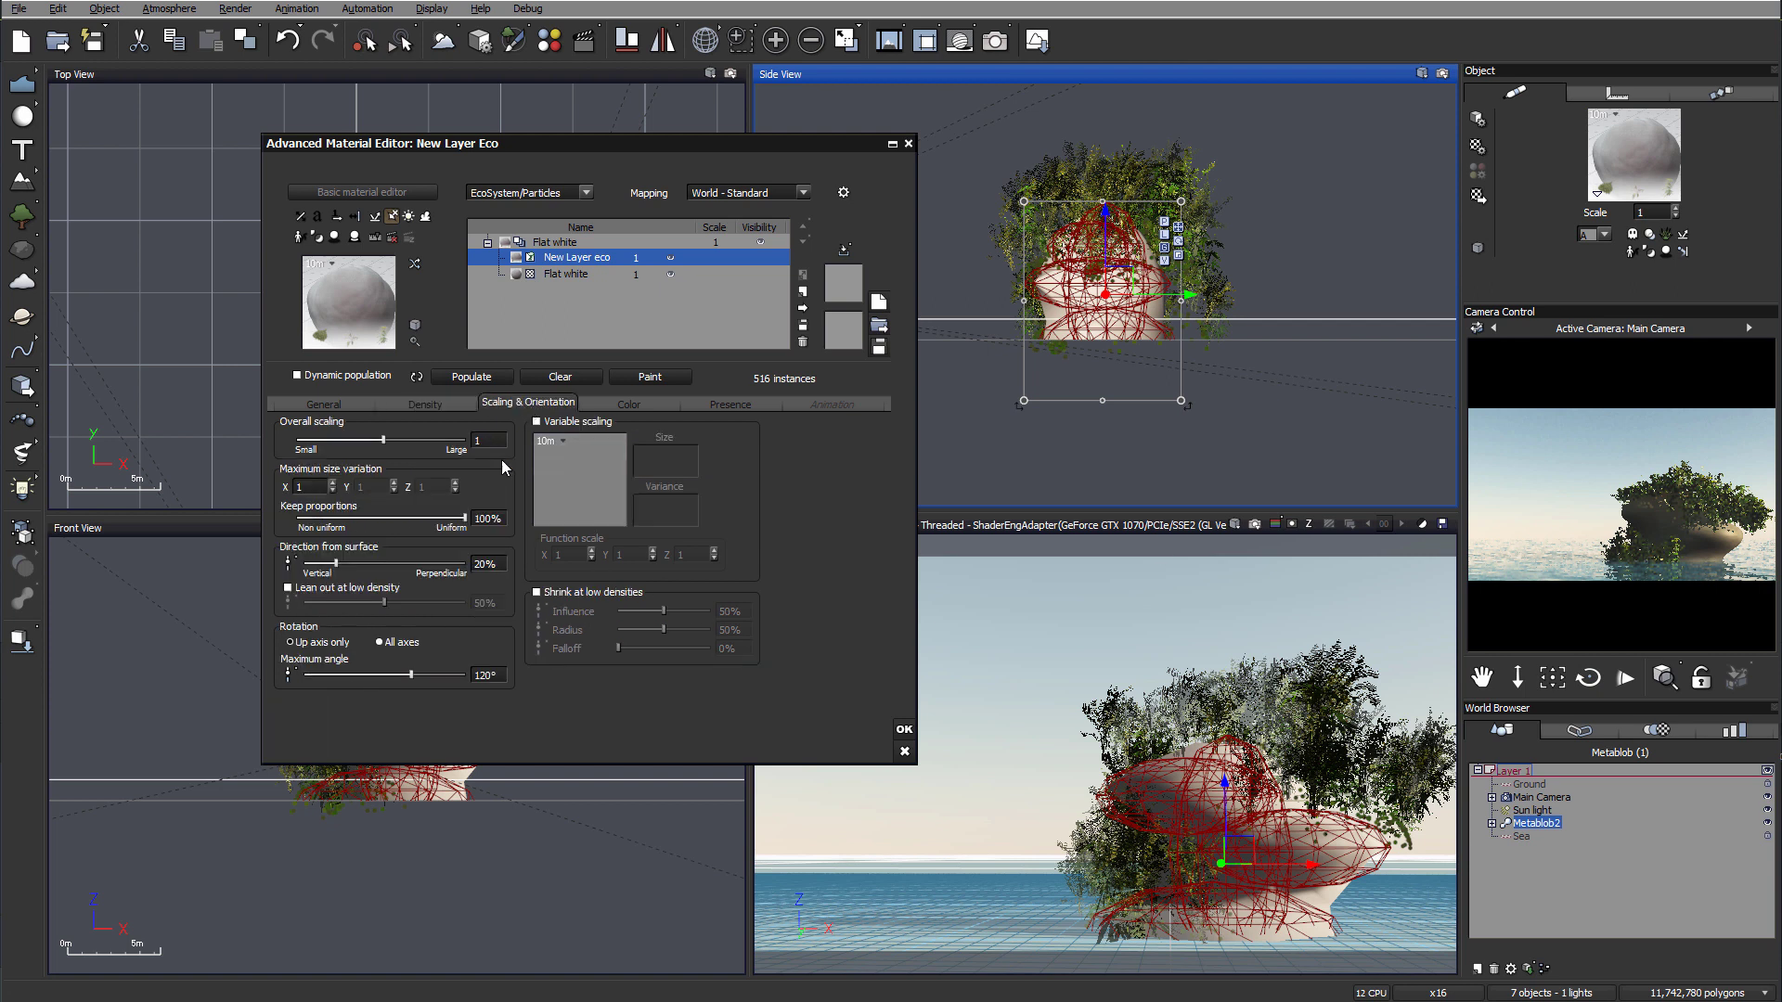
{"action": "left_click", "coordinate": [295, 589]}
{"action": "left_click_drag", "start_coordinate": [411, 603], "coordinate": [424, 603]}
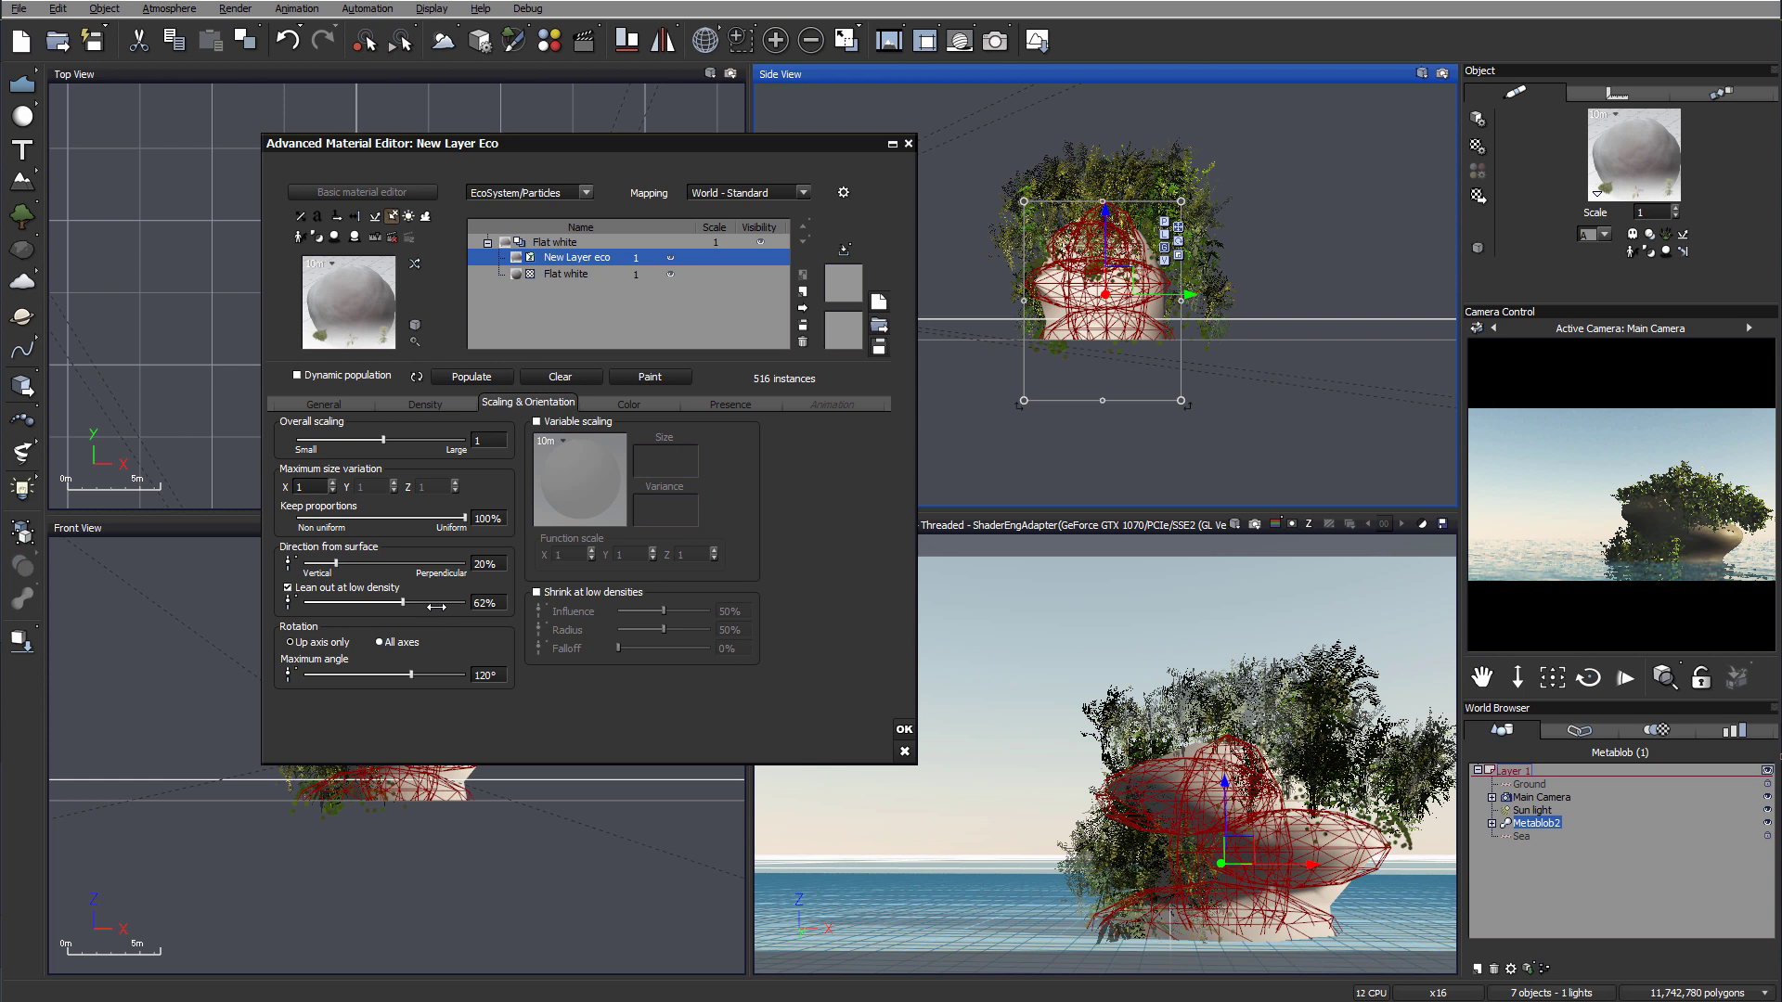
{"action": "left_click_drag", "start_coordinate": [436, 608], "coordinate": [475, 607]}
{"action": "left_click", "coordinate": [492, 376]}
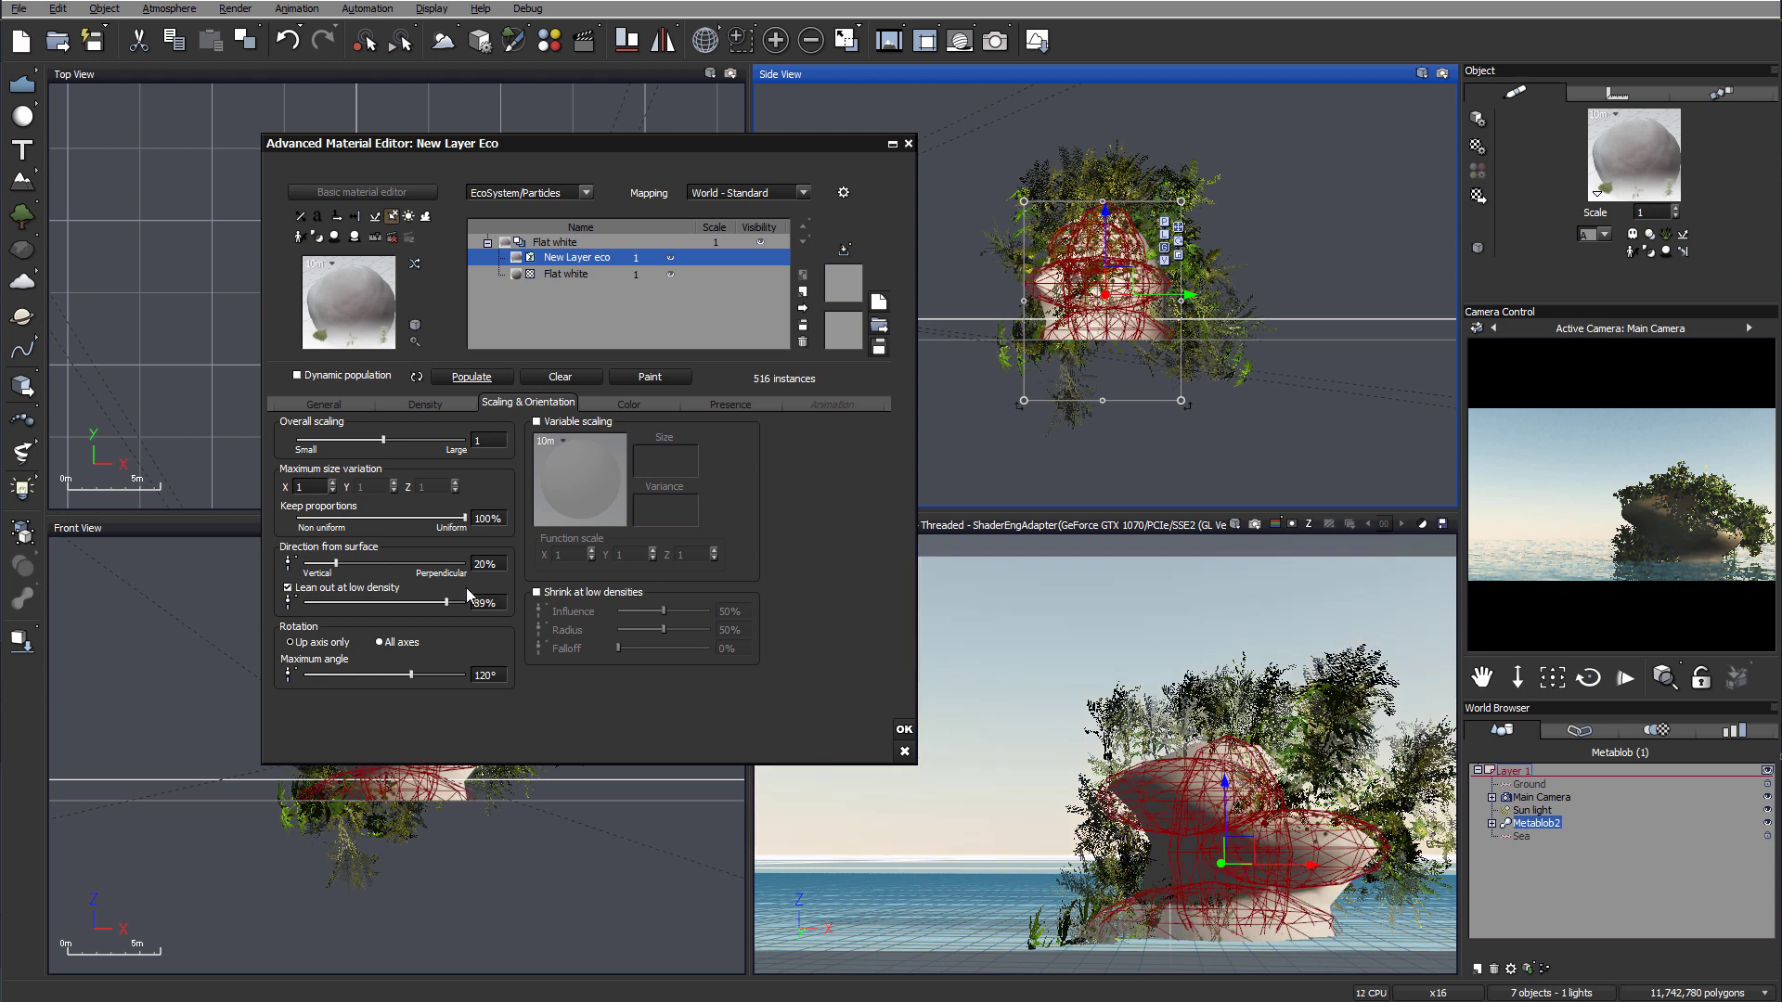
{"action": "left_click_drag", "start_coordinate": [448, 602], "coordinate": [471, 594]}
{"action": "left_click", "coordinate": [466, 377]}
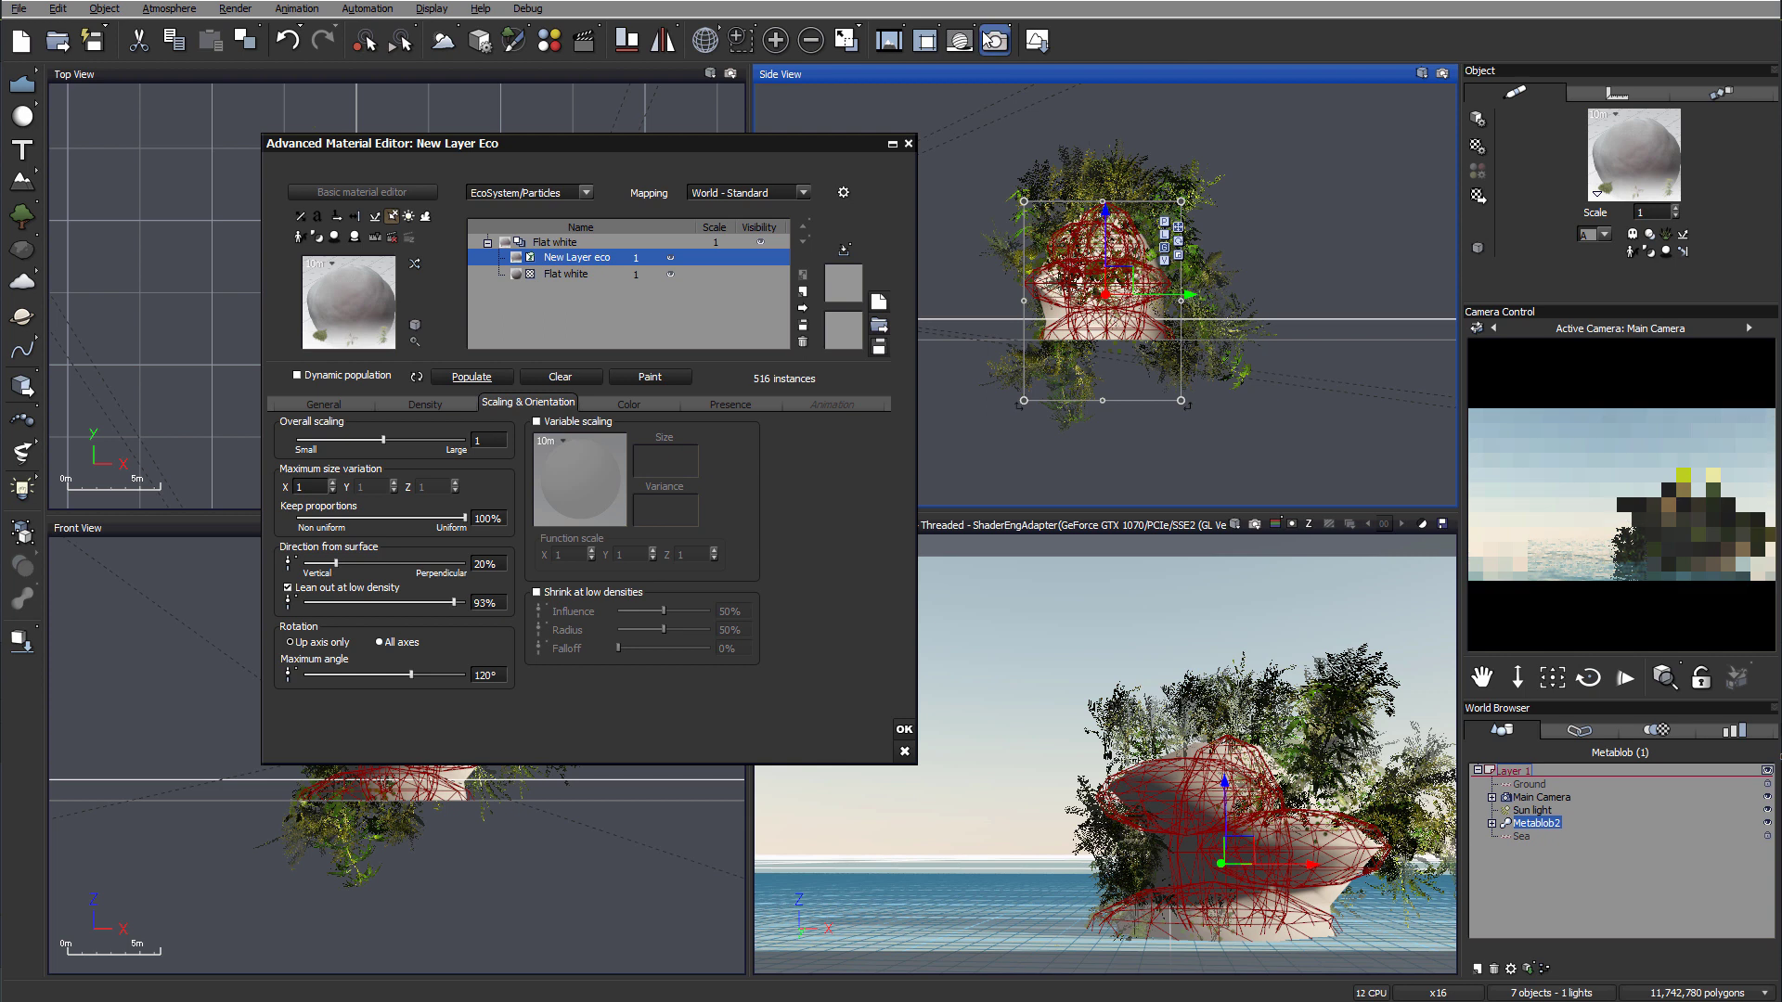
- Render the plant-covered island with Ctrl+F9, close the finished render, and move the material editor aside
{"action": "key", "text": "ctrl+F9"}
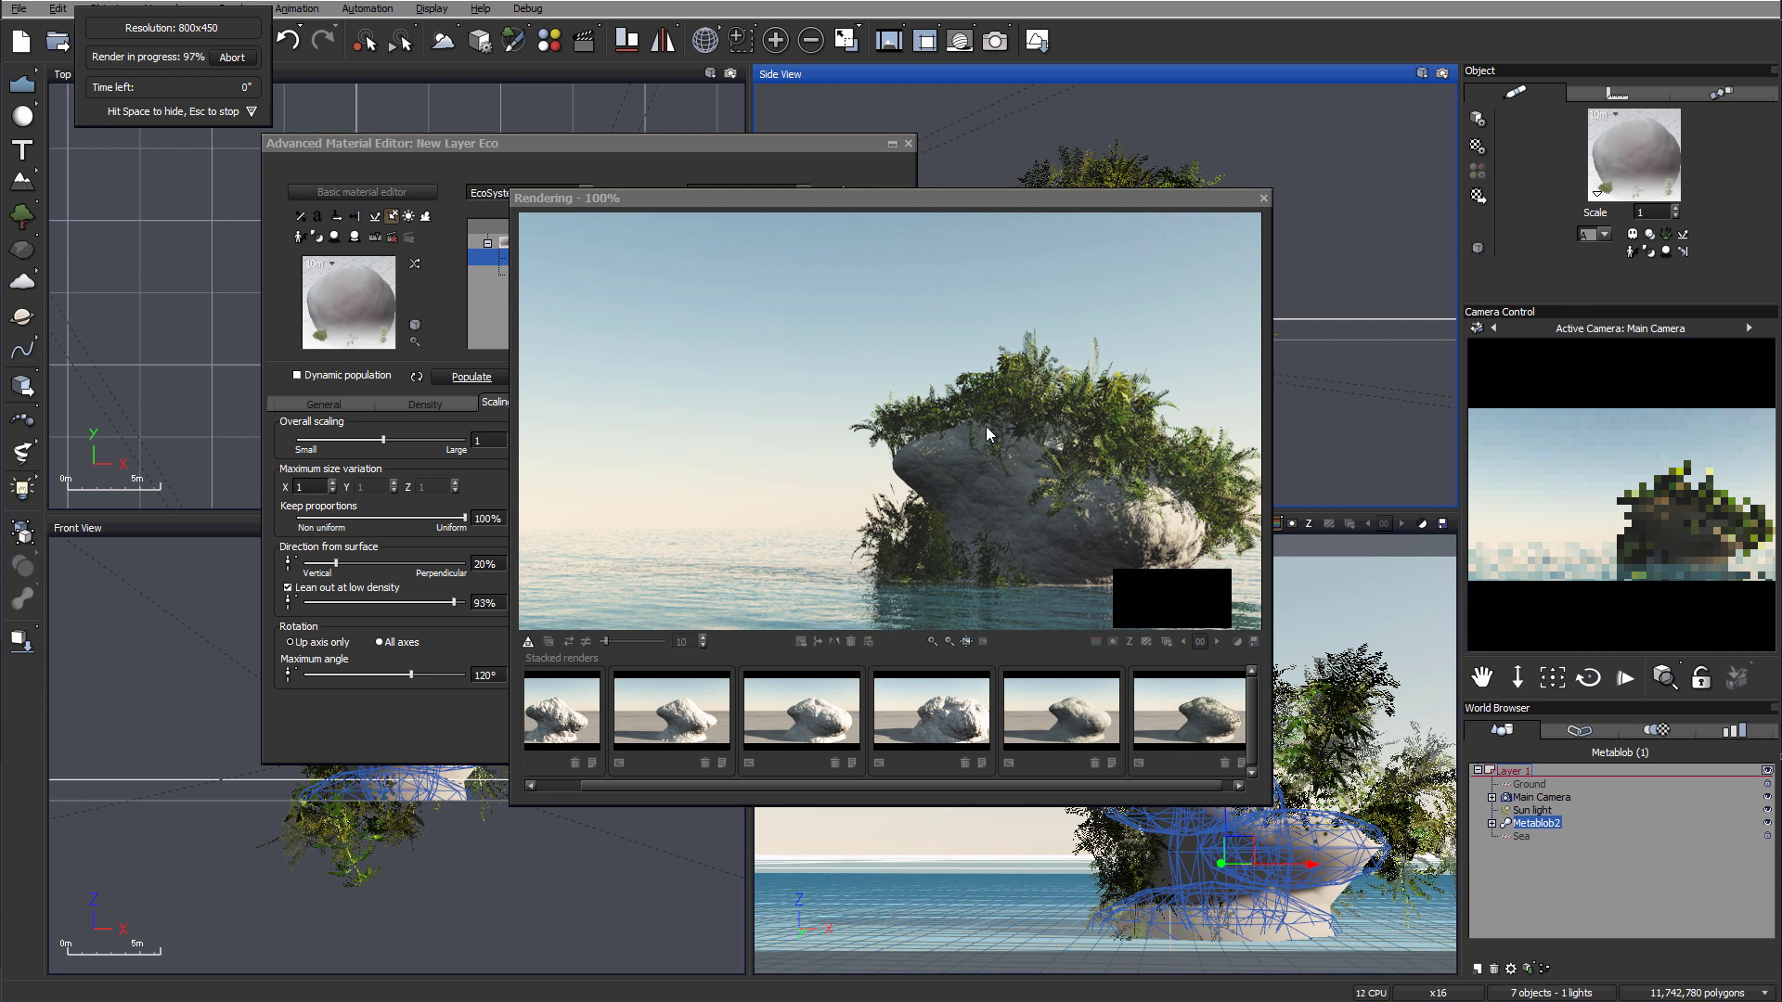
{"action": "left_click", "coordinate": [1263, 199]}
{"action": "left_click_drag", "start_coordinate": [818, 145], "coordinate": [1101, 176]}
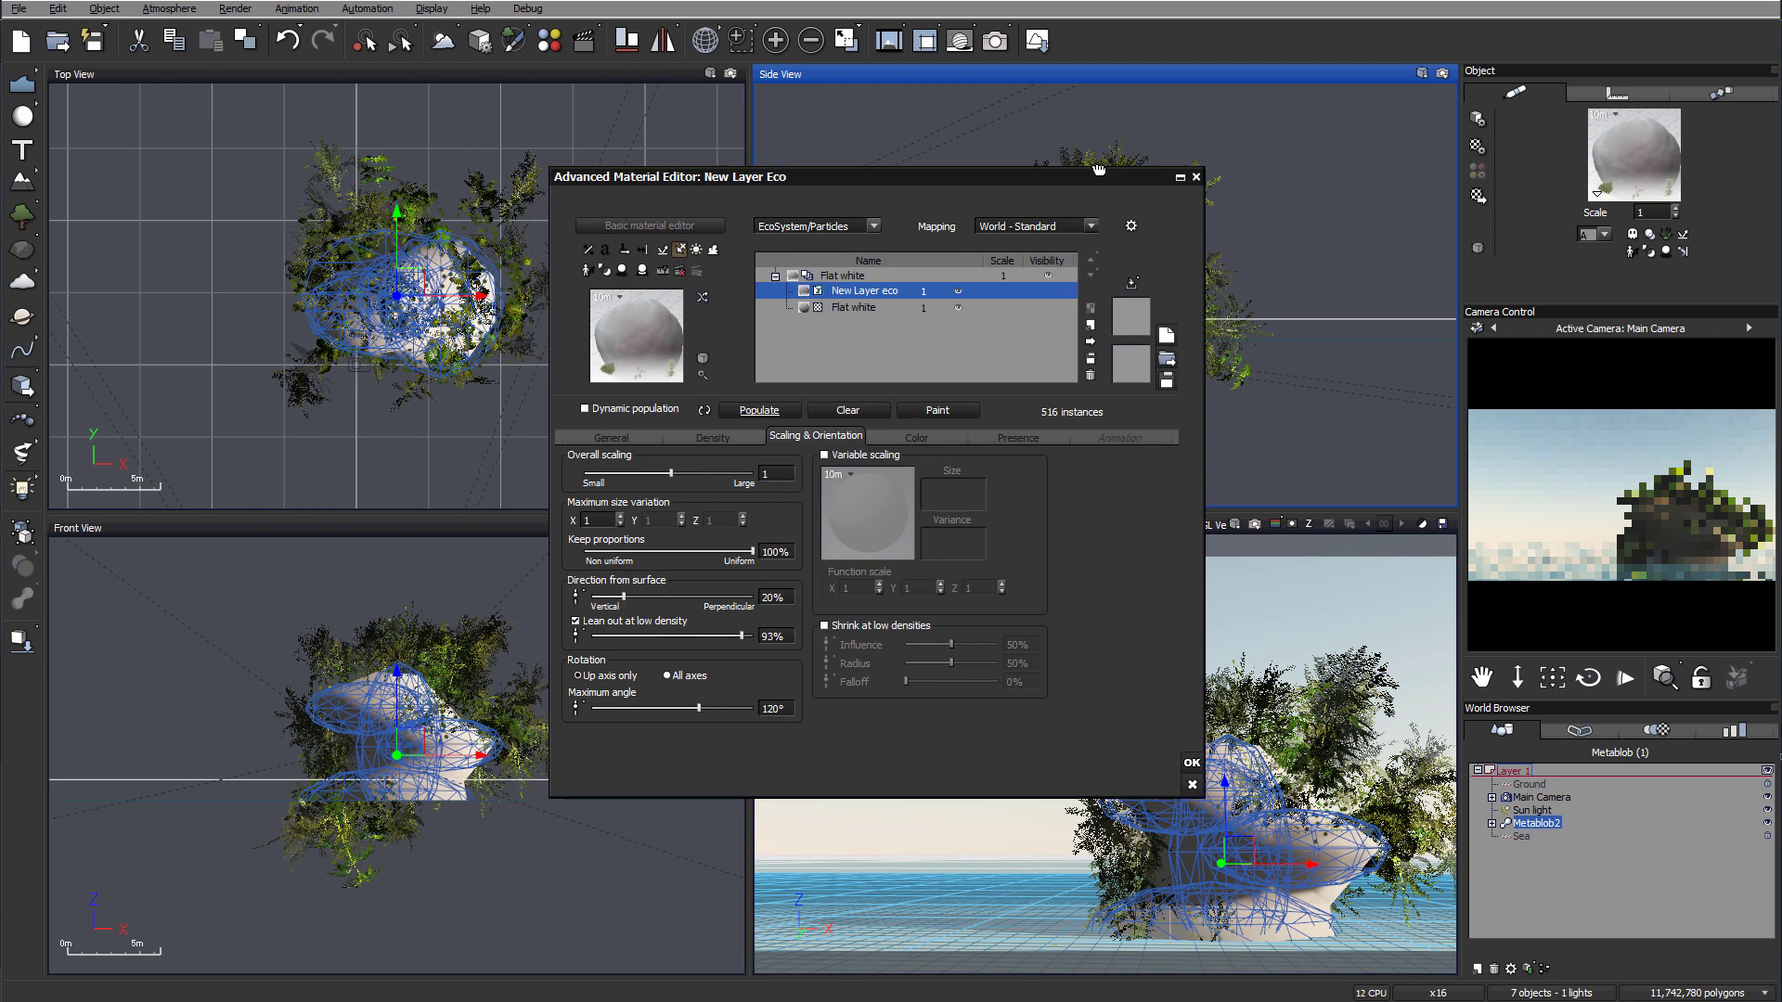